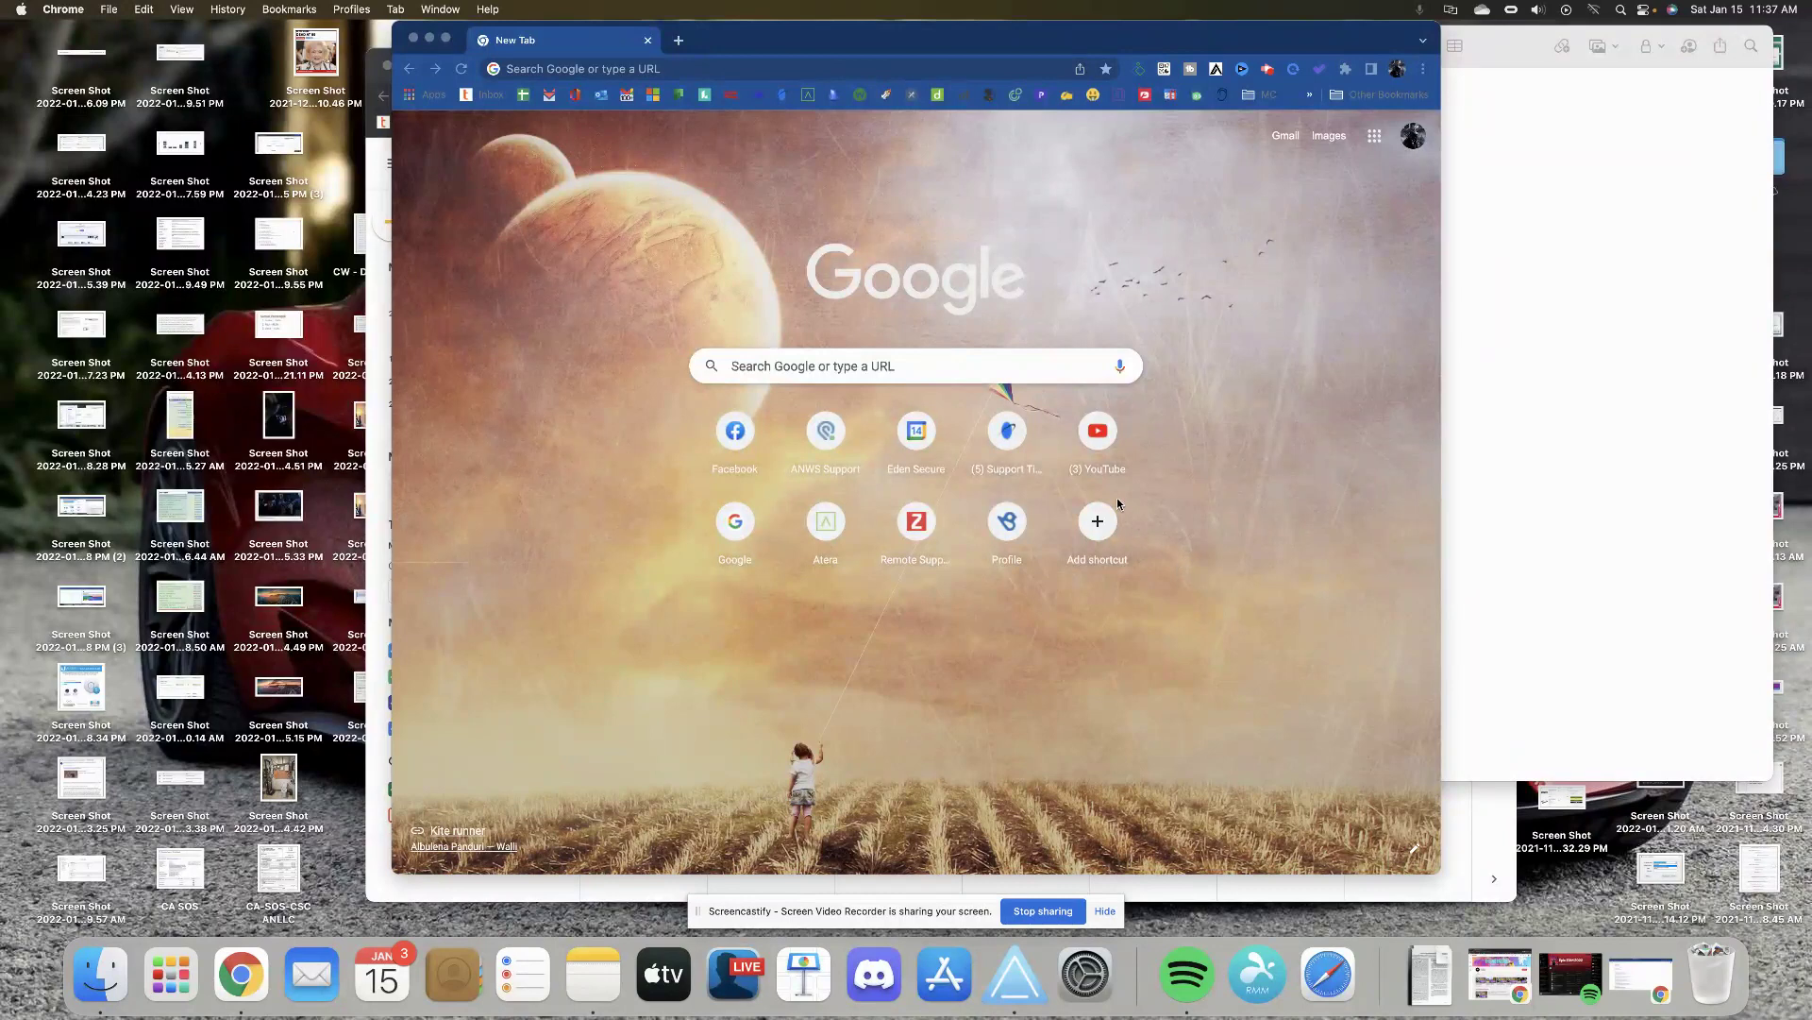
- Load altvr.com in the new Chrome tab
left_click(846, 68)
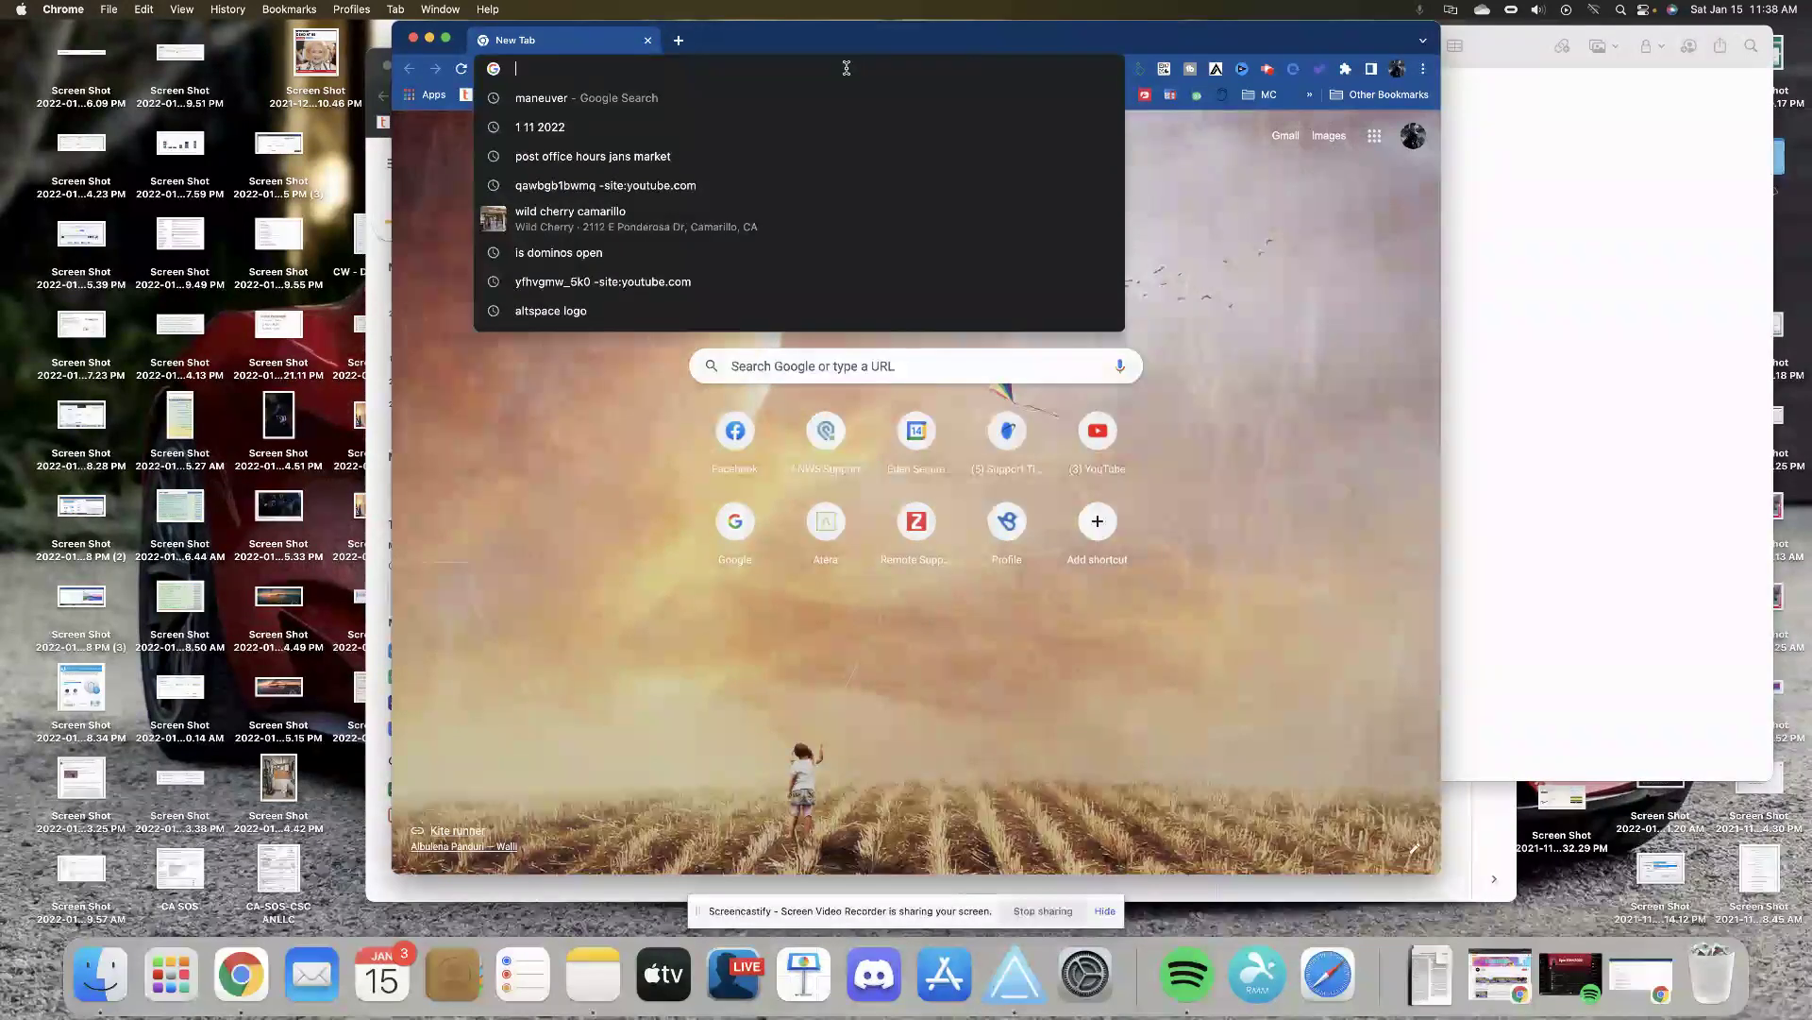
type("al")
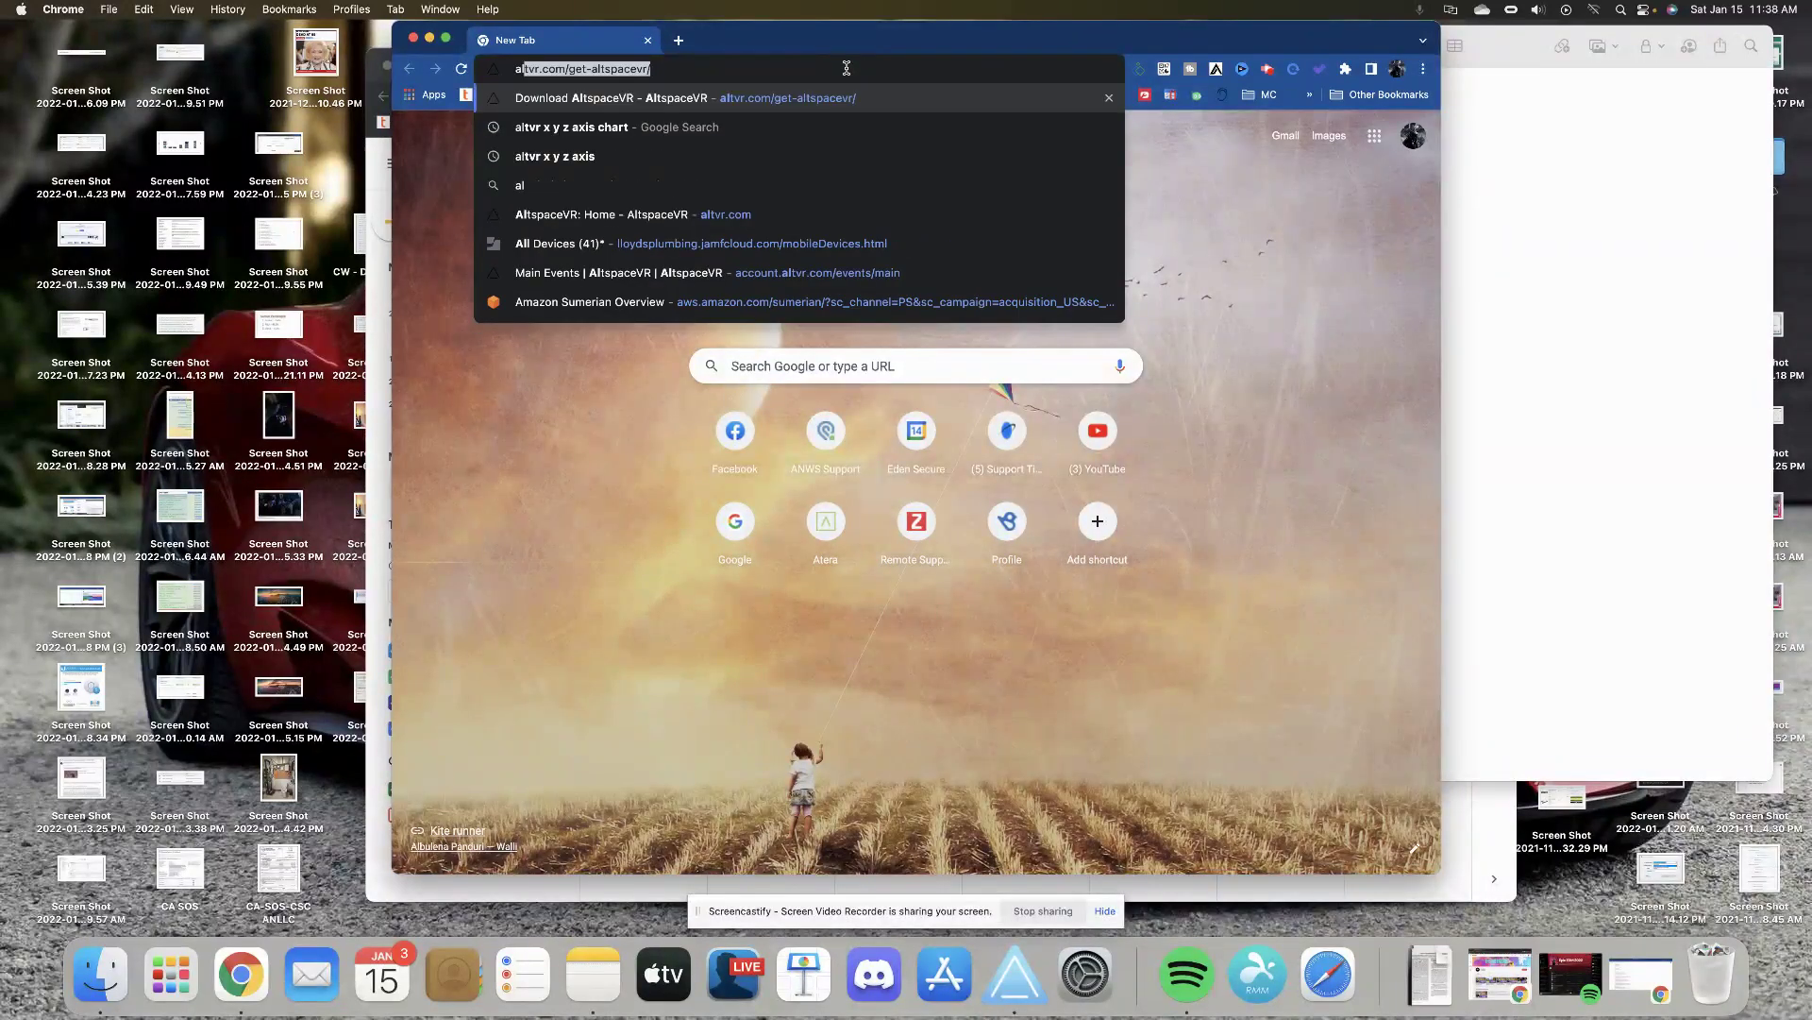
type("tvr.com")
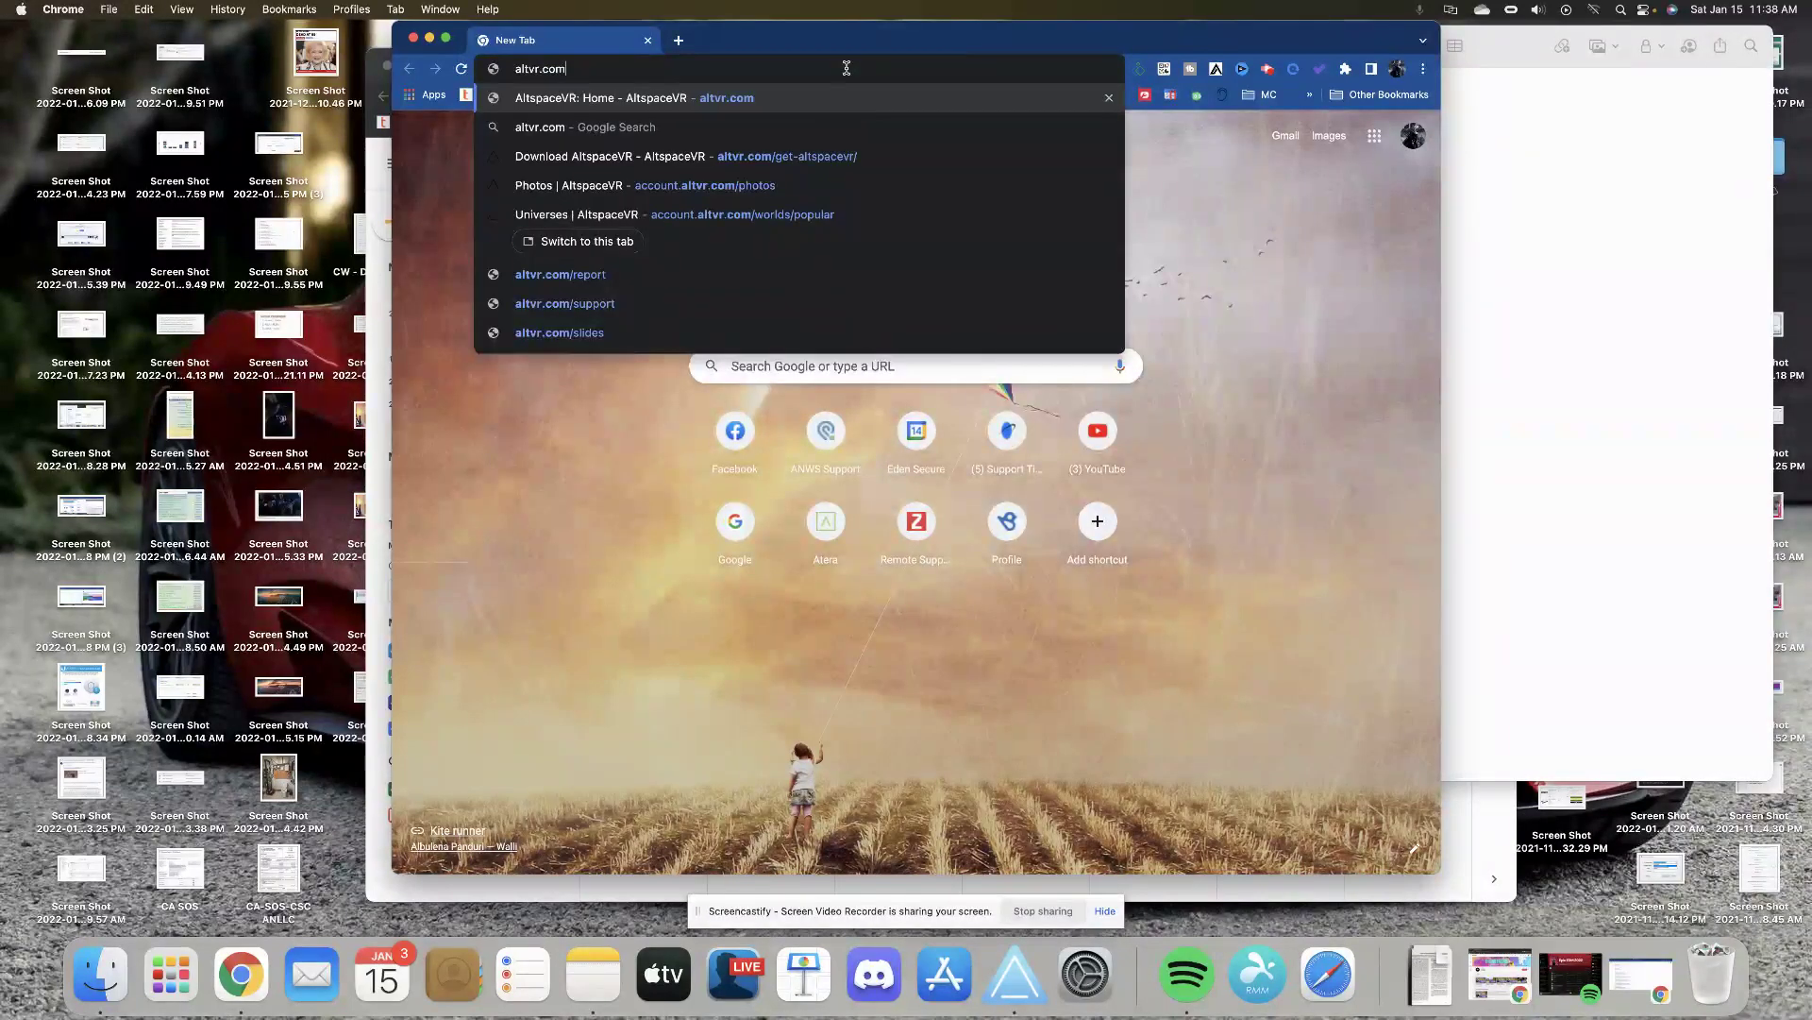
key("Return")
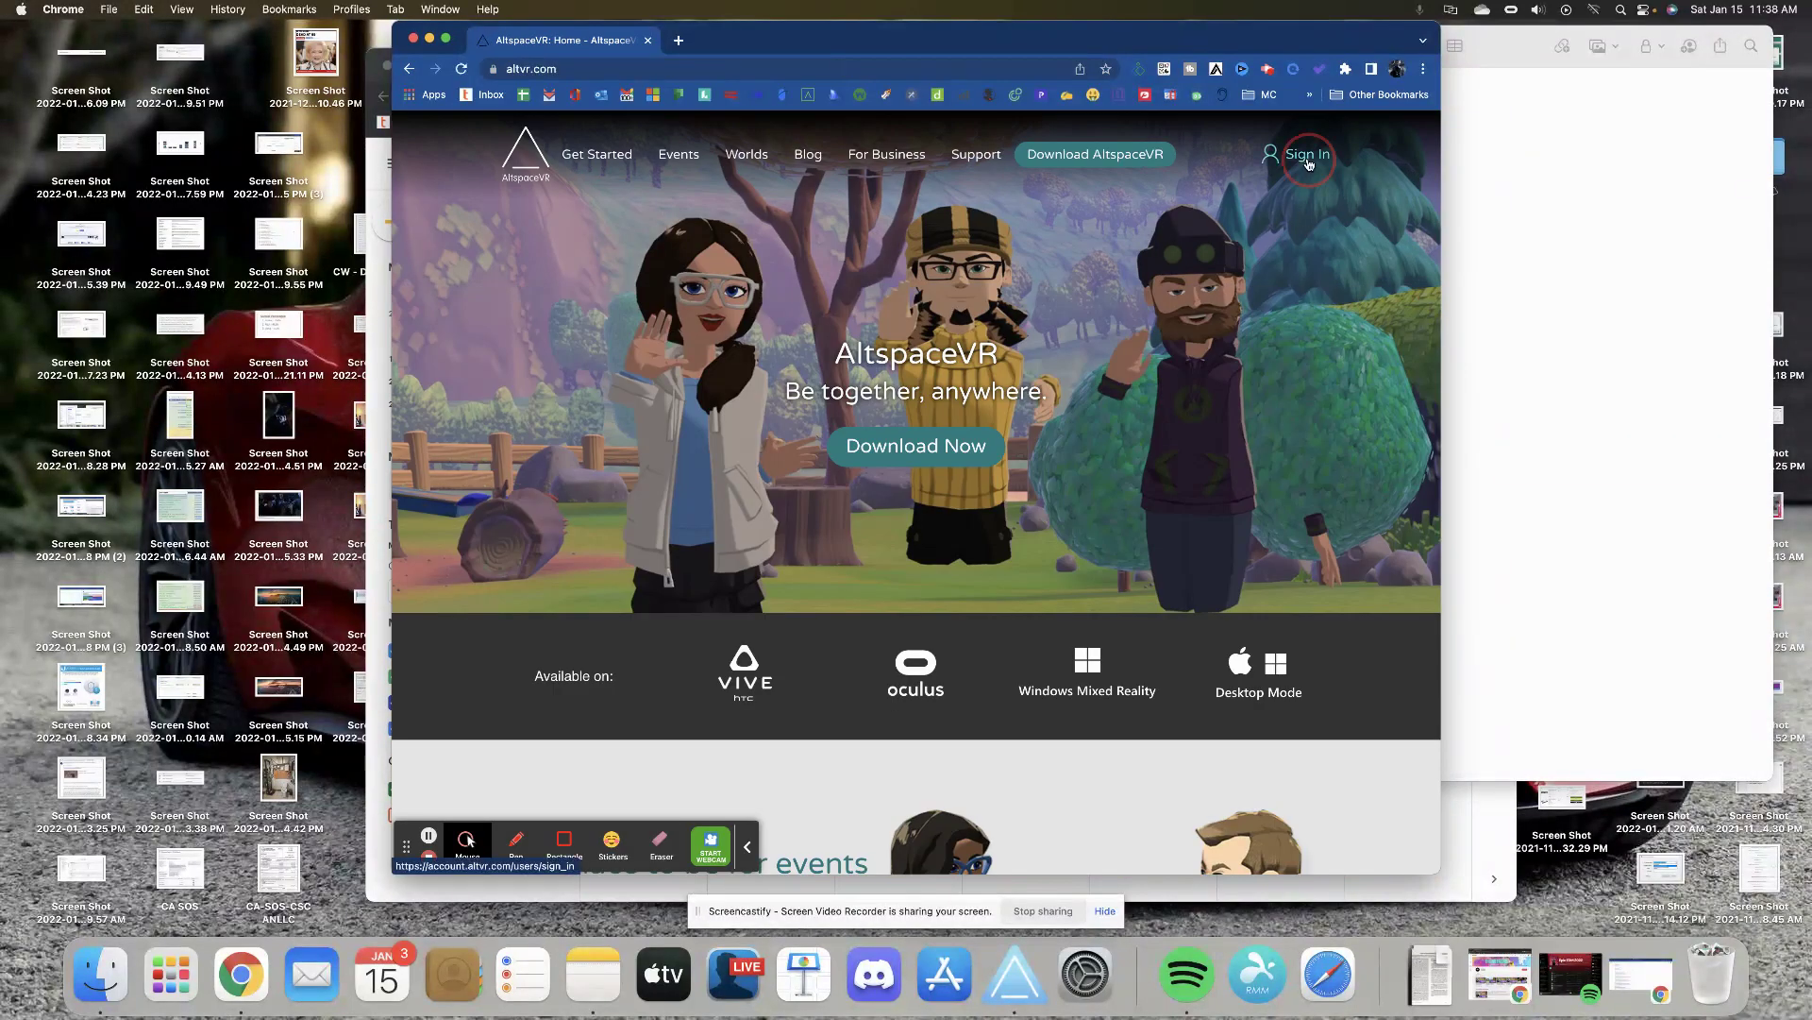
- Sign in to AltspaceVR and go to the Groups page listing the account's member groups
left_click(1308, 165)
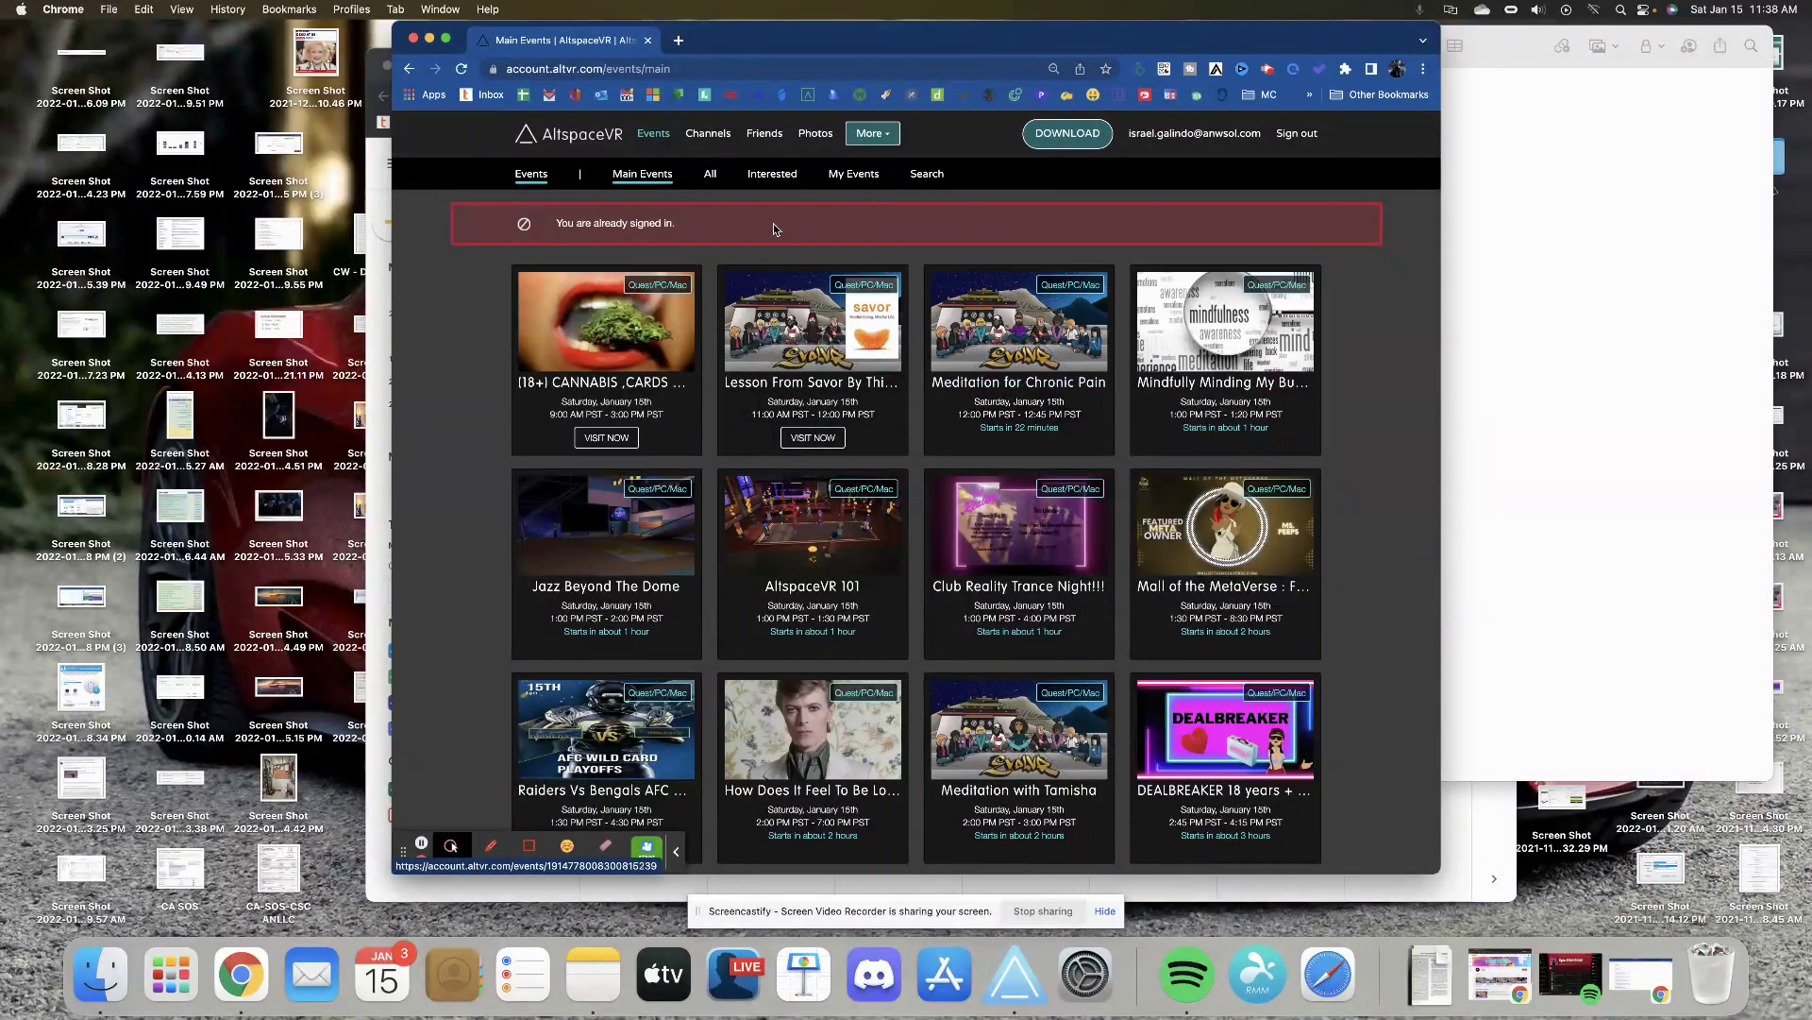
left_click(894, 141)
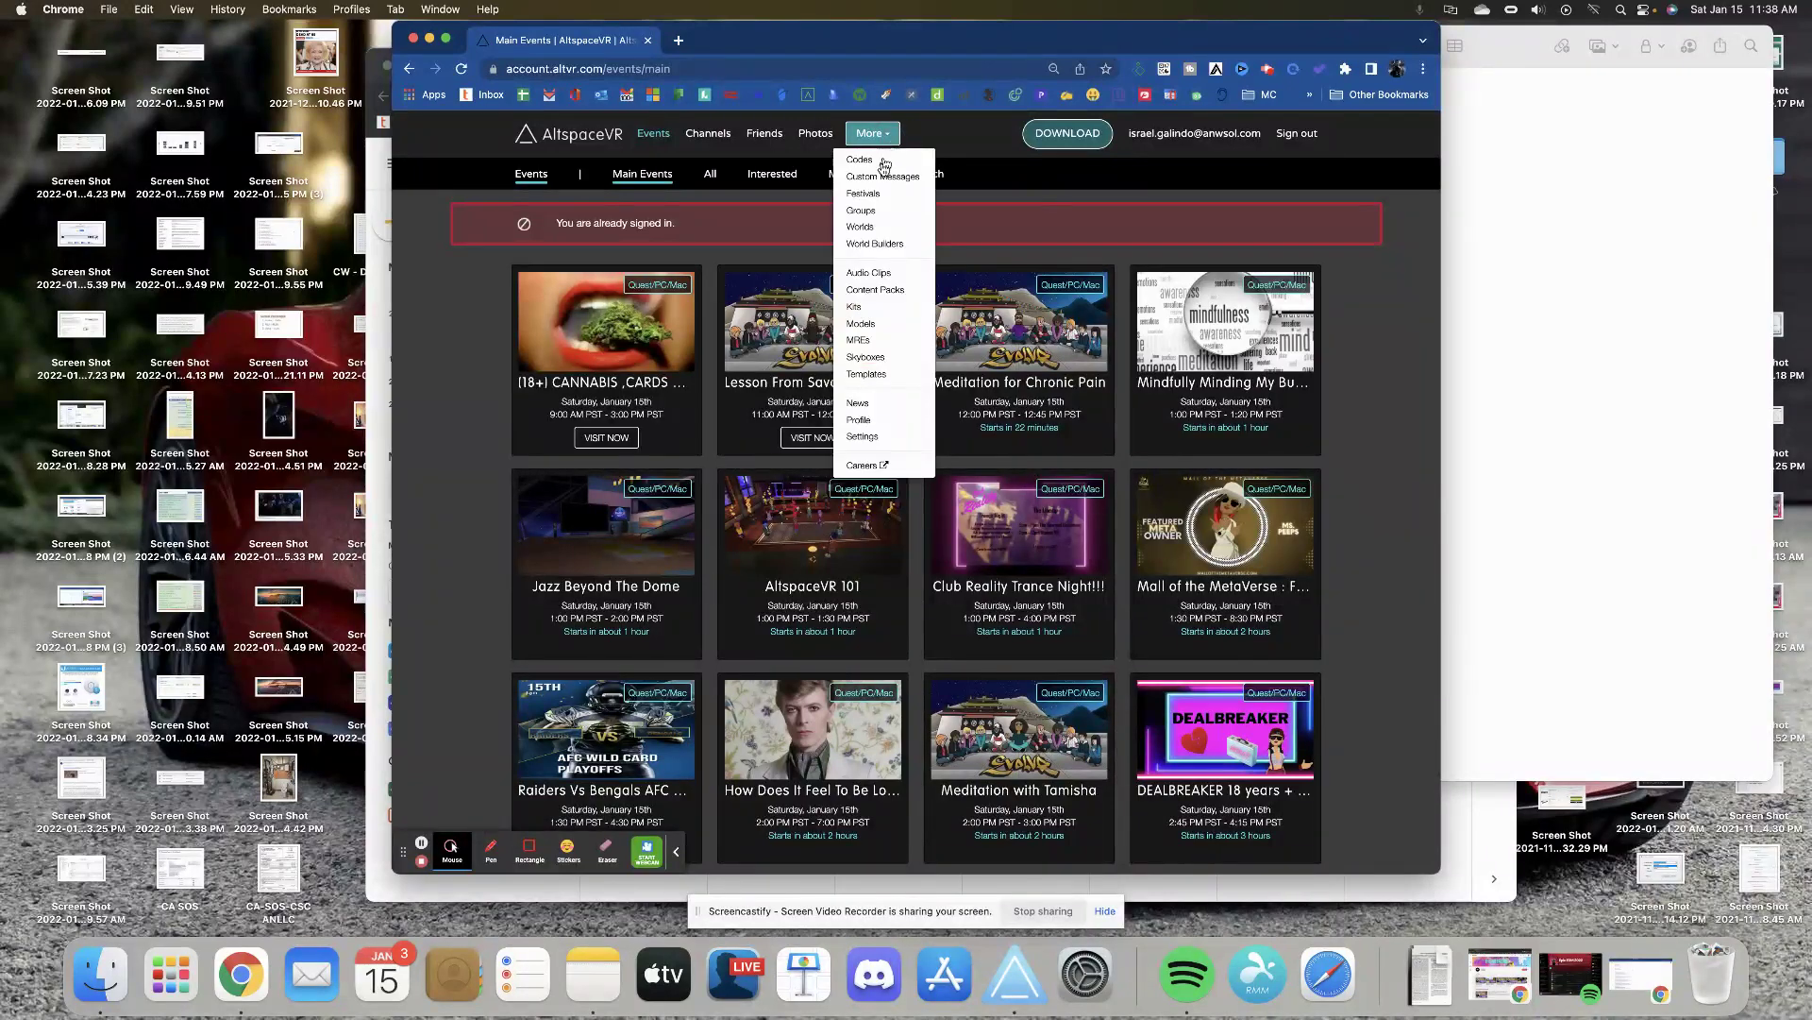
left_click(862, 209)
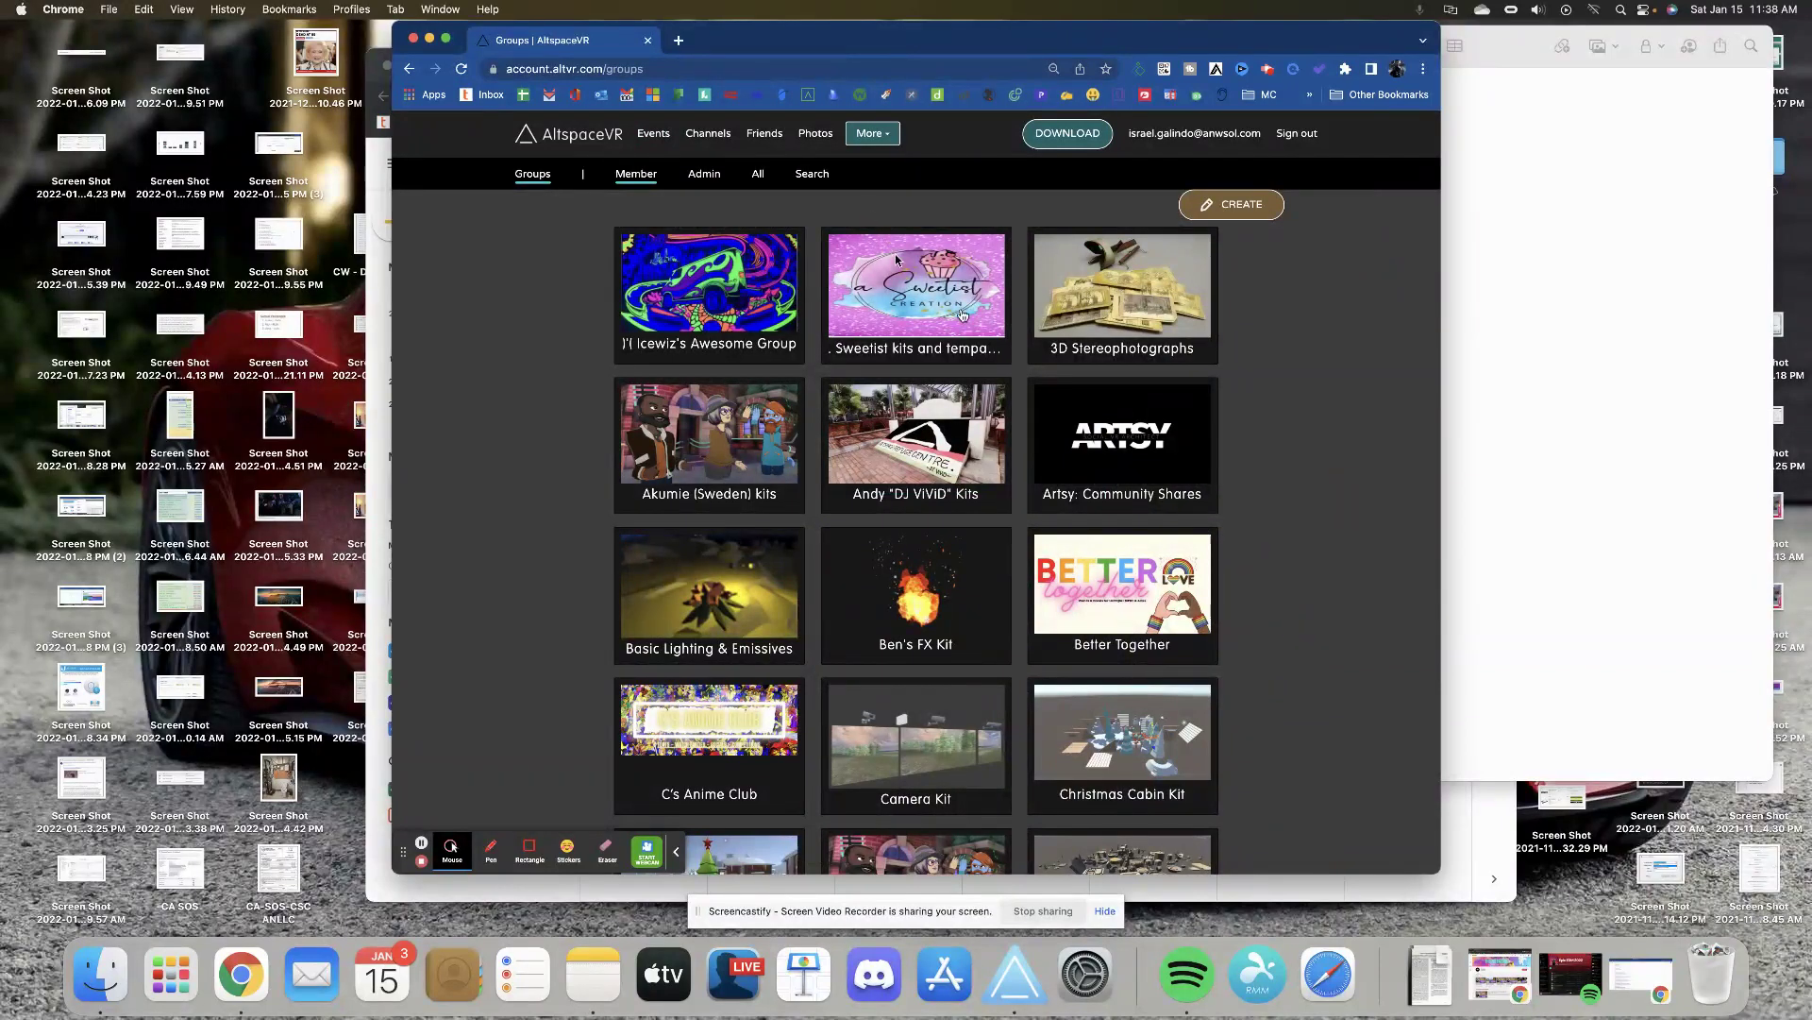
- Switch to the All groups tab and scroll through the group cards
left_click(758, 177)
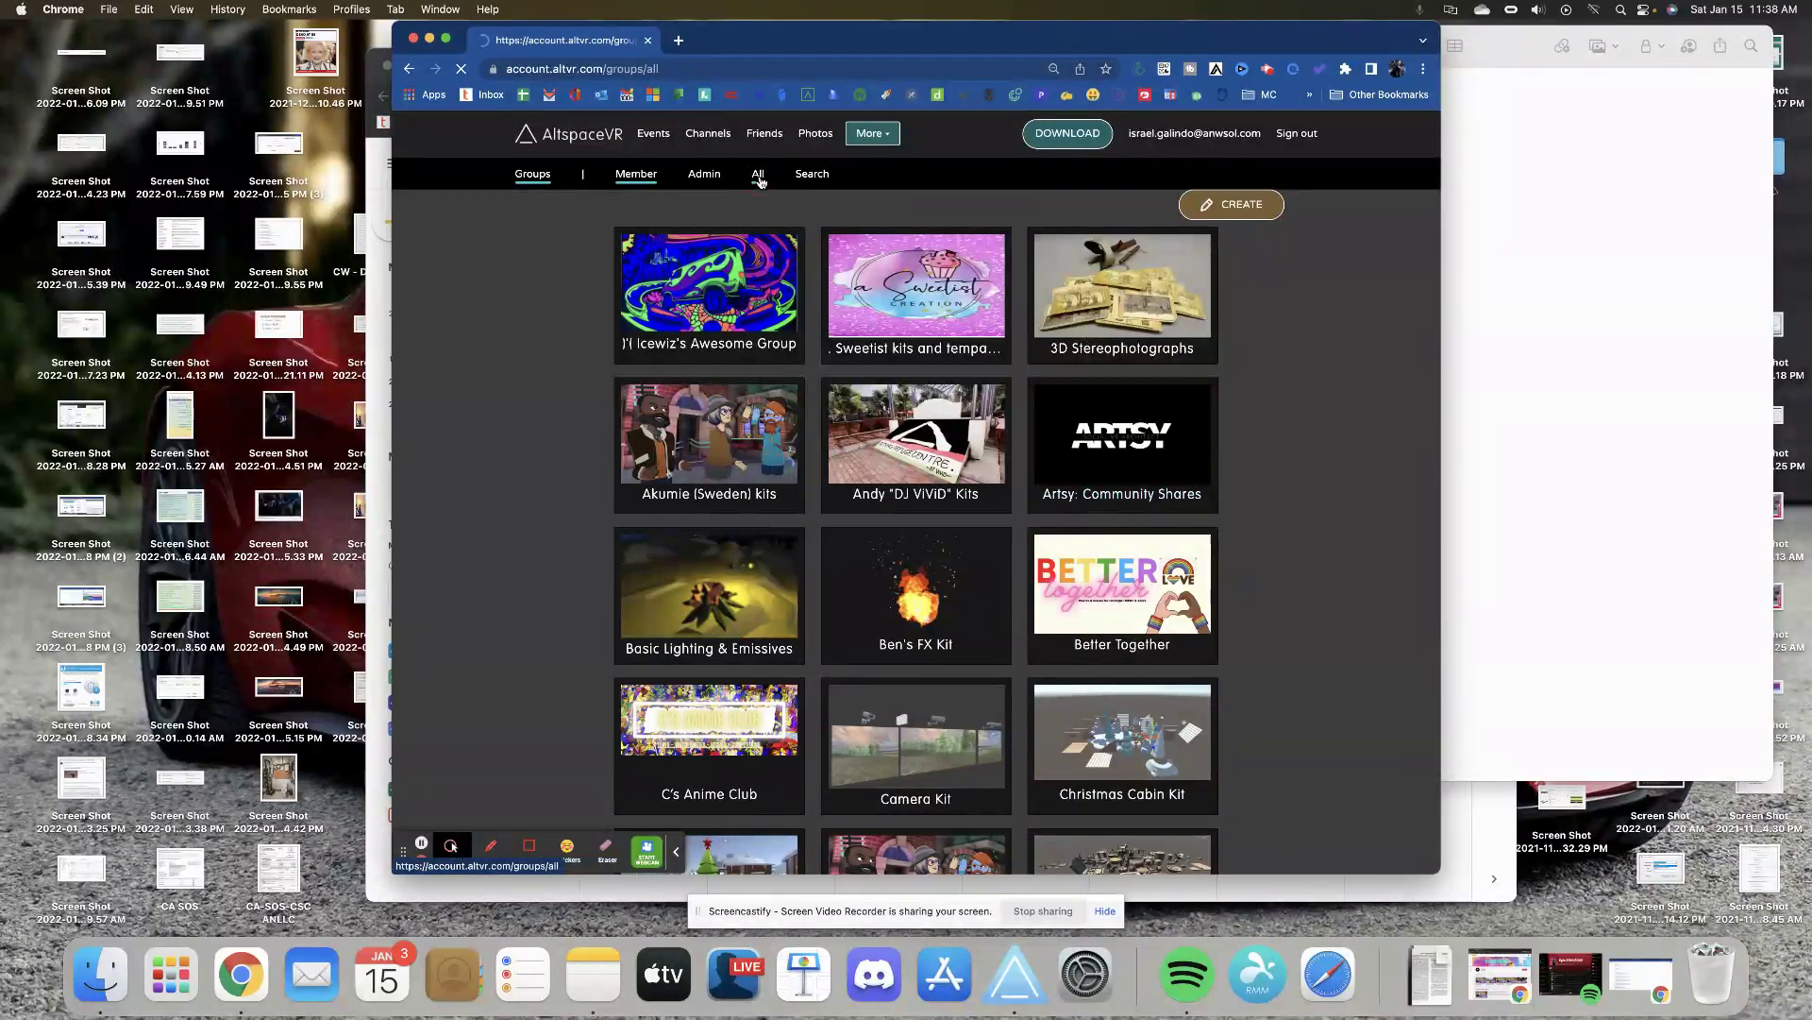
scroll(1384, 589, "down", 10)
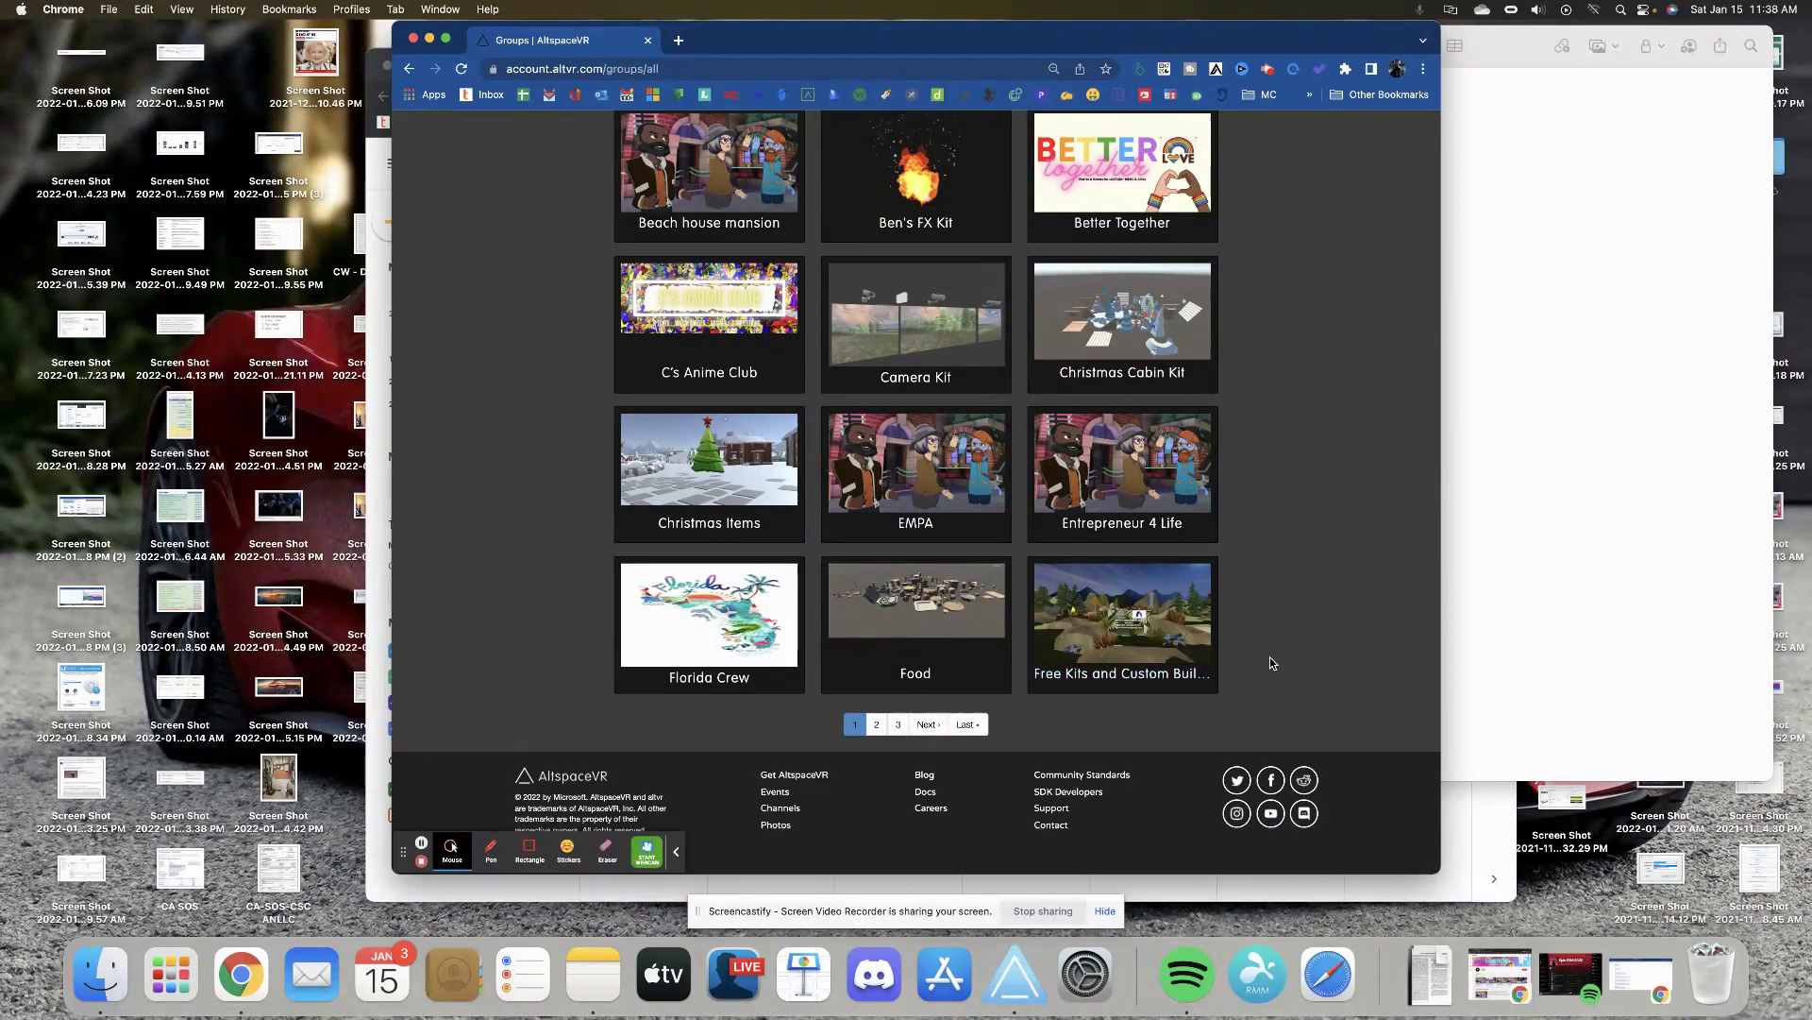
scroll(1322, 634, "up", 10)
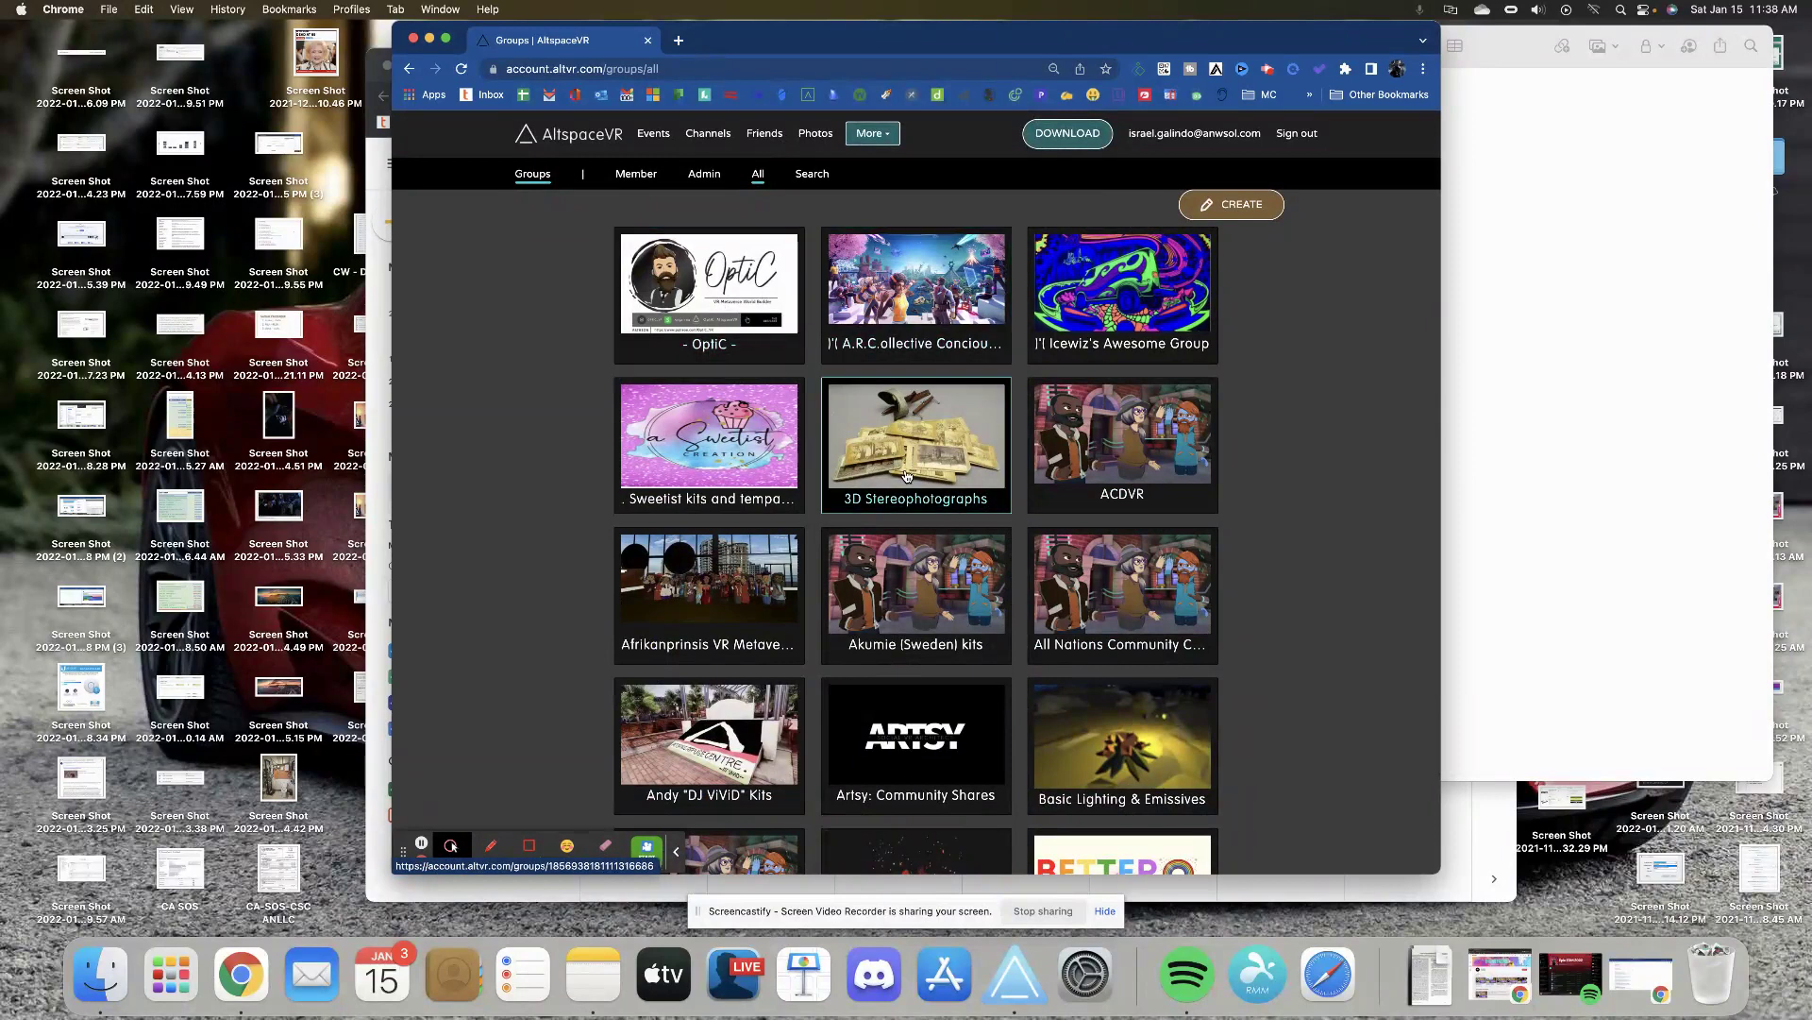
scroll(909, 476, "down", 10)
scroll(909, 476, "up", 10)
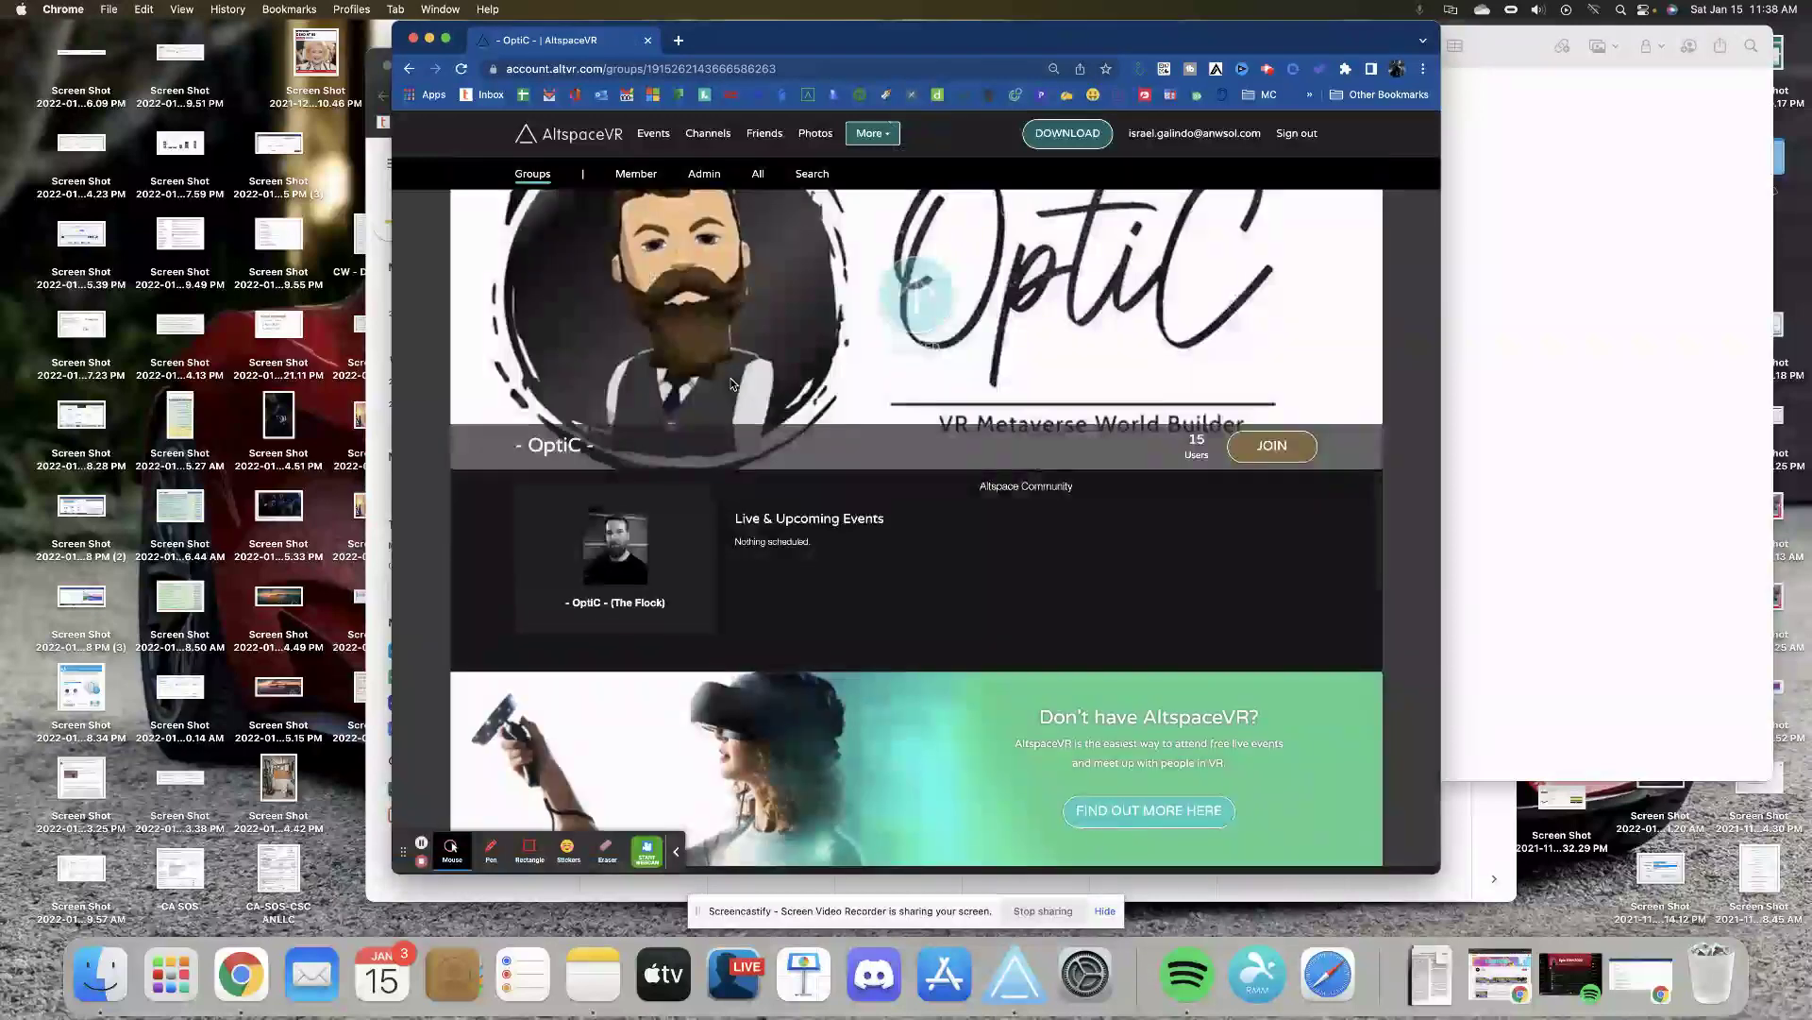
- Join the OptiC group and return to the all-groups list
left_click(1281, 452)
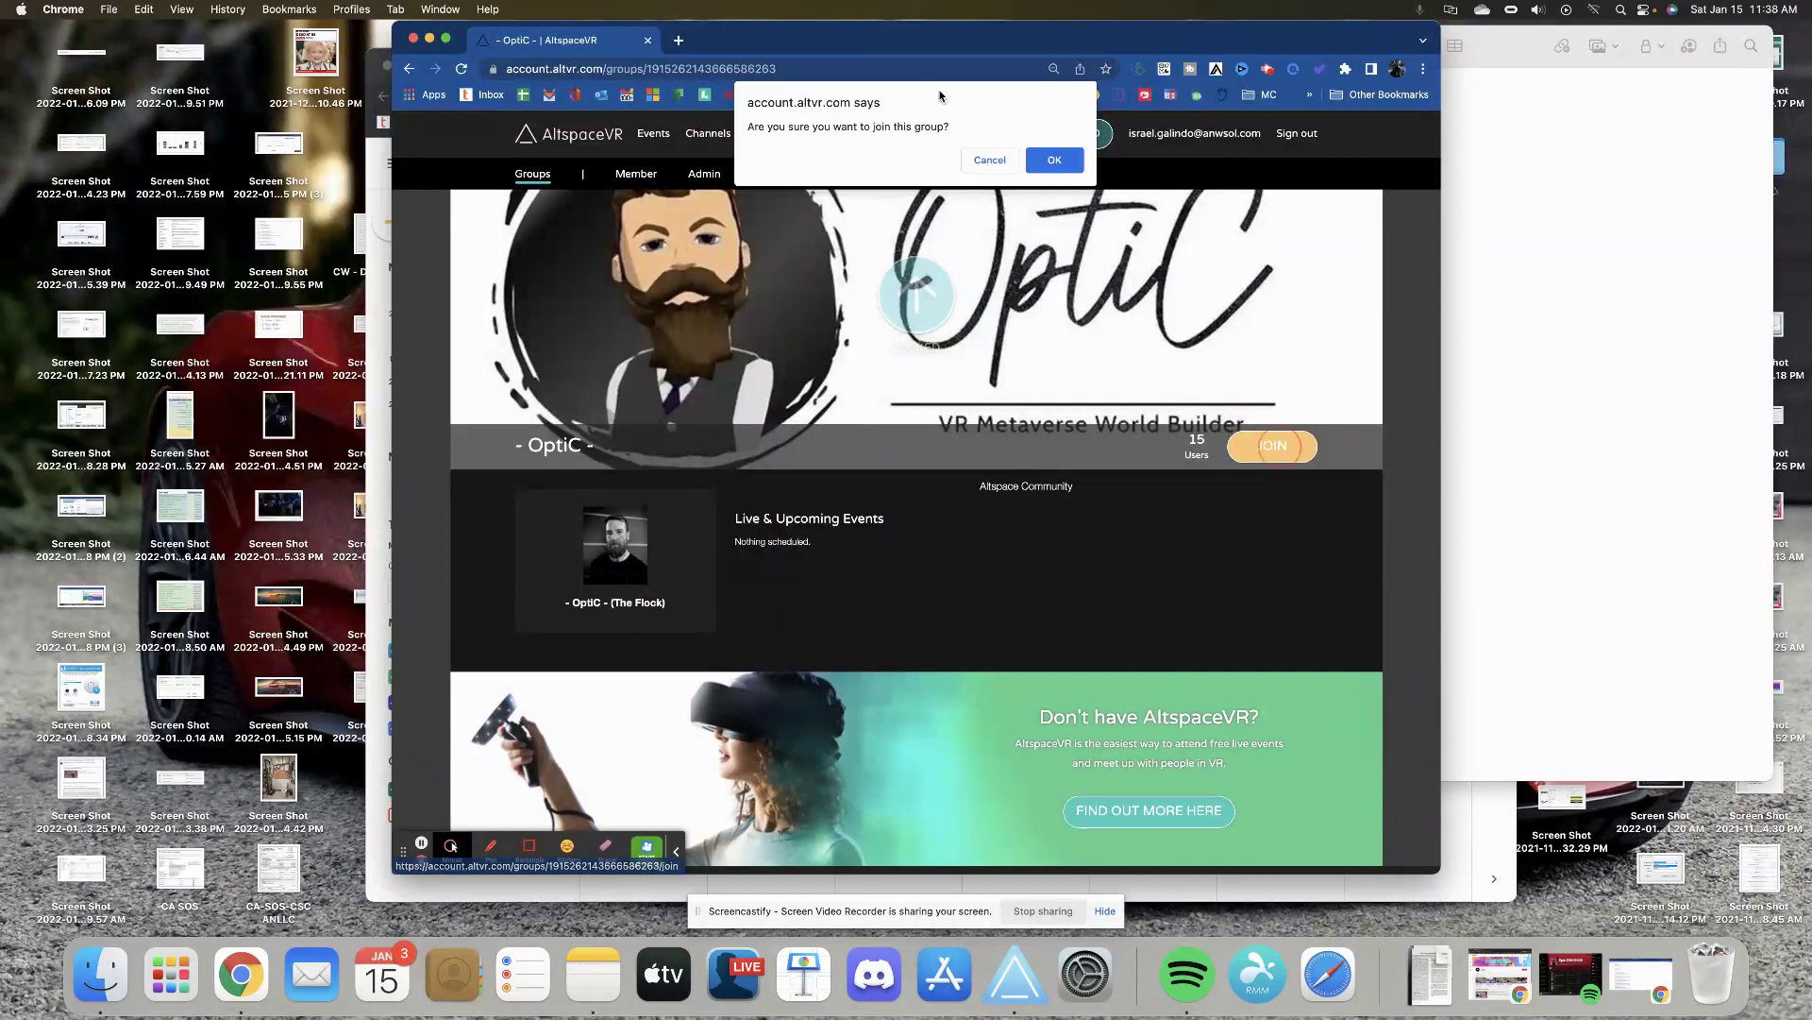
left_click(1056, 161)
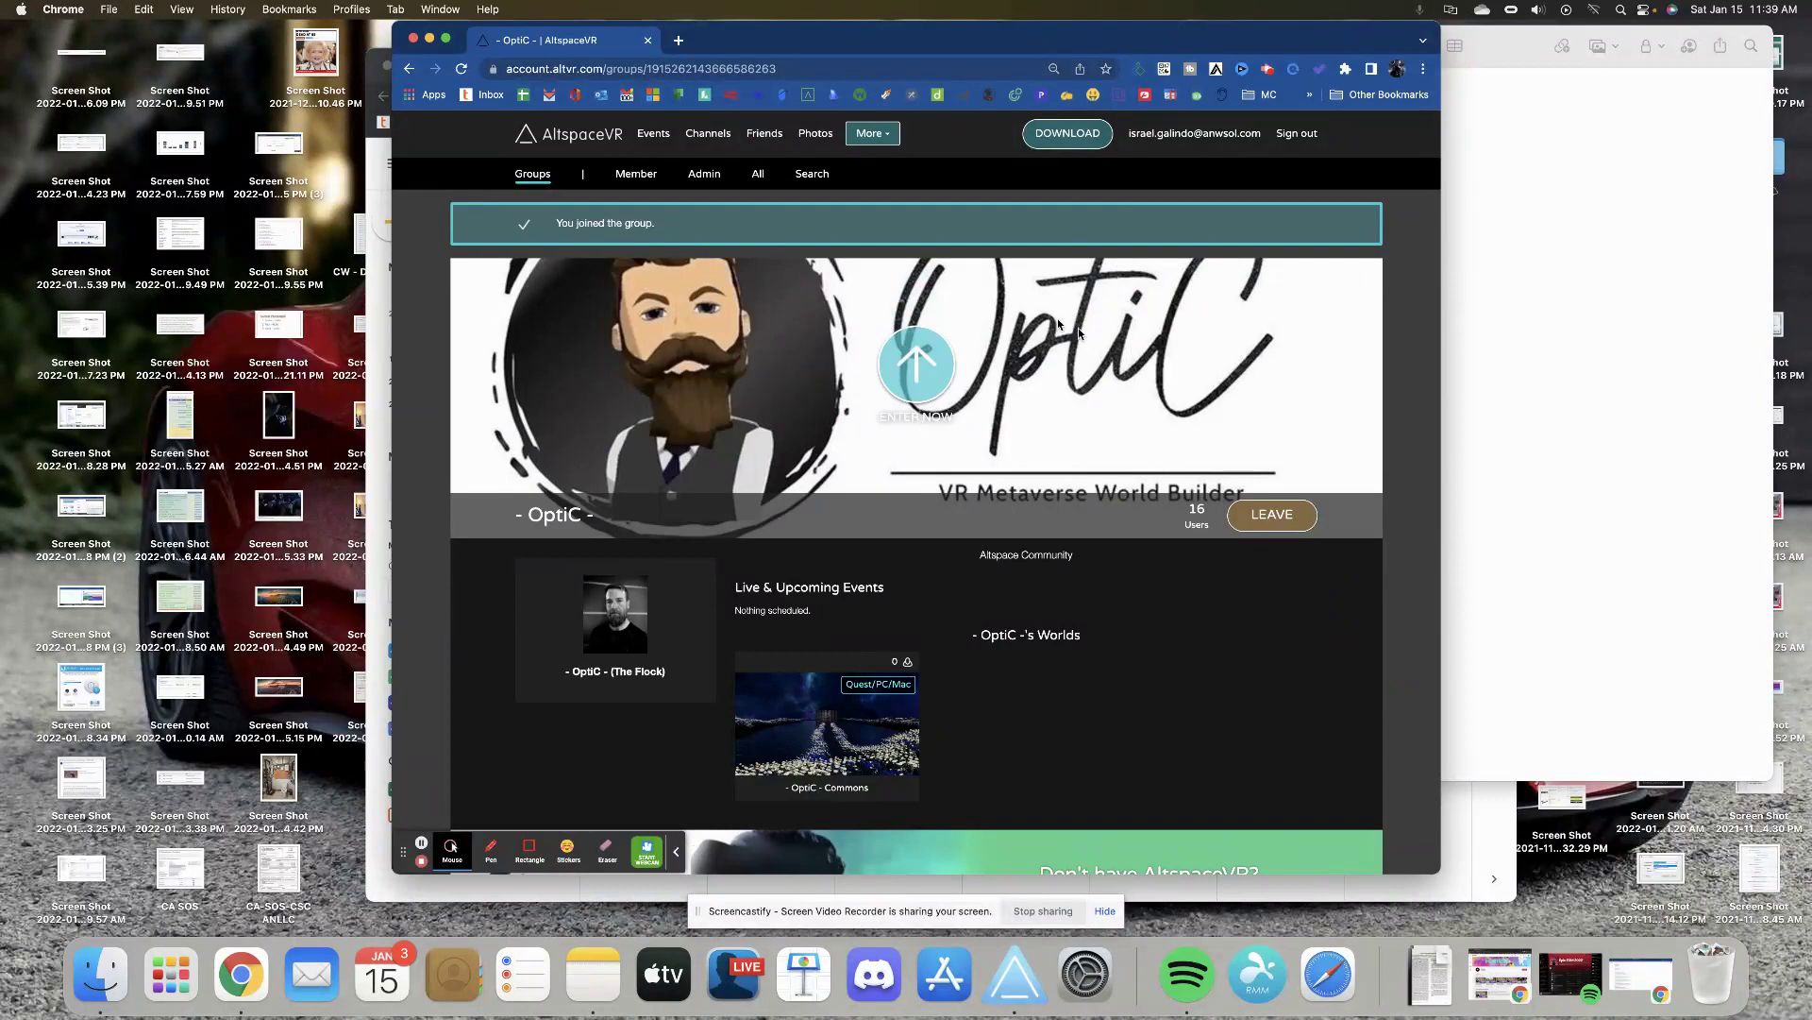
left_click(408, 69)
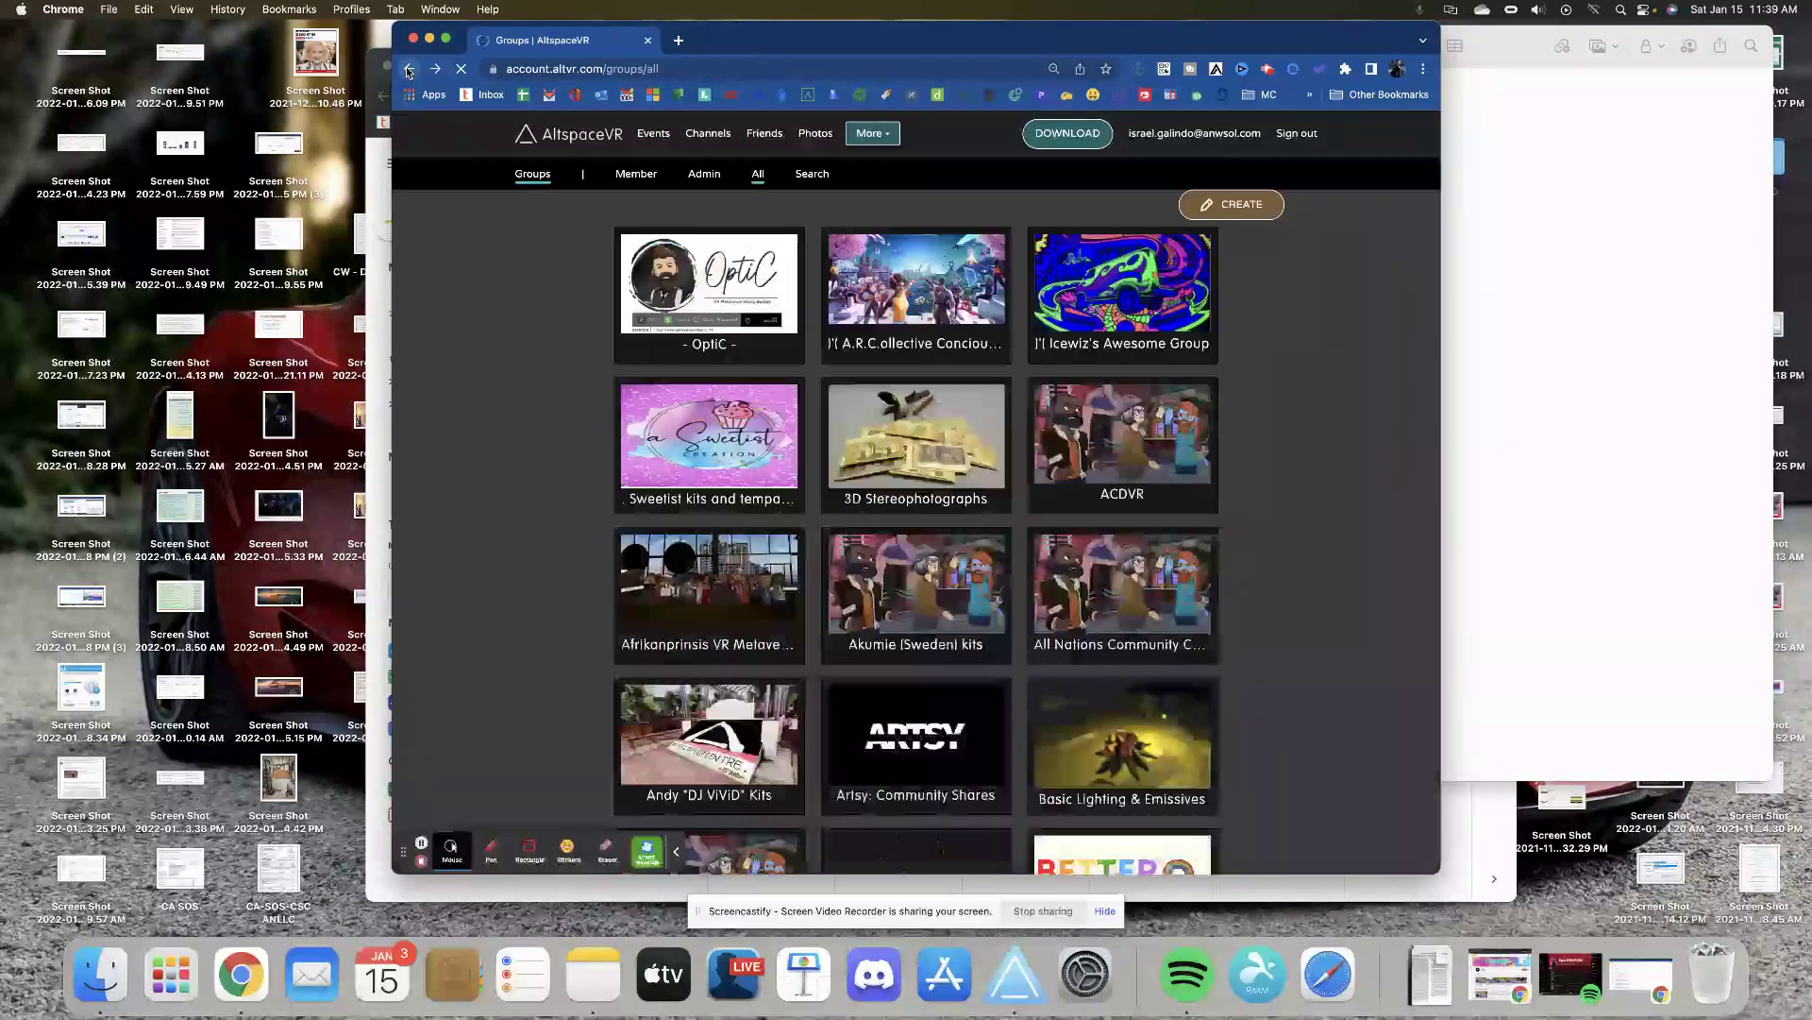
- Join the A.R.C.ollective Concious Collaborations group, then view Icewiz's Awesome Group
left_click(903, 297)
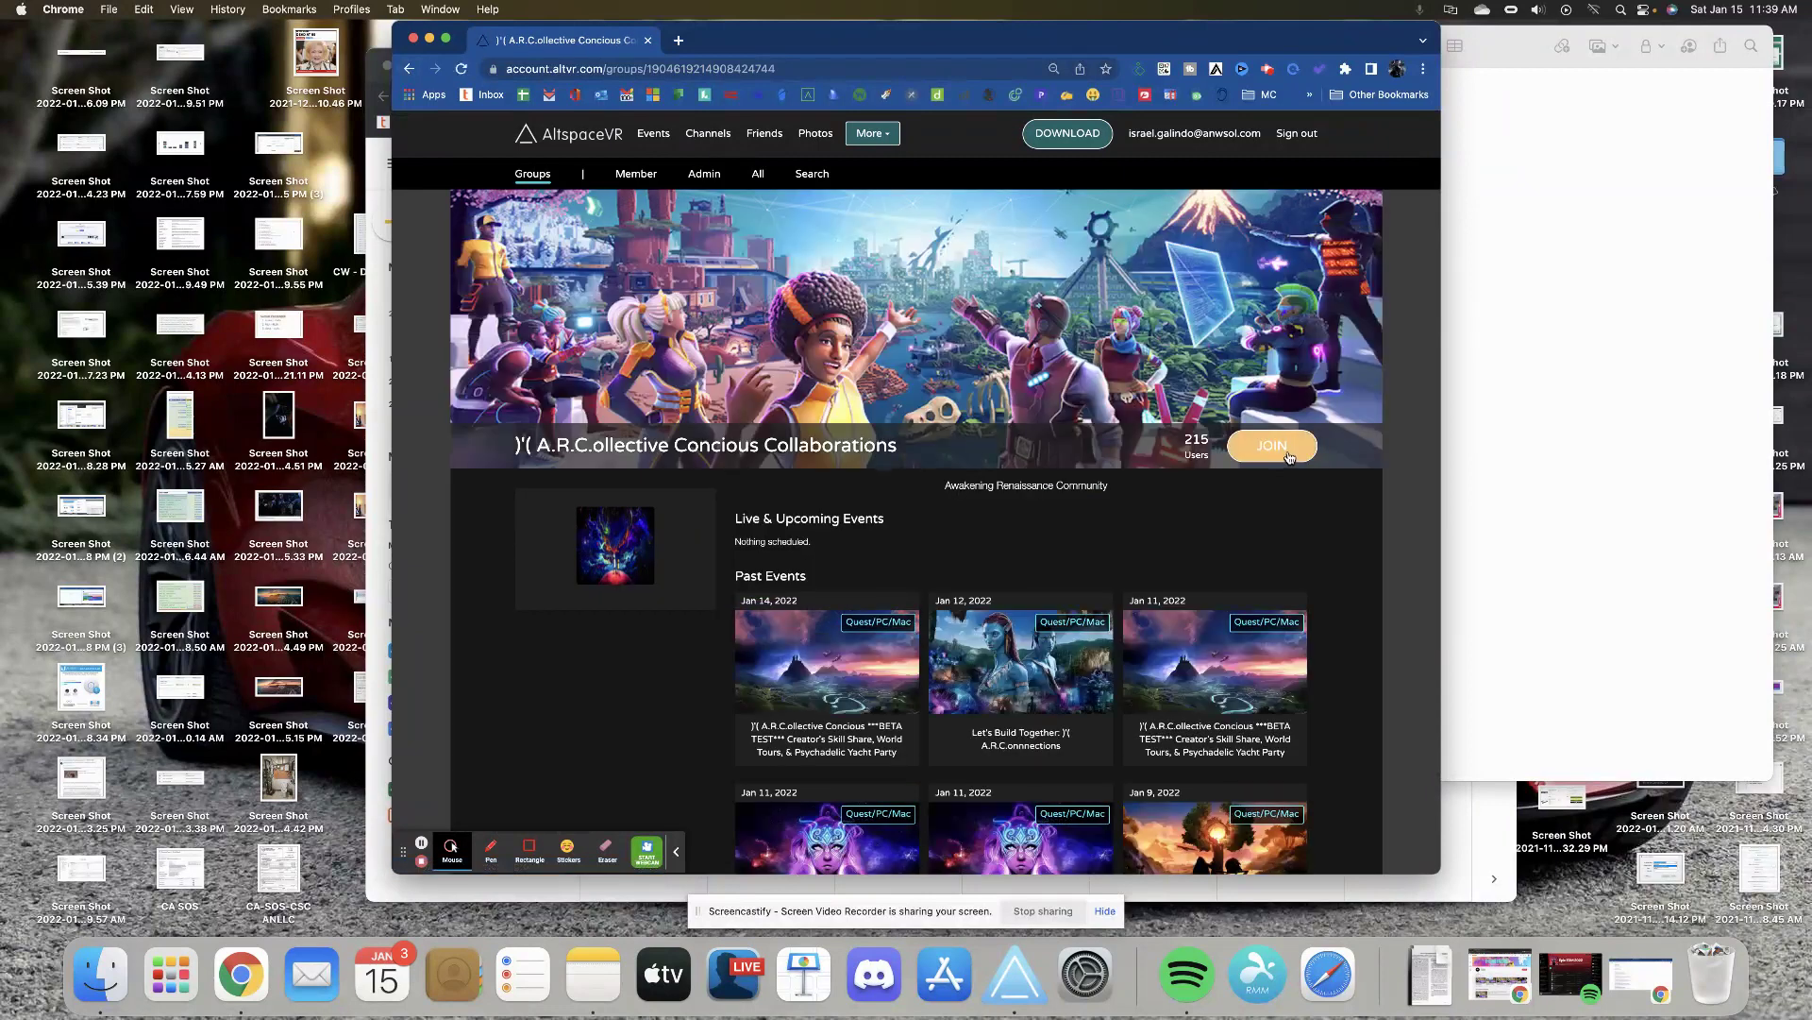
left_click(1285, 455)
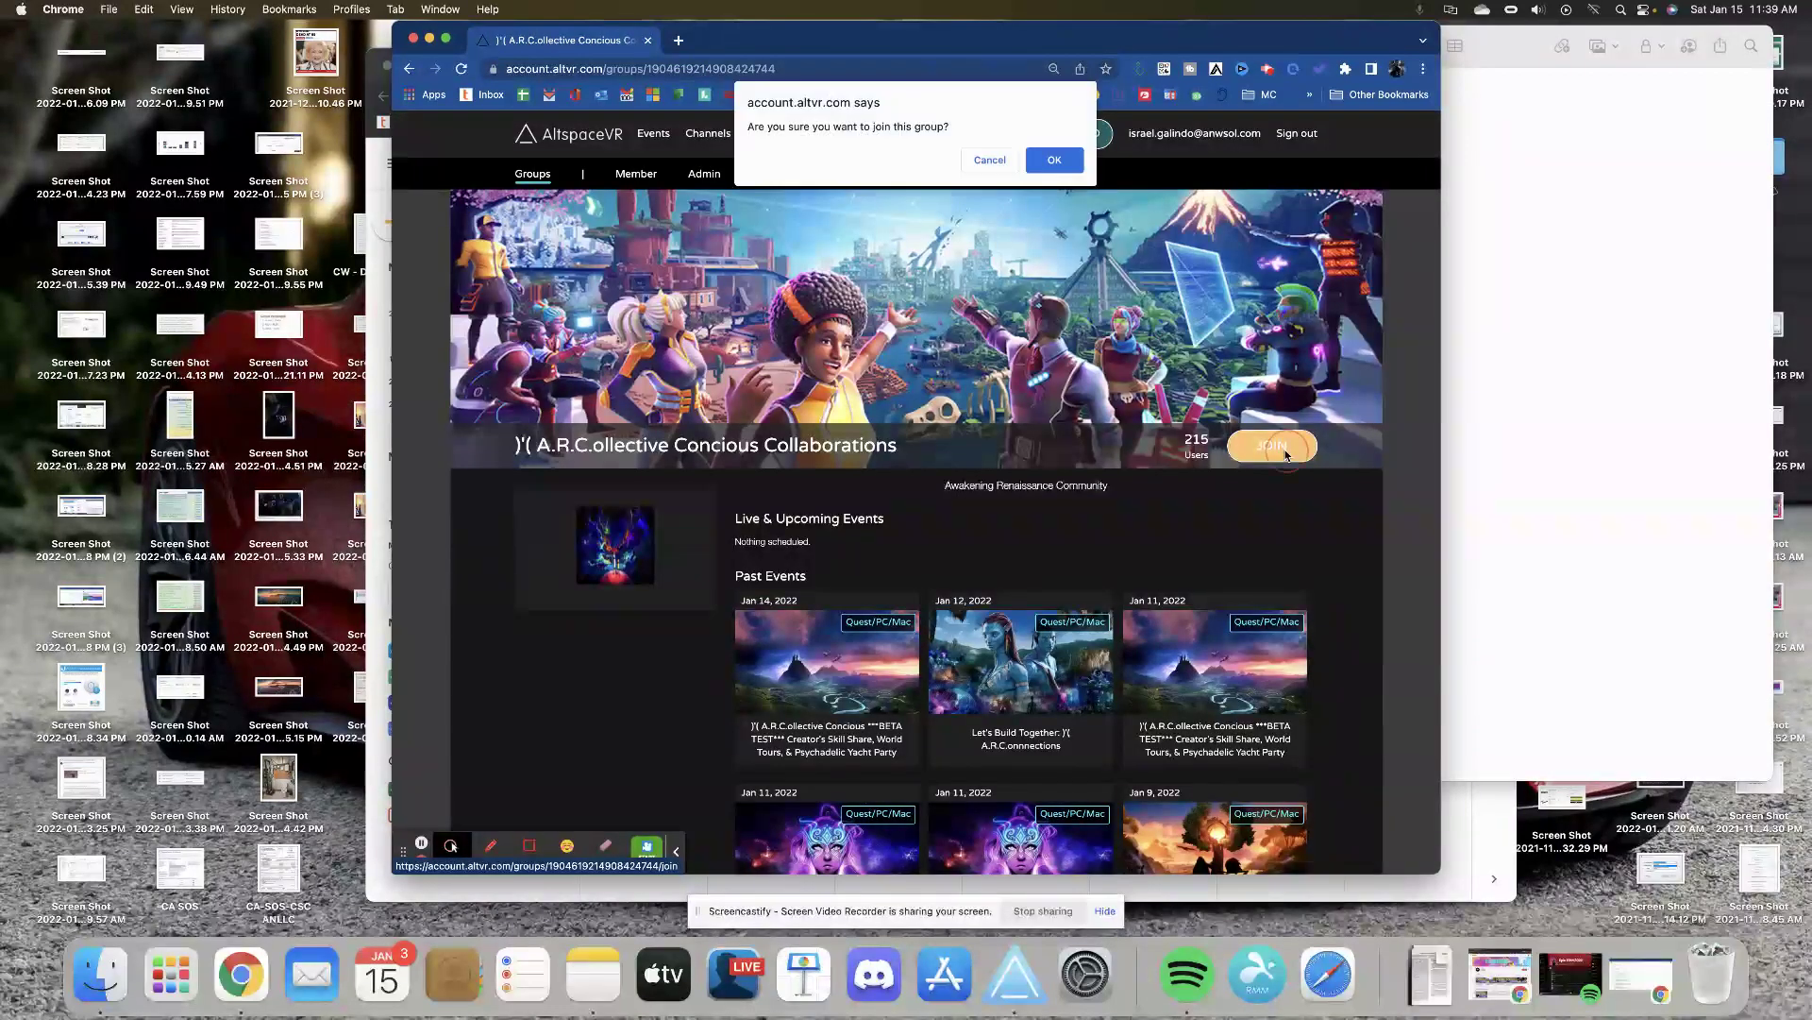
left_click(1055, 164)
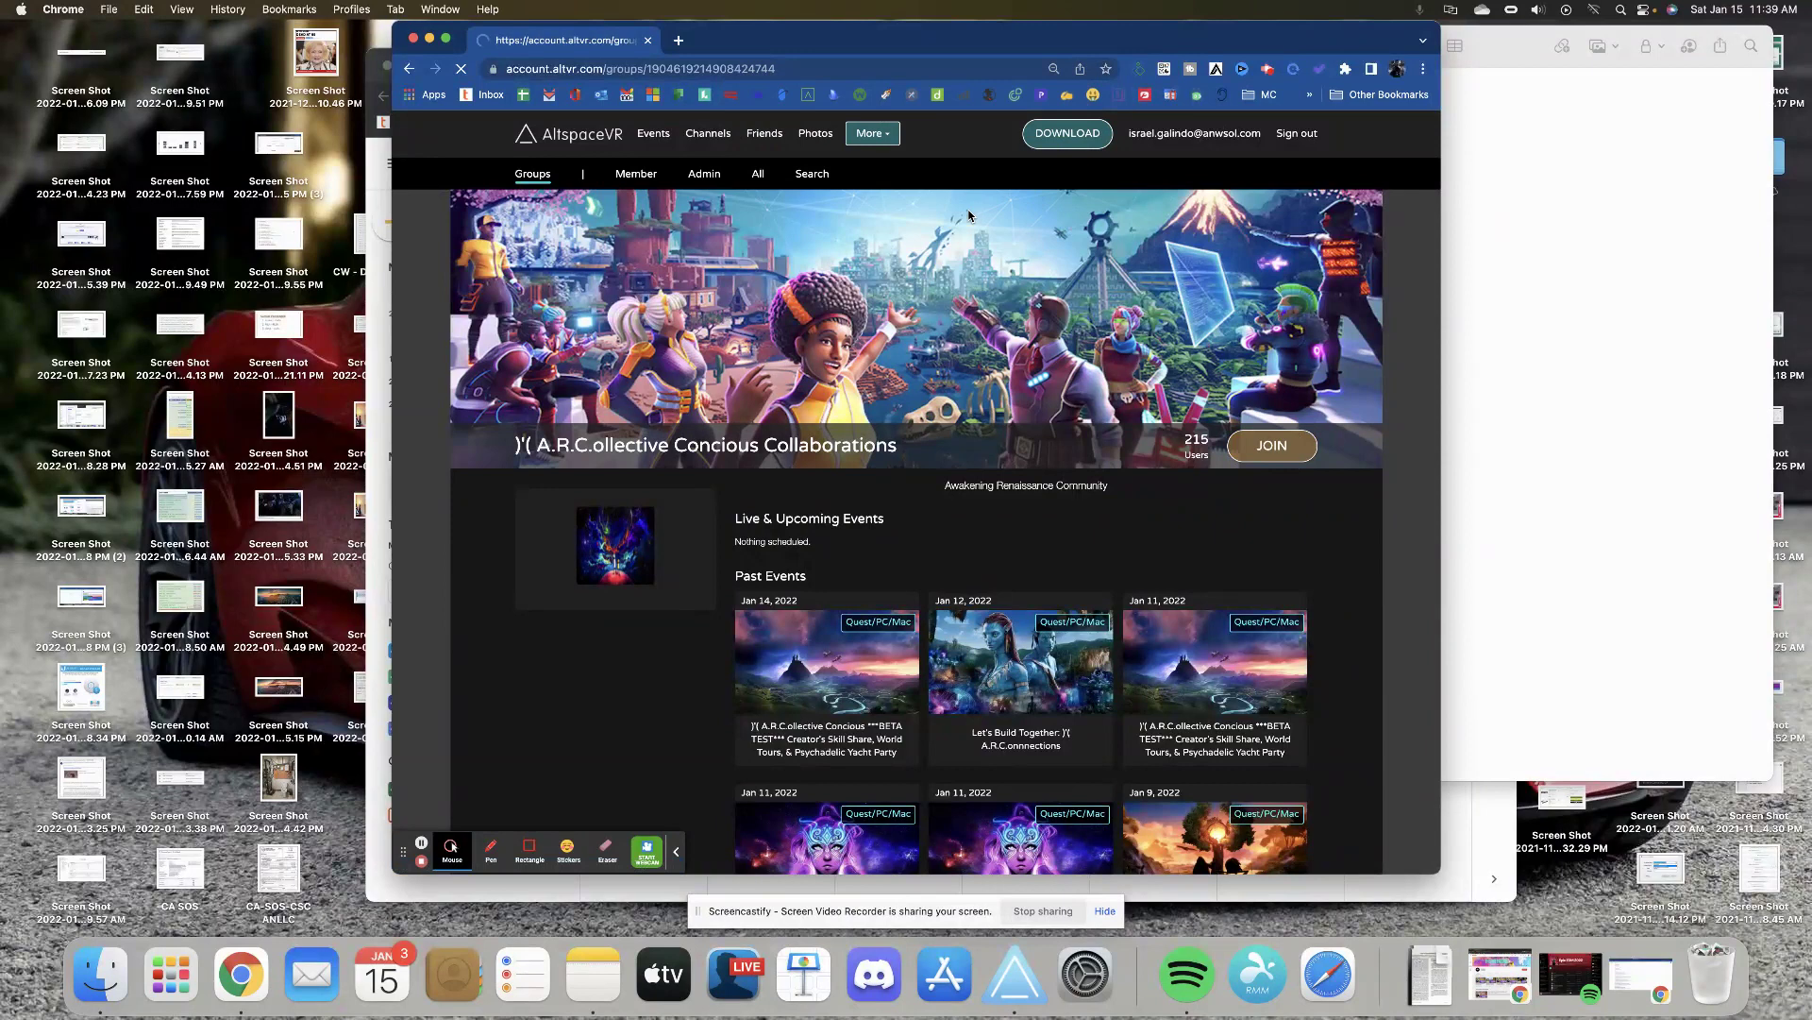
left_click(411, 68)
left_click(1074, 300)
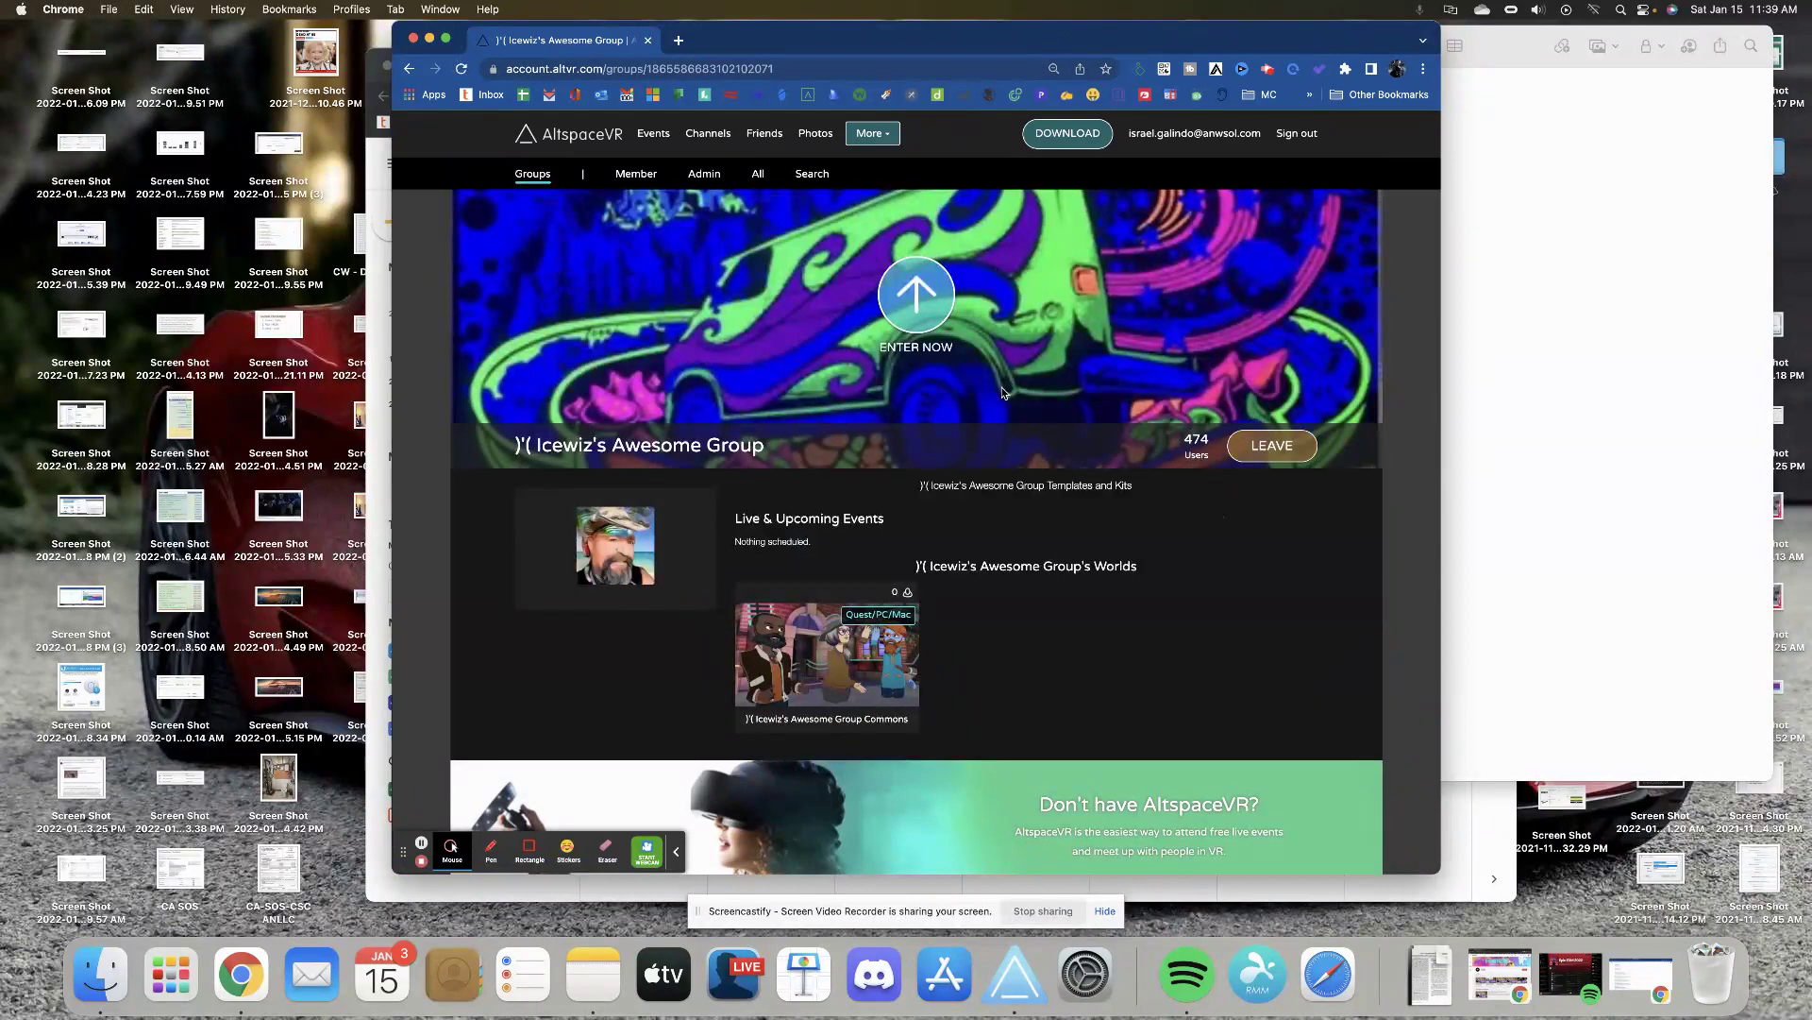
- Get back to the all-groups list and view the Sweetist group page
left_click(410, 68)
left_click(409, 68)
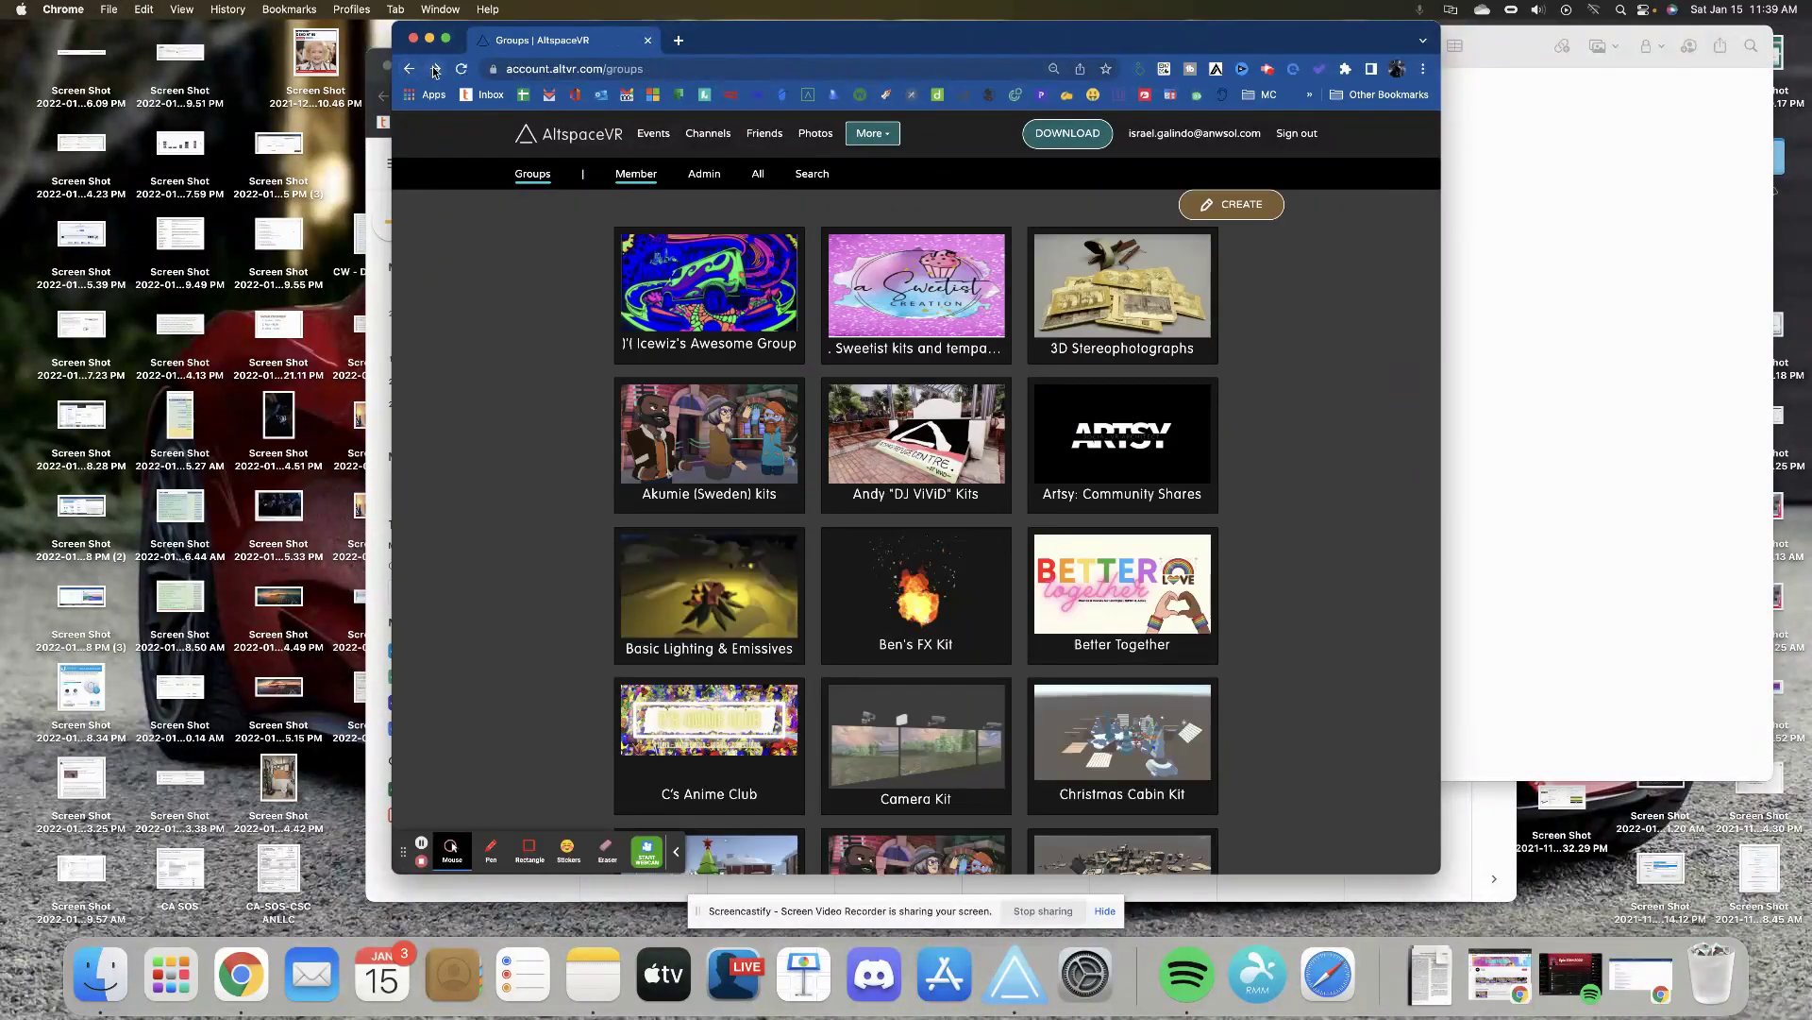
left_click(436, 69)
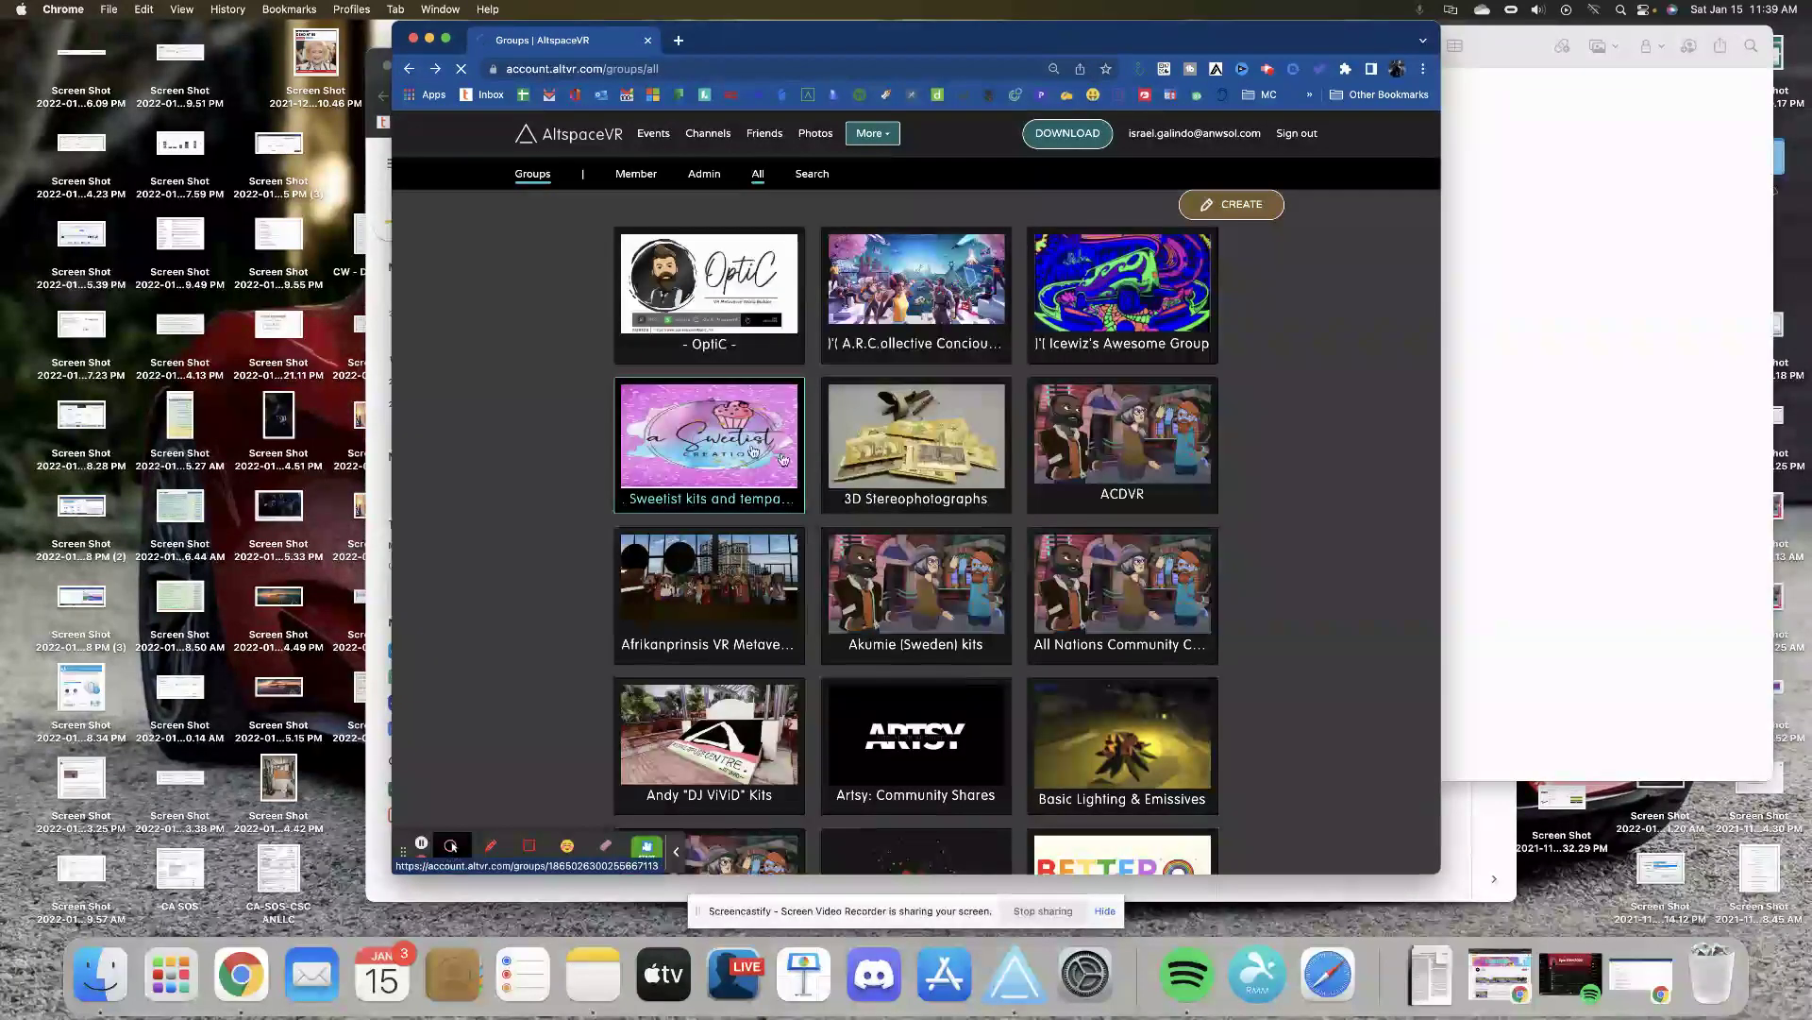
left_click(781, 460)
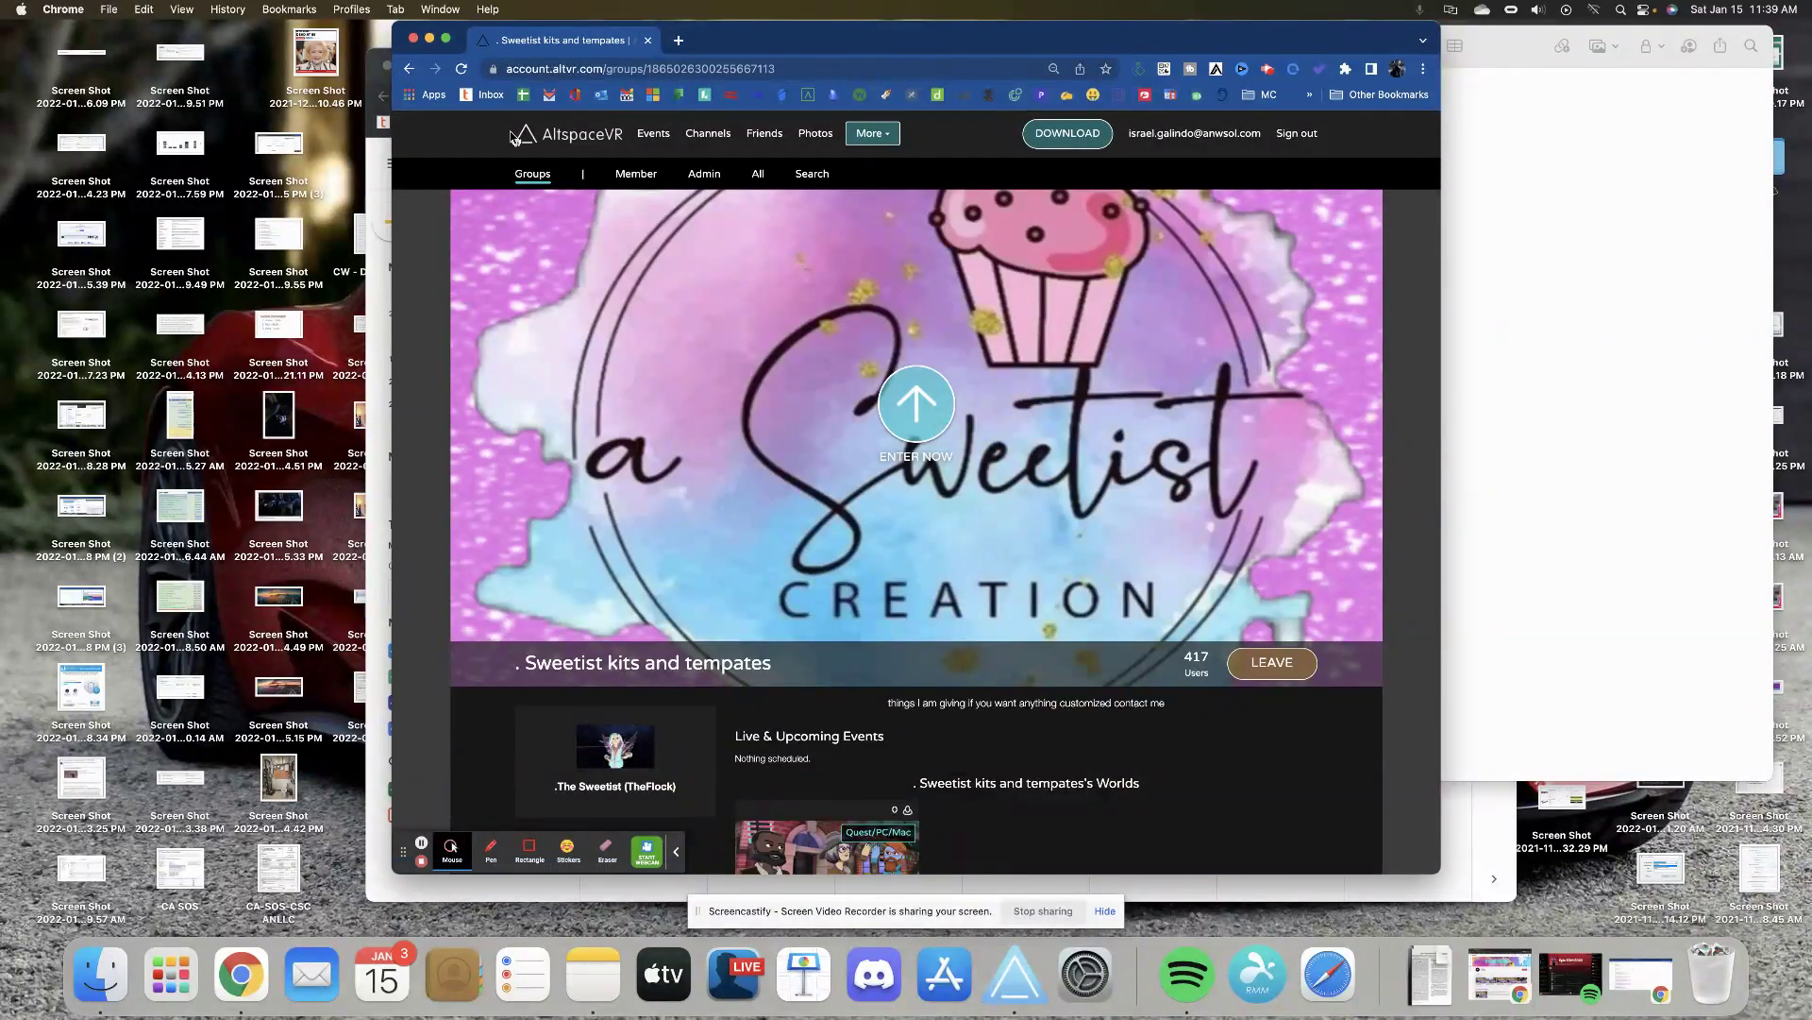
left_click(409, 68)
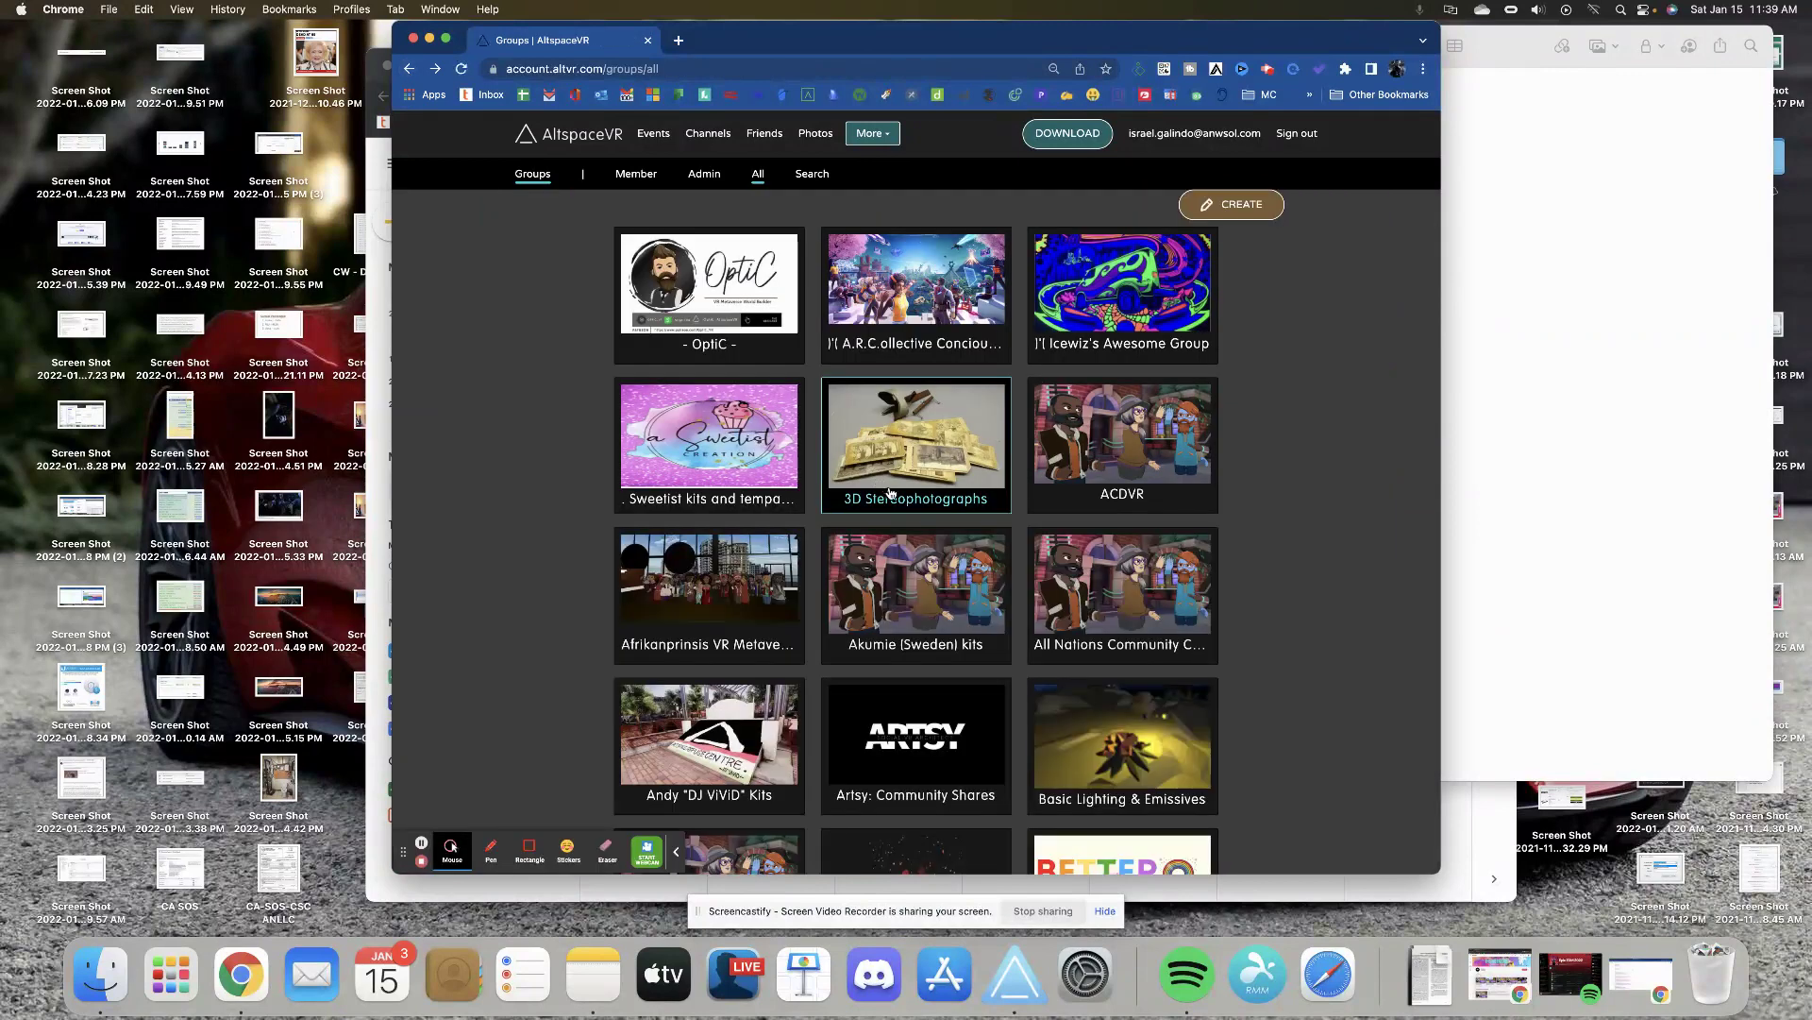
- View the Better Together and Game Nights & Gossip groups, ending on groups page 2
scroll(902, 501, "down", 5)
scroll(903, 501, "down", 3)
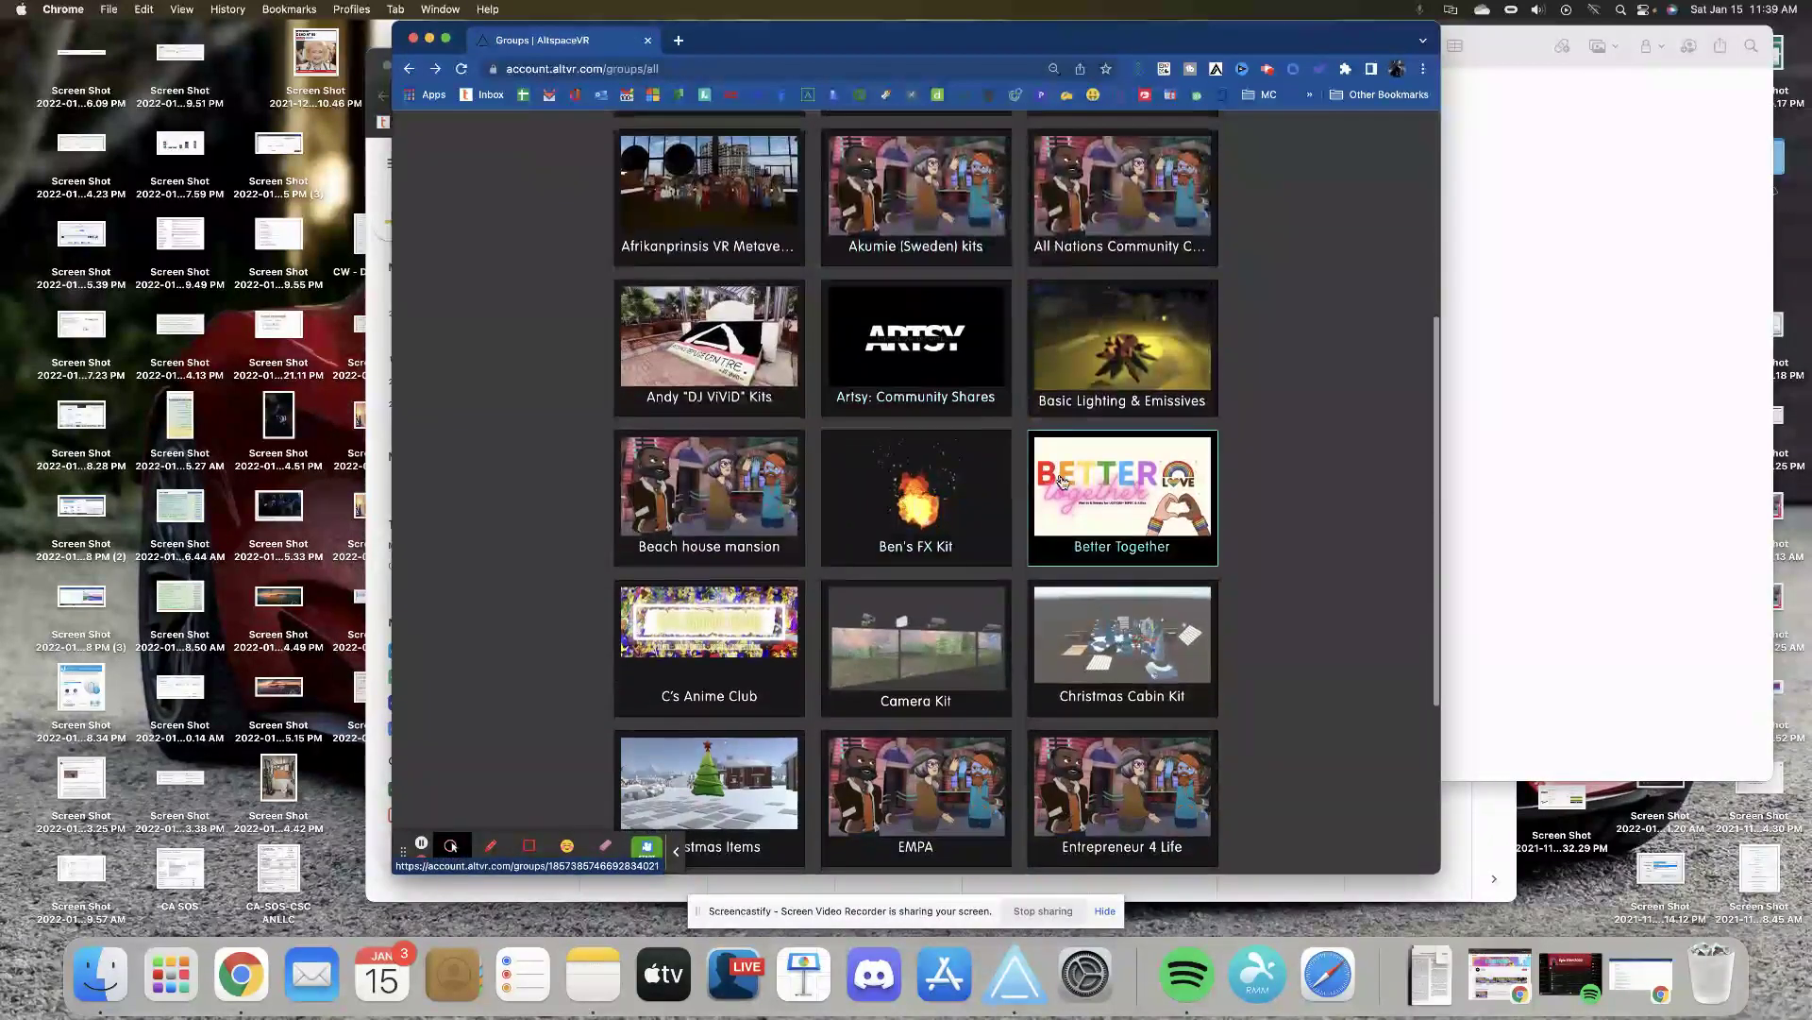
left_click(1072, 483)
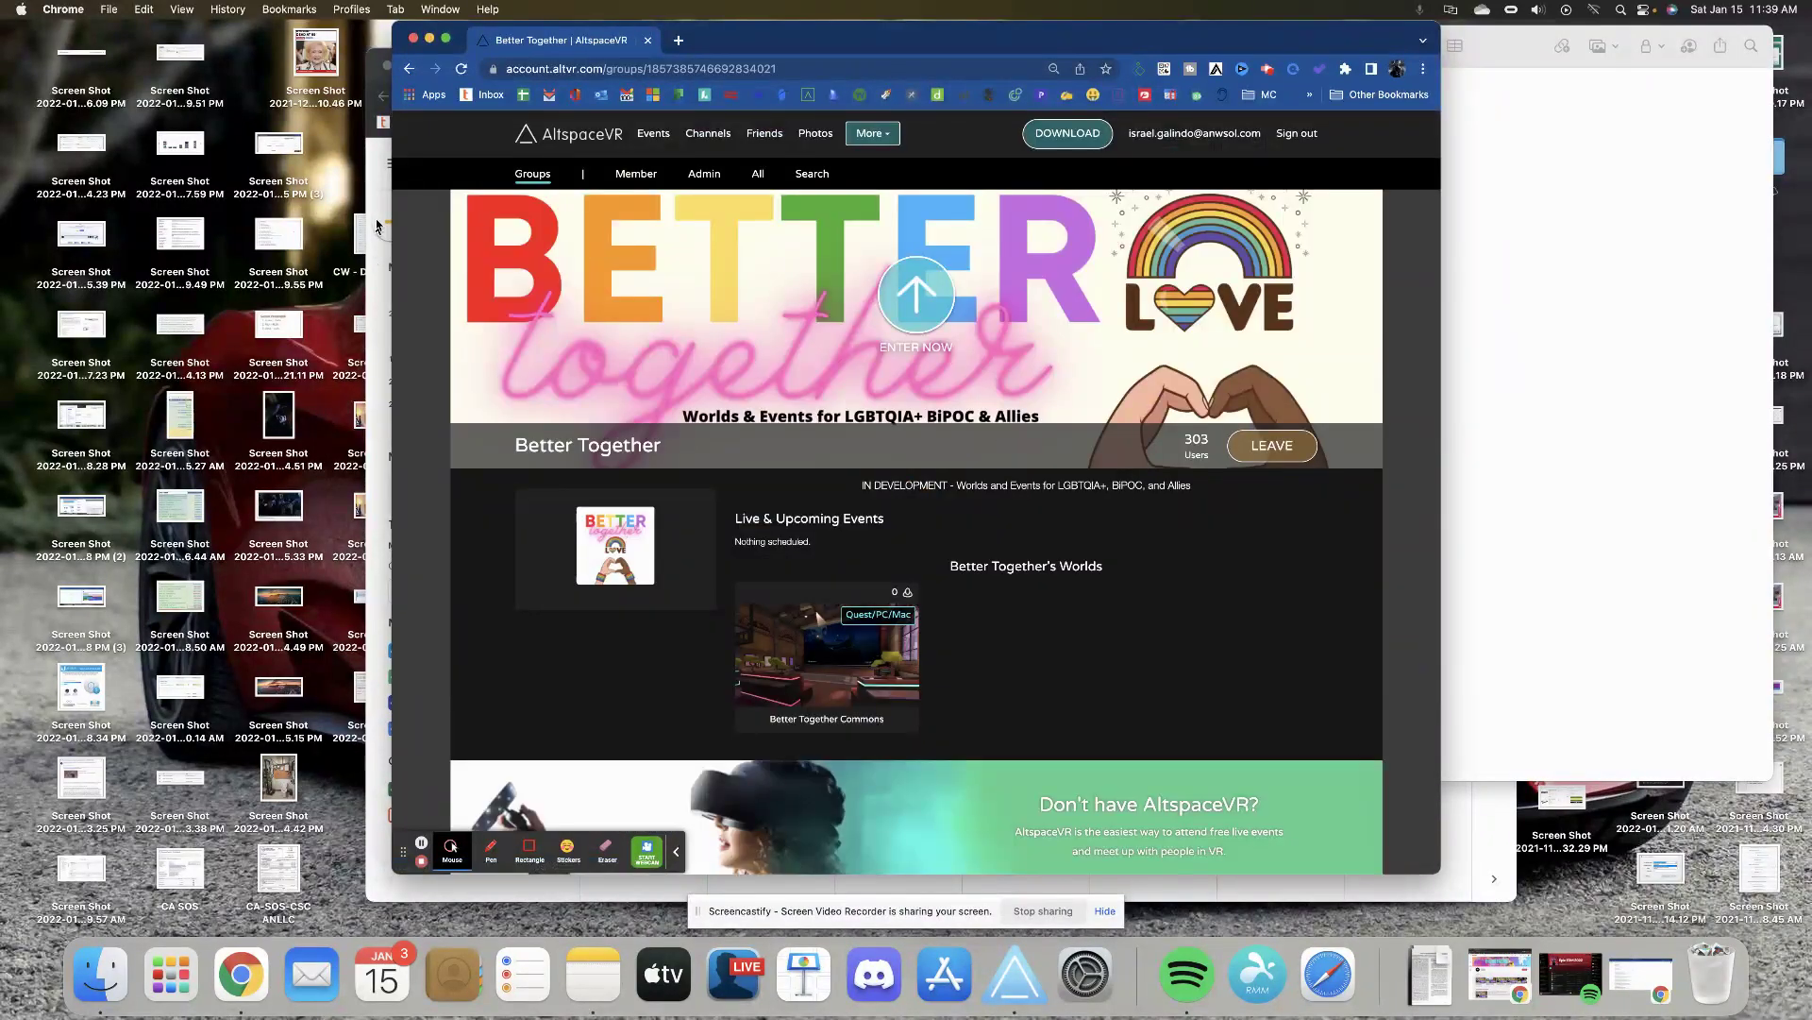
left_click(409, 68)
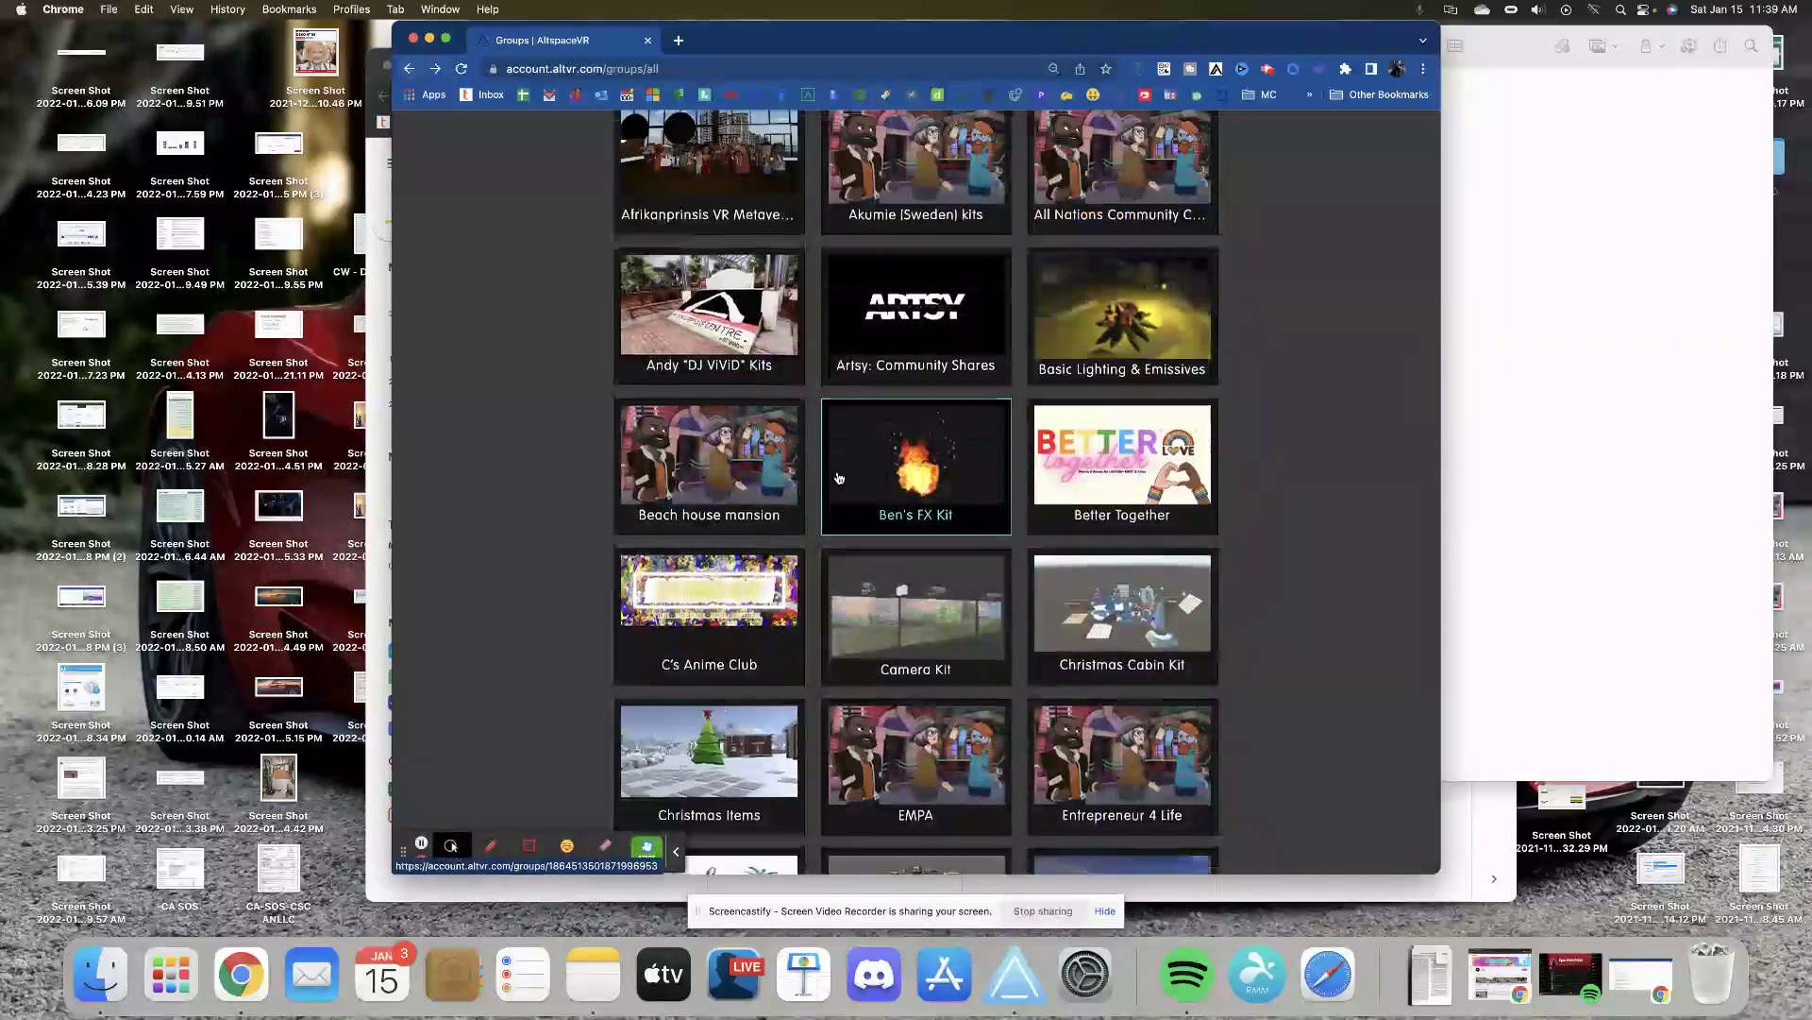
scroll(841, 477, "down", 4)
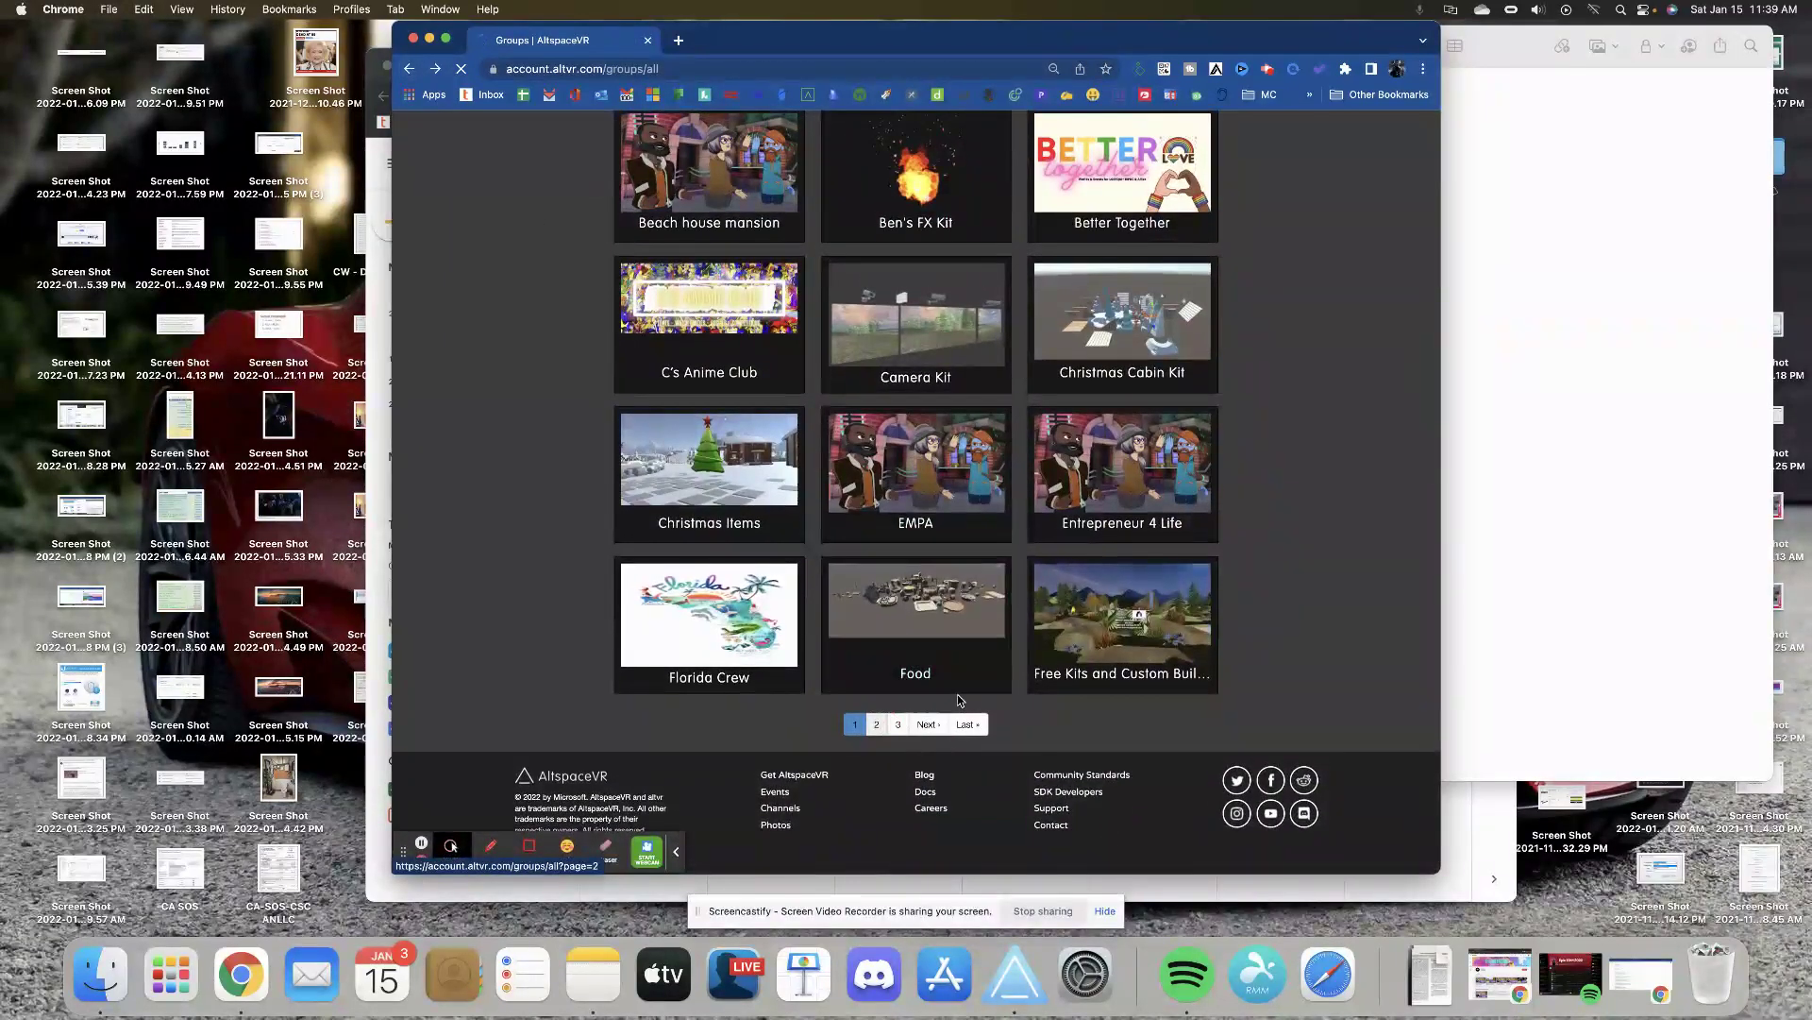
left_click(876, 718)
left_click(693, 304)
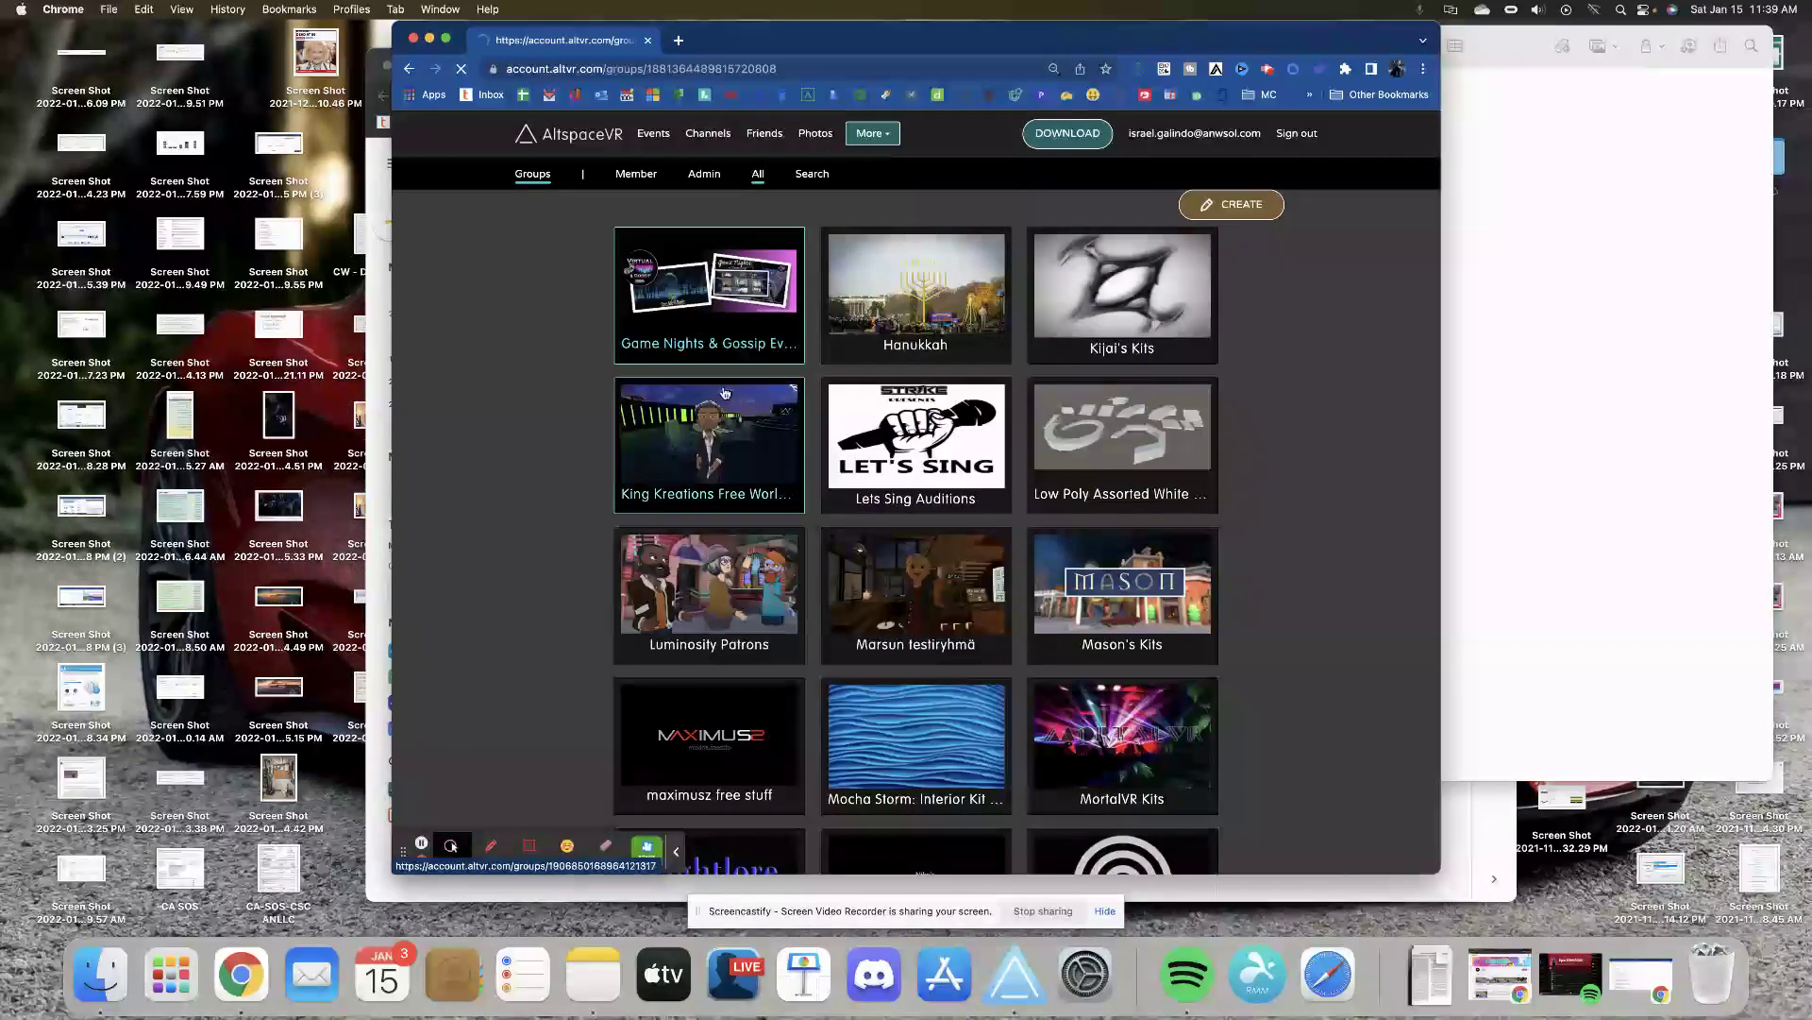
left_click(409, 68)
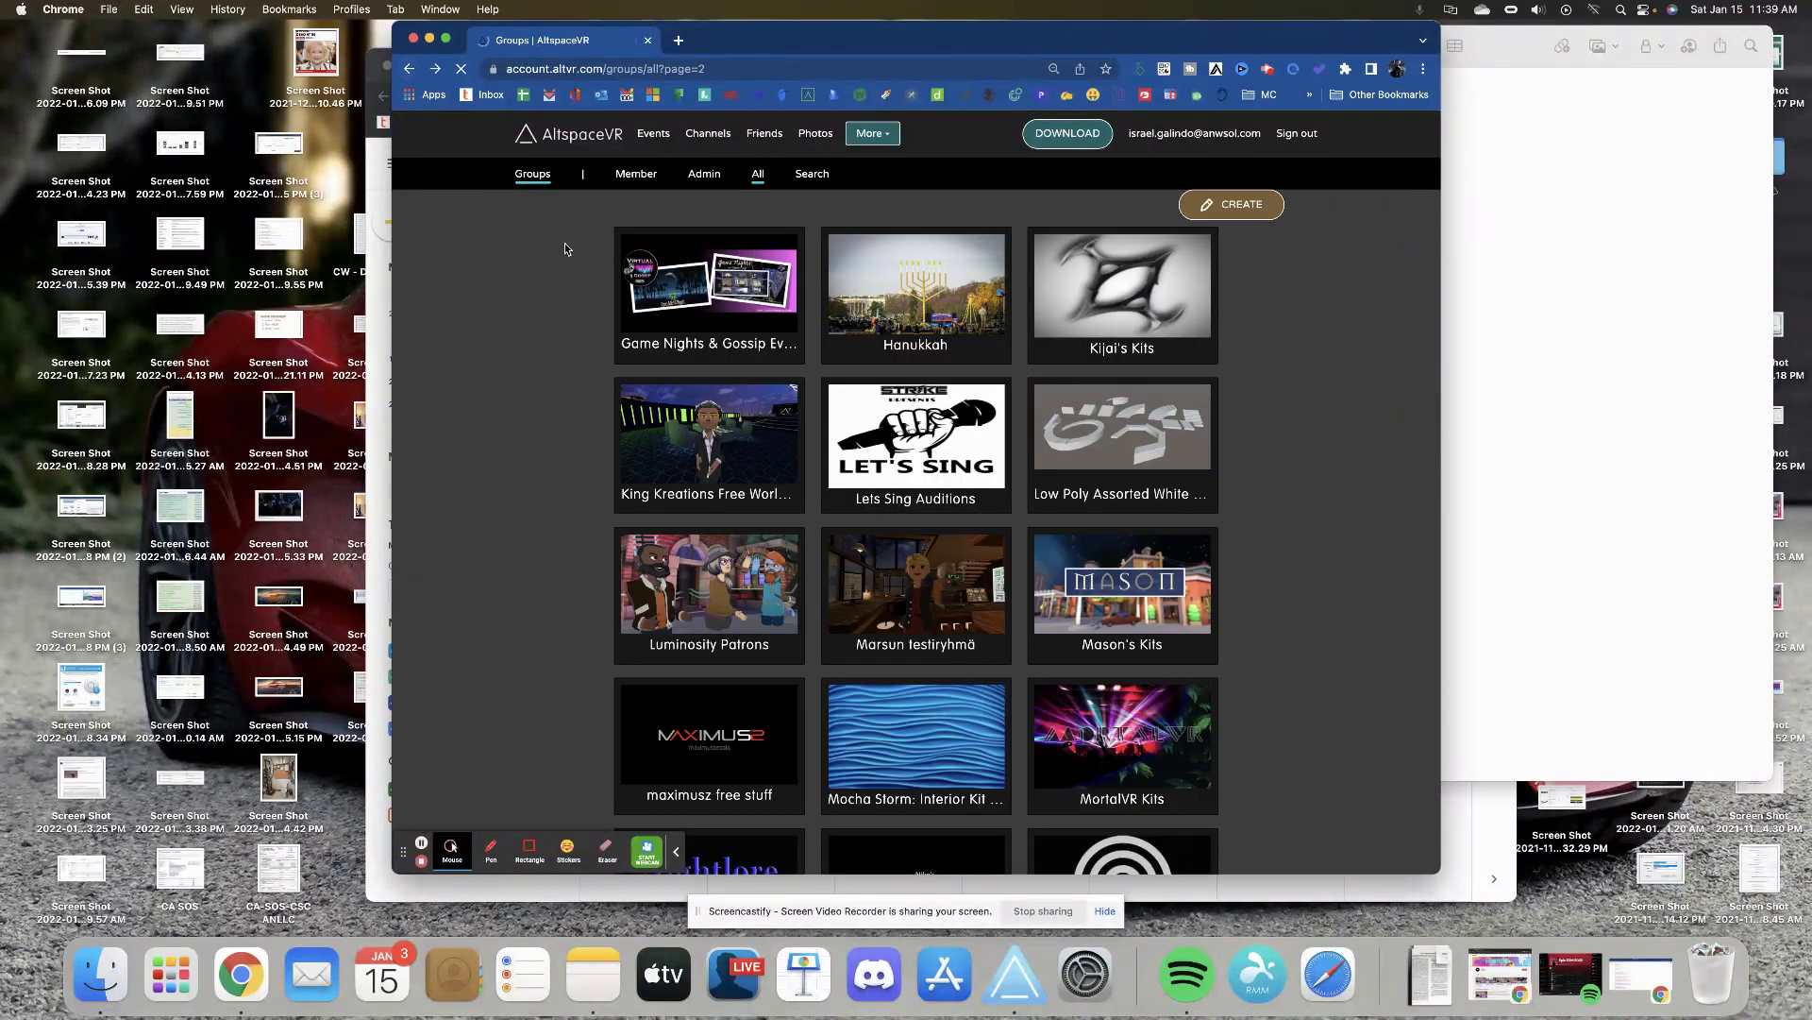
- View the Hanukkah and Kijai's Kits group pages, then return to the page-2 groups grid
left_click(914, 304)
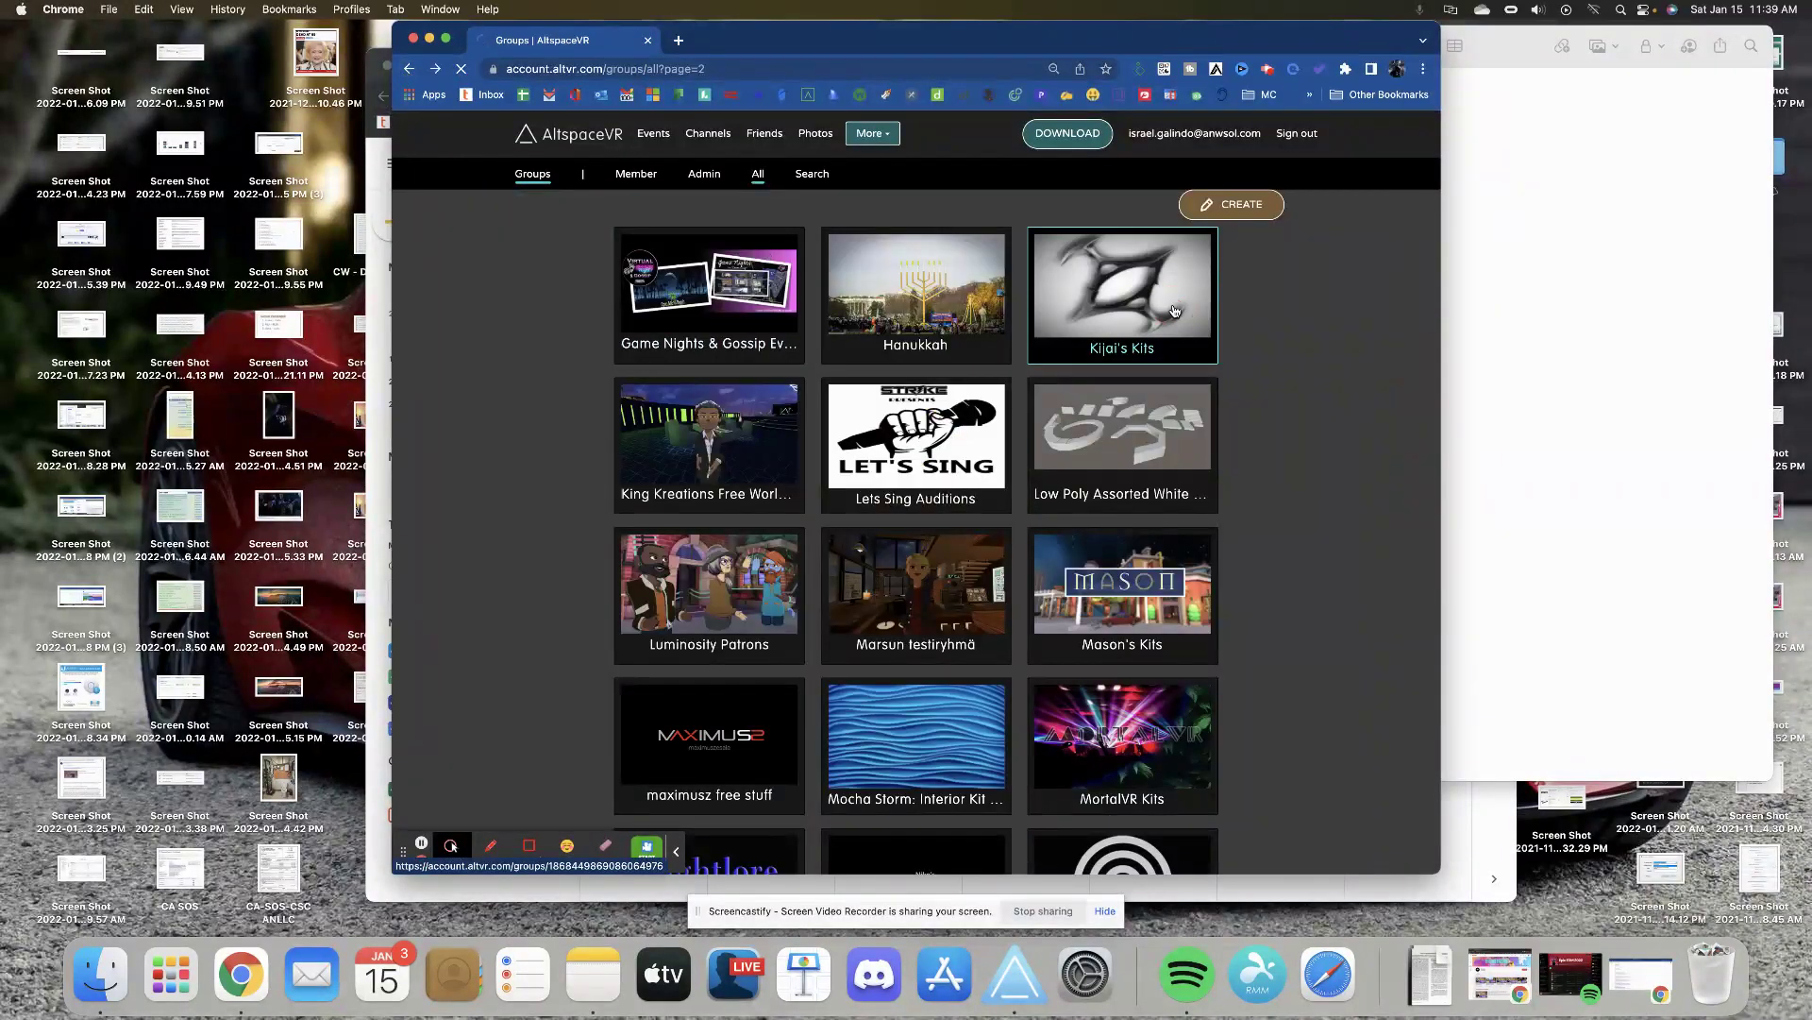
left_click(1175, 312)
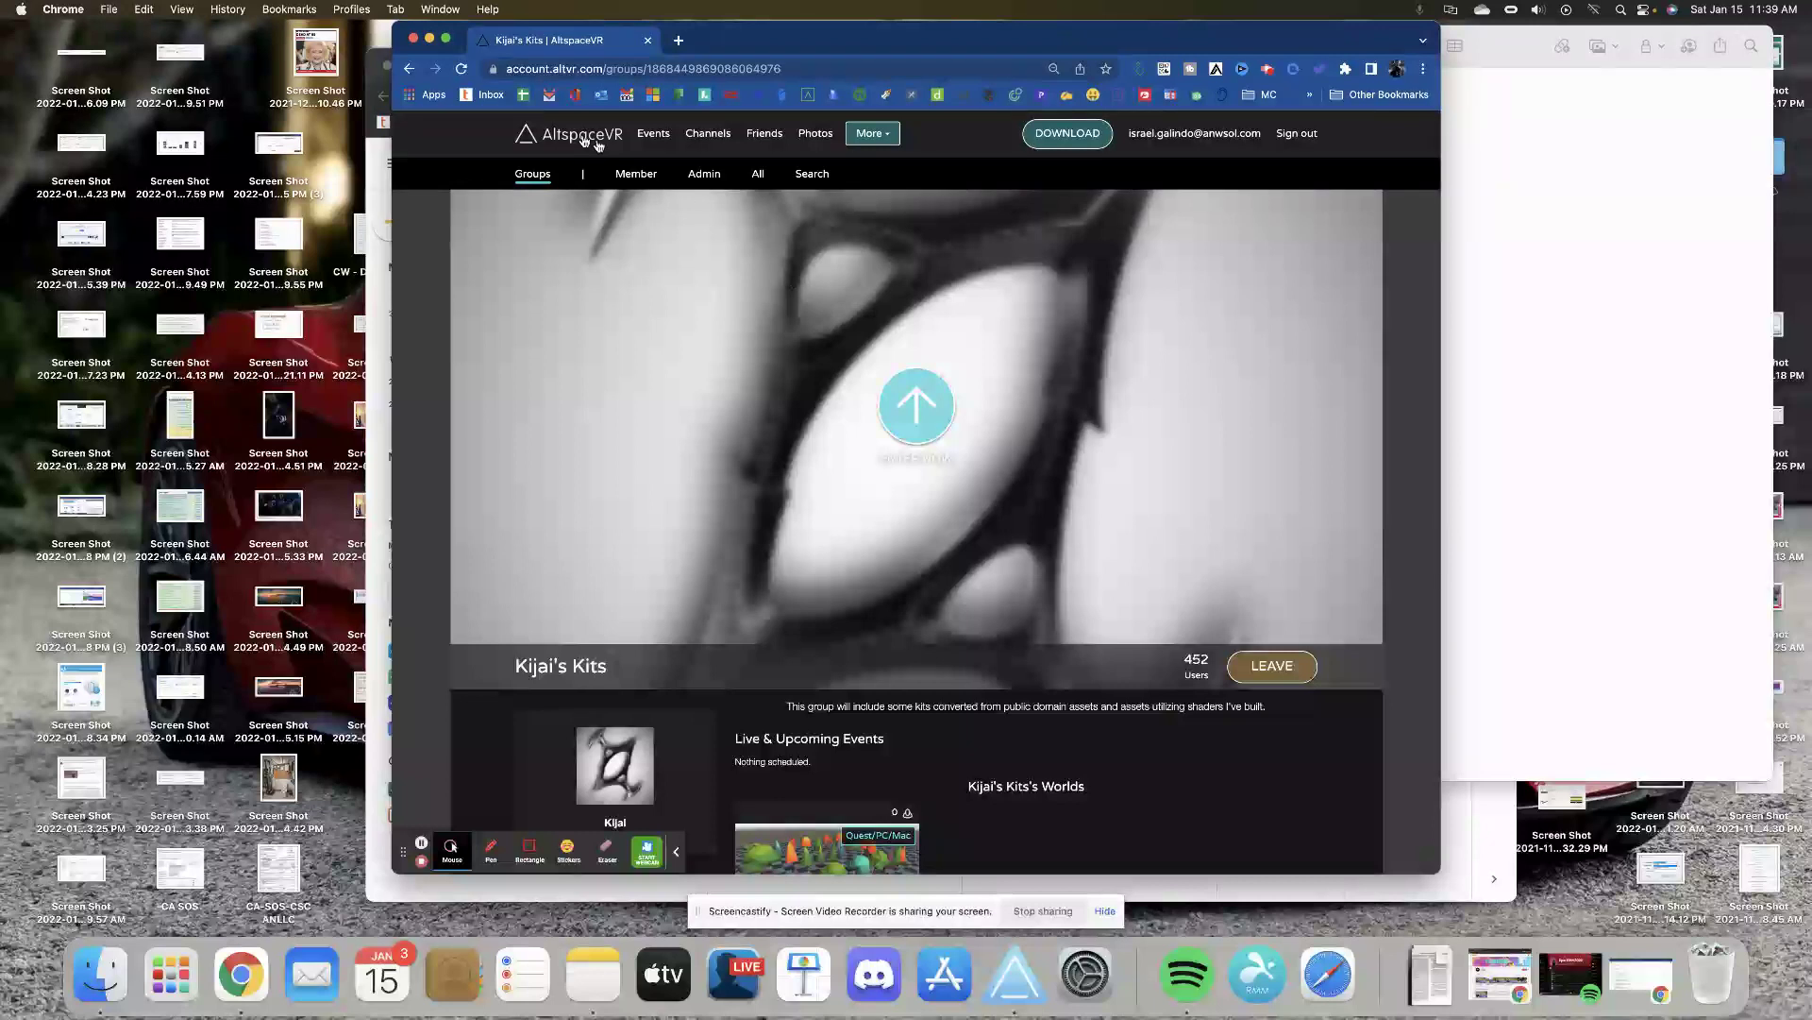
left_click(409, 69)
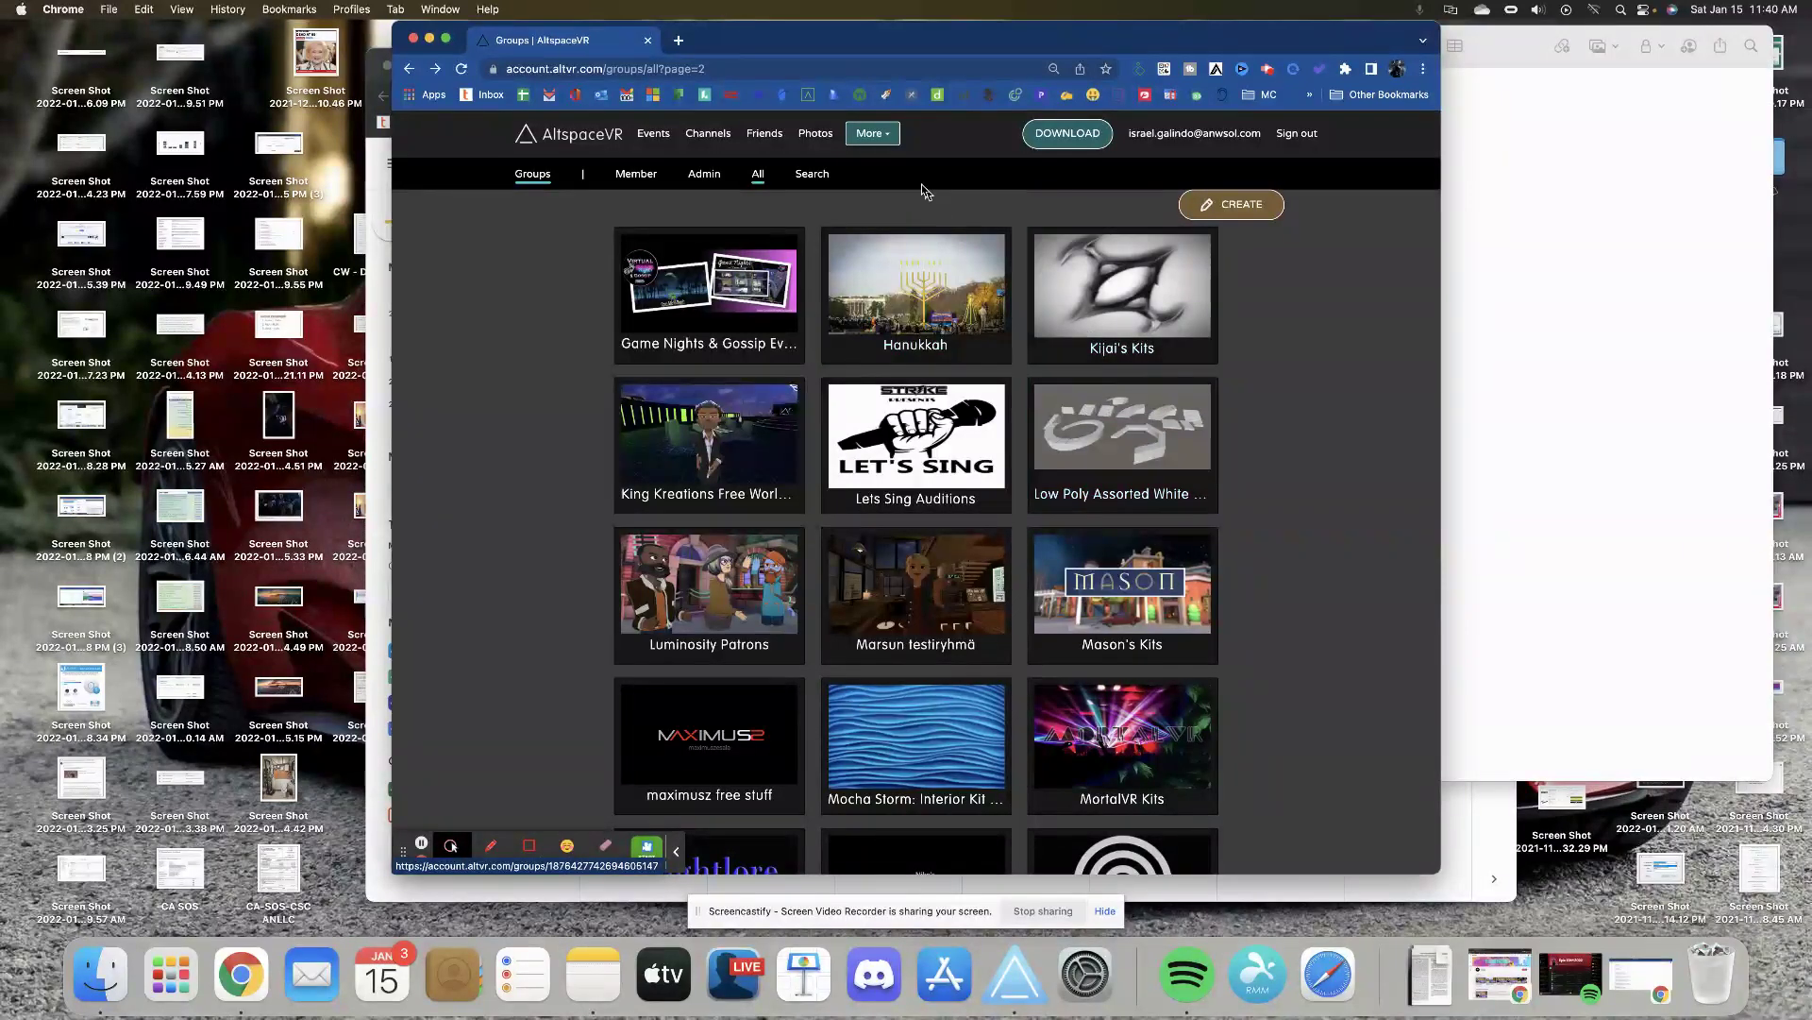
left_click(888, 142)
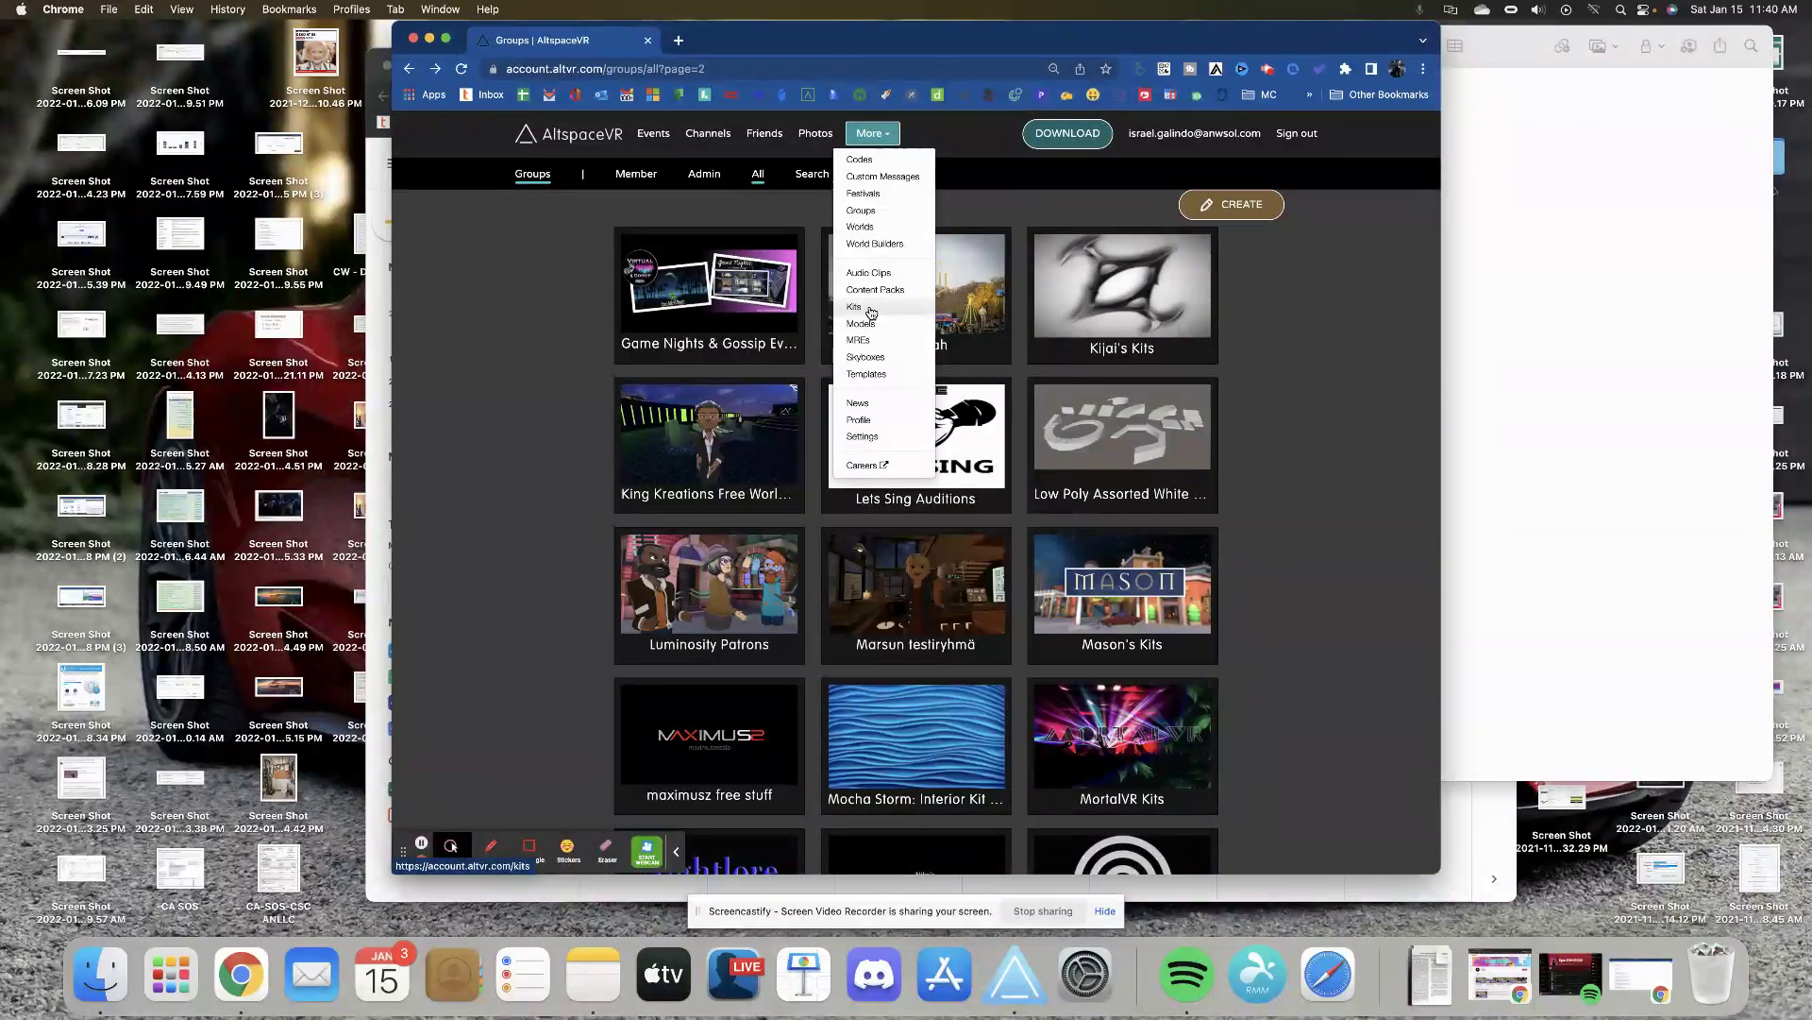
- Join the King Kreations Free Worlds For The People group, now at 215 users
left_click(885, 376)
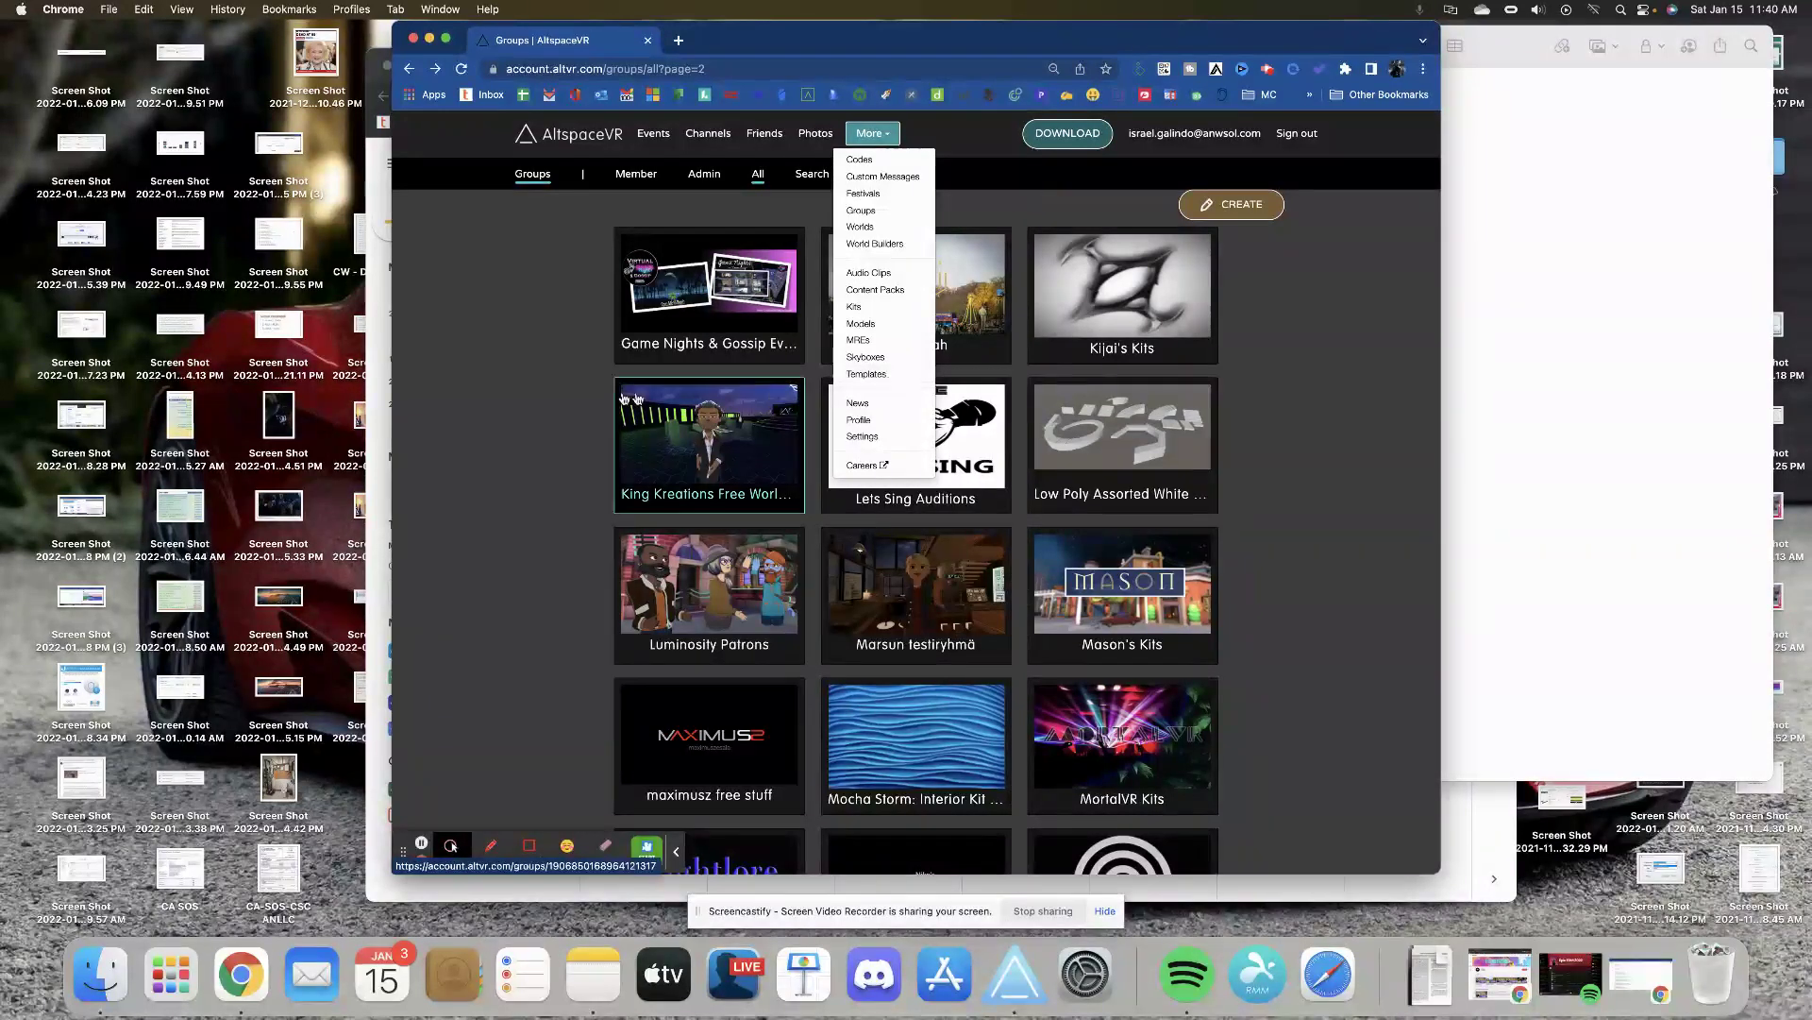
left_click(661, 434)
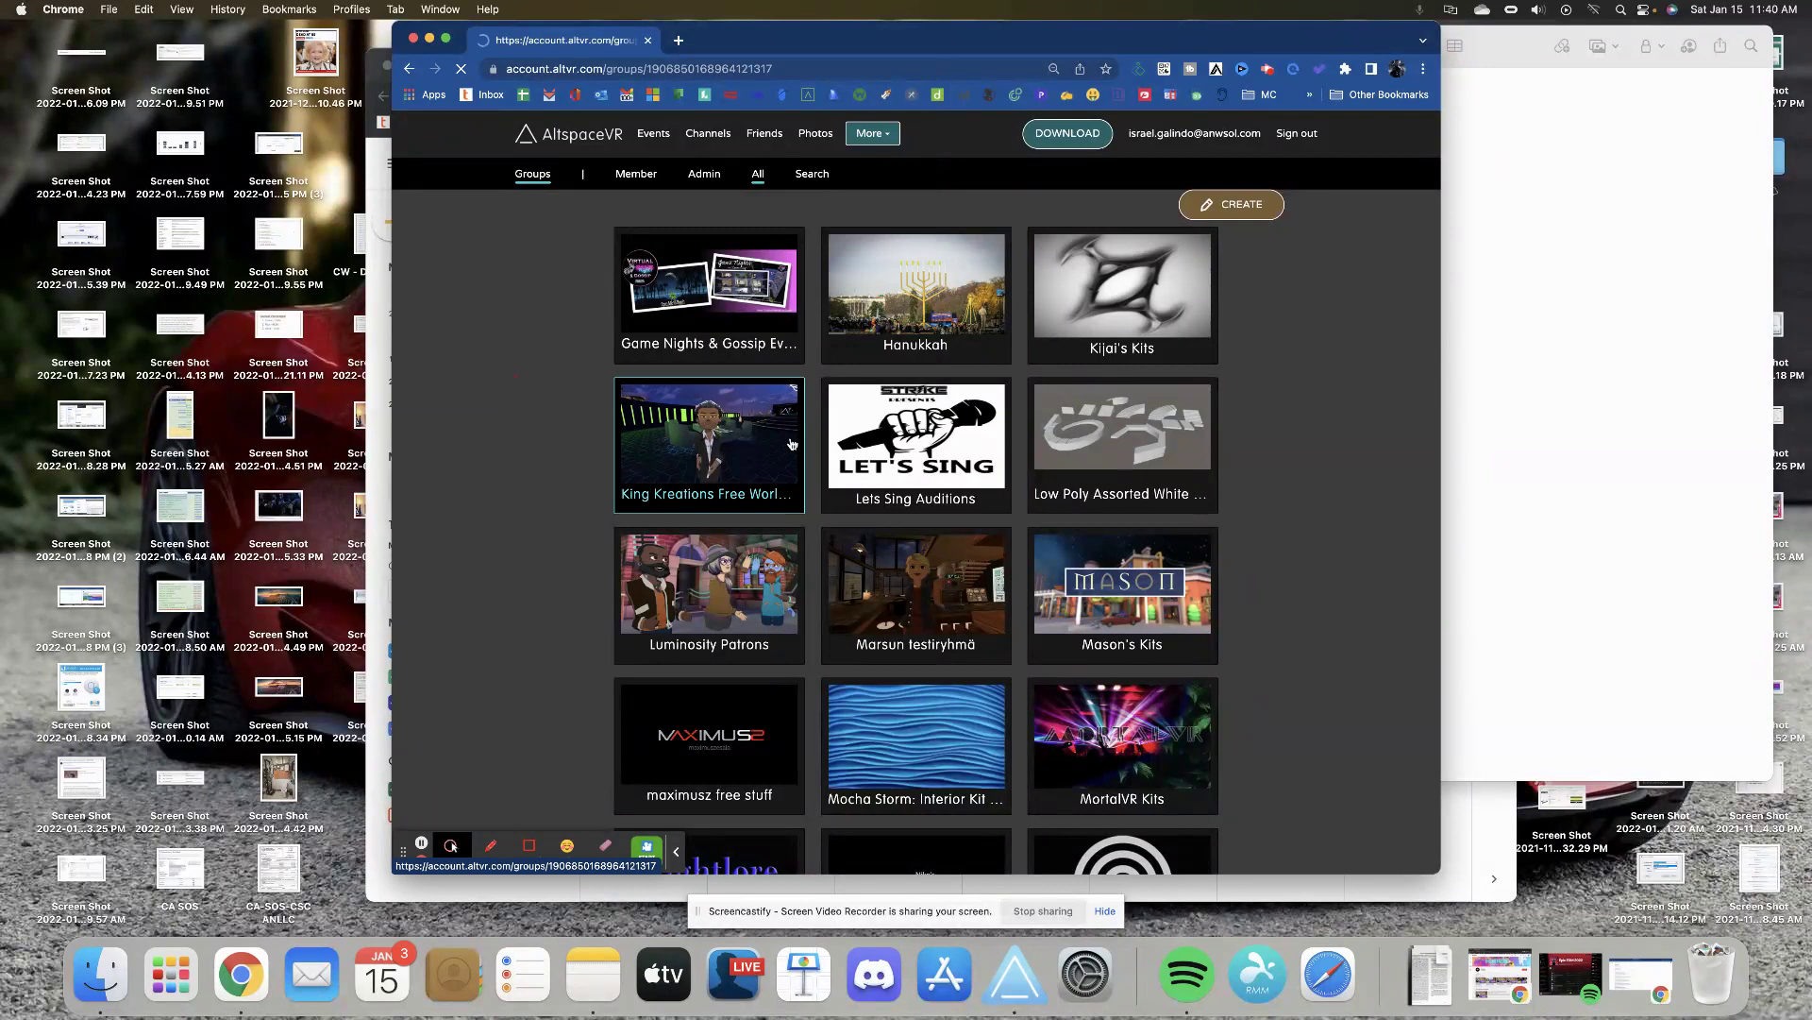
left_click(1294, 452)
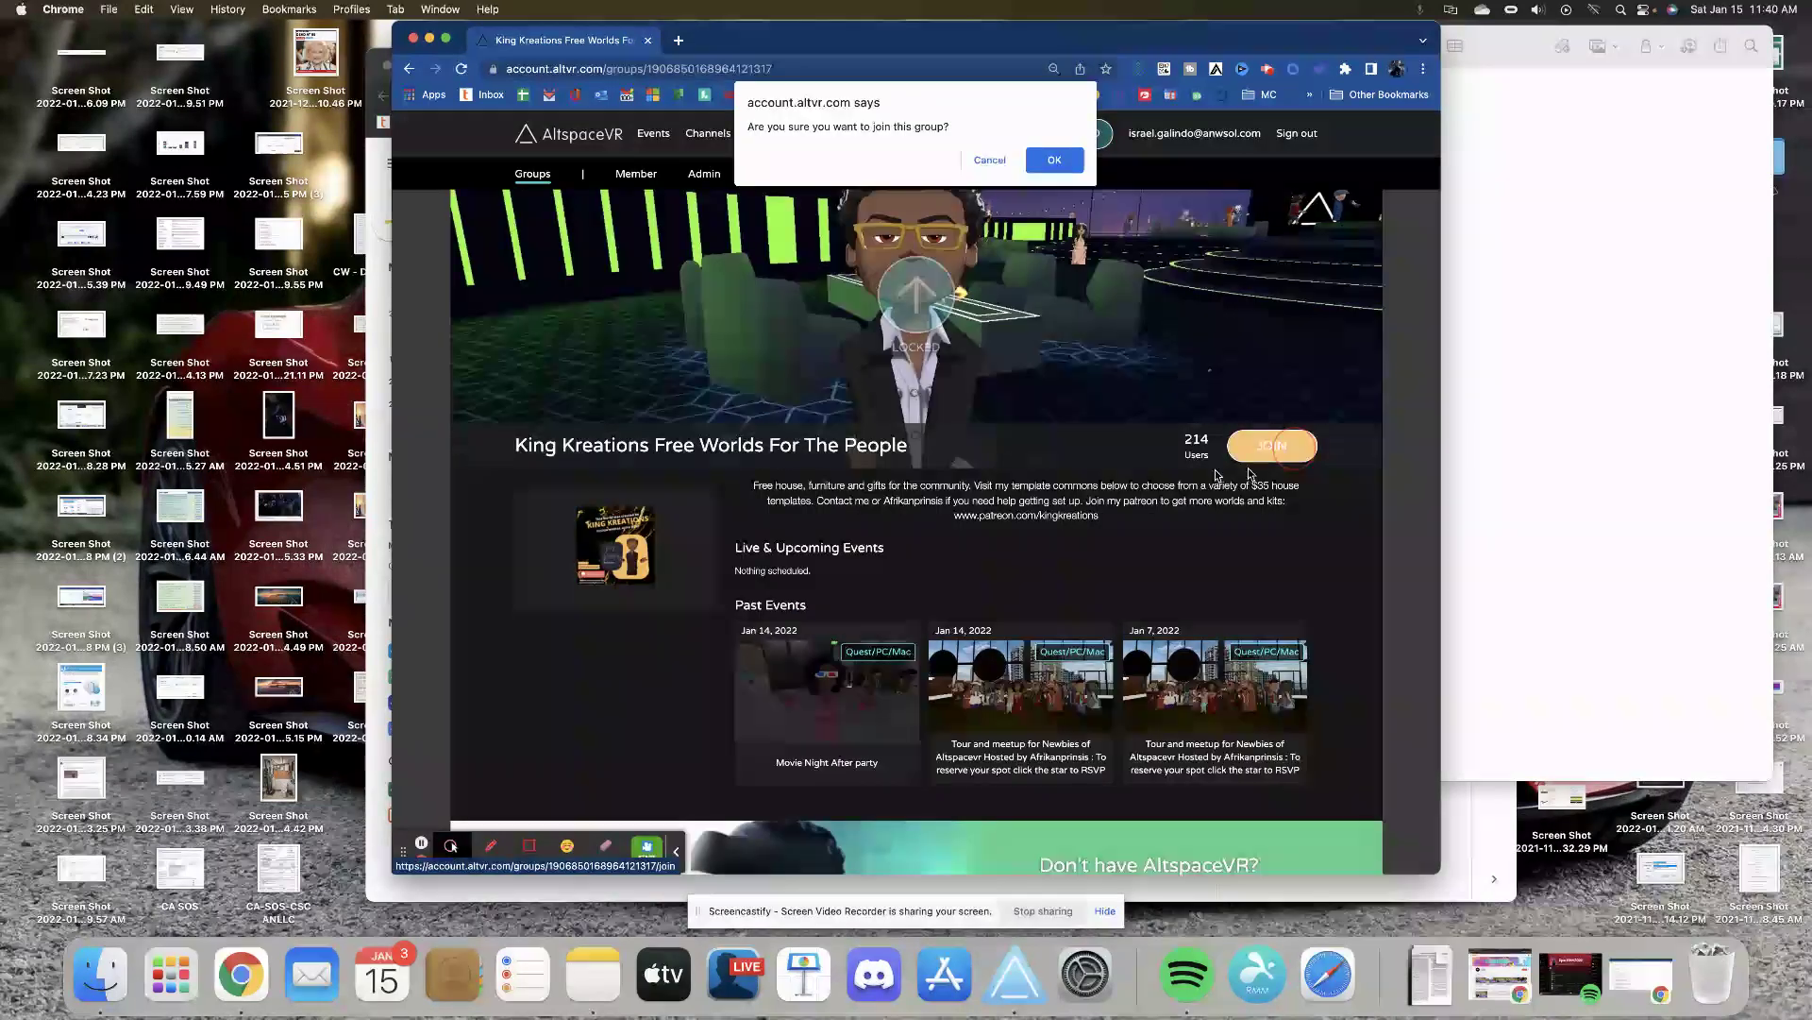
left_click(1054, 161)
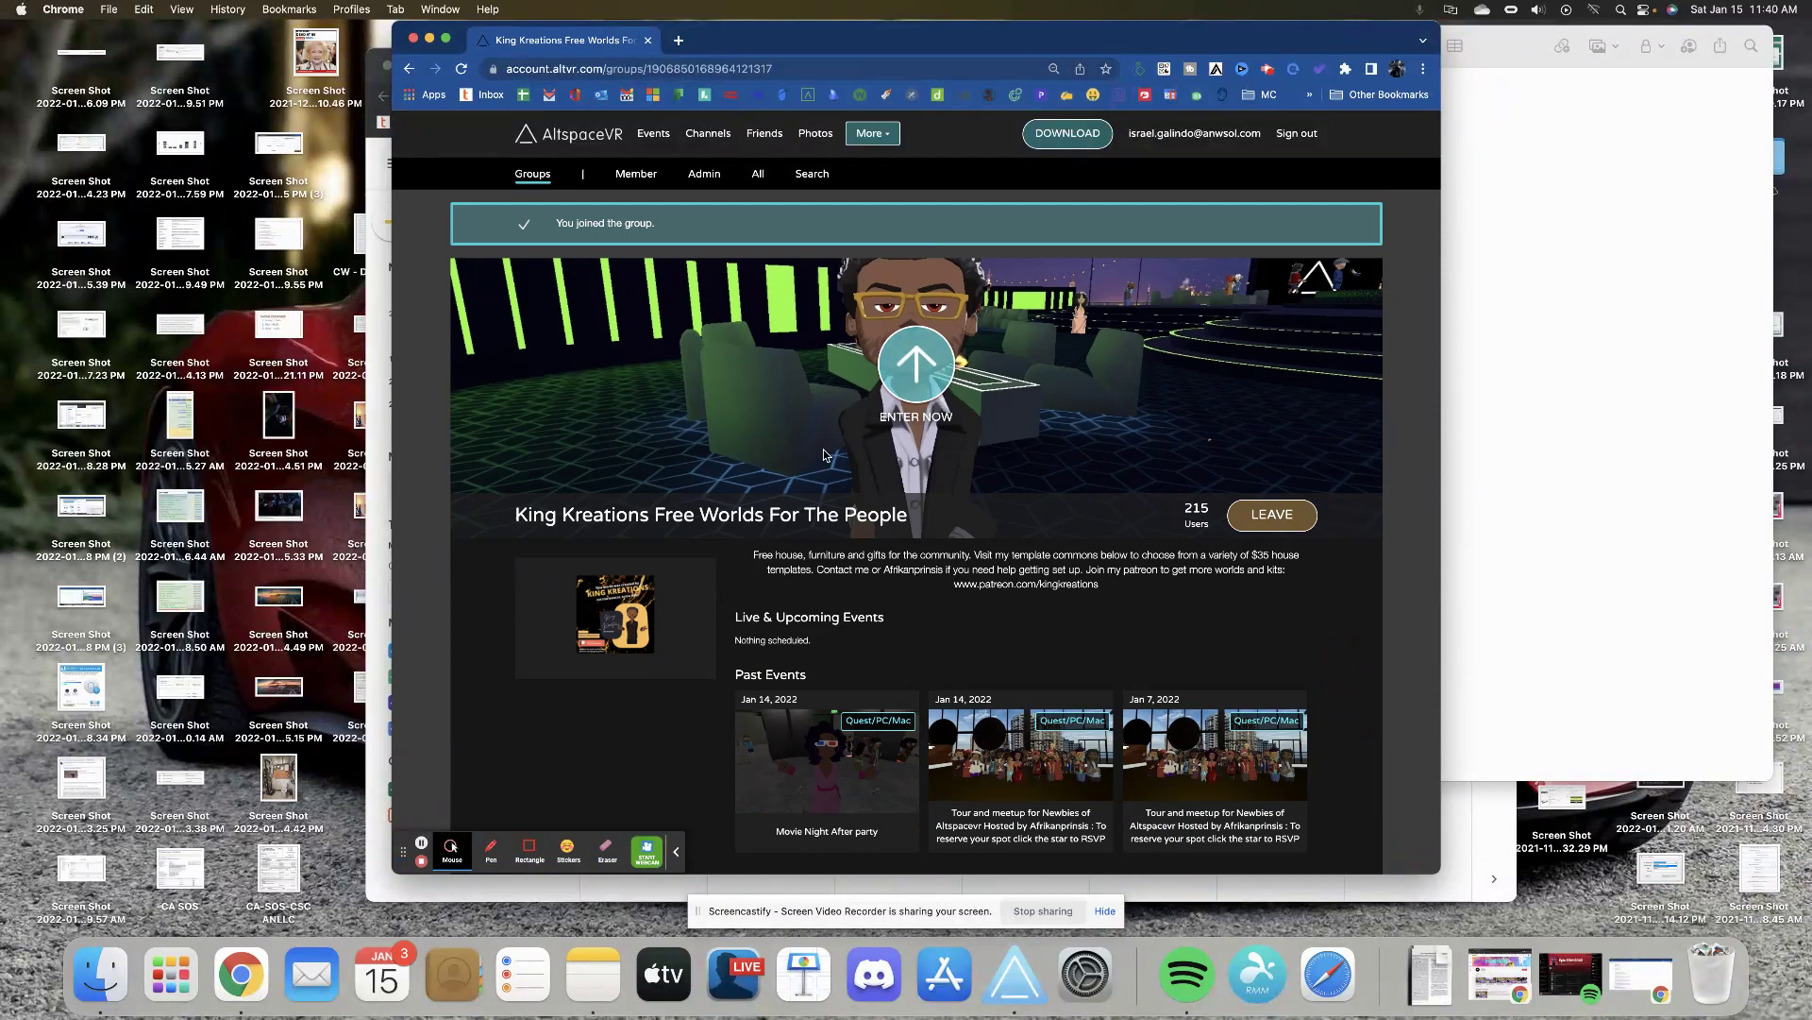
scroll(800, 456, "down", 10)
scroll(800, 456, "up", 10)
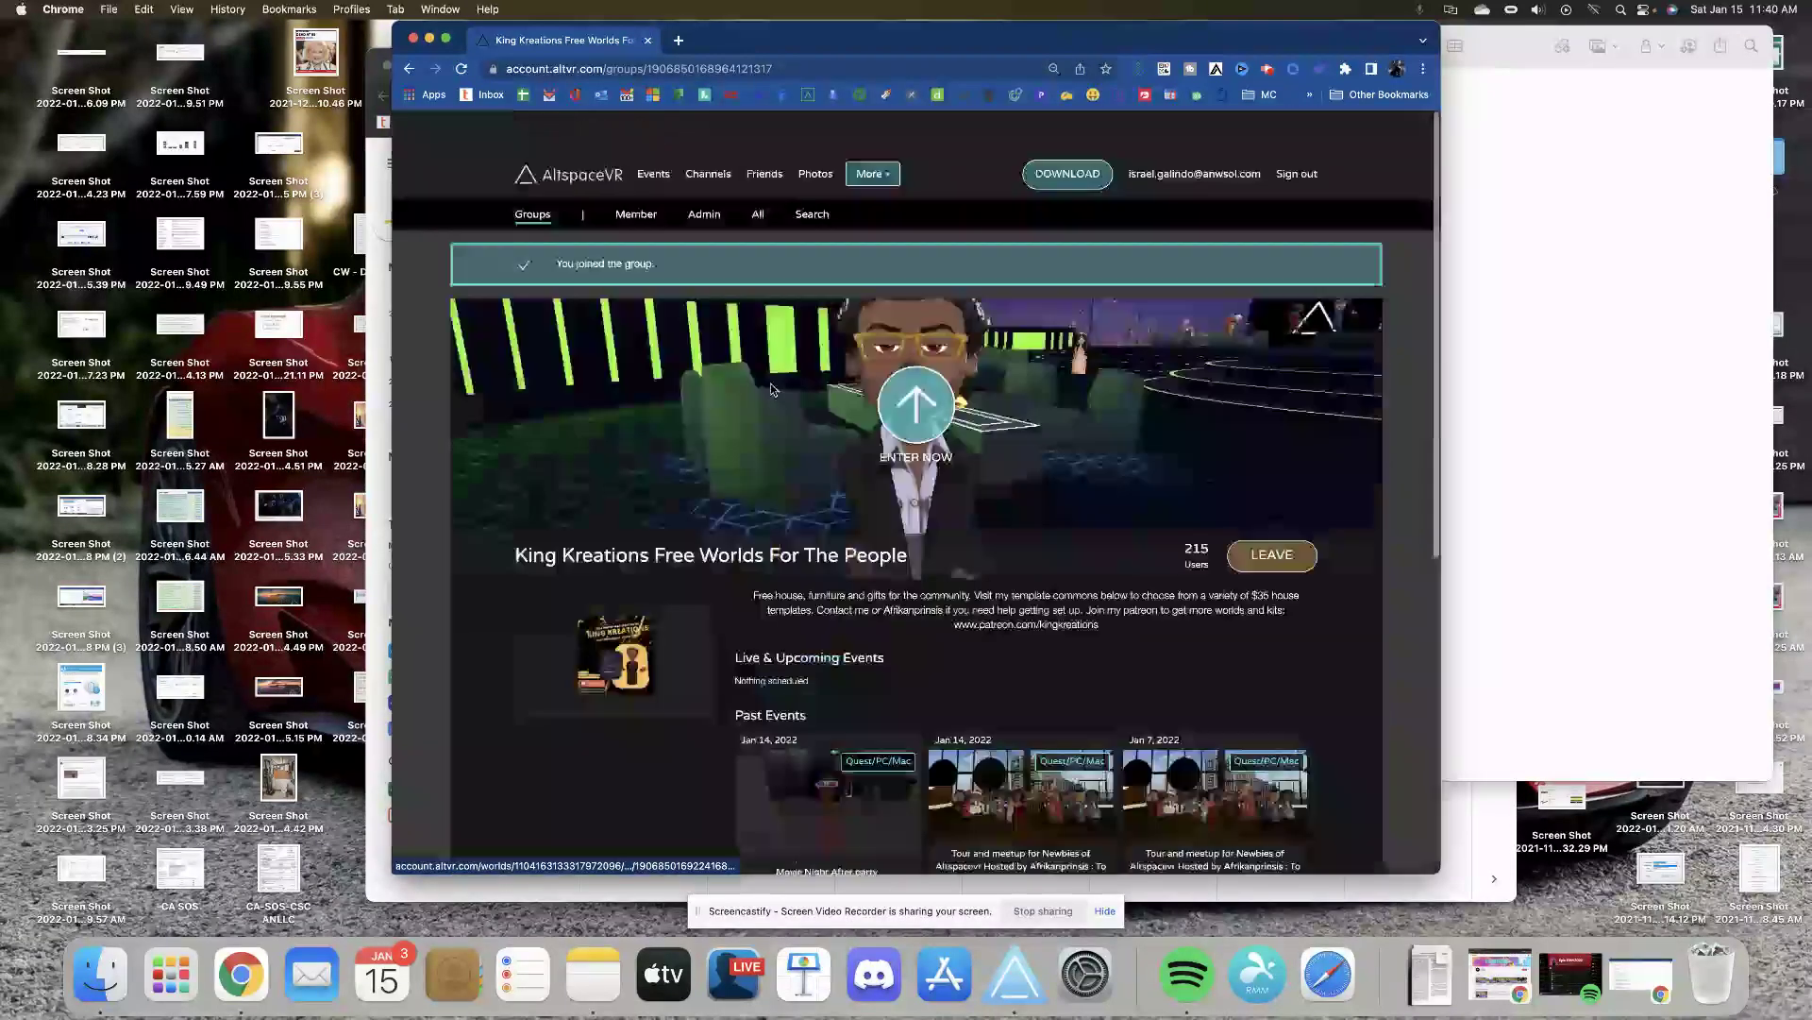
left_click(870, 133)
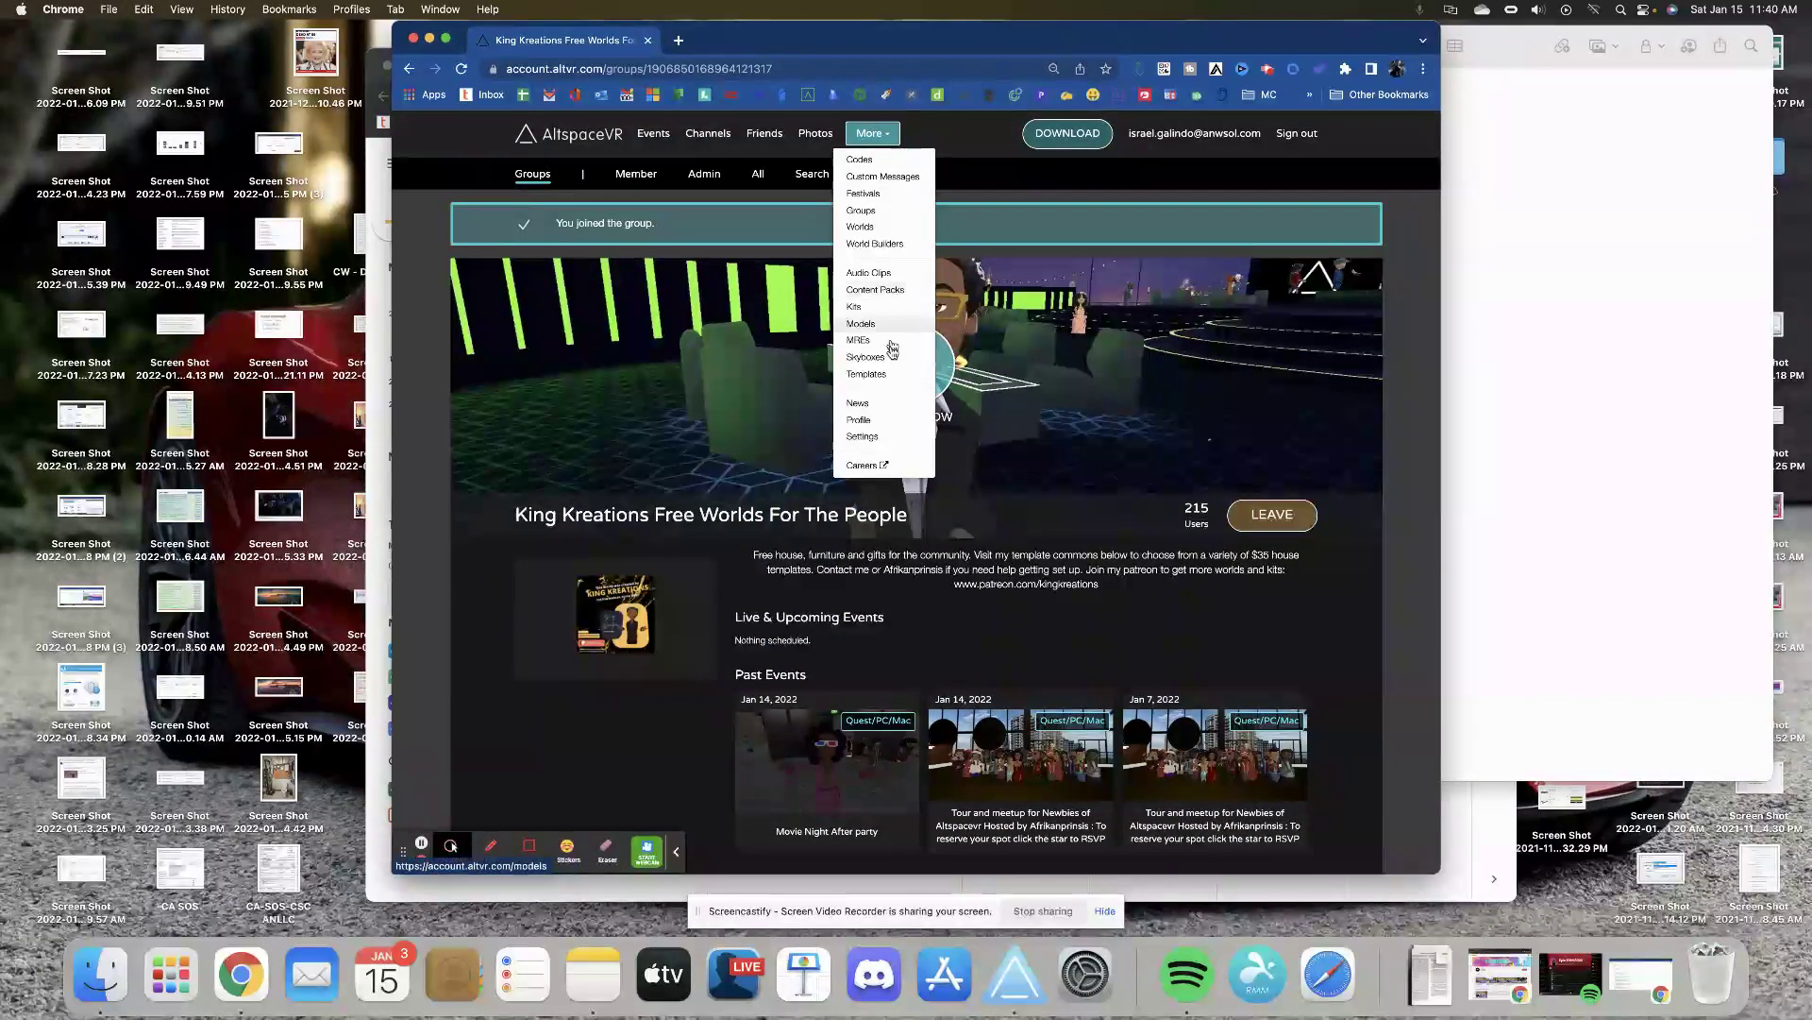
- Browse shared templates to page 3 and view the retrodiner template's details
left_click(866, 375)
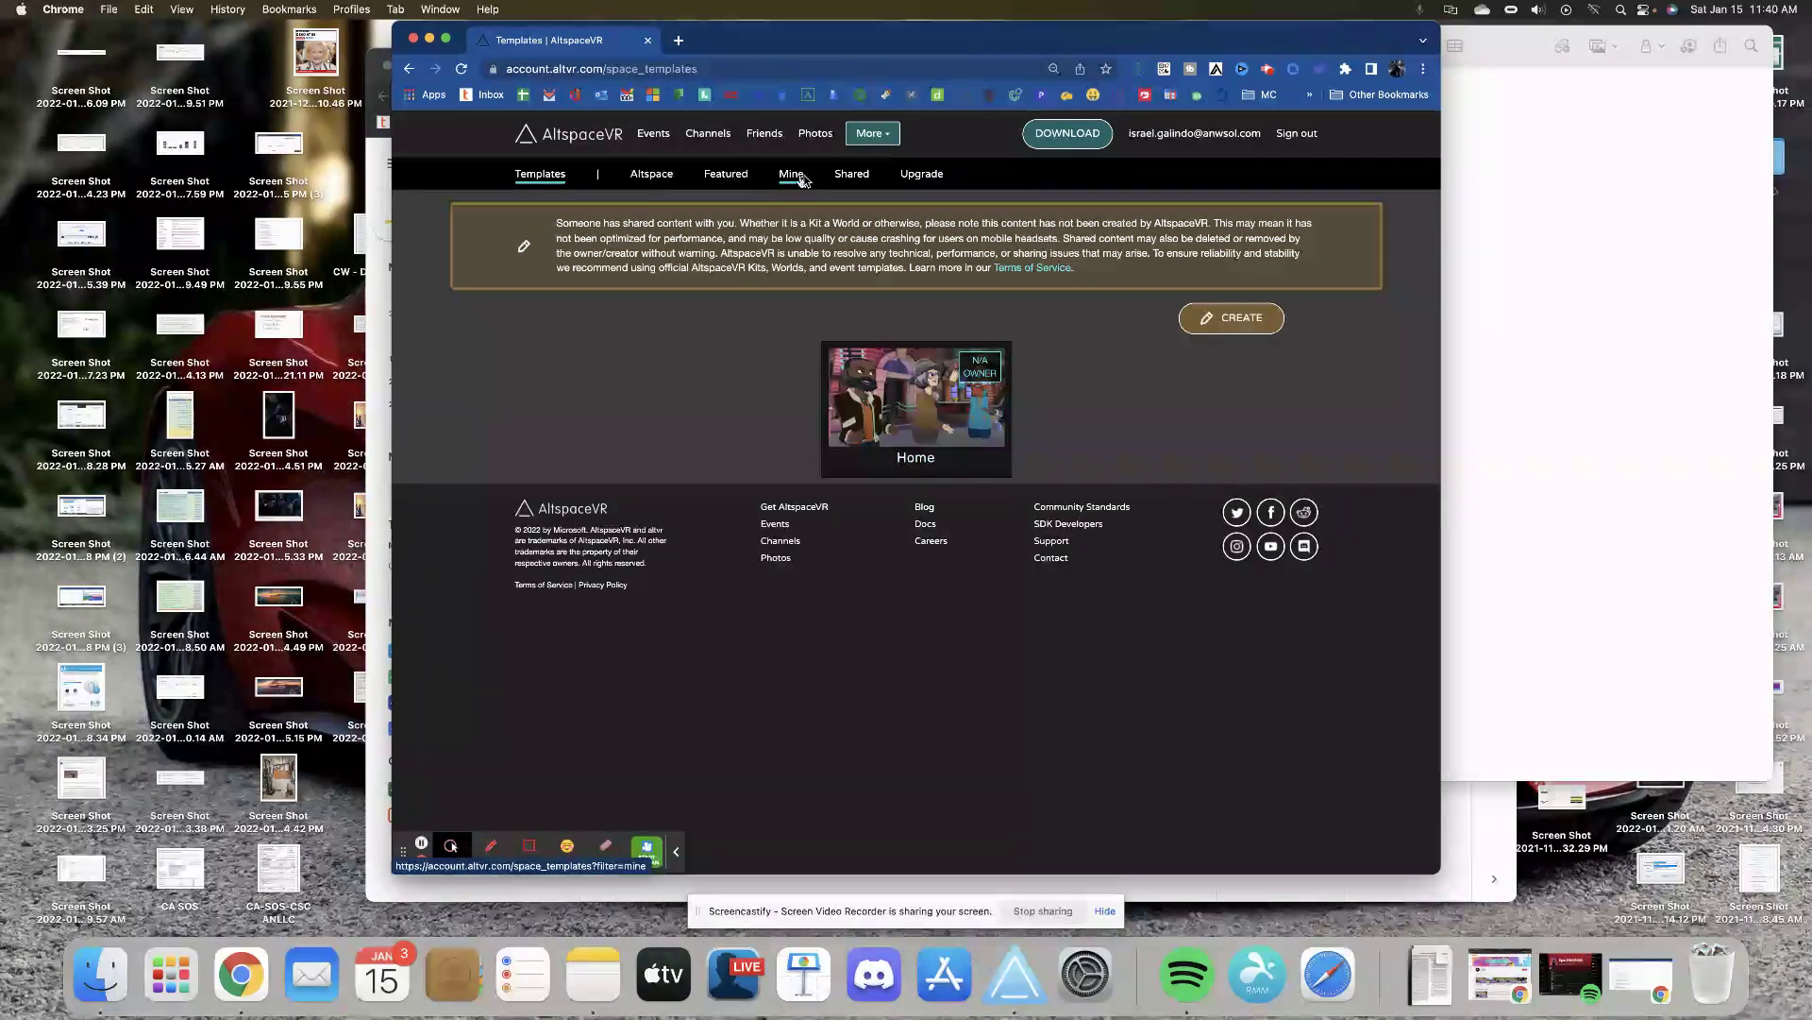
left_click(841, 179)
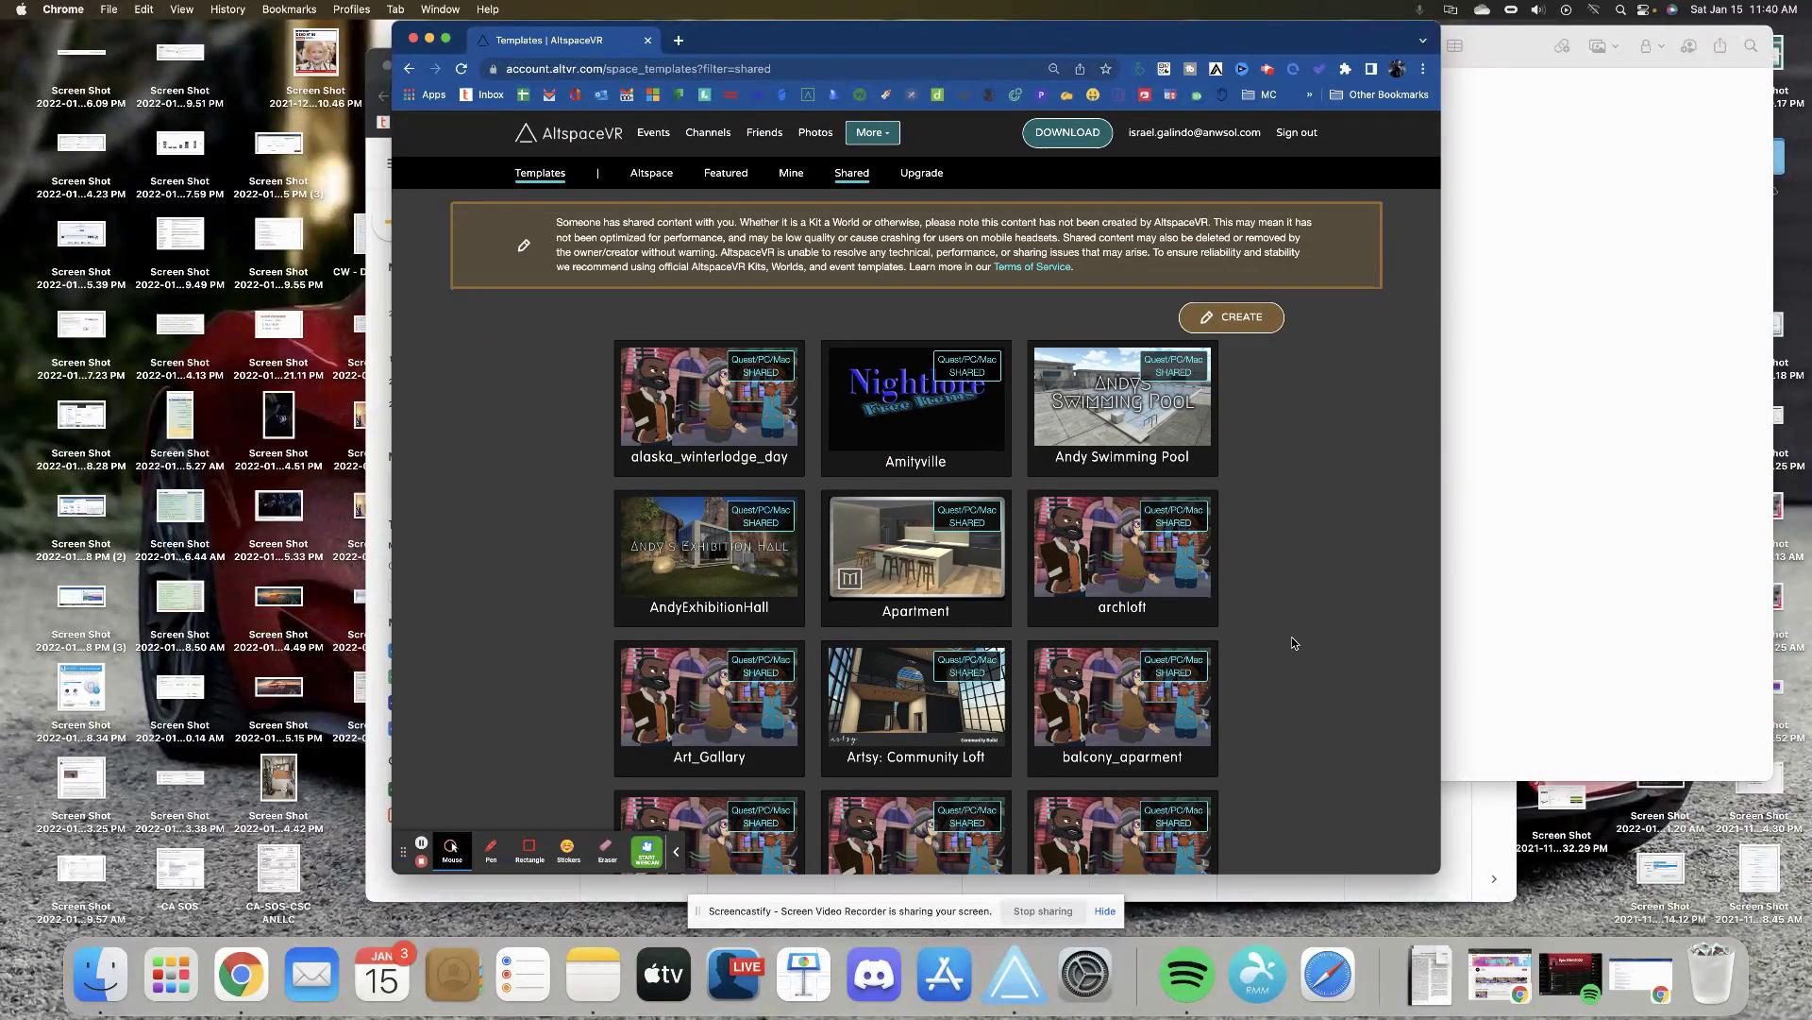
scroll(1291, 636, "down", 10)
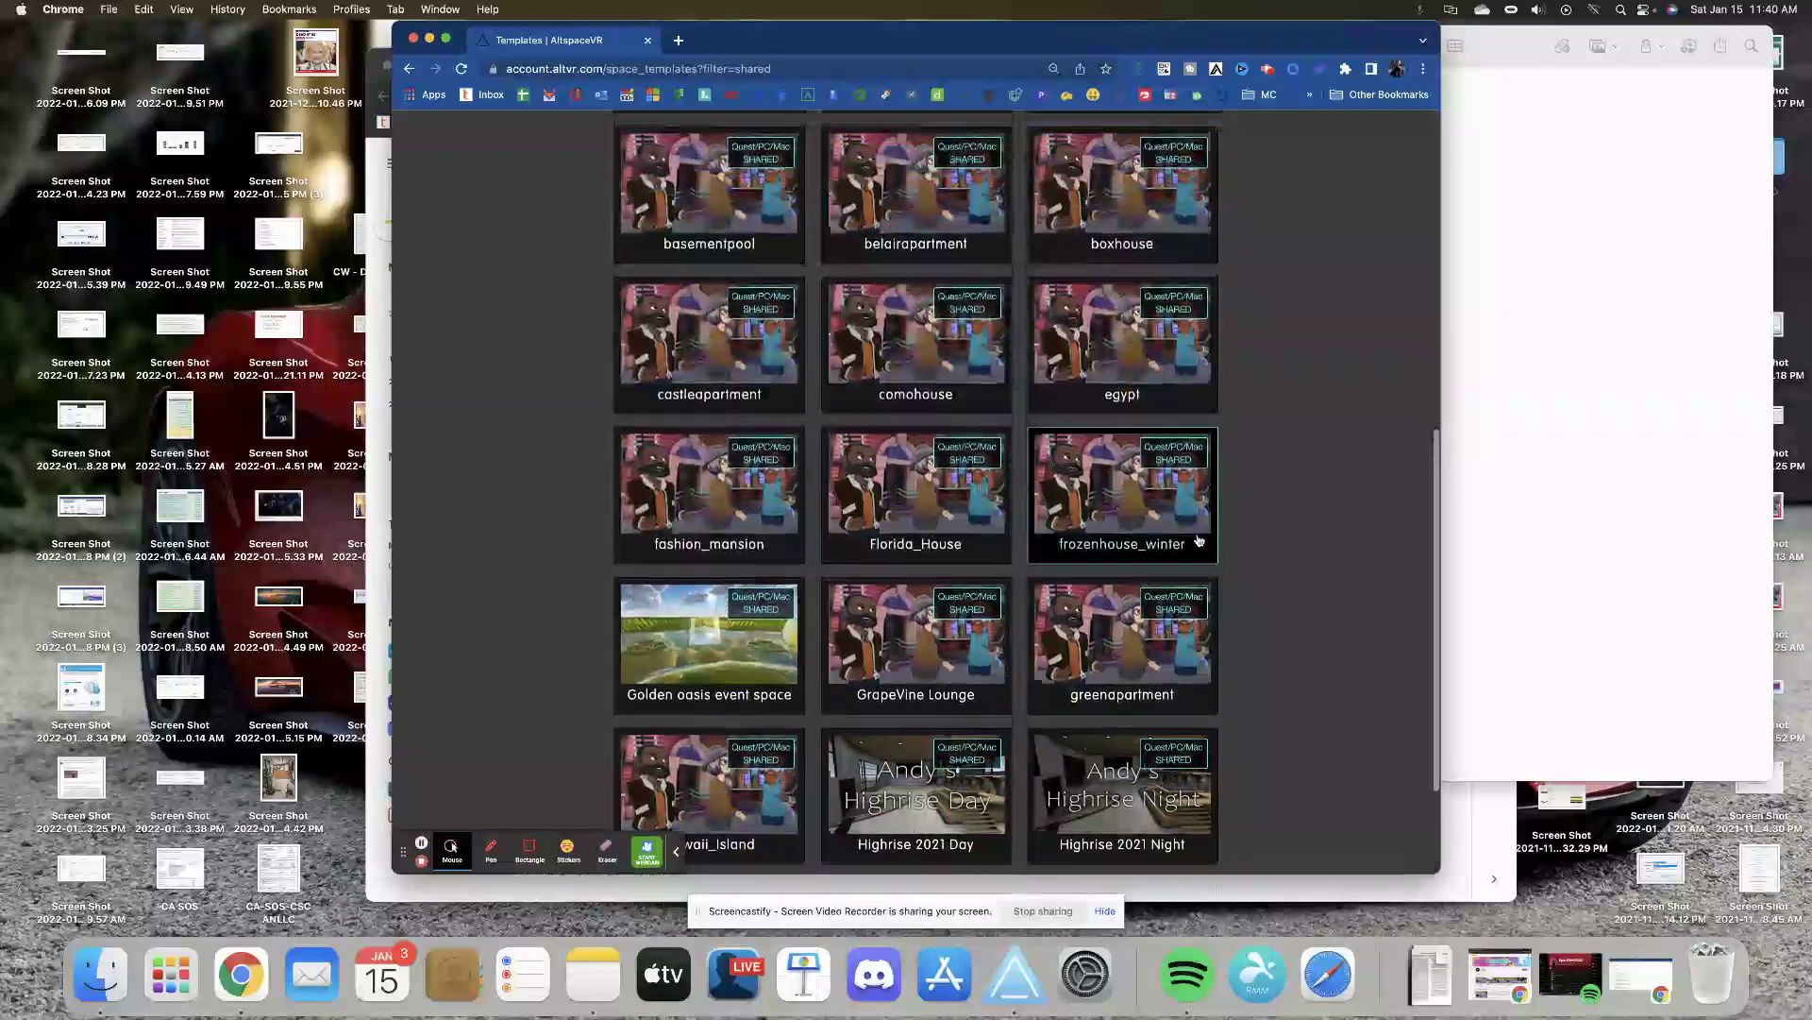
scroll(1199, 540, "up", 1)
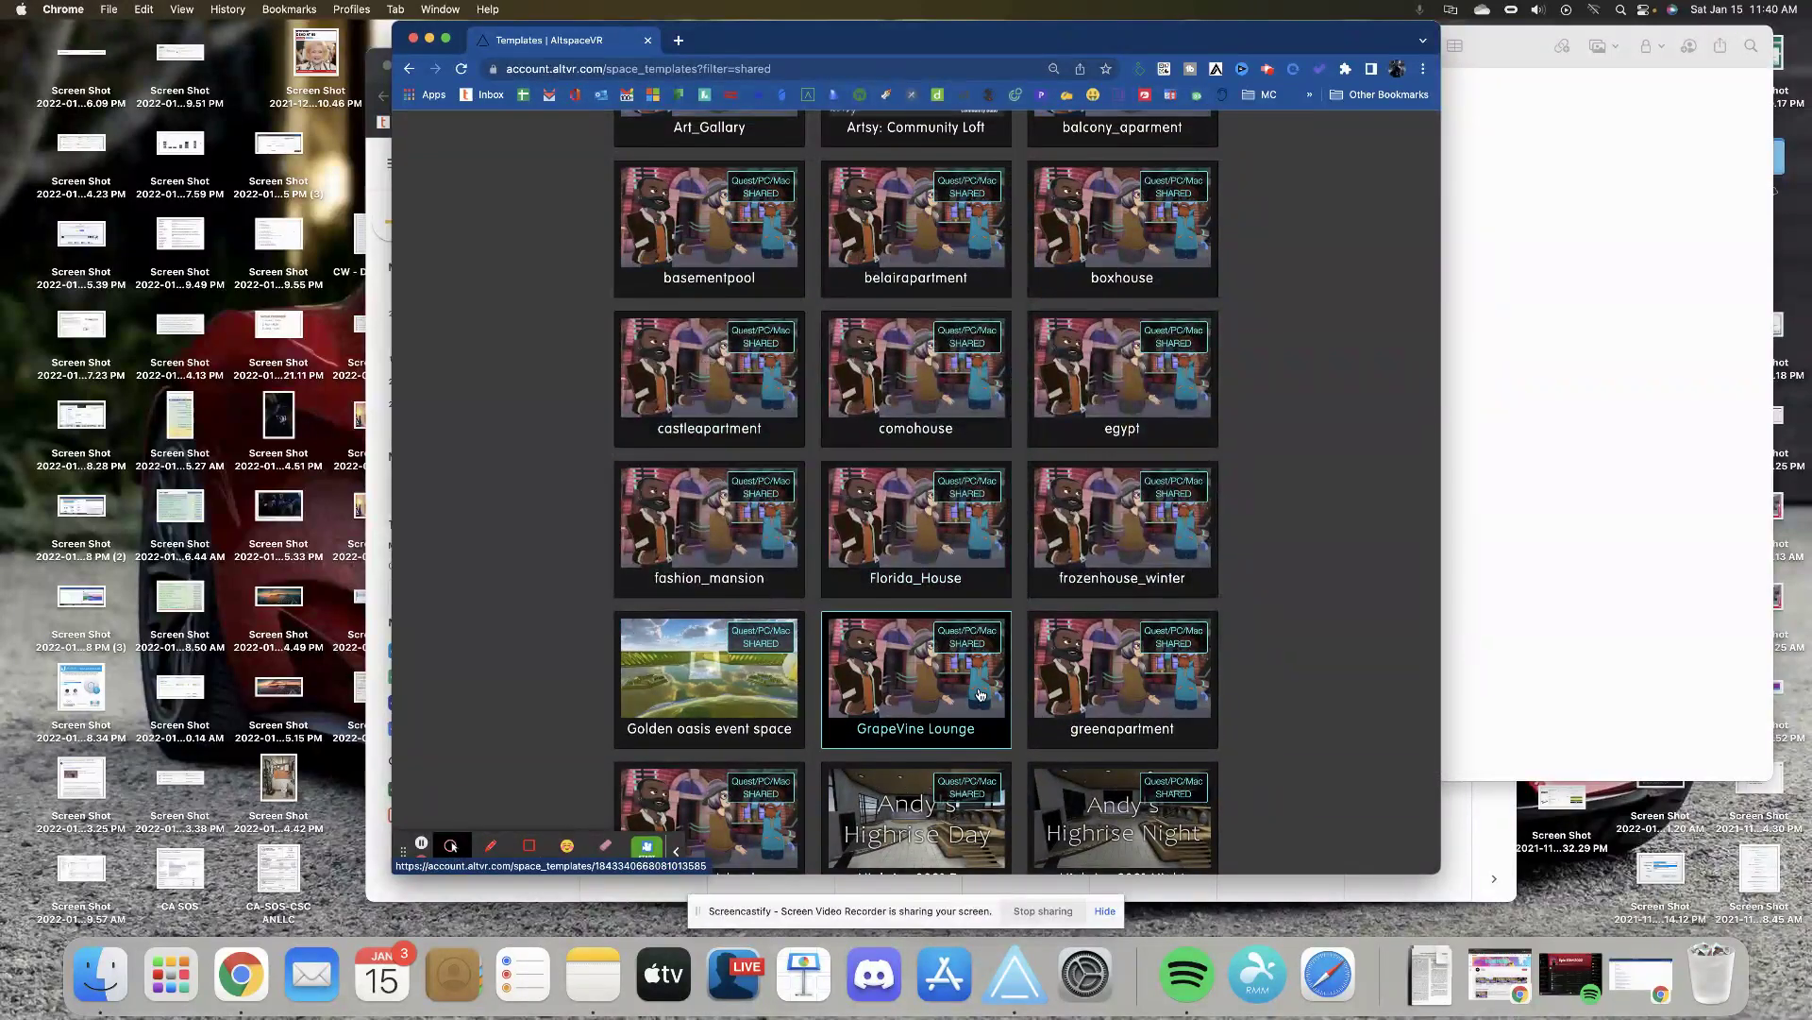
scroll(979, 694, "down", 3)
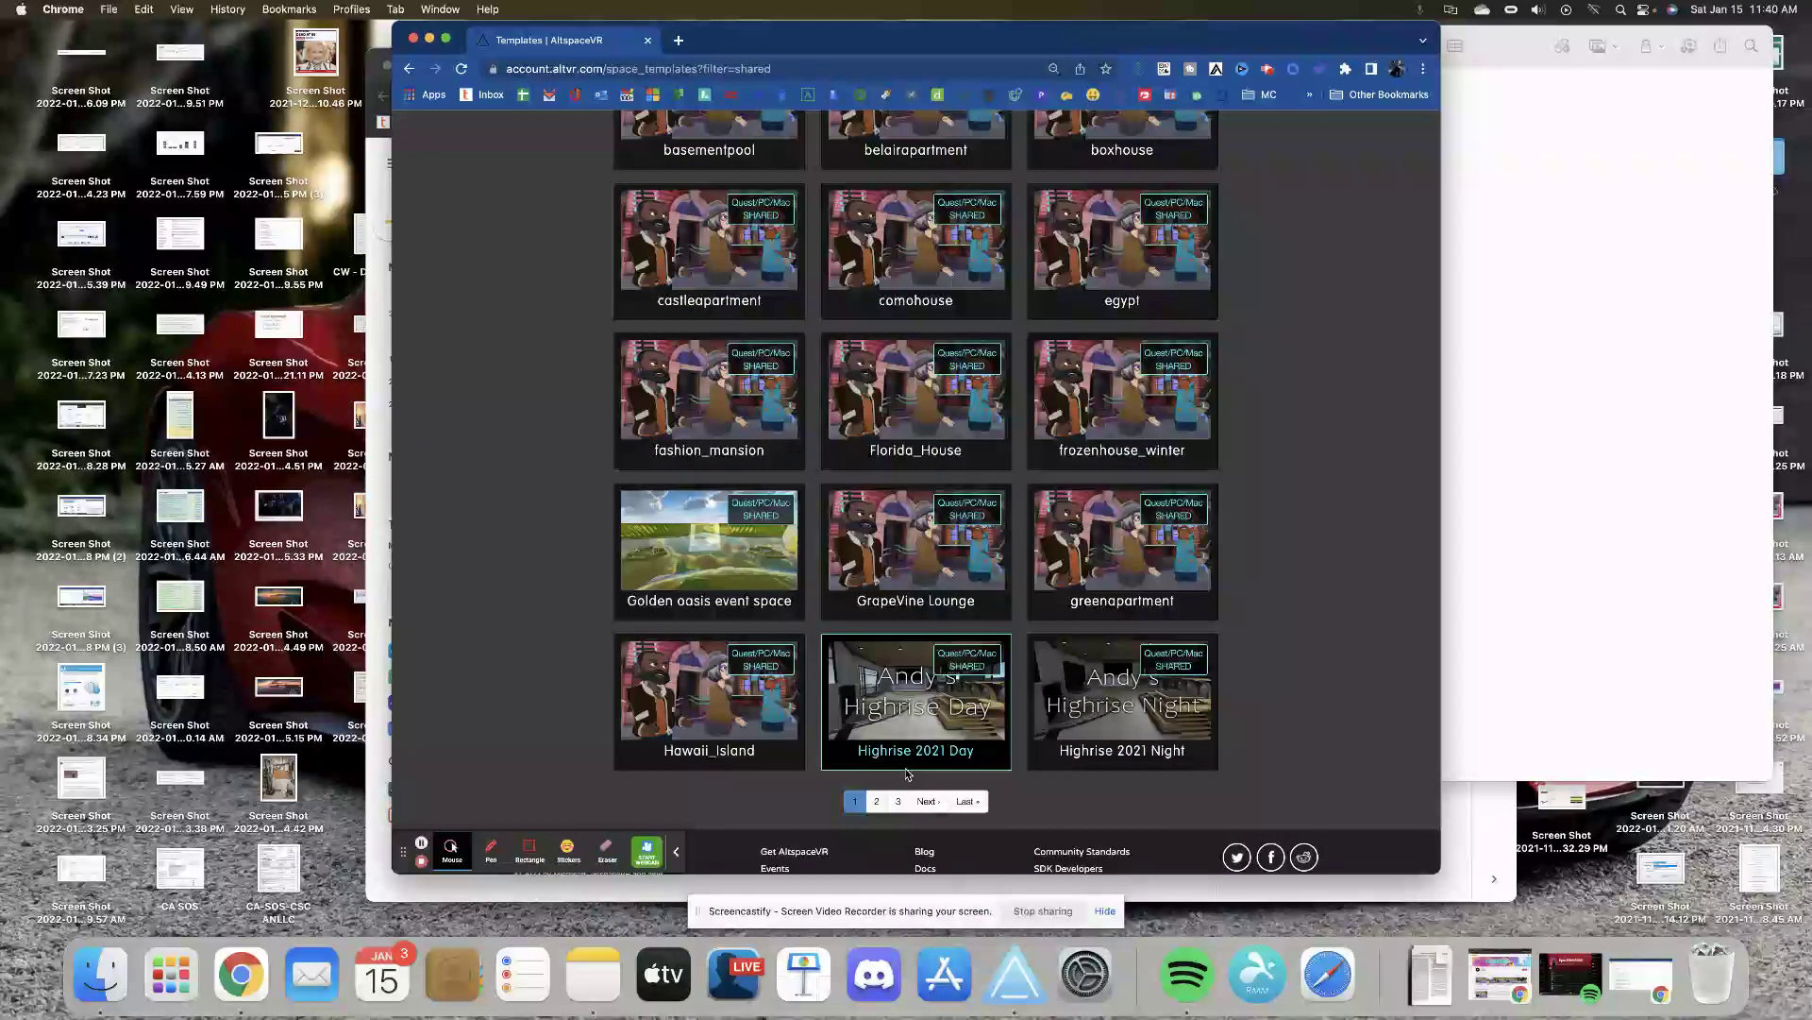
left_click(897, 801)
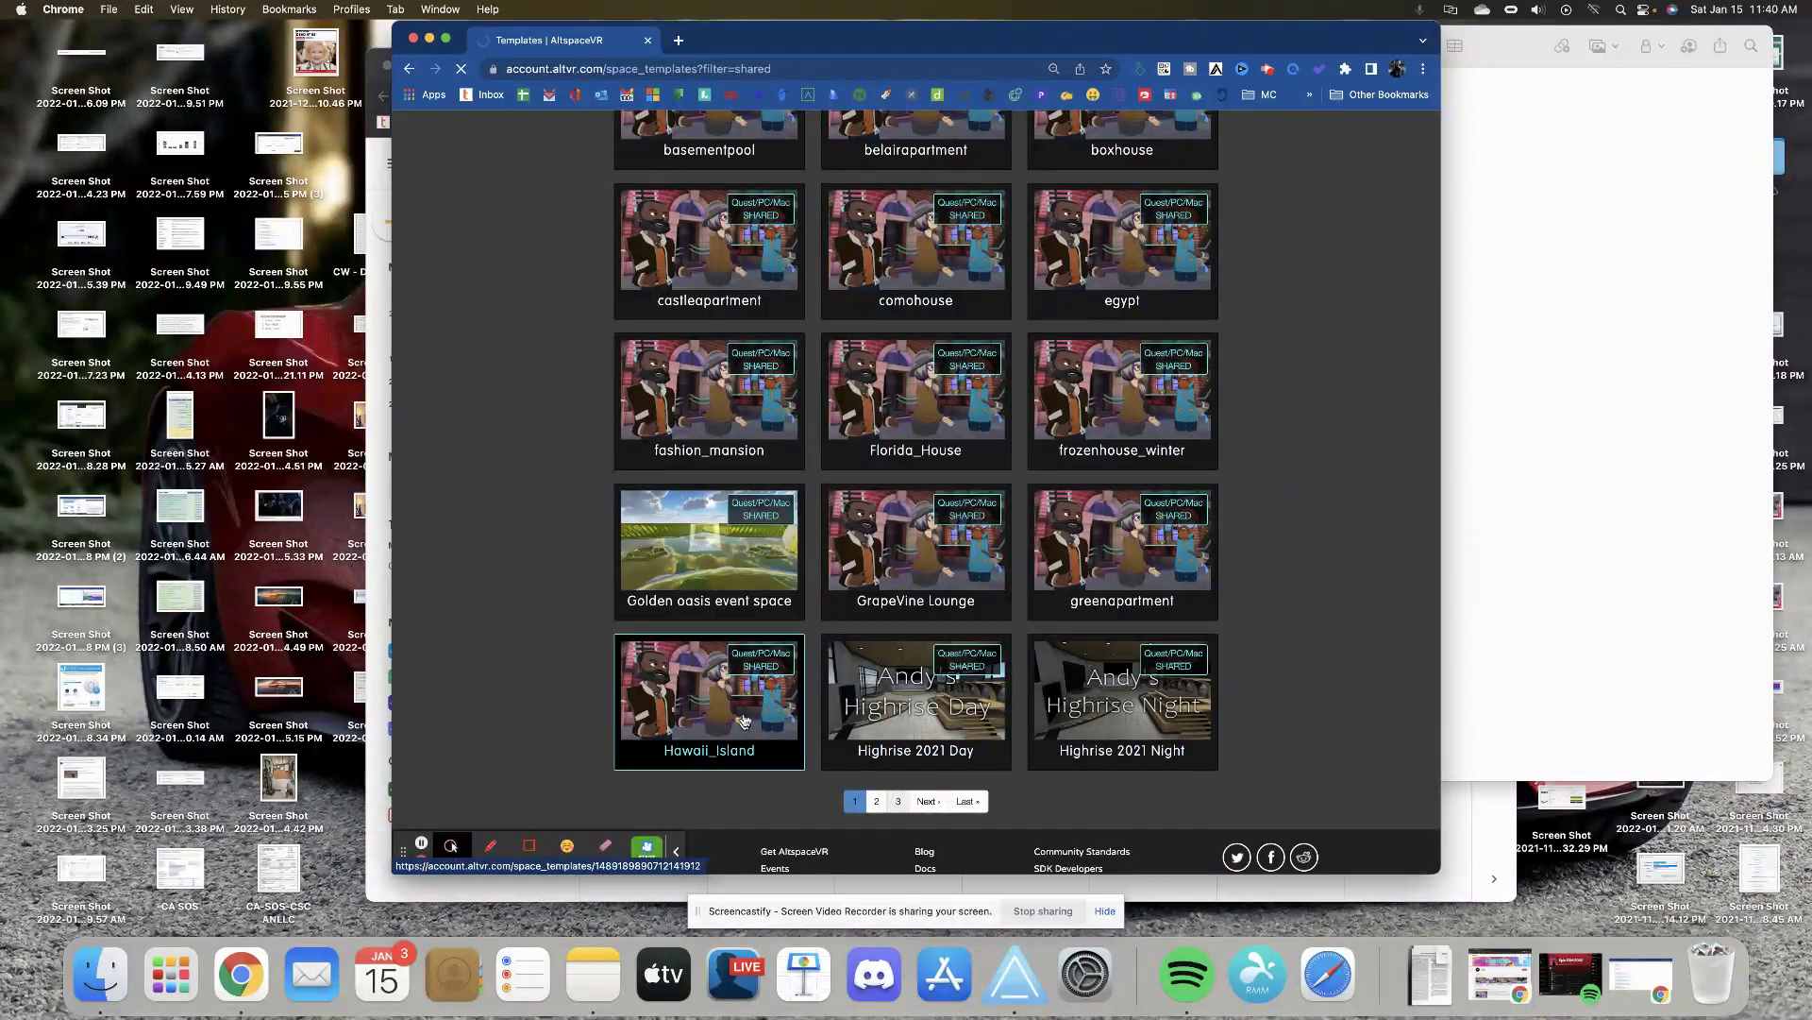
scroll(1004, 661, "down", 5)
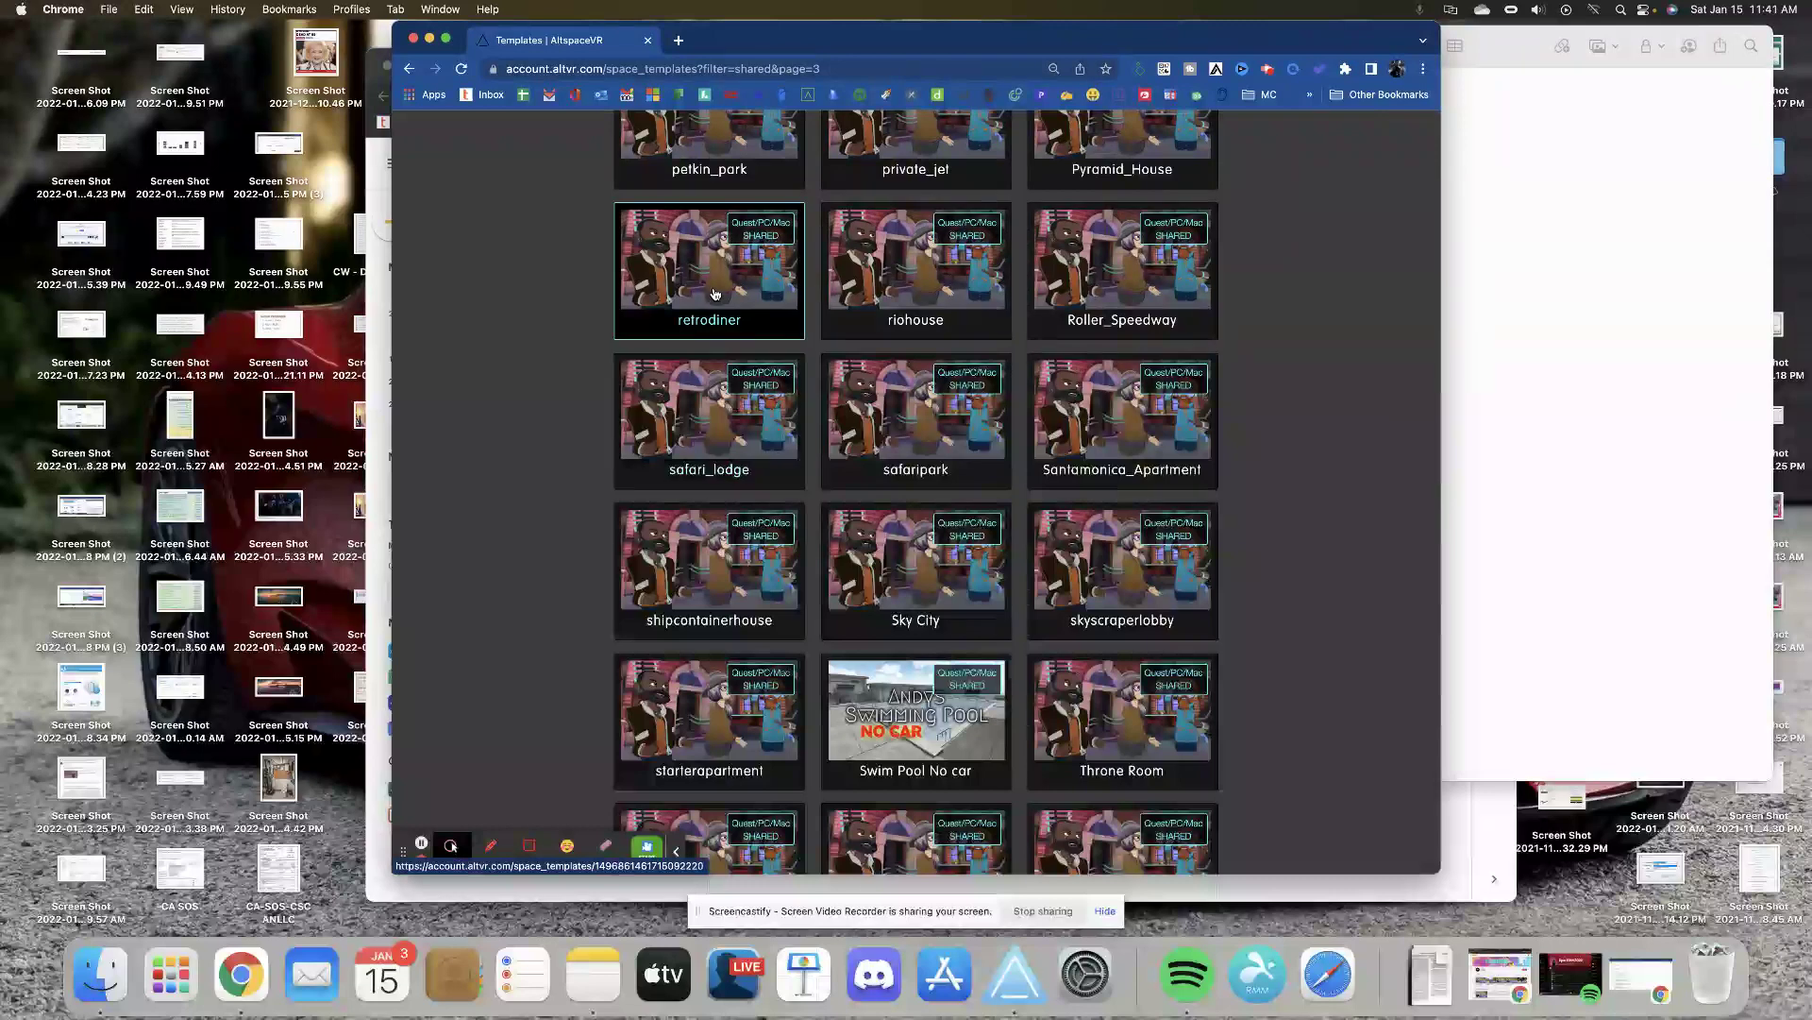
left_click(715, 294)
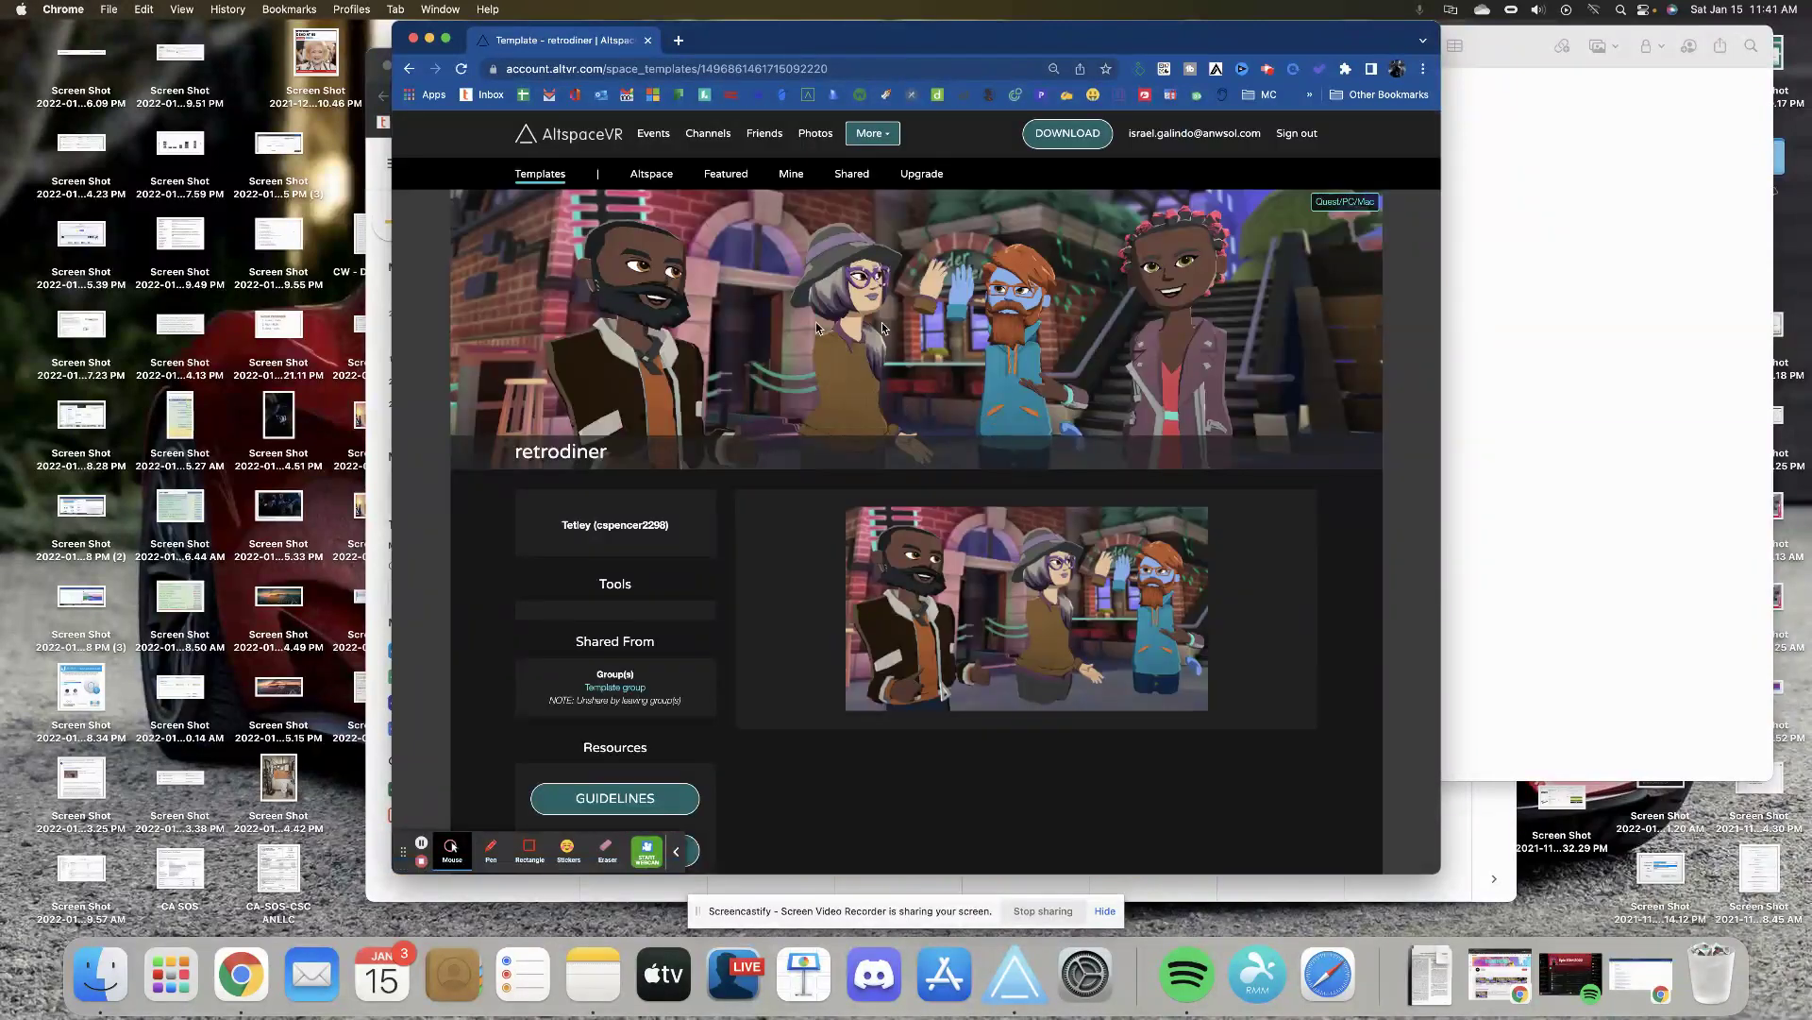
left_click(407, 75)
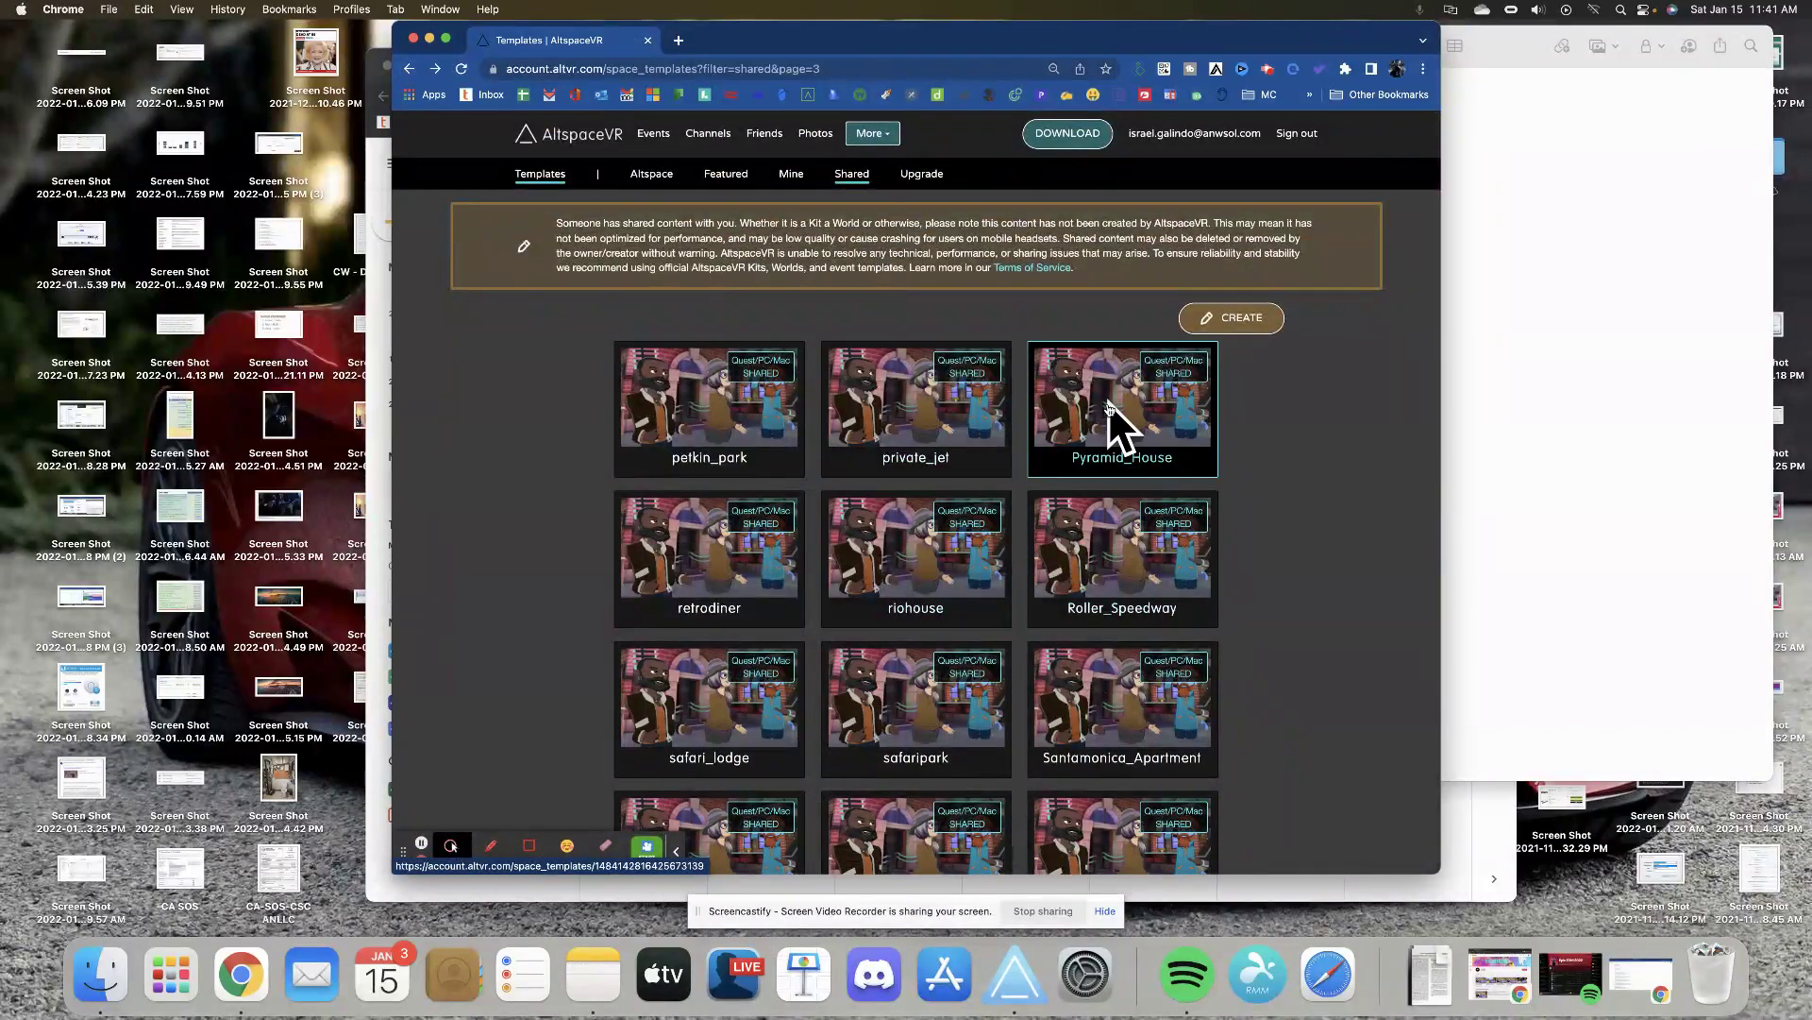
- Go to the Kits section and list the kits shared with the account
left_click(884, 142)
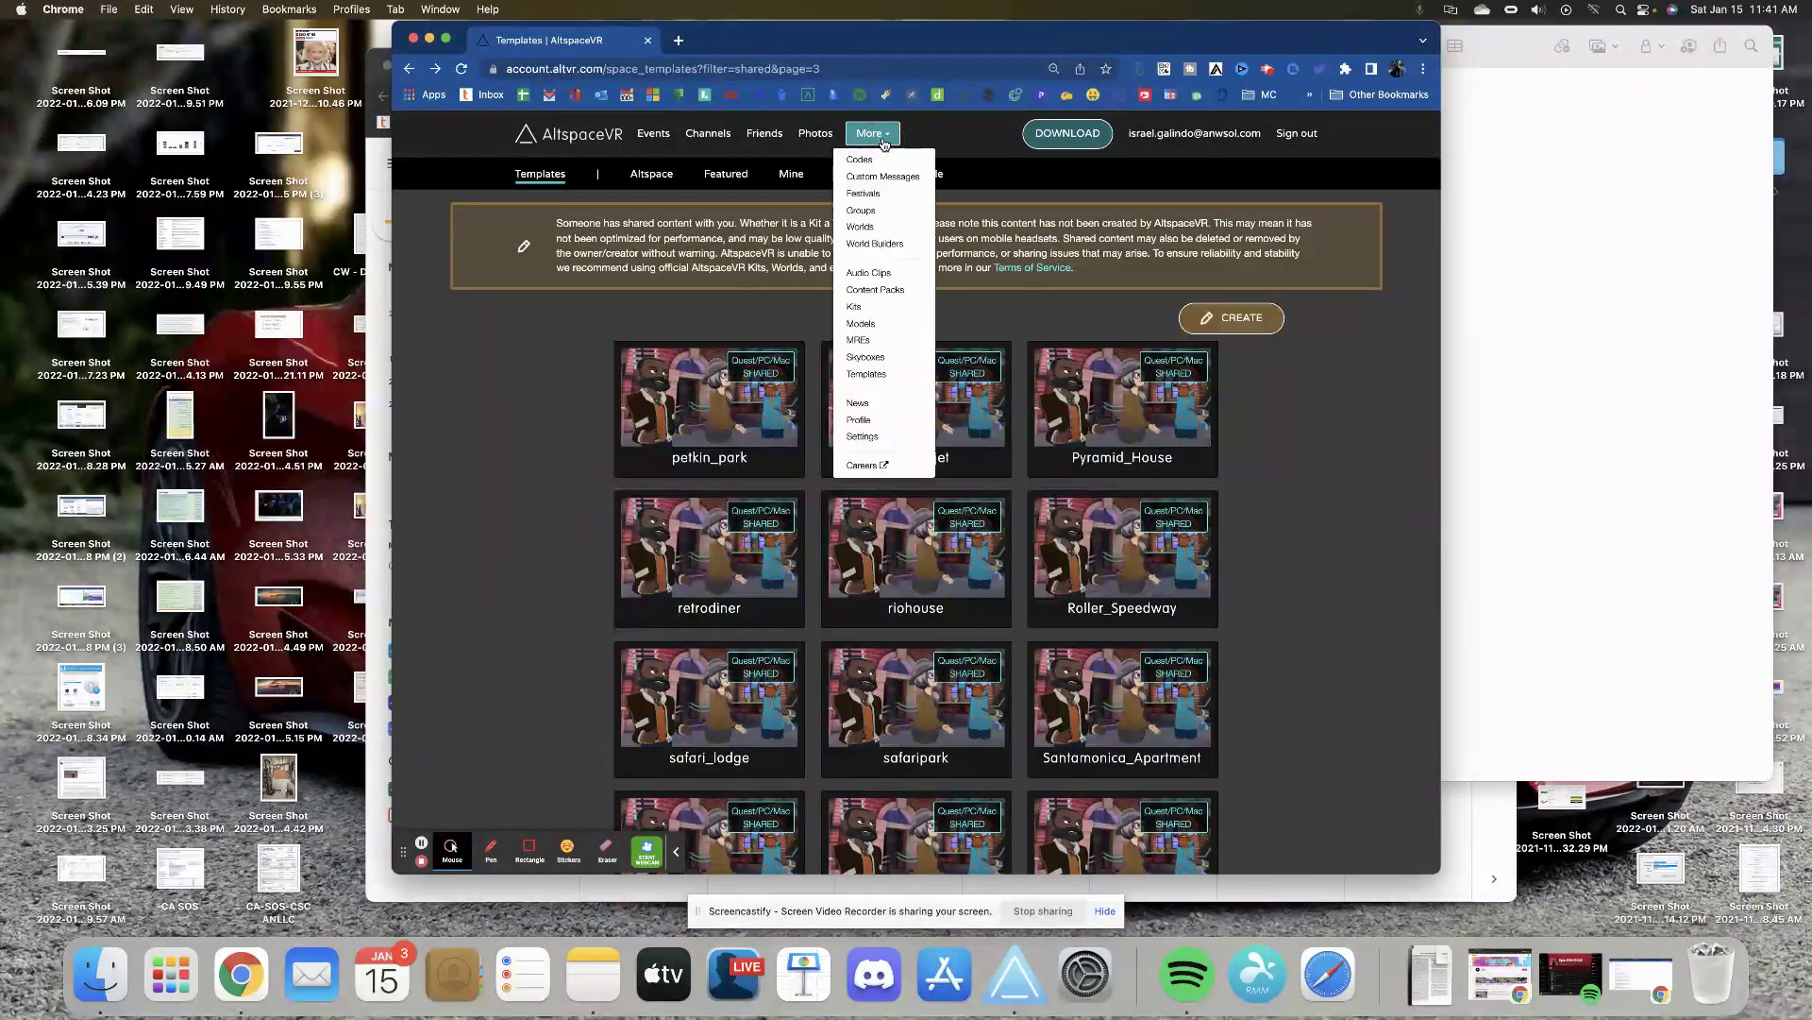
left_click(883, 316)
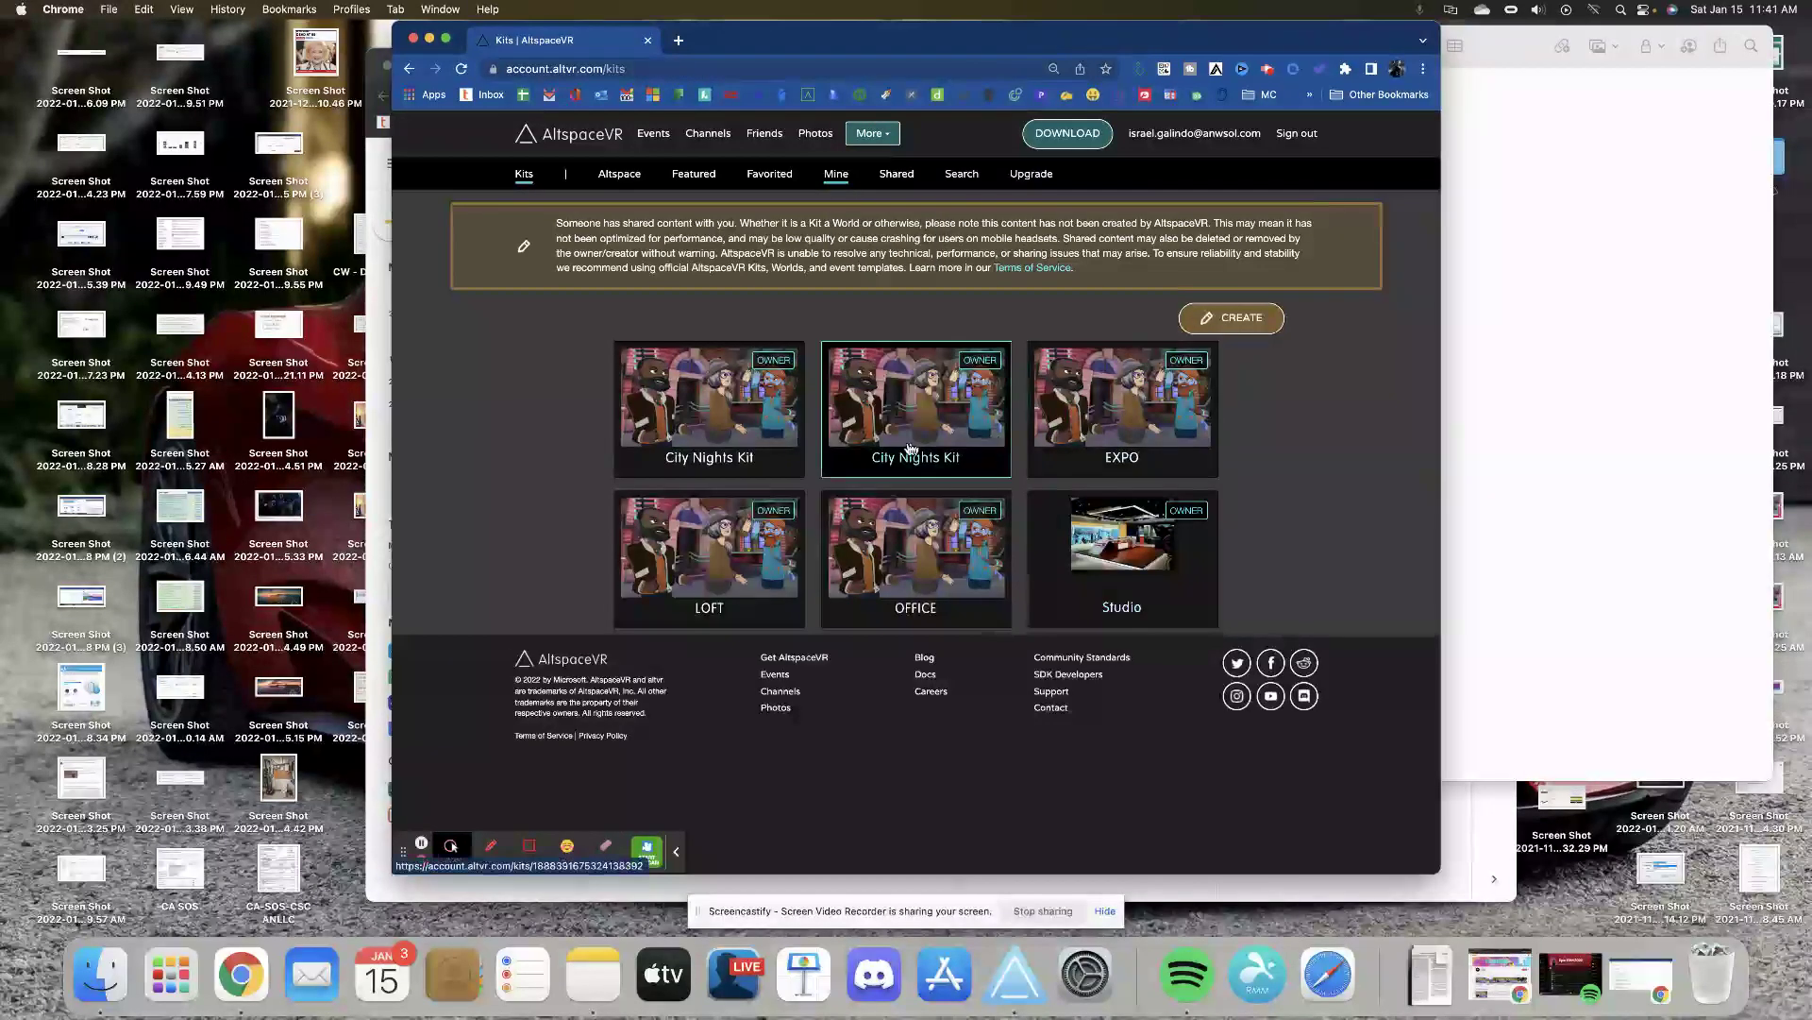
left_click(896, 175)
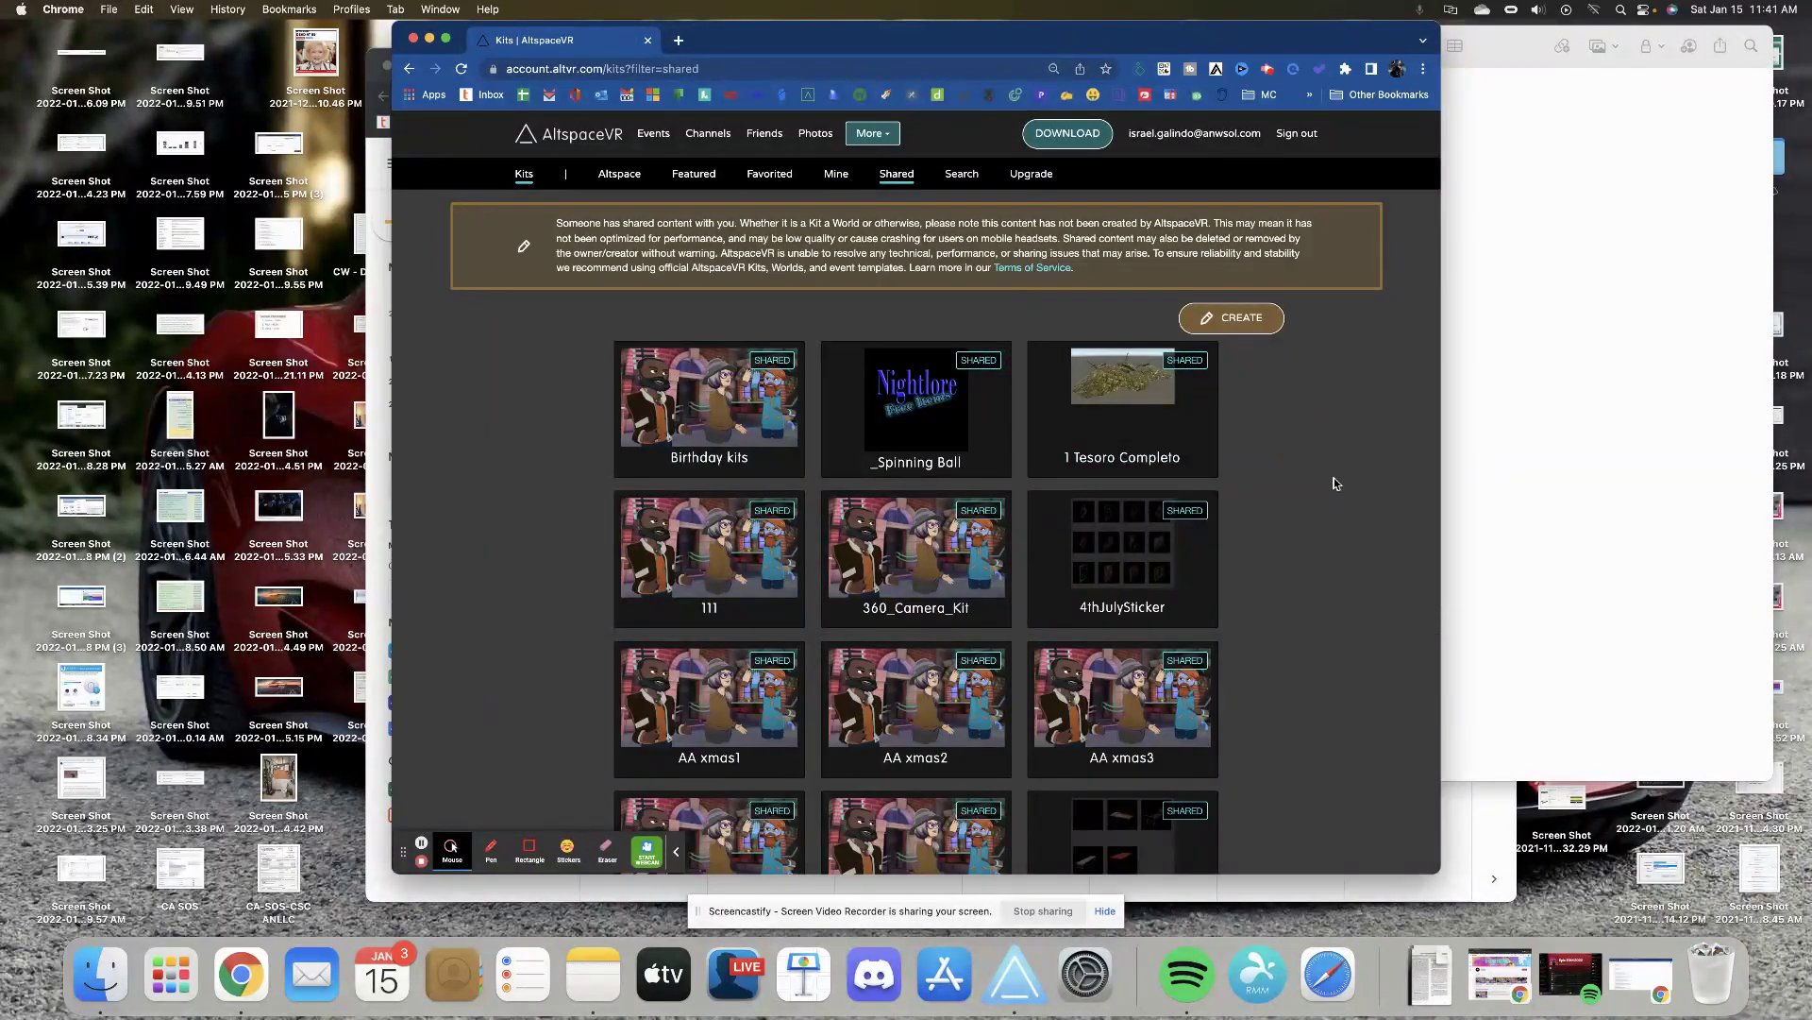
scroll(1334, 483, "down", 2)
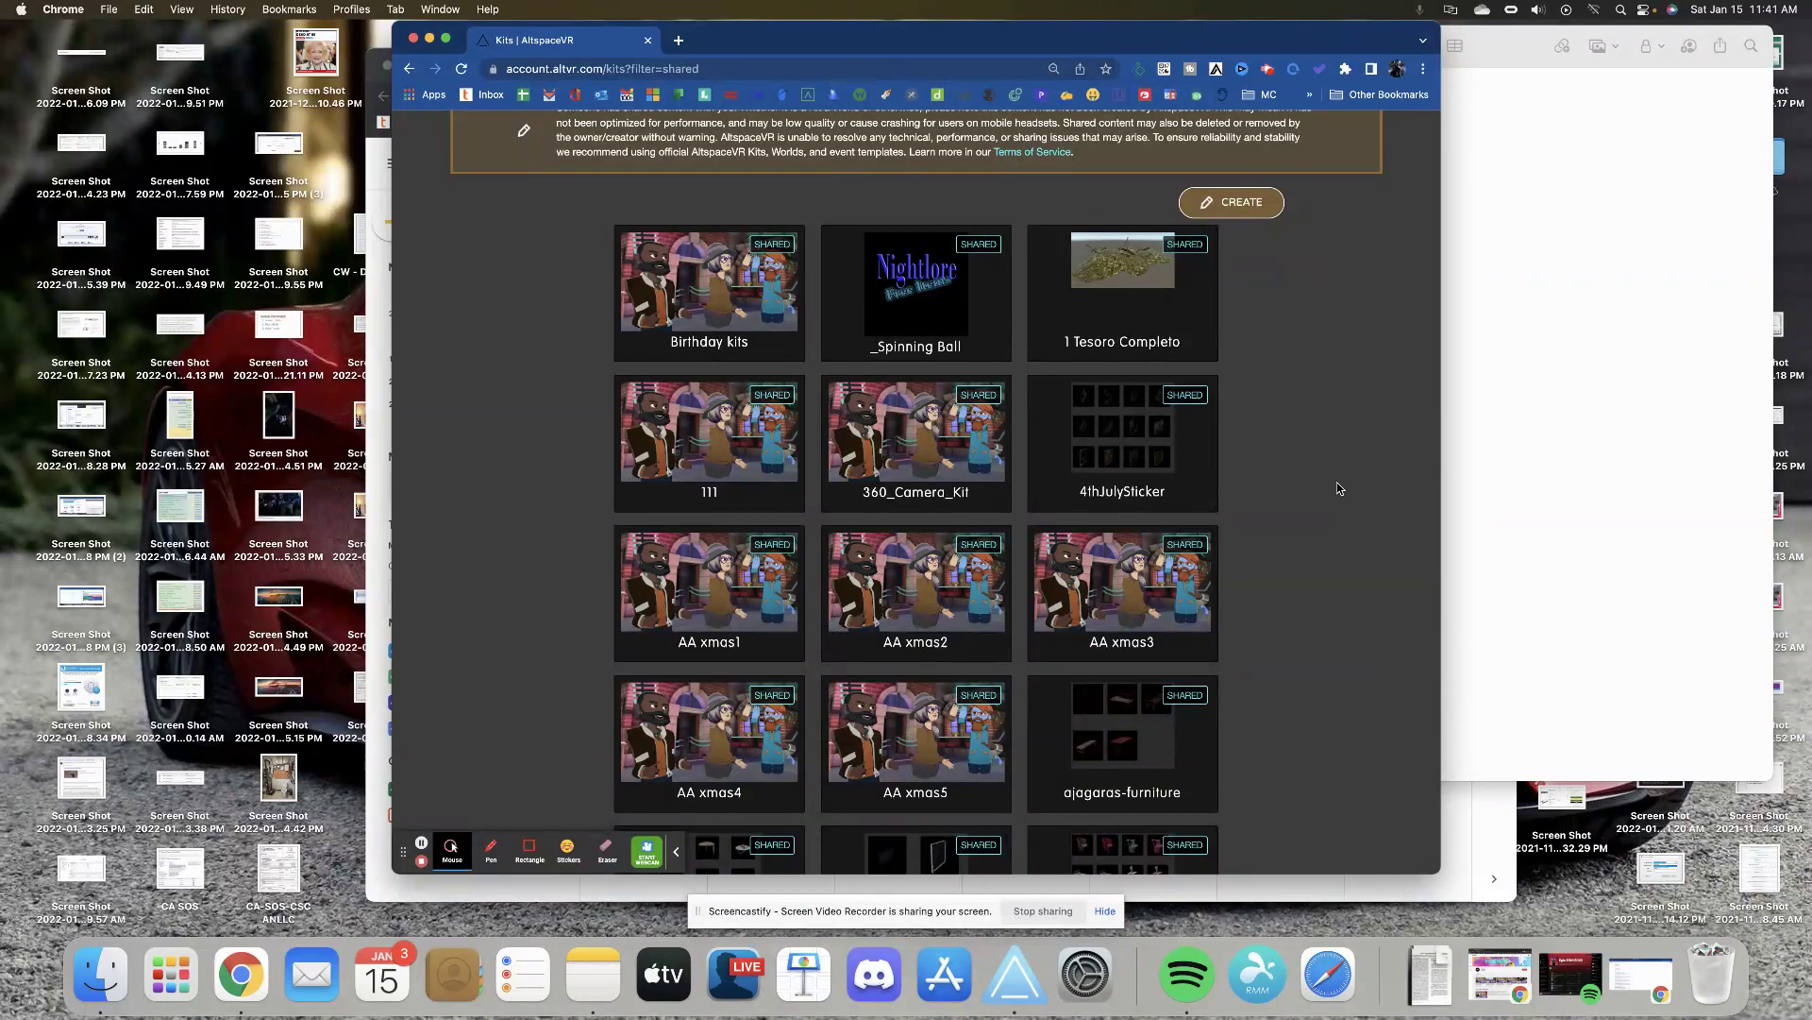
scroll(1328, 578, "up", 2)
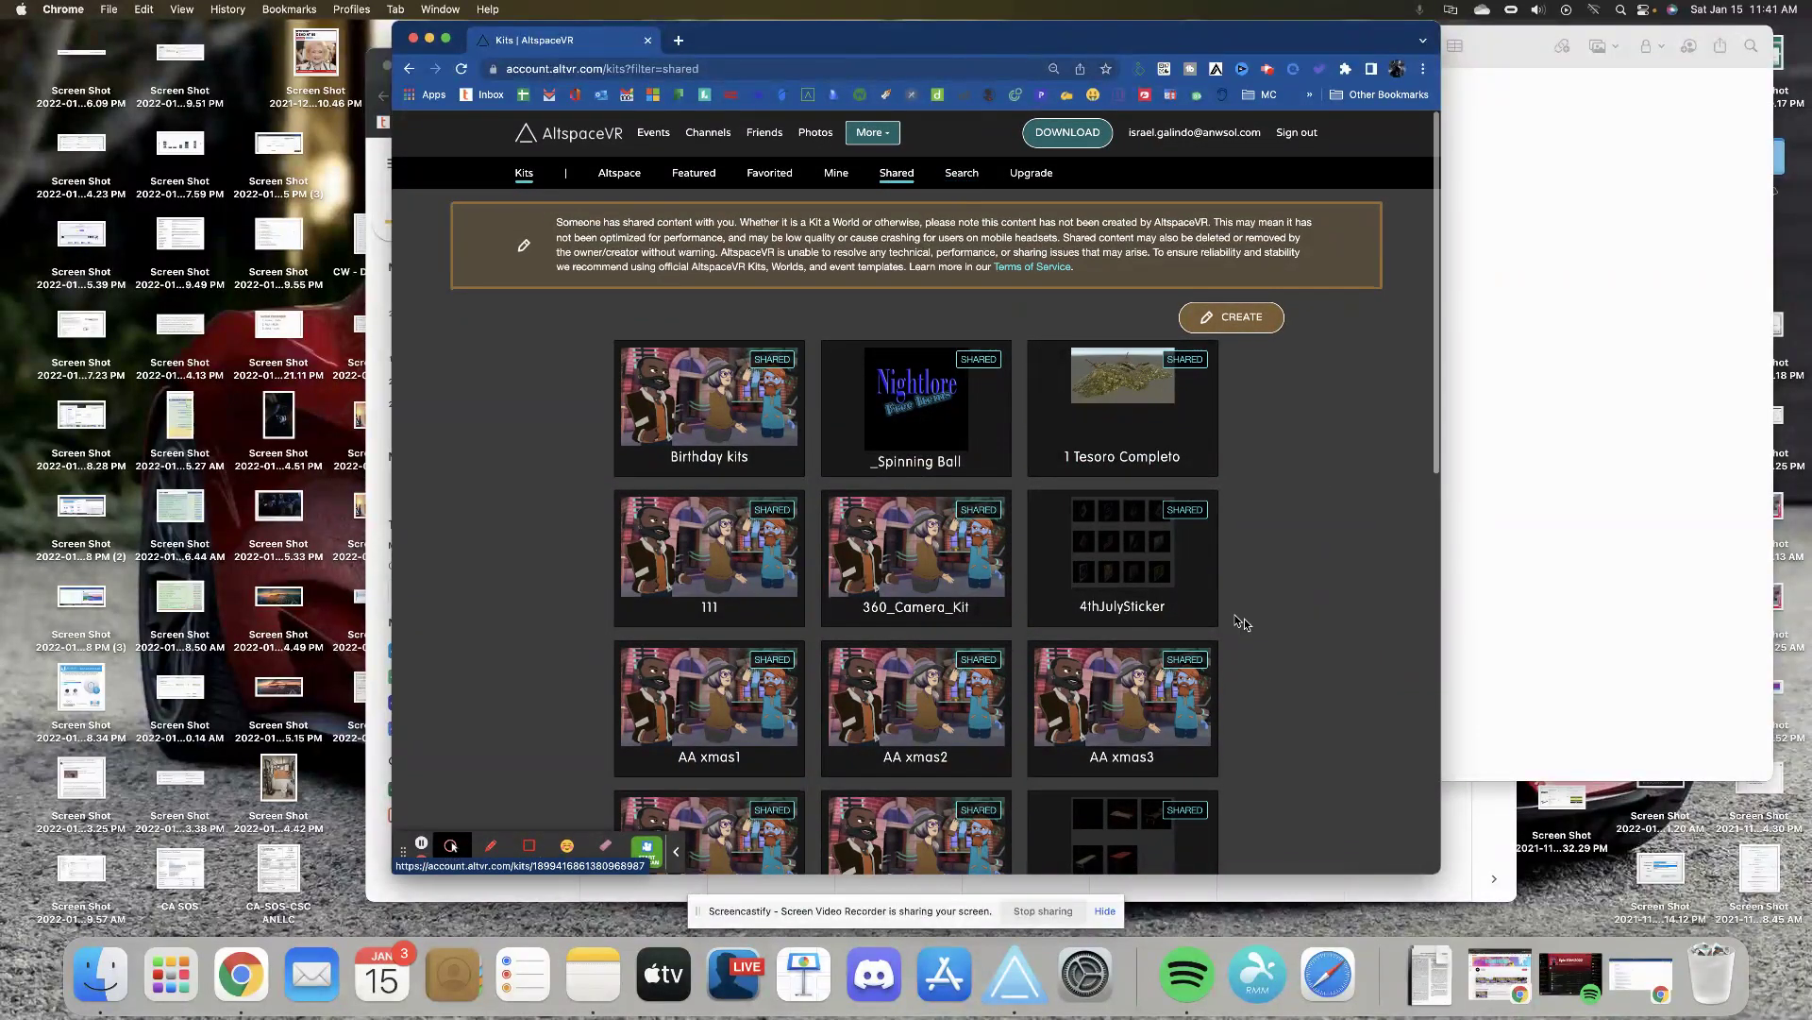
scroll(1271, 633, "down", 2)
scroll(1272, 634, "down", 8)
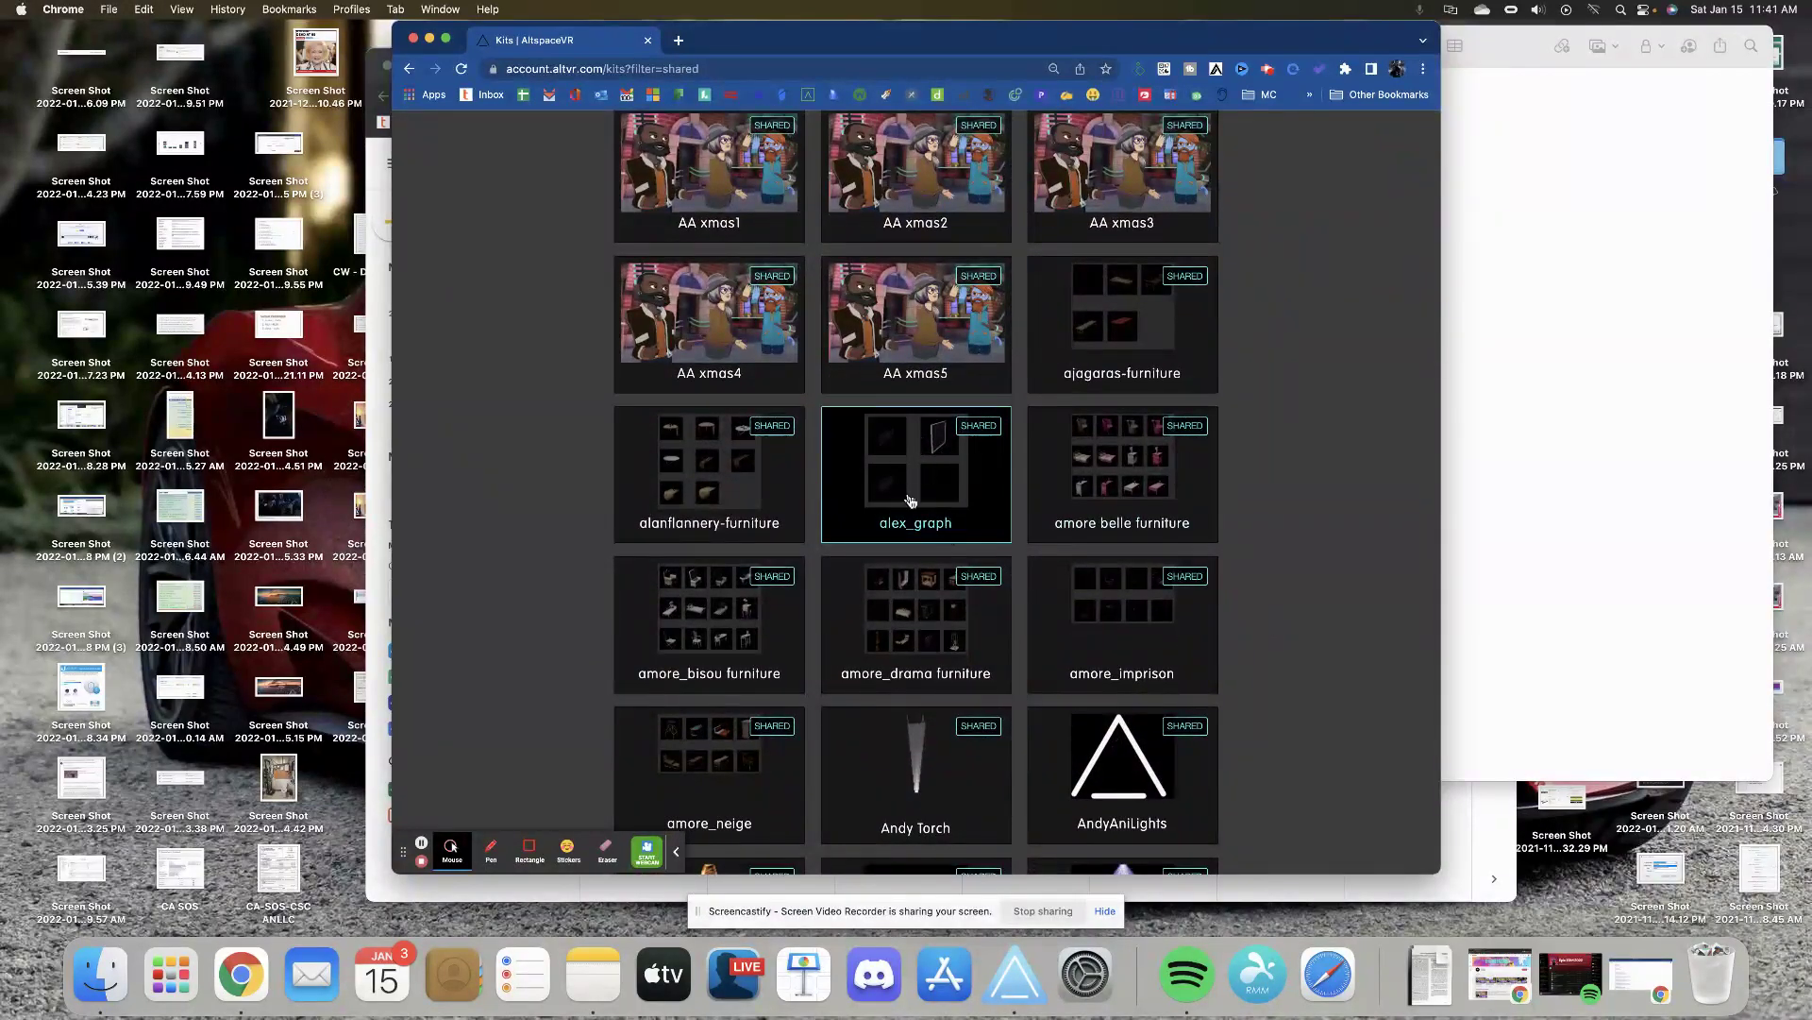
- Look over the alex_graph kit's artifacts, then go to page 4 of shared kits
left_click(892, 476)
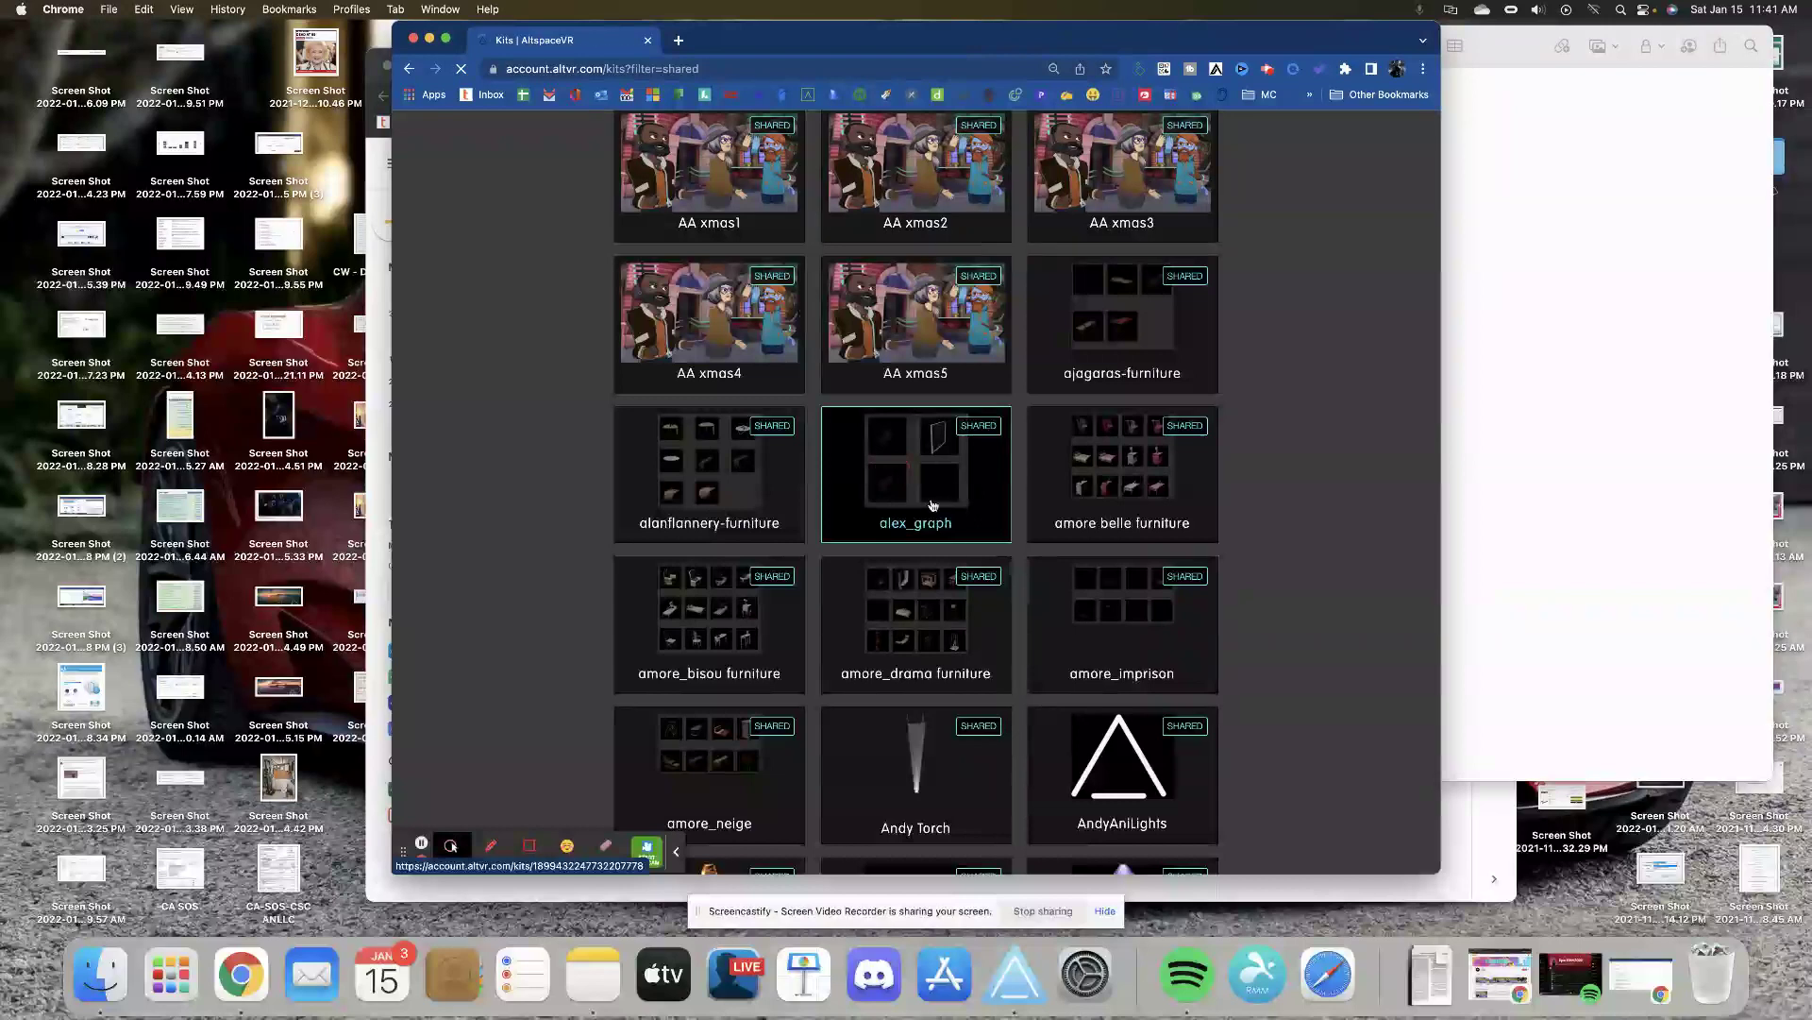
scroll(1210, 582, "down", 8)
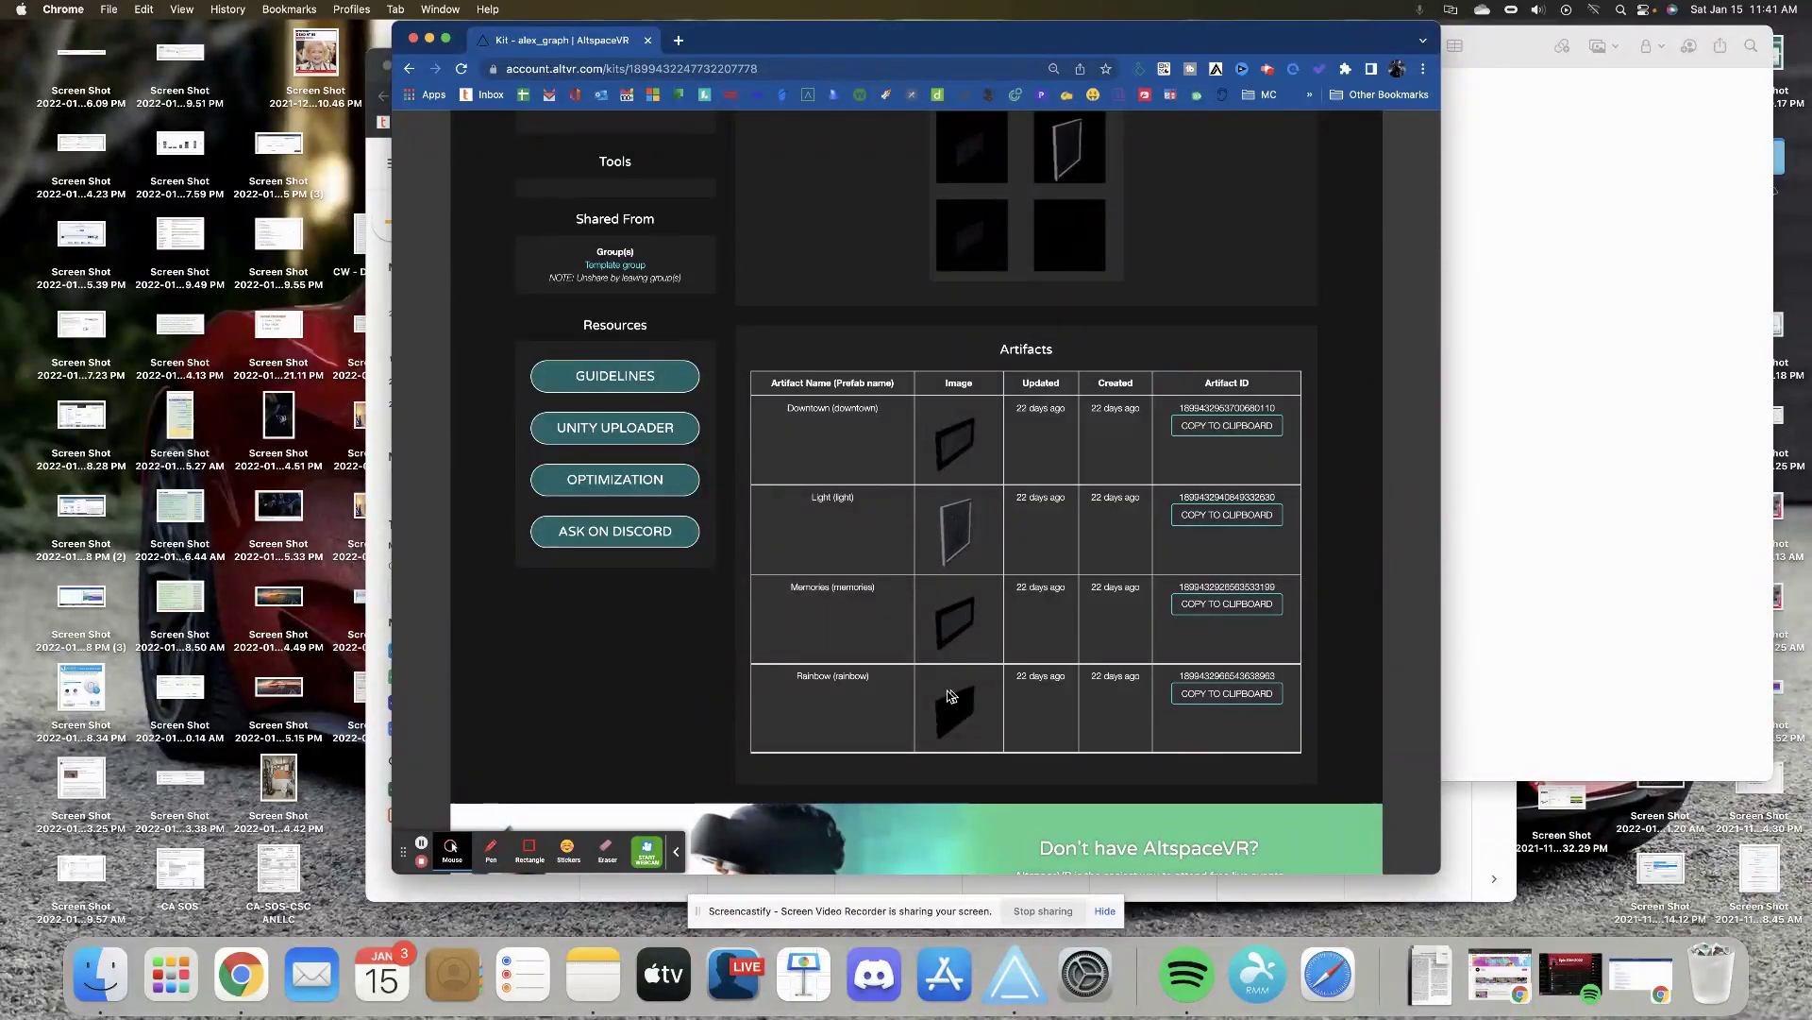
scroll(871, 502, "down", 1)
scroll(871, 502, "down", 2)
key("super+bracketleft")
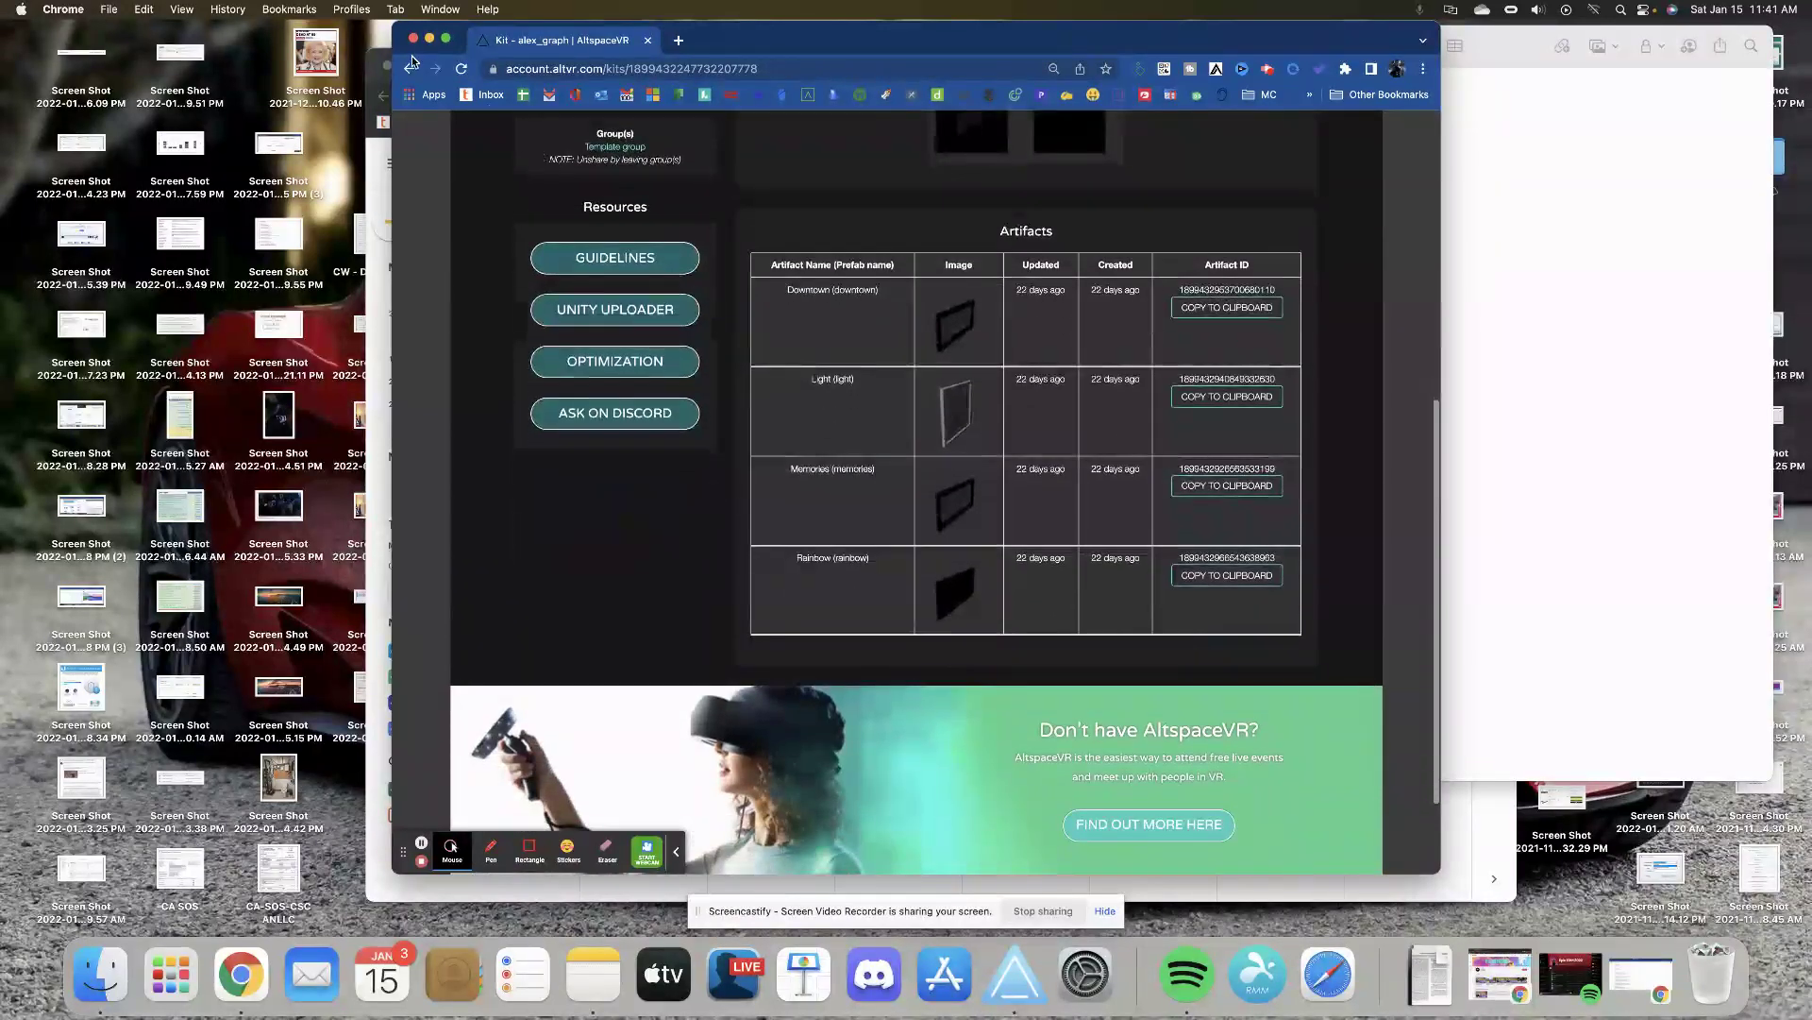
scroll(1020, 529, "down", 5)
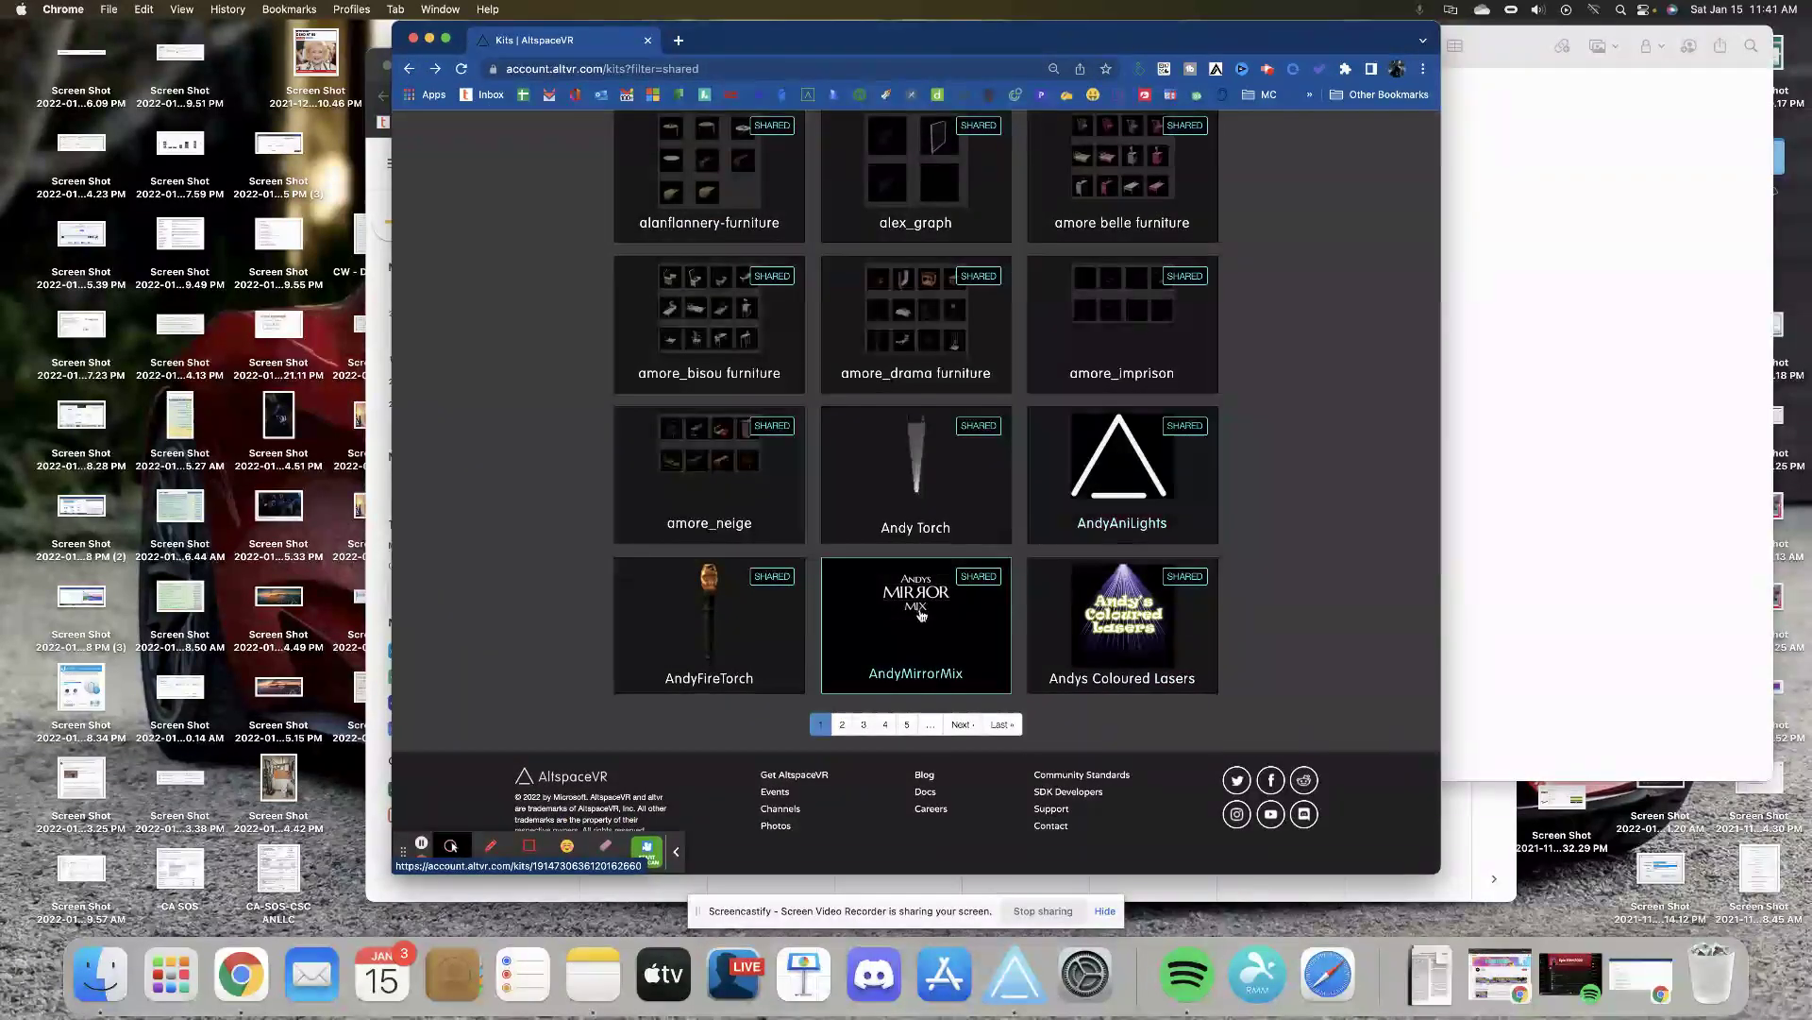
left_click(887, 724)
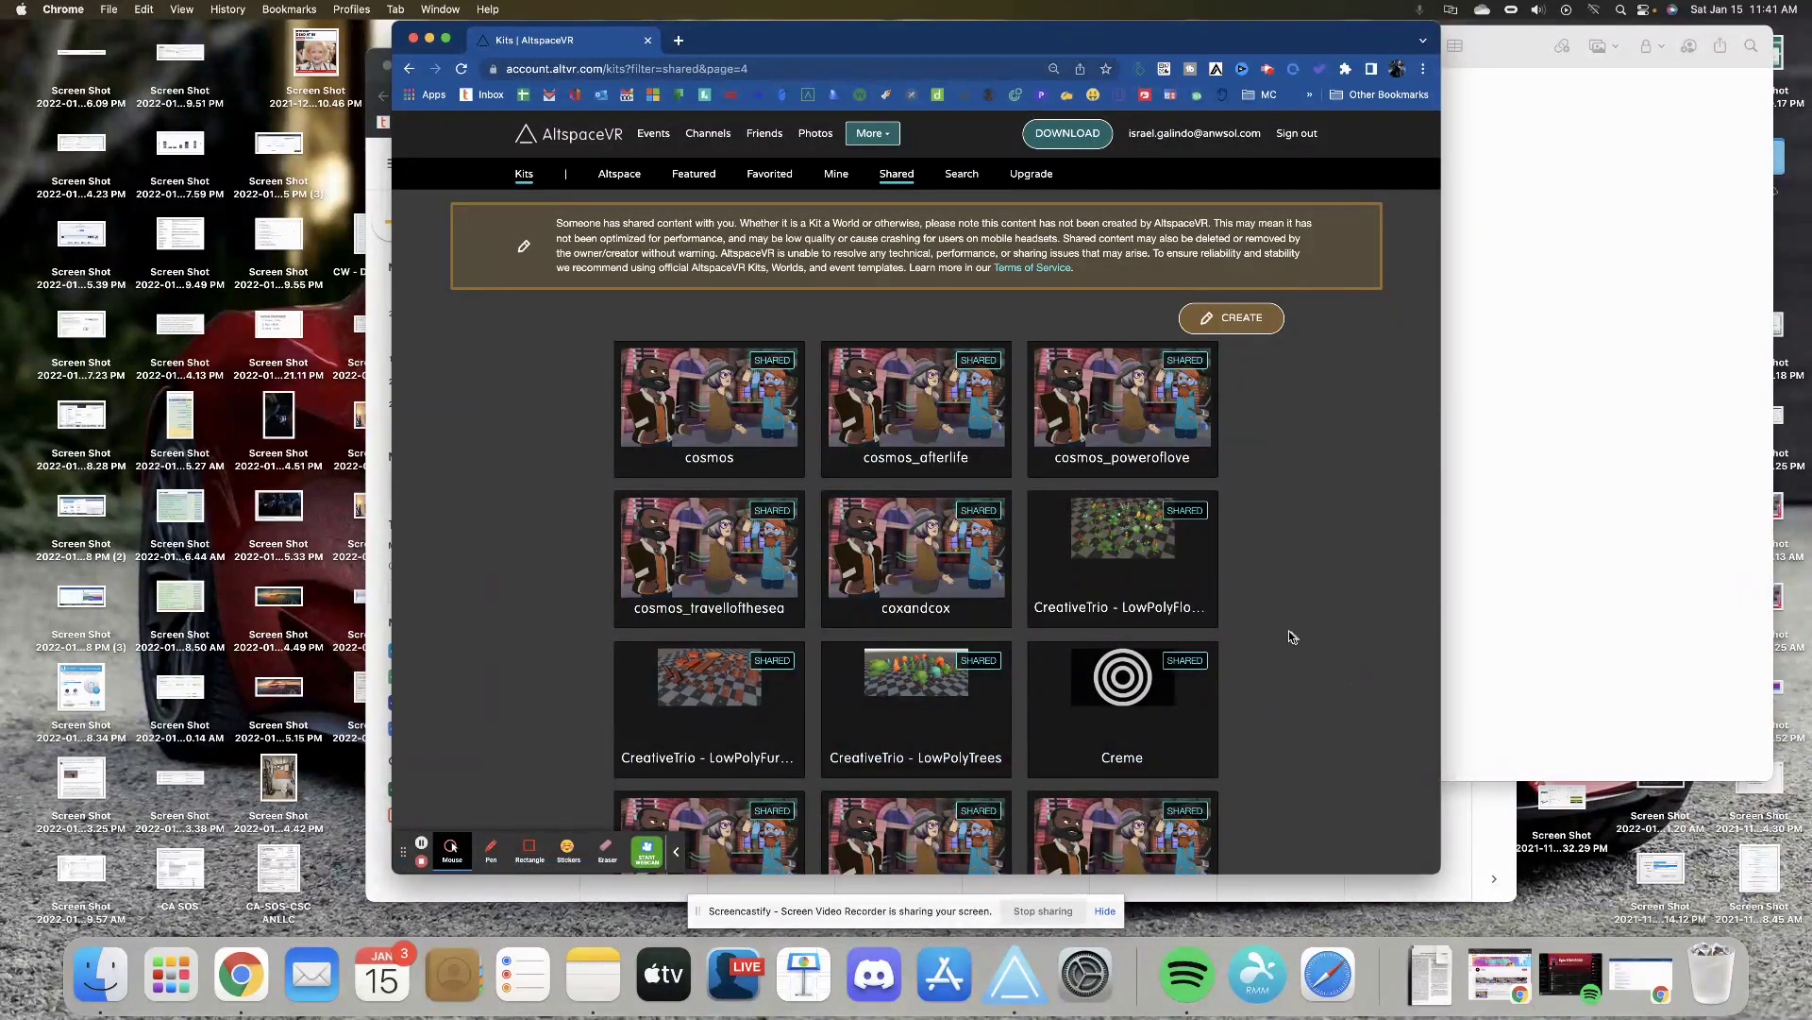
- Open the coxandcox kit and scroll through its Artifacts table and back to the top
left_click(901, 548)
scroll(1038, 655, "down", 5)
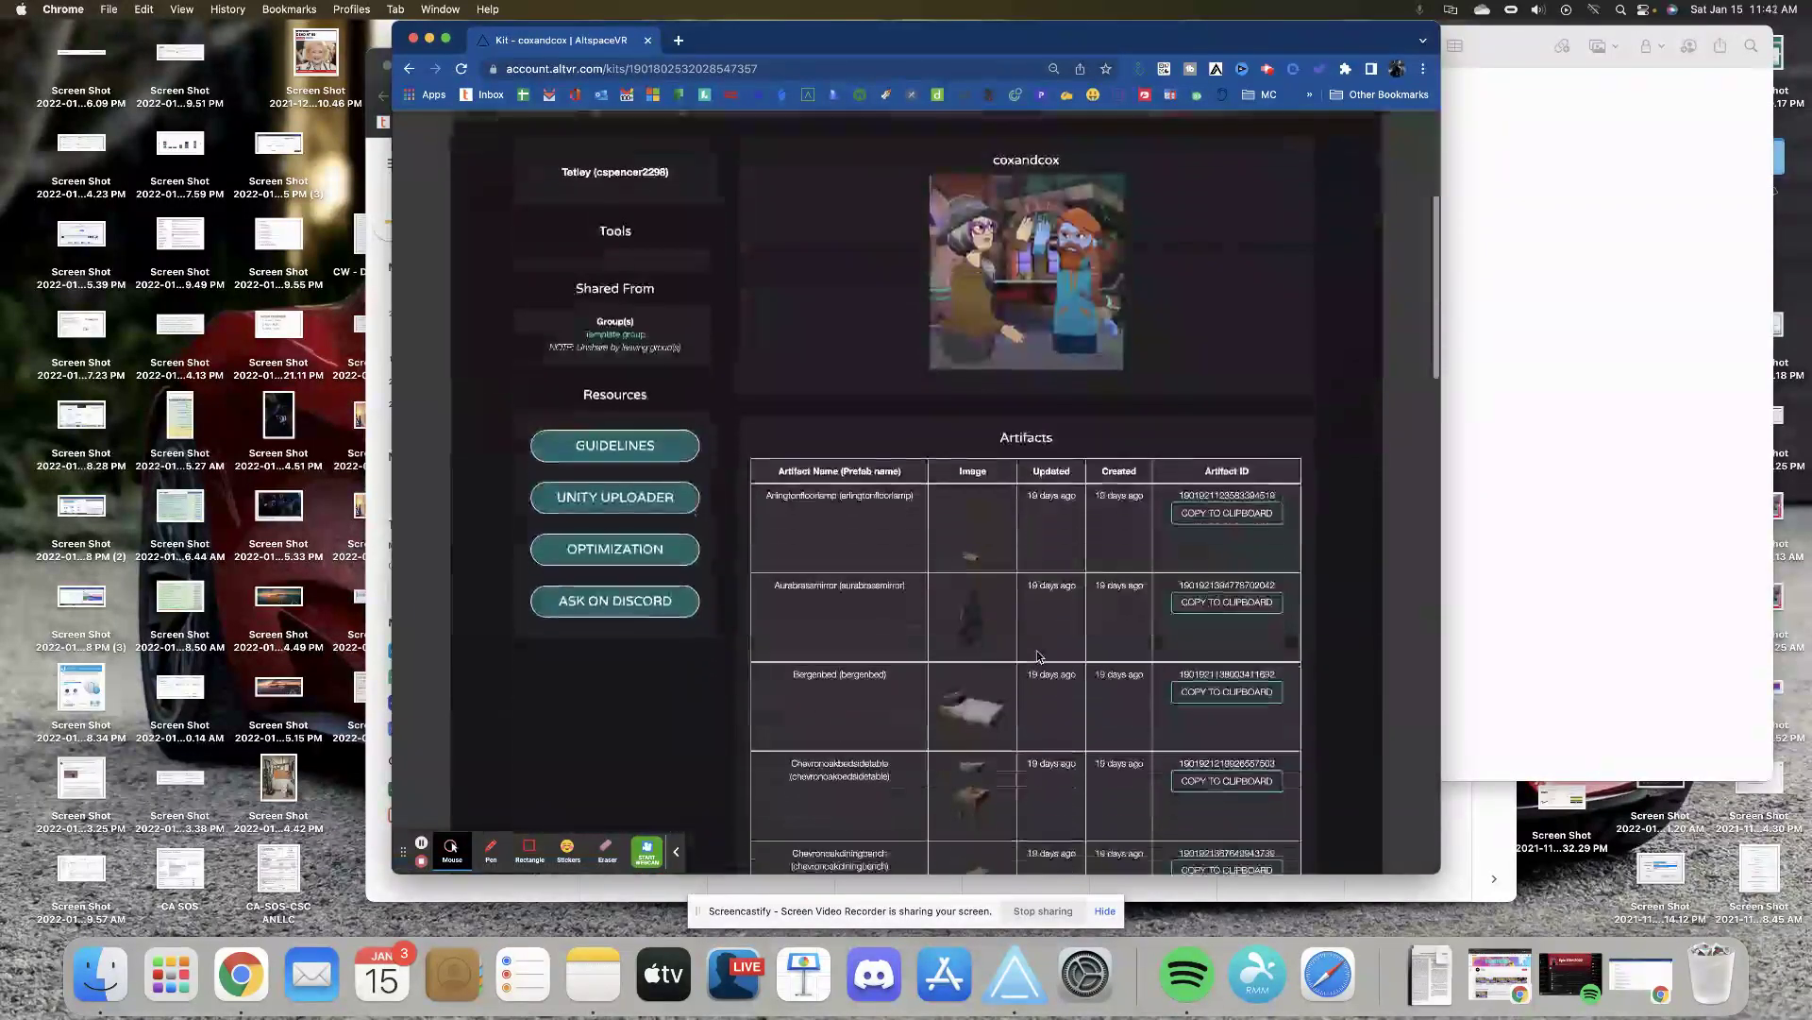
scroll(1023, 626, "down", 2)
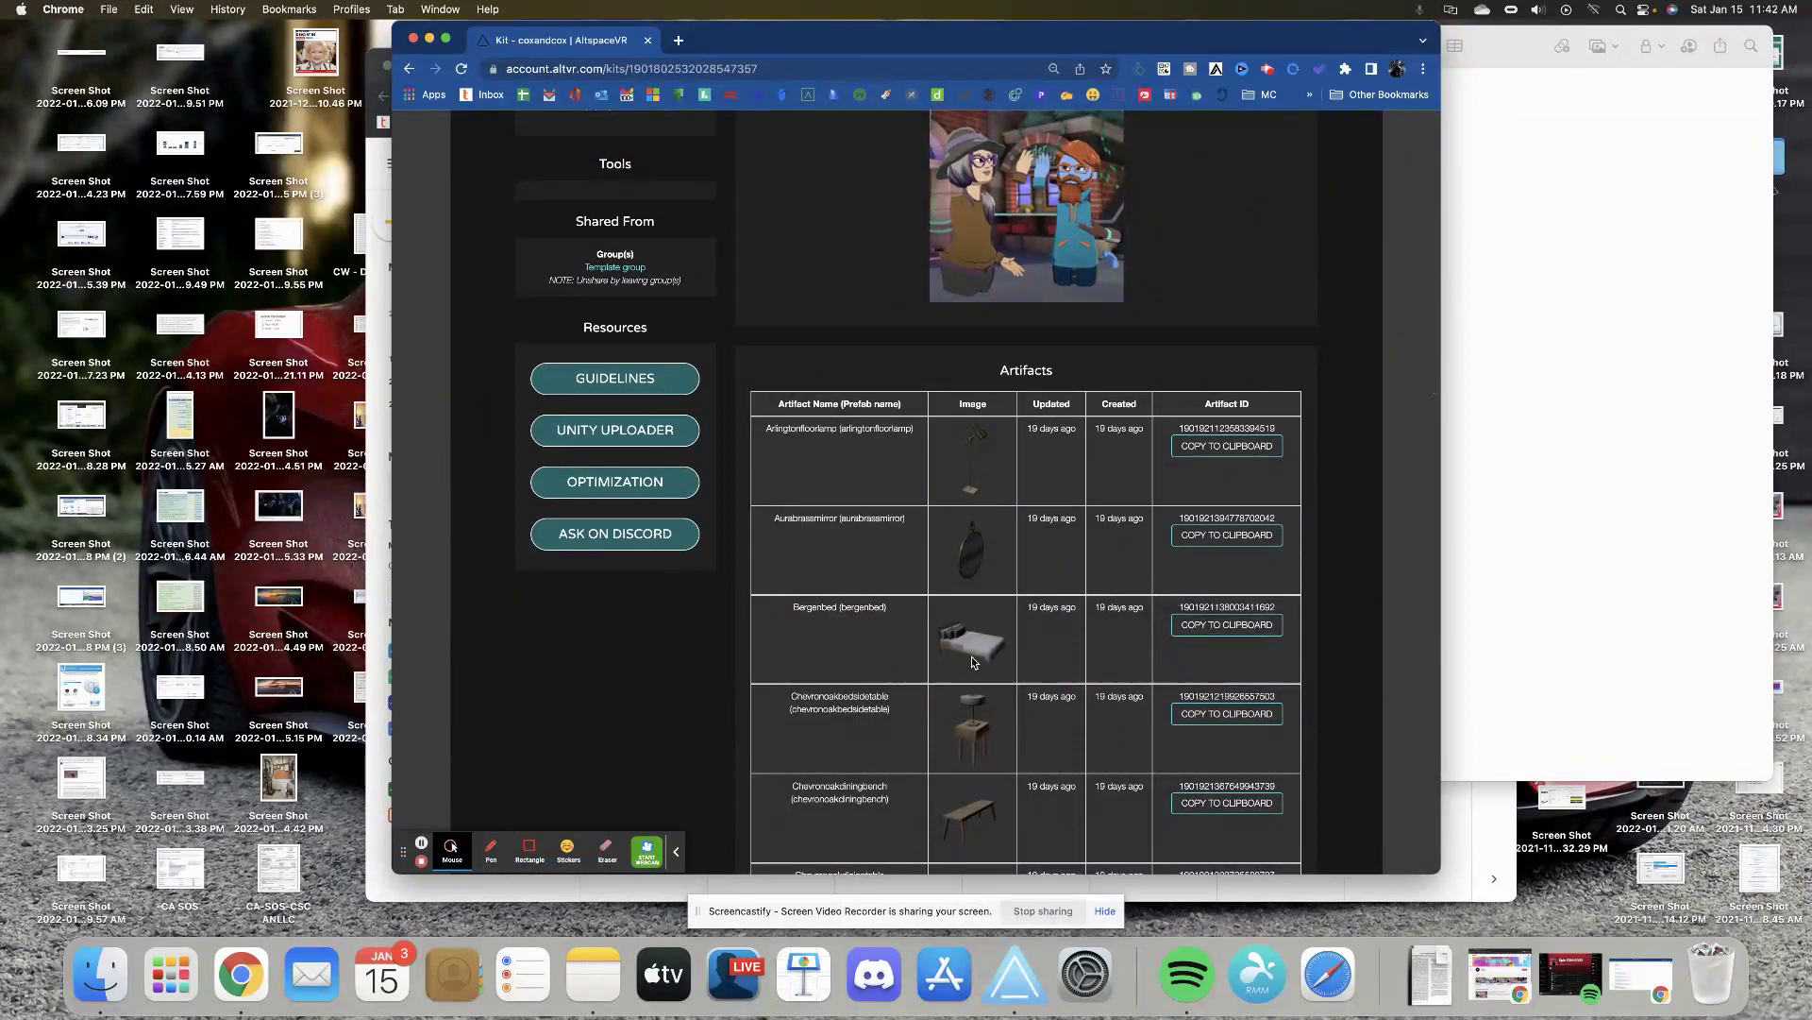
scroll(974, 658, "down", 10)
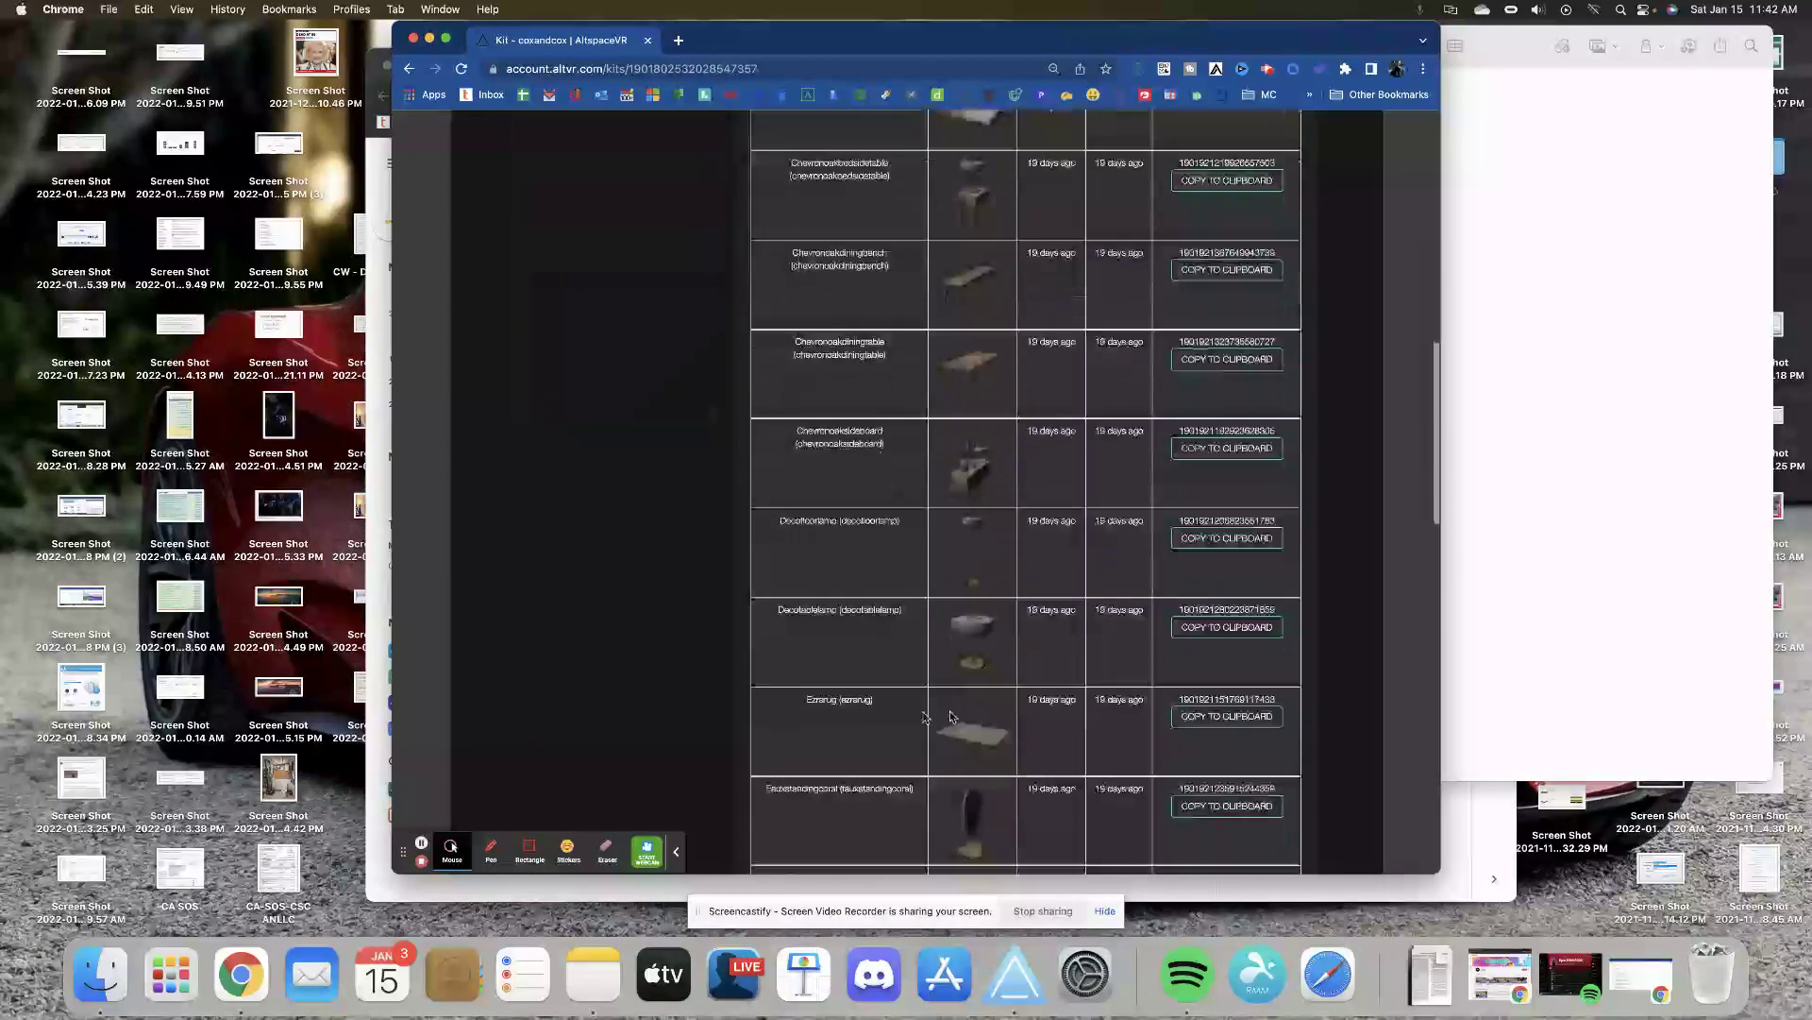
scroll(952, 718, "up", 15)
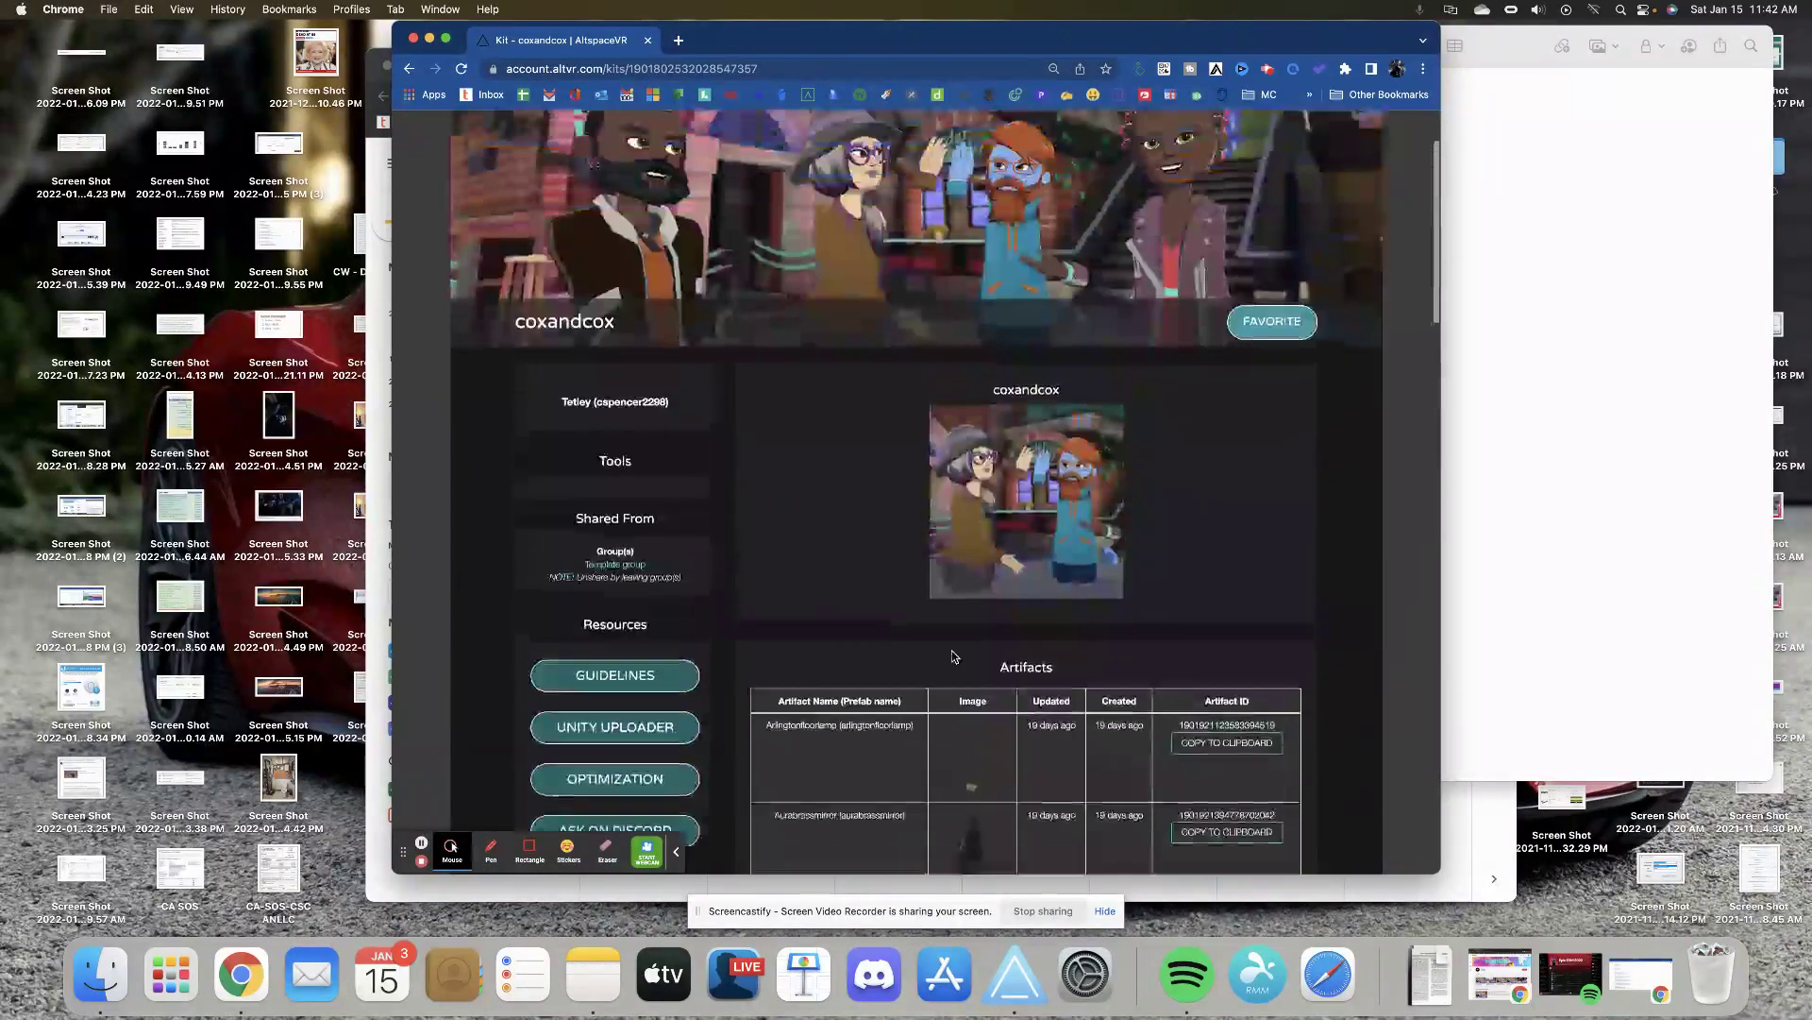
scroll(954, 656, "up", 3)
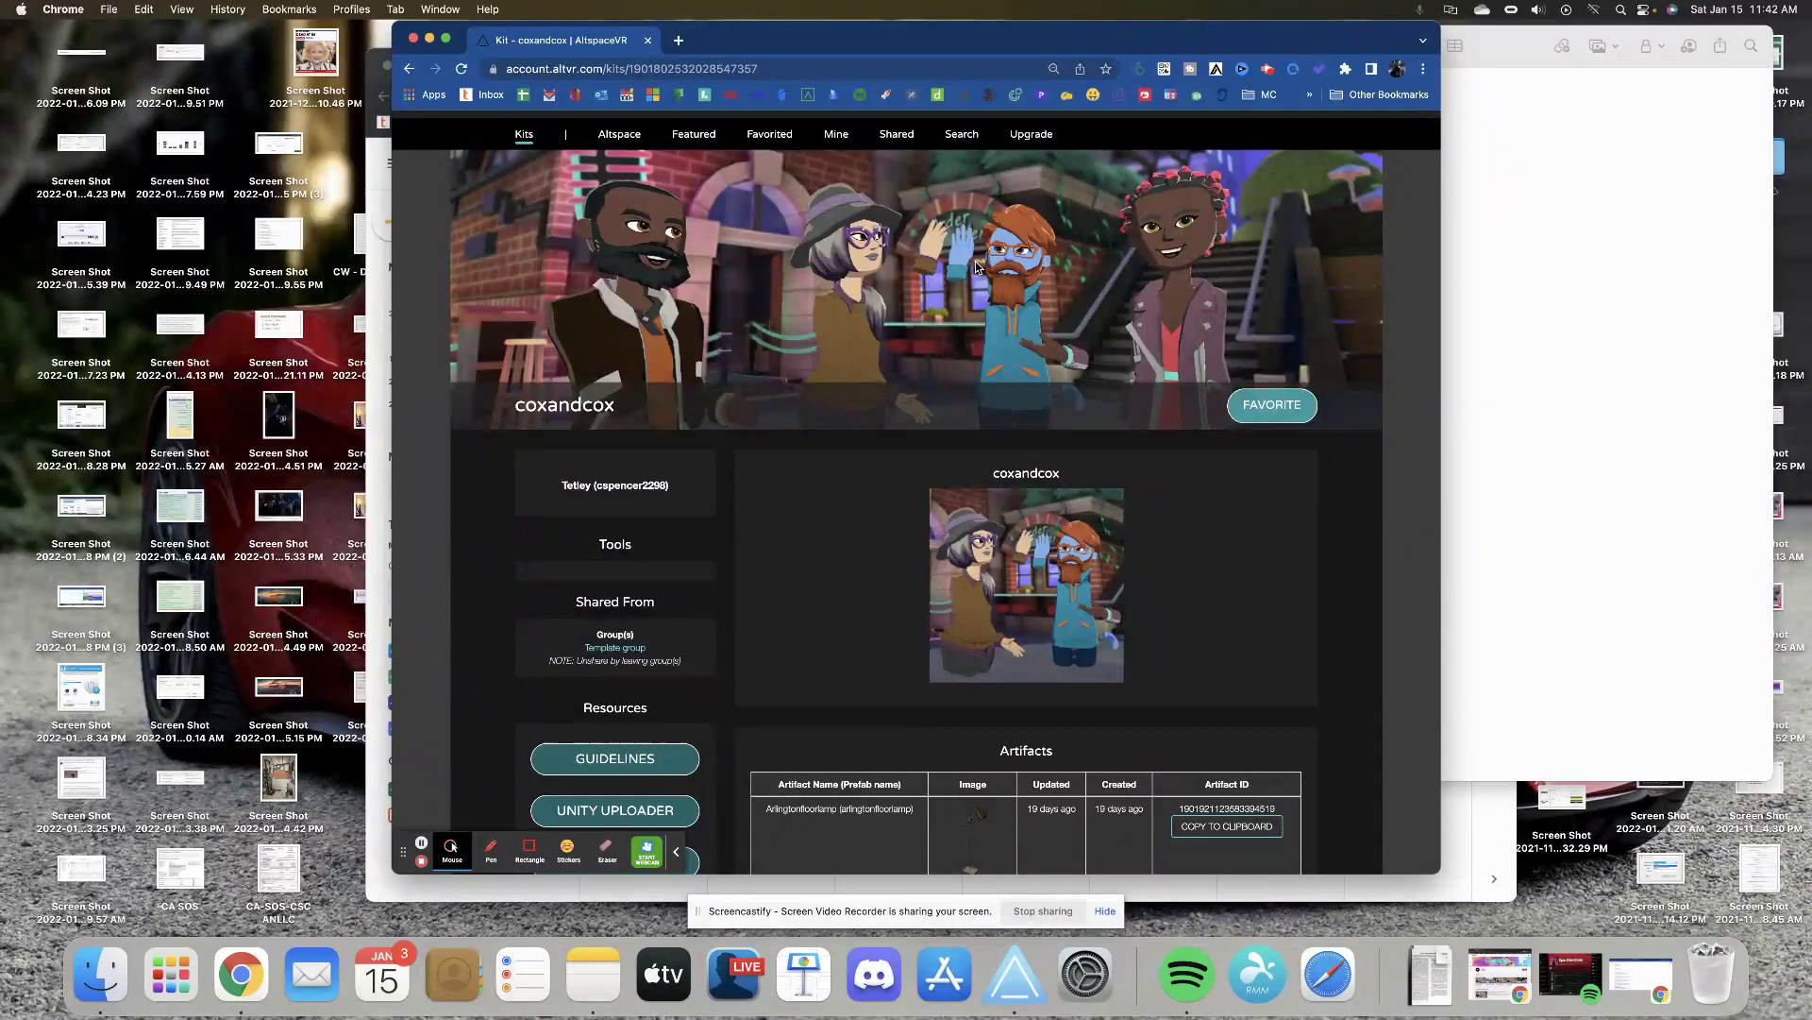
scroll(783, 195, "up", 2)
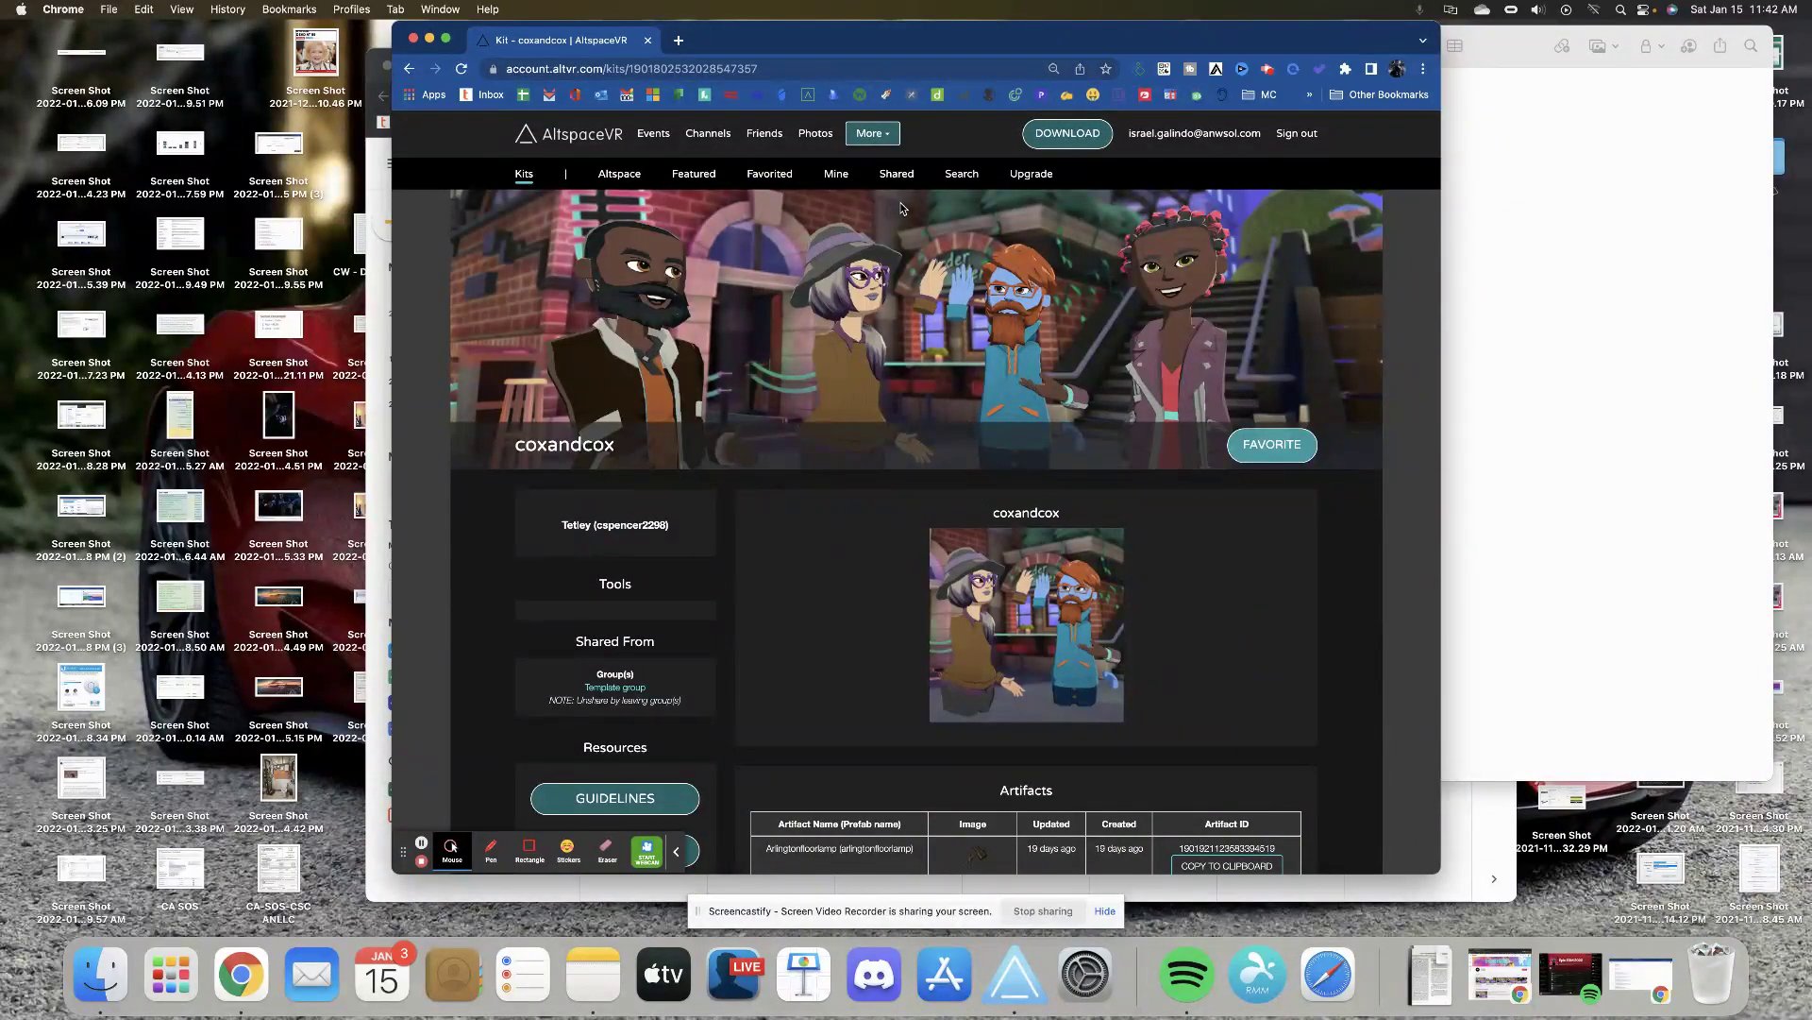
- Go to the Worlds section's My Worlds to view issradio's Universe
left_click(886, 140)
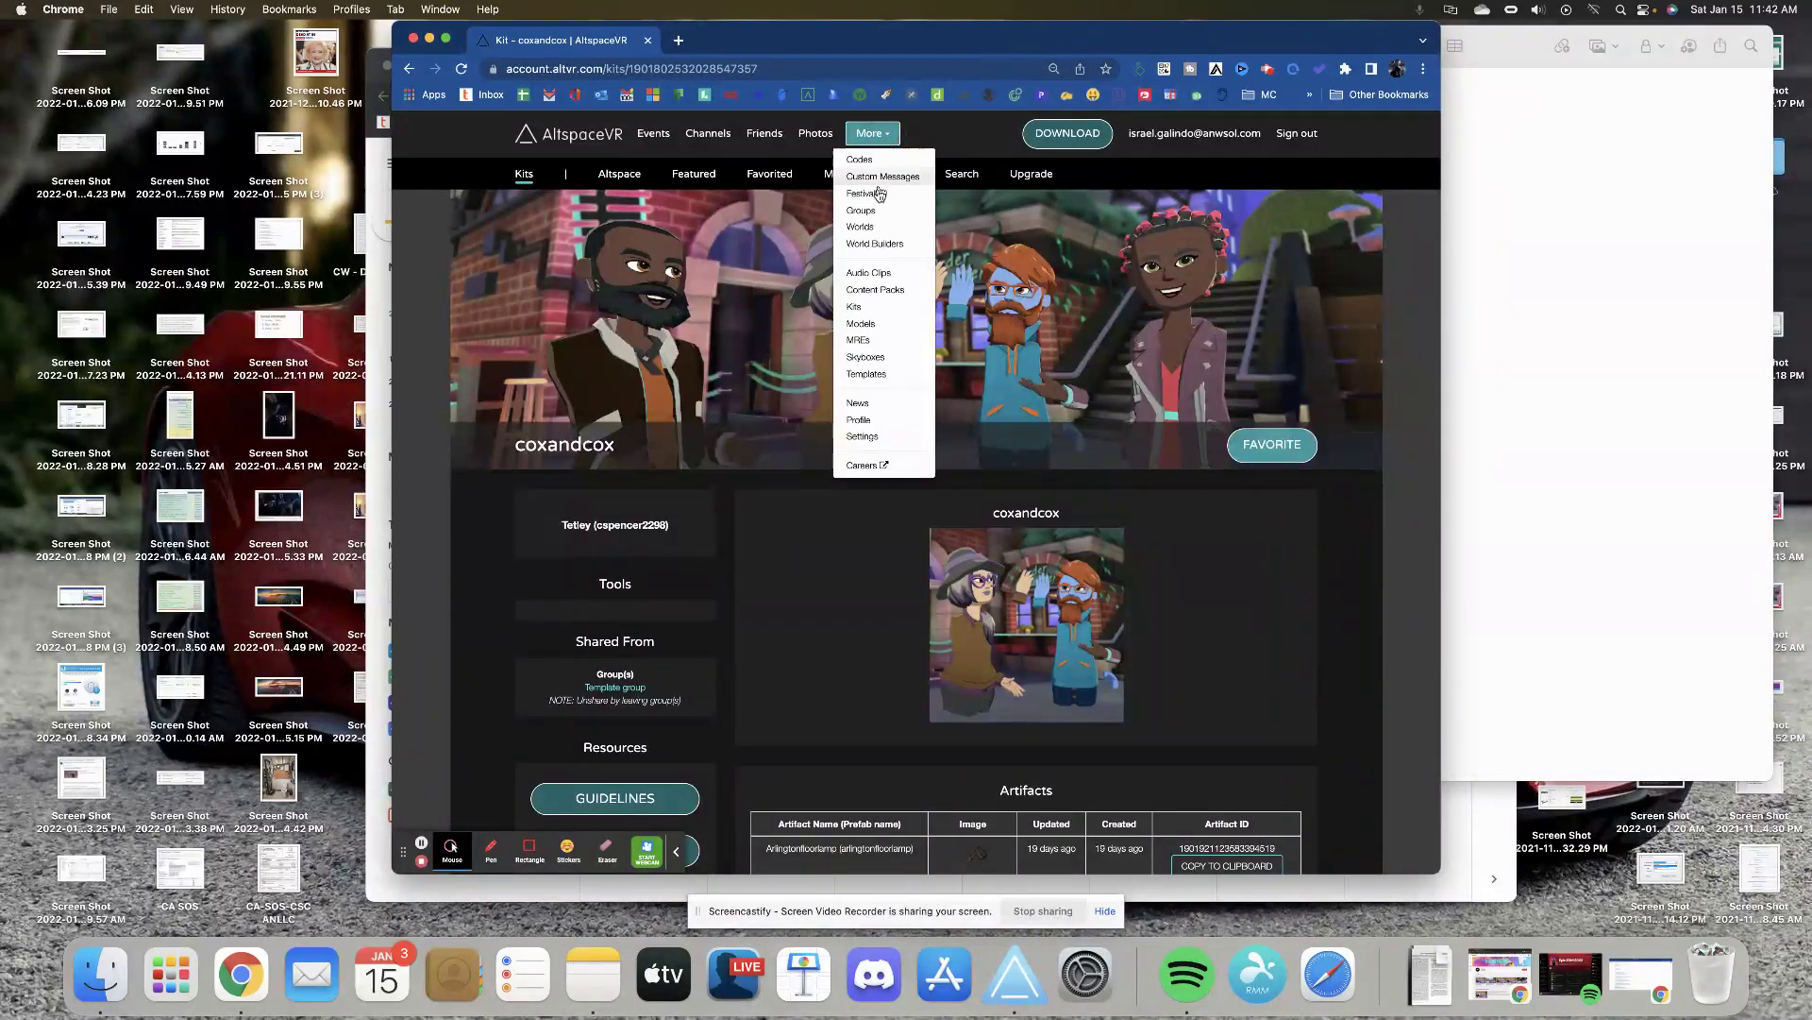
left_click(872, 230)
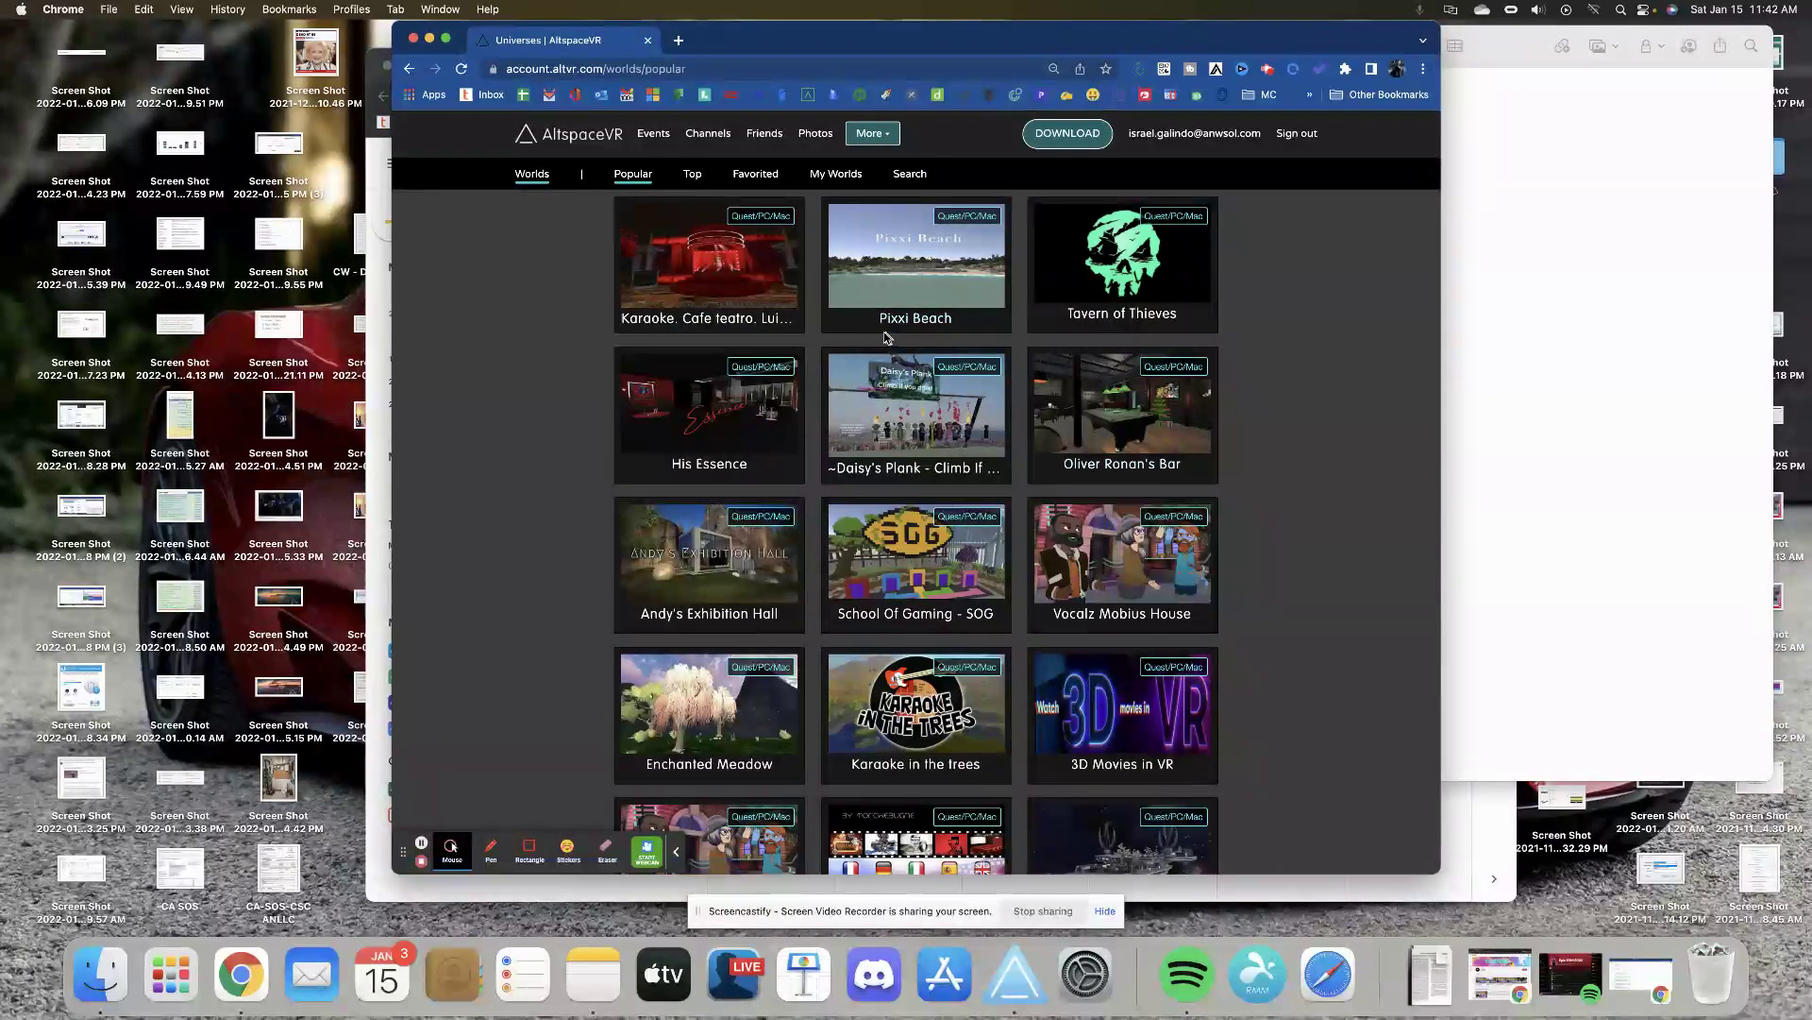
left_click(836, 174)
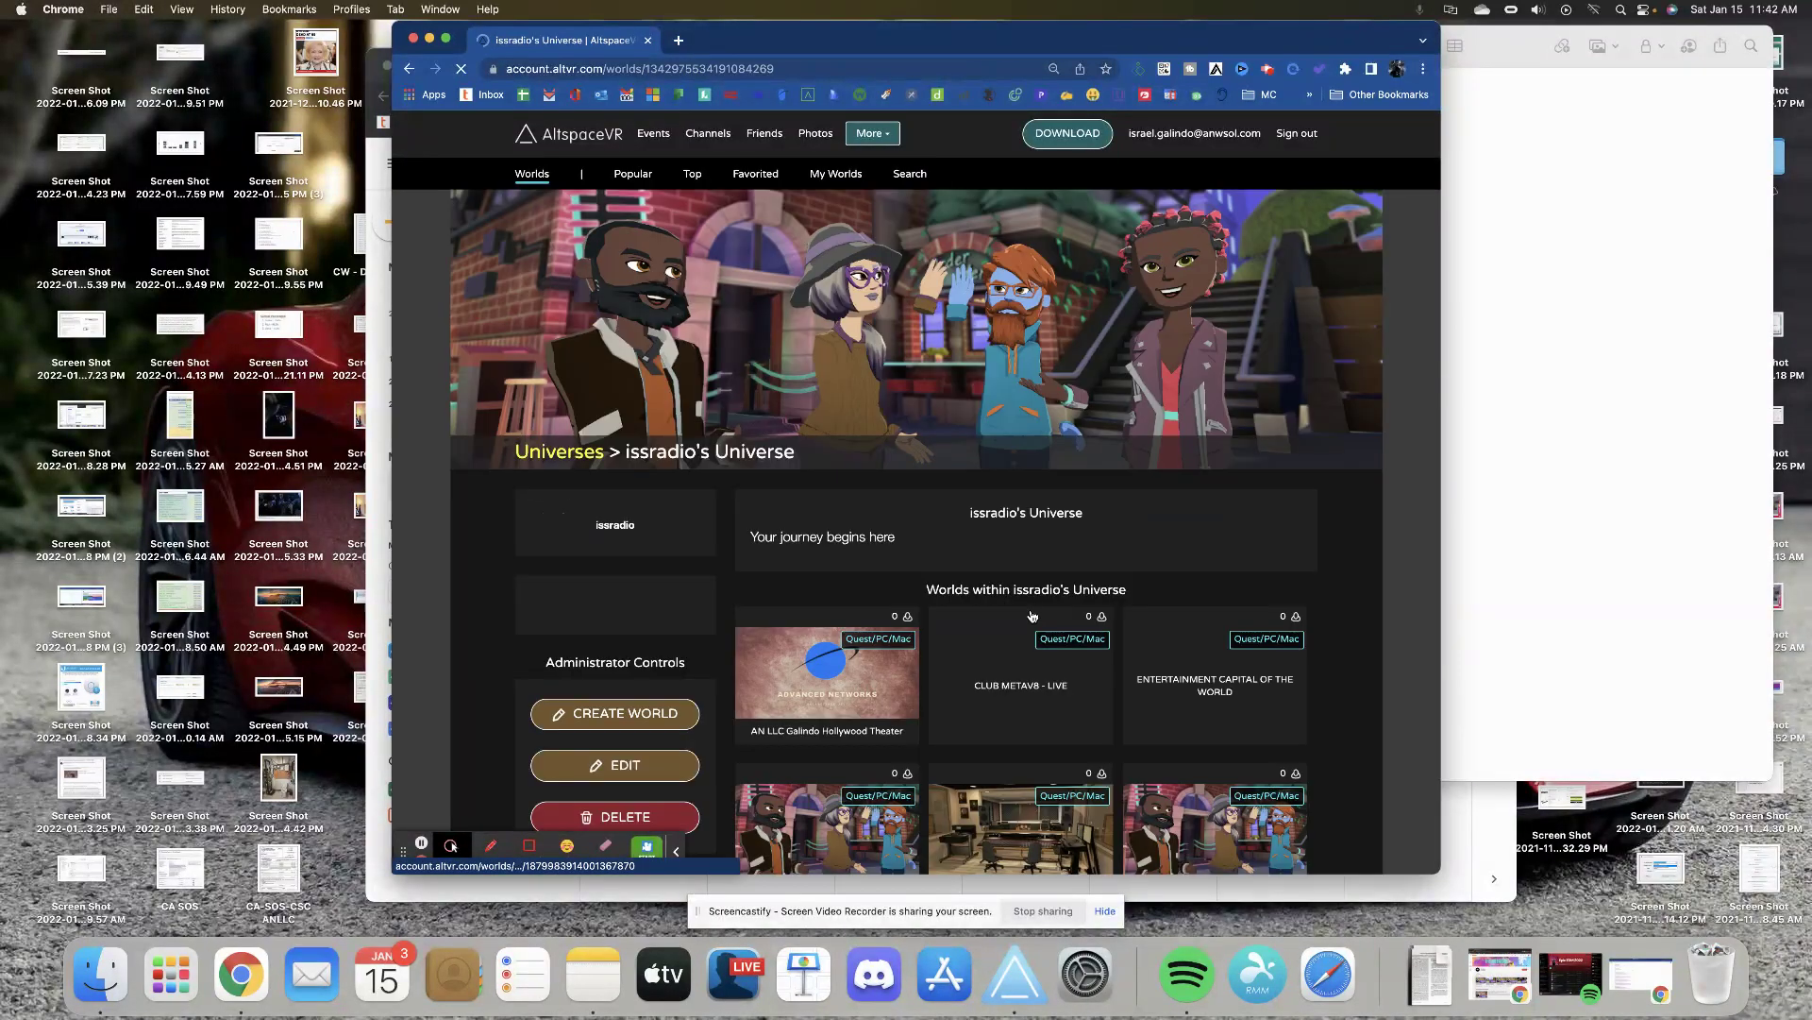
- Return from issradio's Universe to the universe list and scroll down to METALORE
scroll(1032, 618, "down", 10)
scroll(1032, 618, "up", 10)
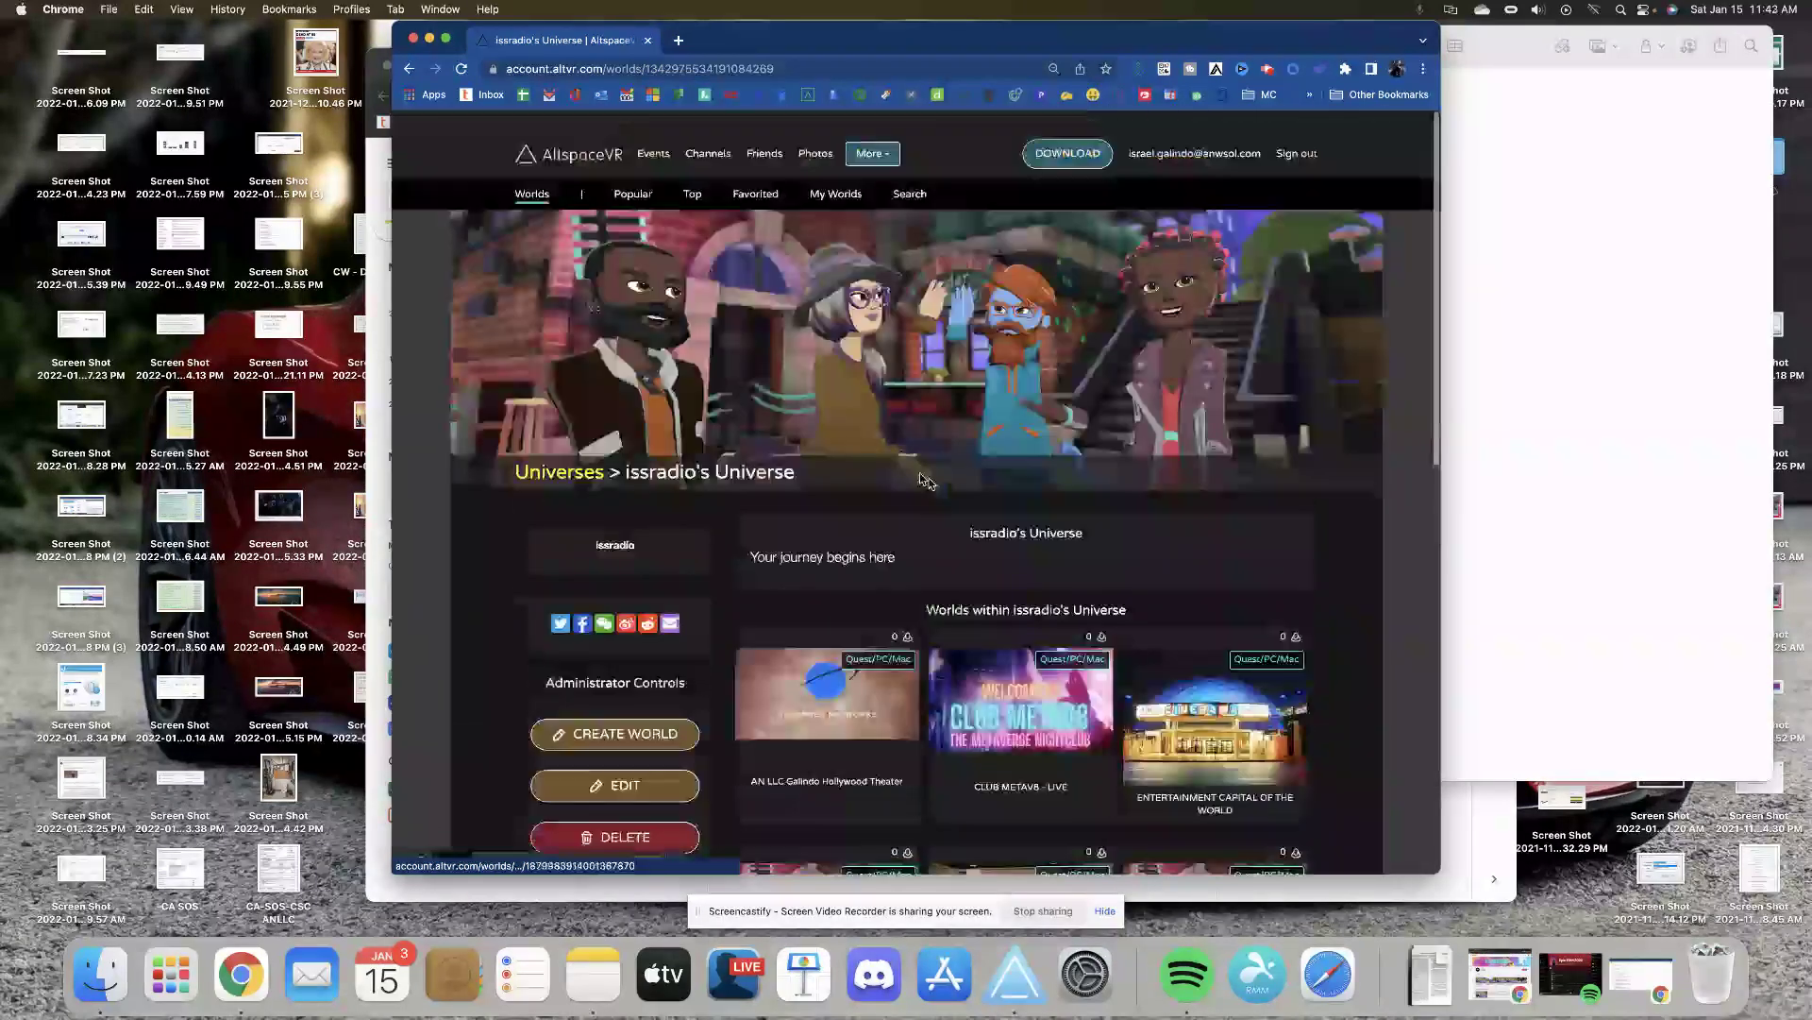
left_click(409, 71)
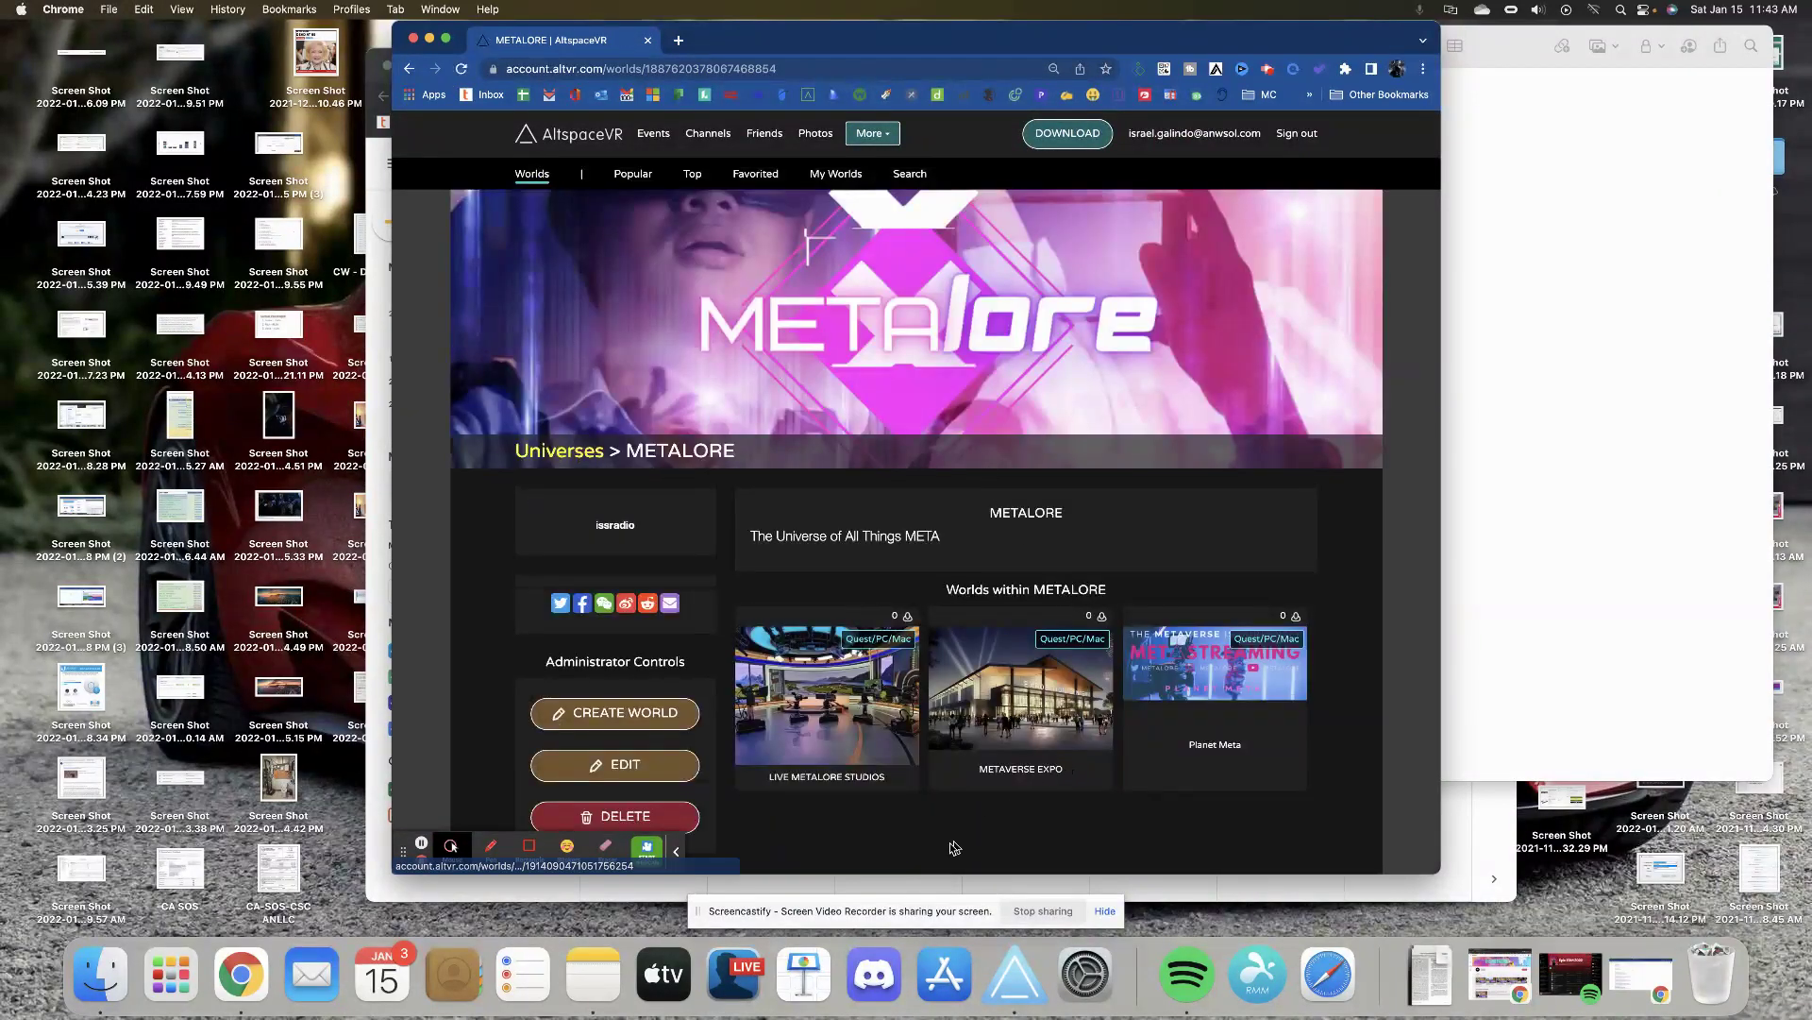
scroll(944, 824, "down", 2)
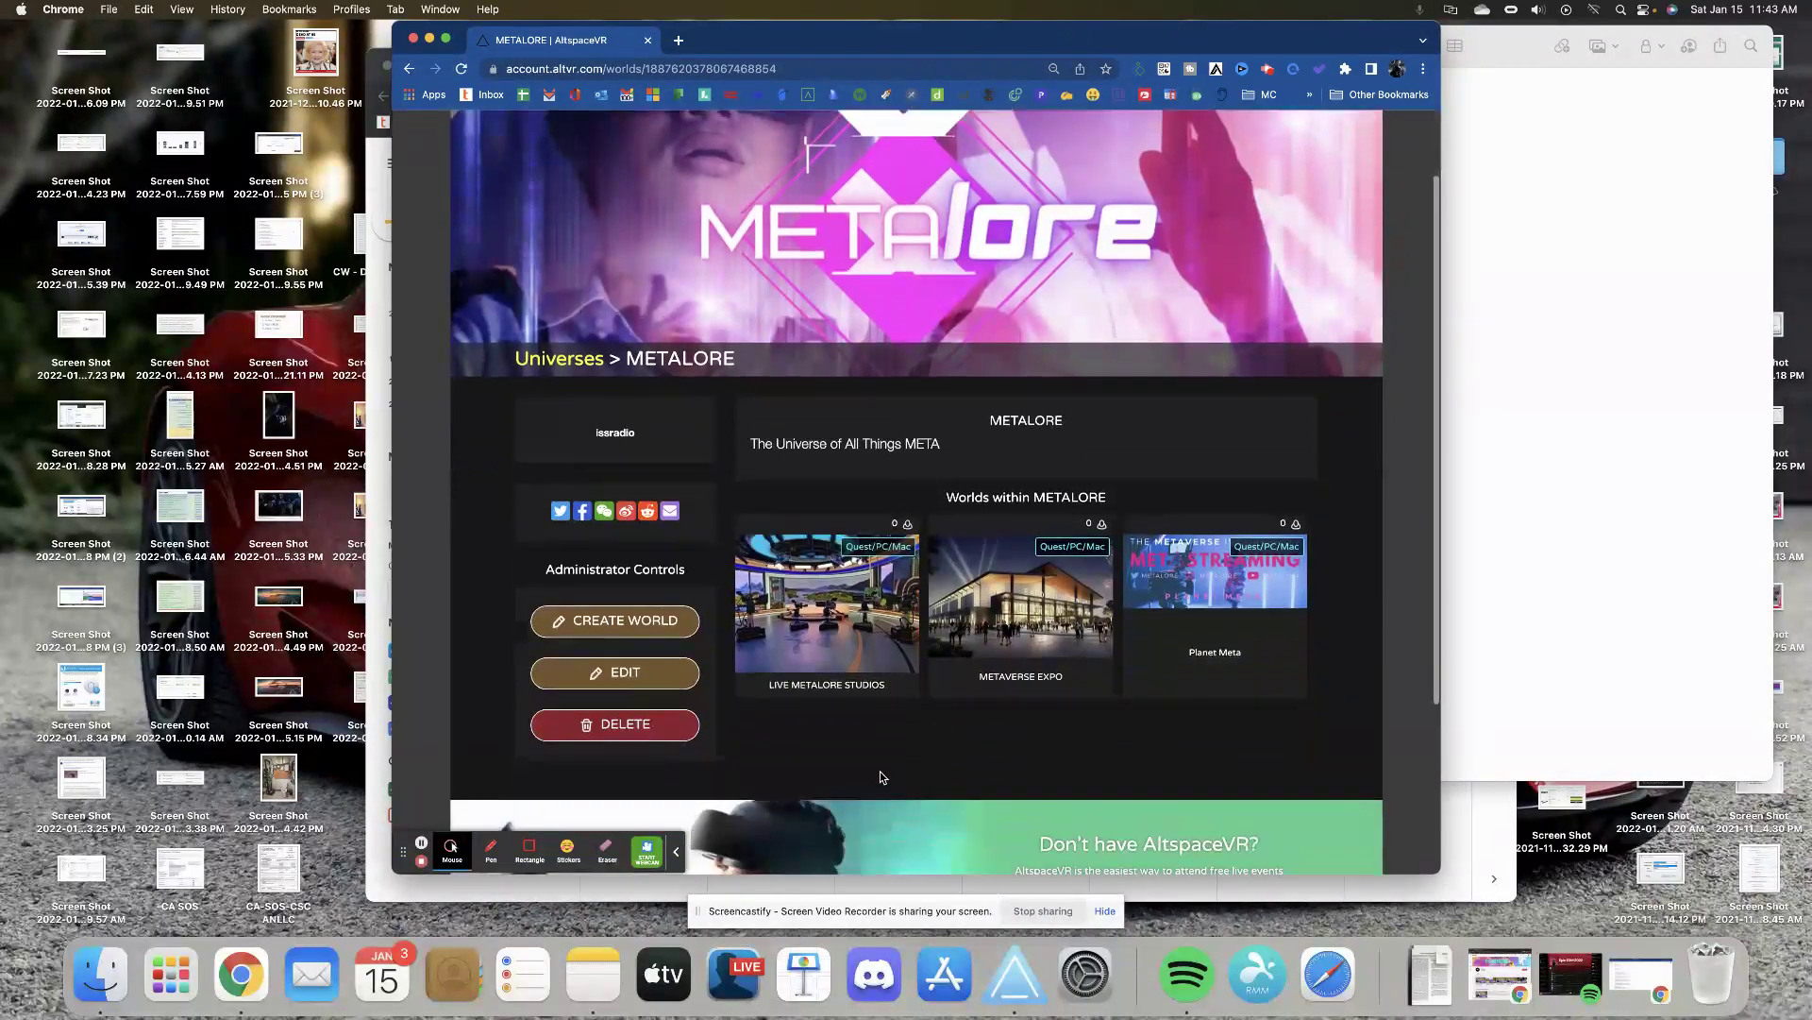
- Start a new world in METALORE and type 'Meta Gallery' as its name
left_click(638, 631)
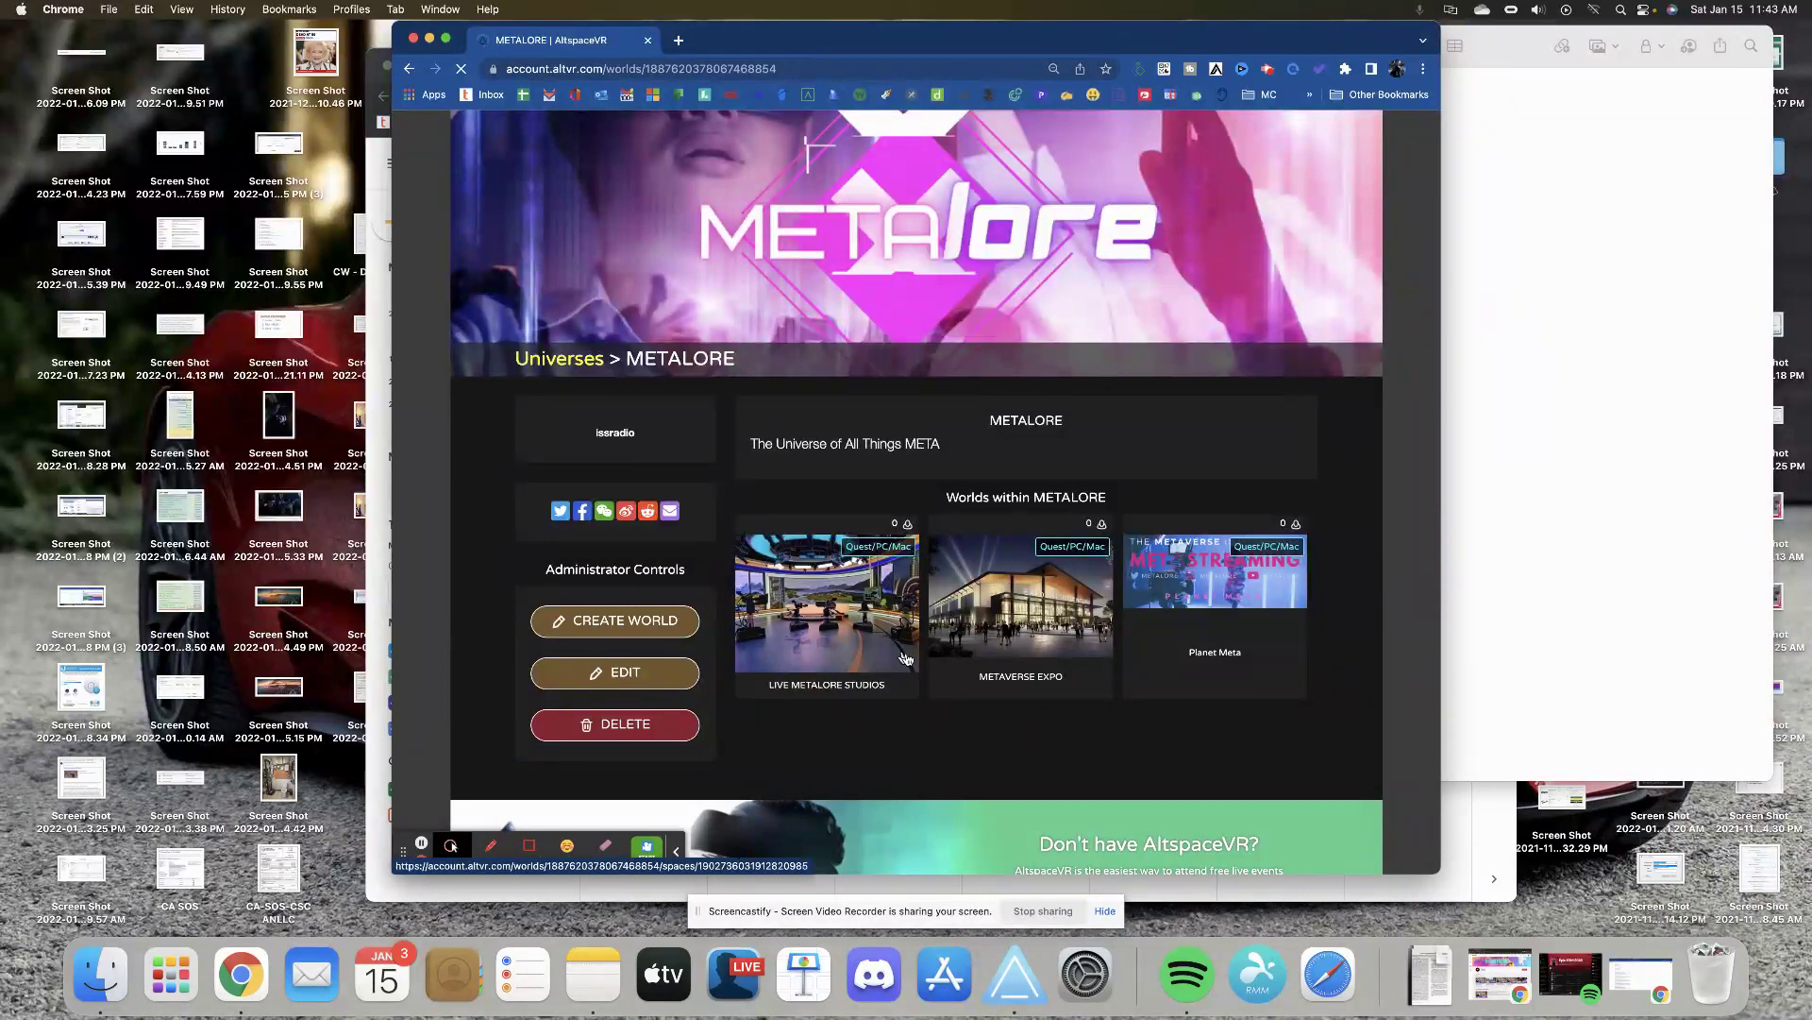
left_click(752, 515)
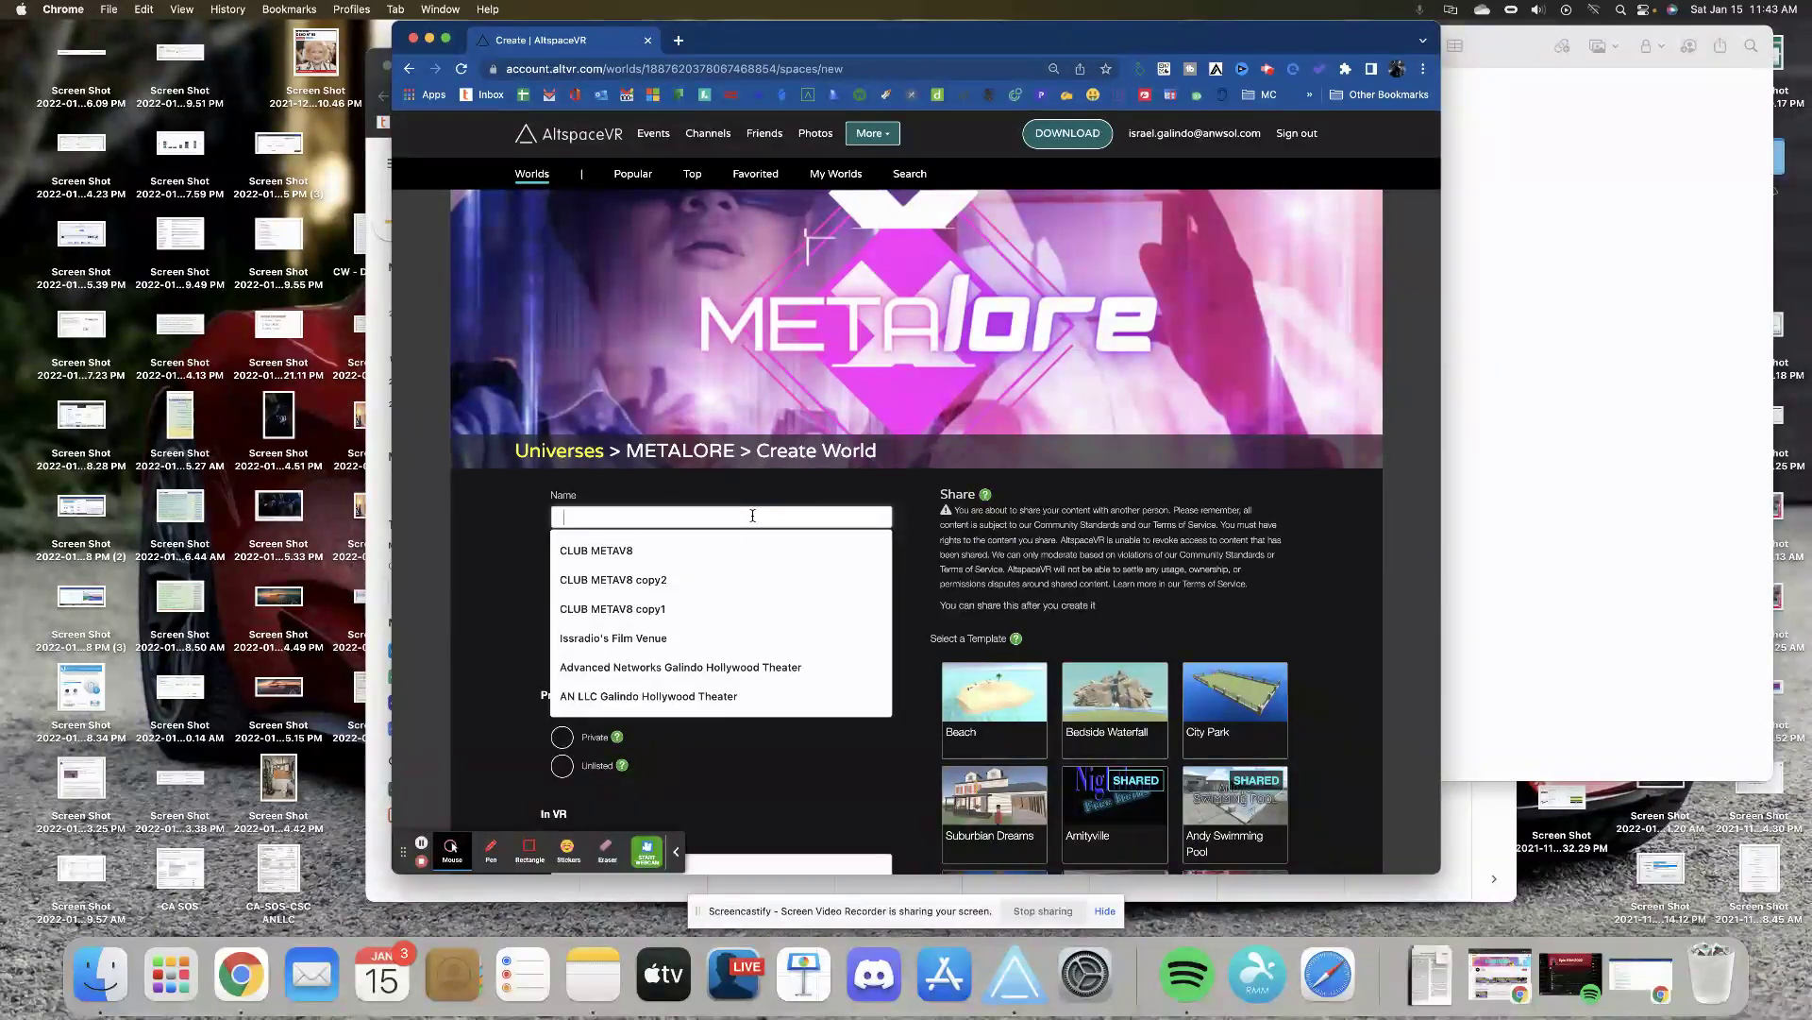
type("Meta")
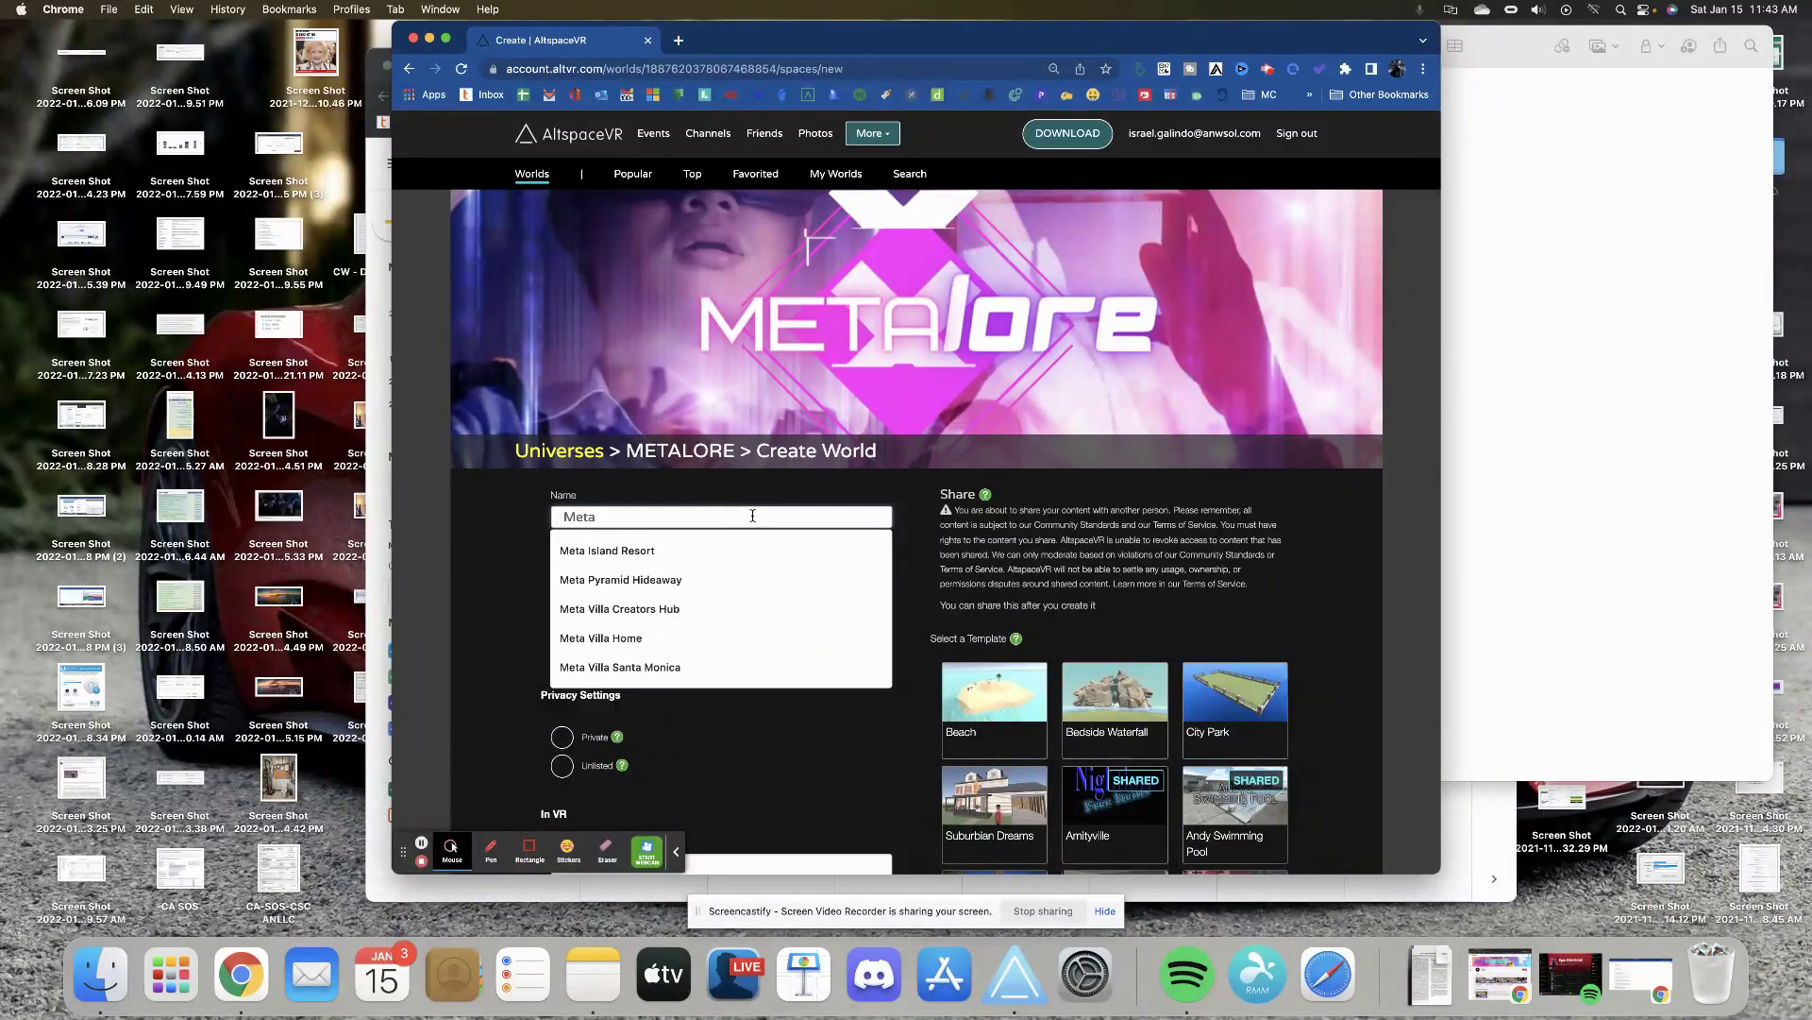
key("BackSpace")
type("Gallery")
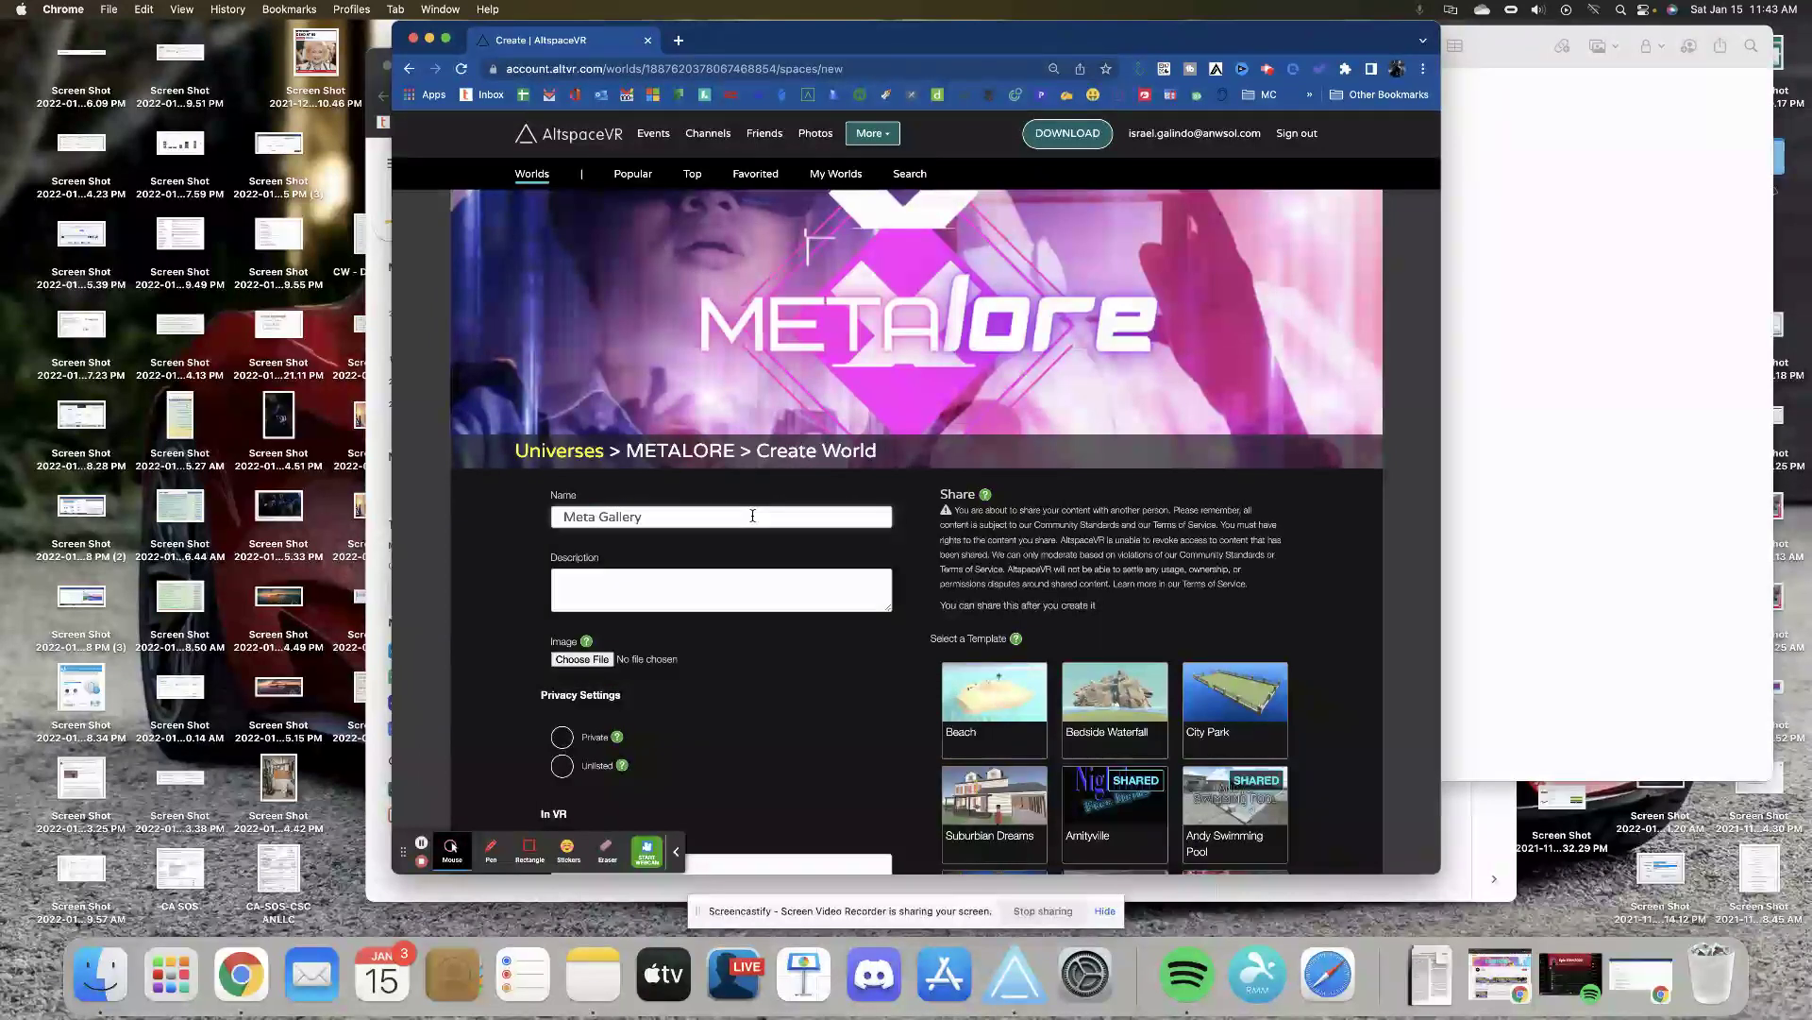
- Begin the description 'Metalore Ga…' and insert 'World' so the name reads 'Meta World Gallery'
key("Tab")
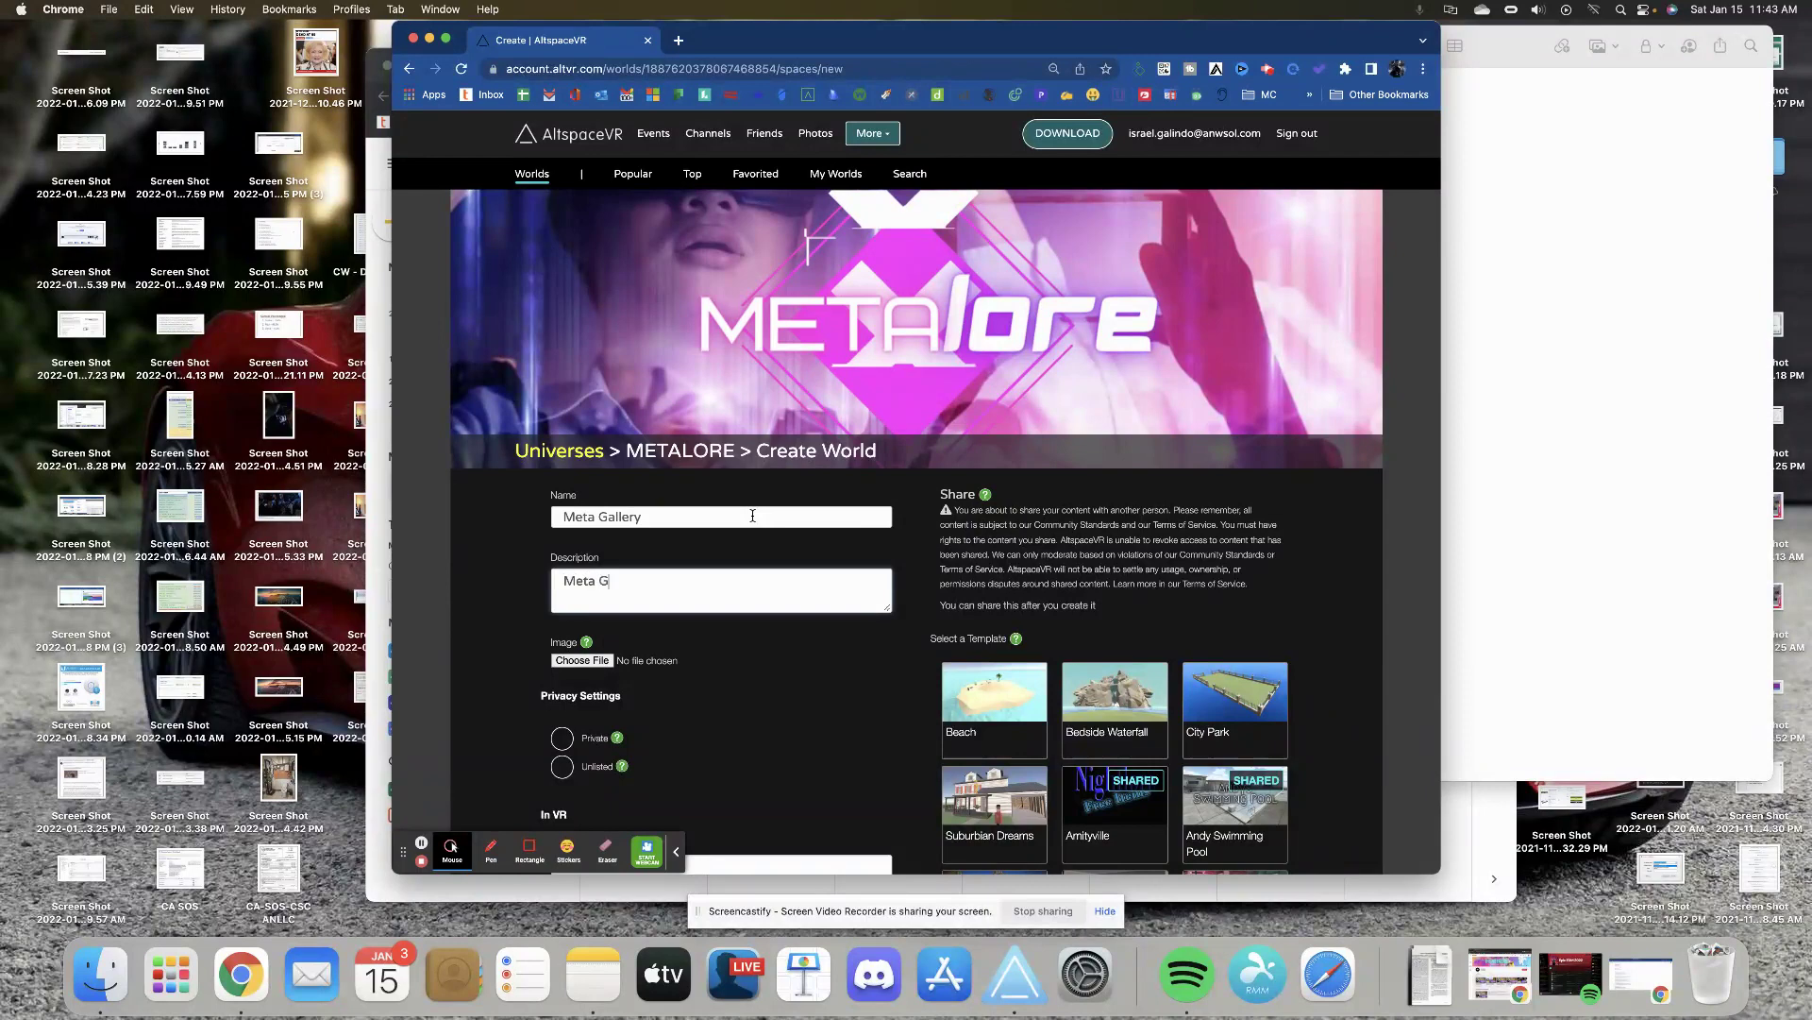
type("Metalore Gallery of Worlds")
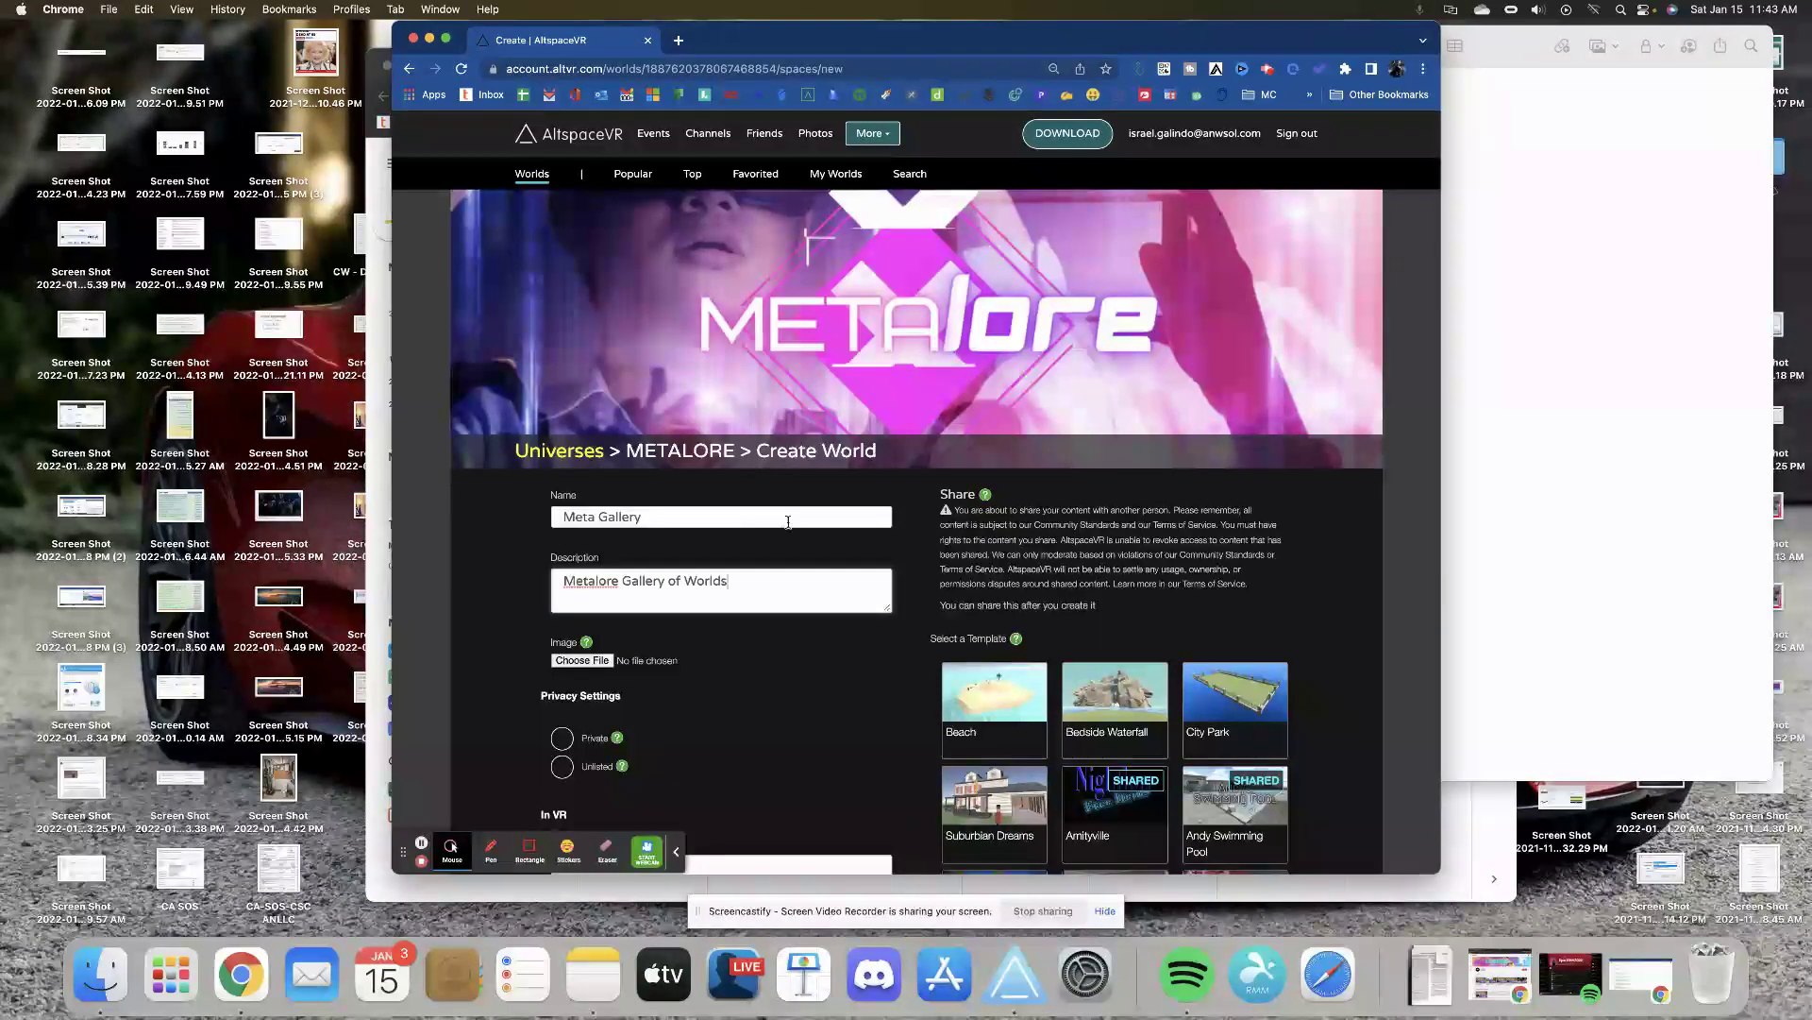
left_click(601, 518)
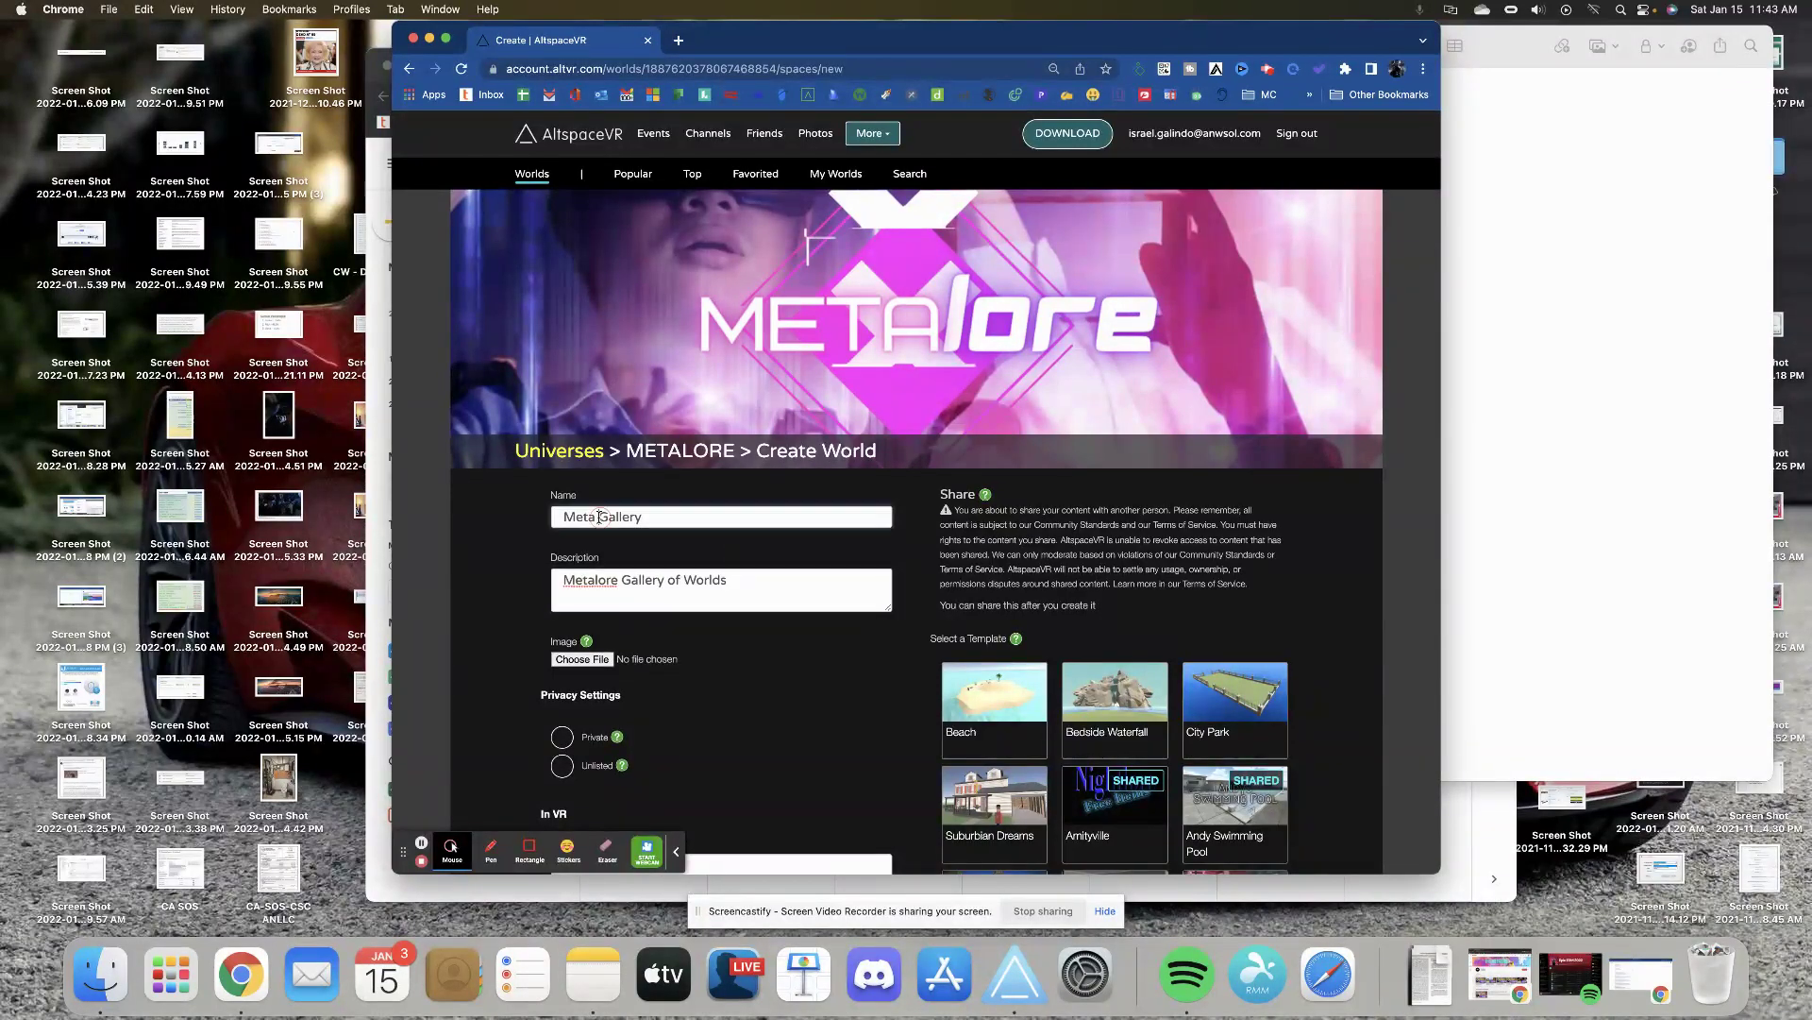
type("World")
scroll(824, 689, "down", 2)
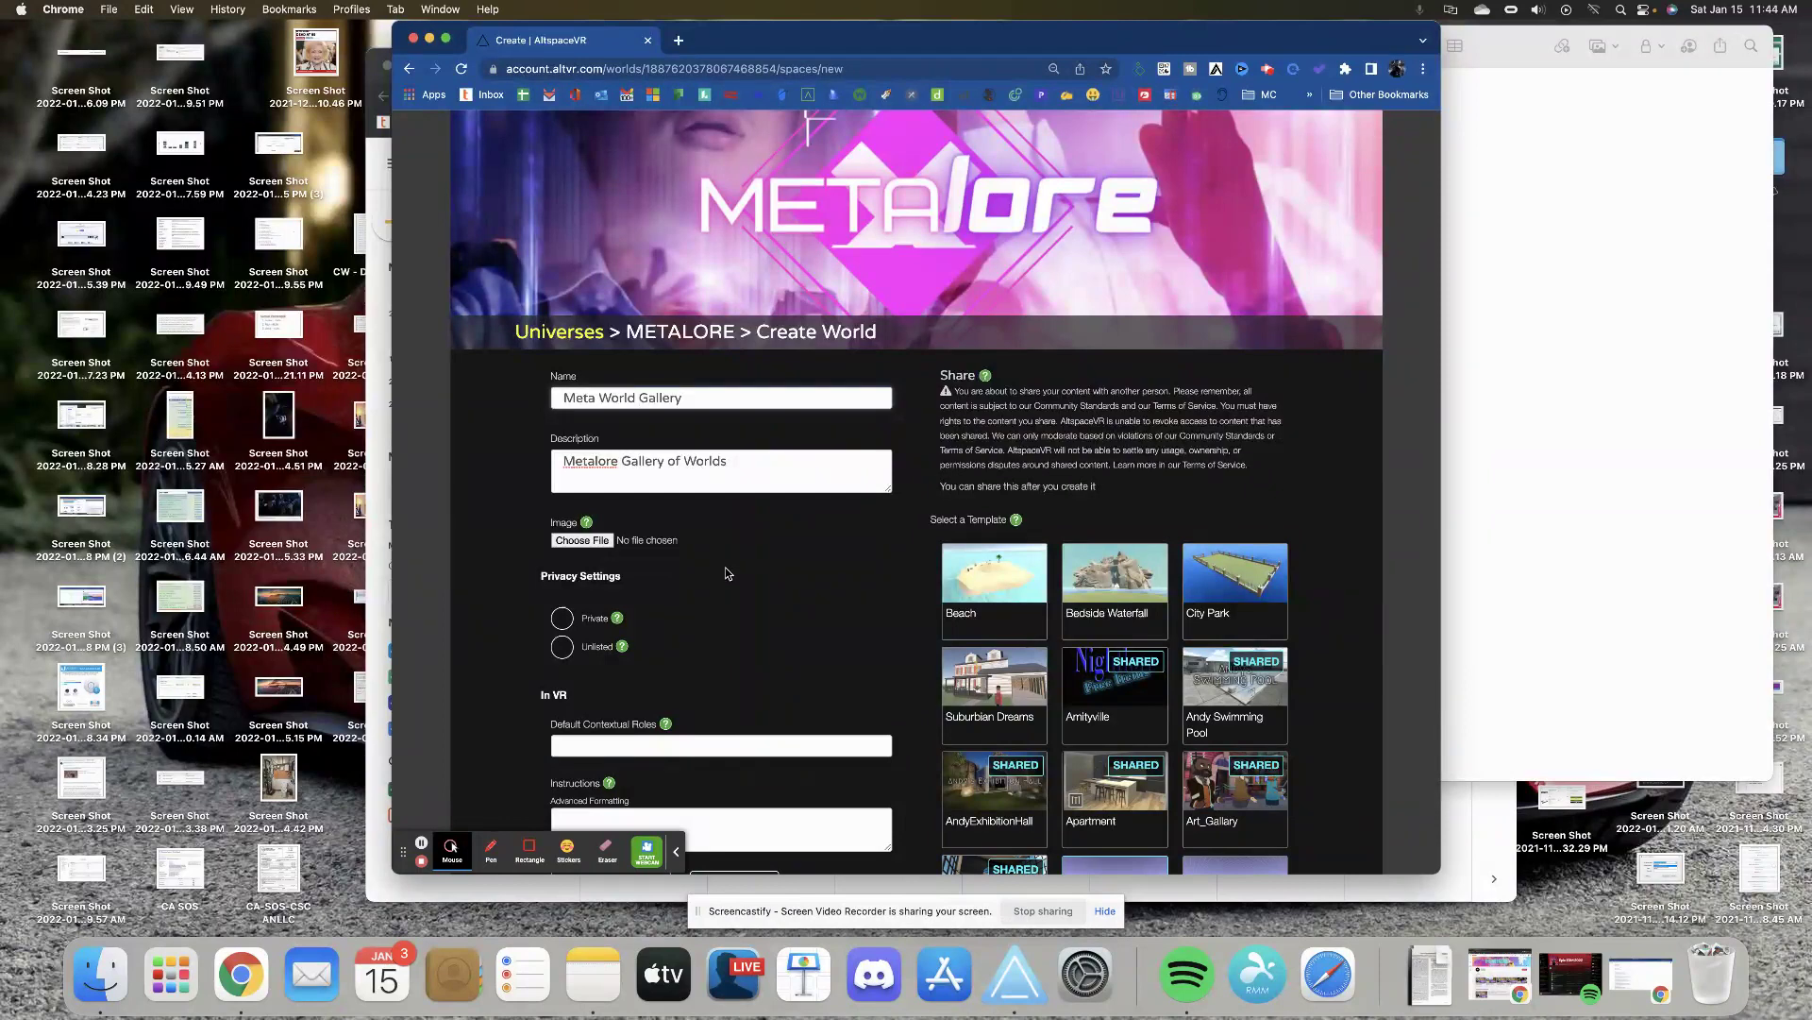
left_click(679, 39)
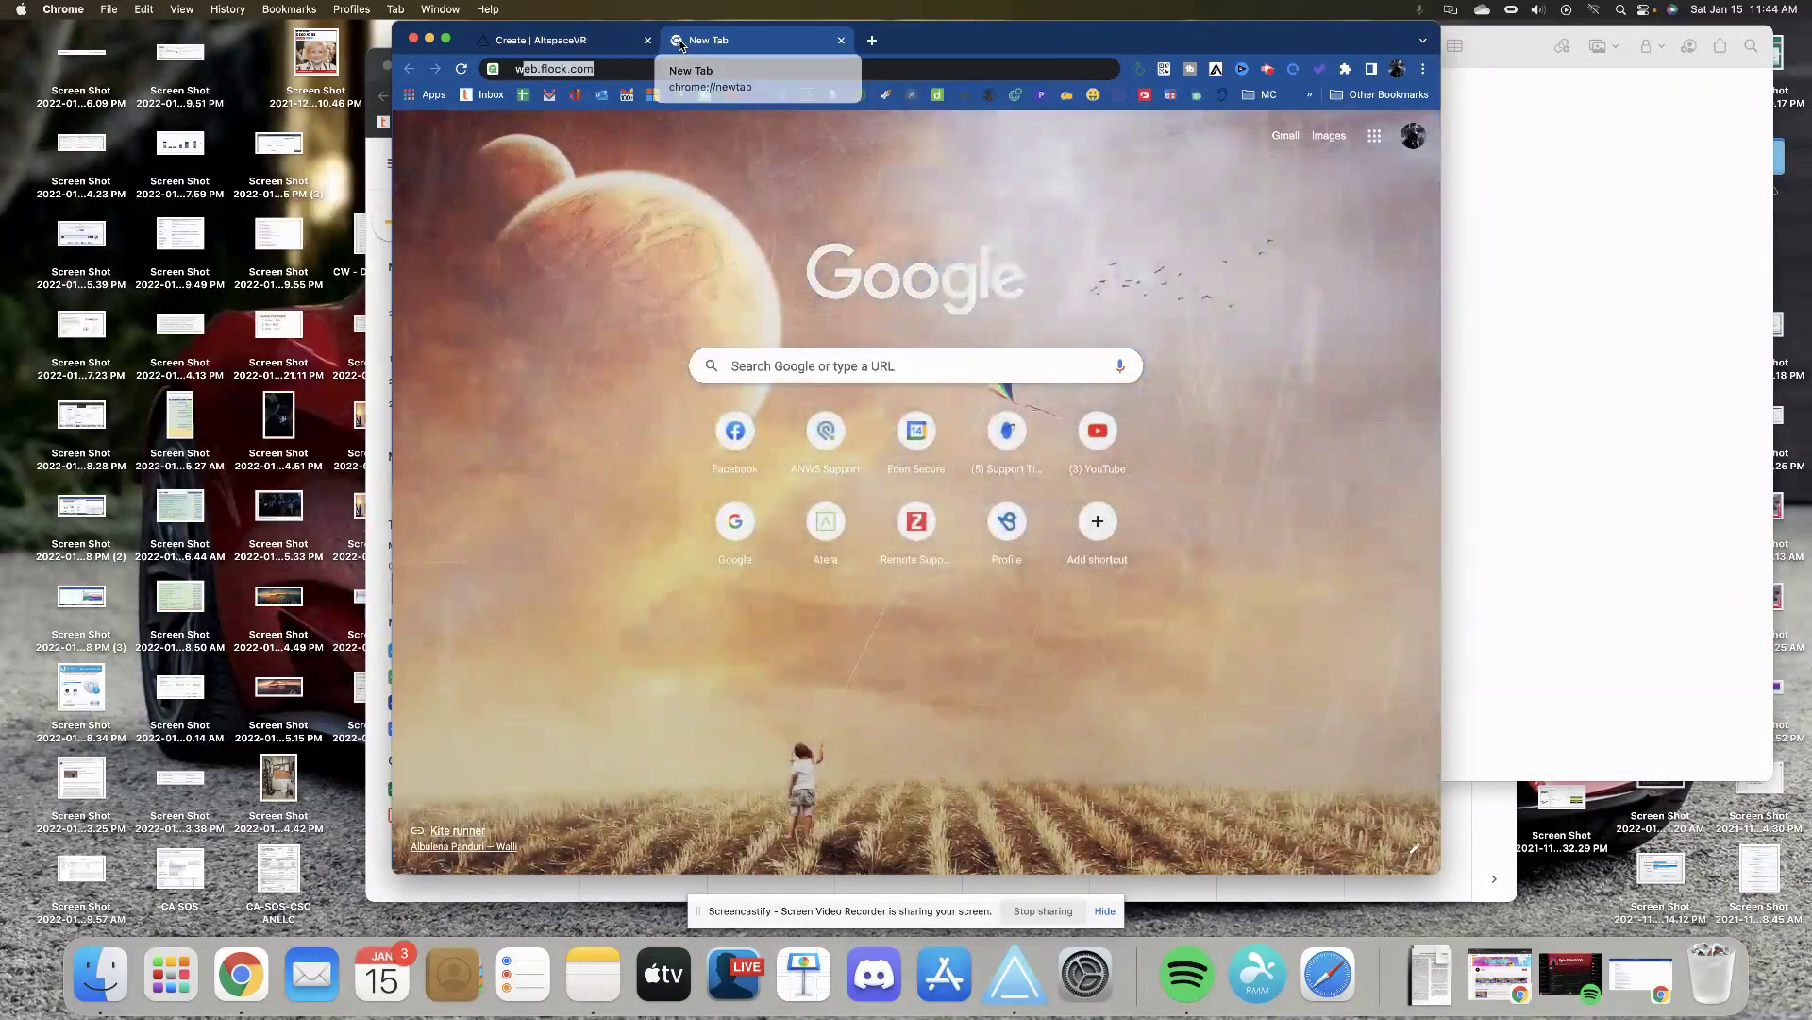
- Search Google Images for 'world gallery' and save an art-gallery photo as koetser-gallery in Downloads
type("world gallerhy")
key("Return")
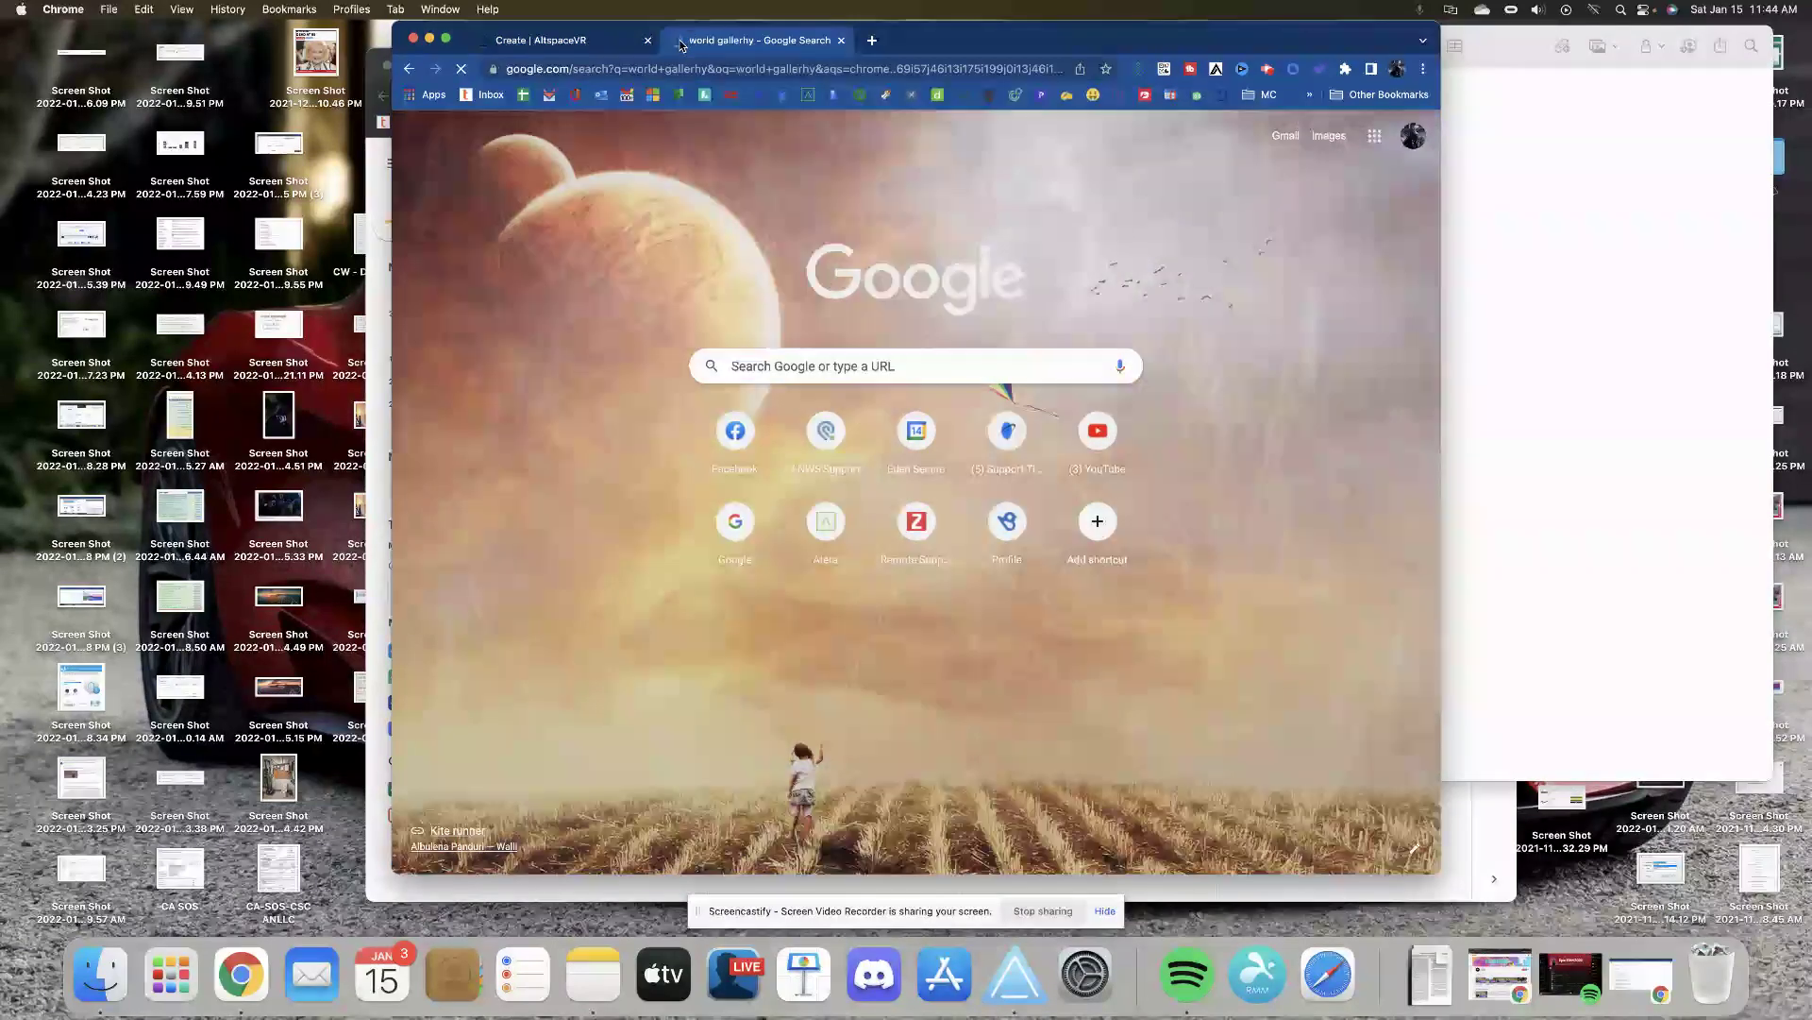
left_click(676, 272)
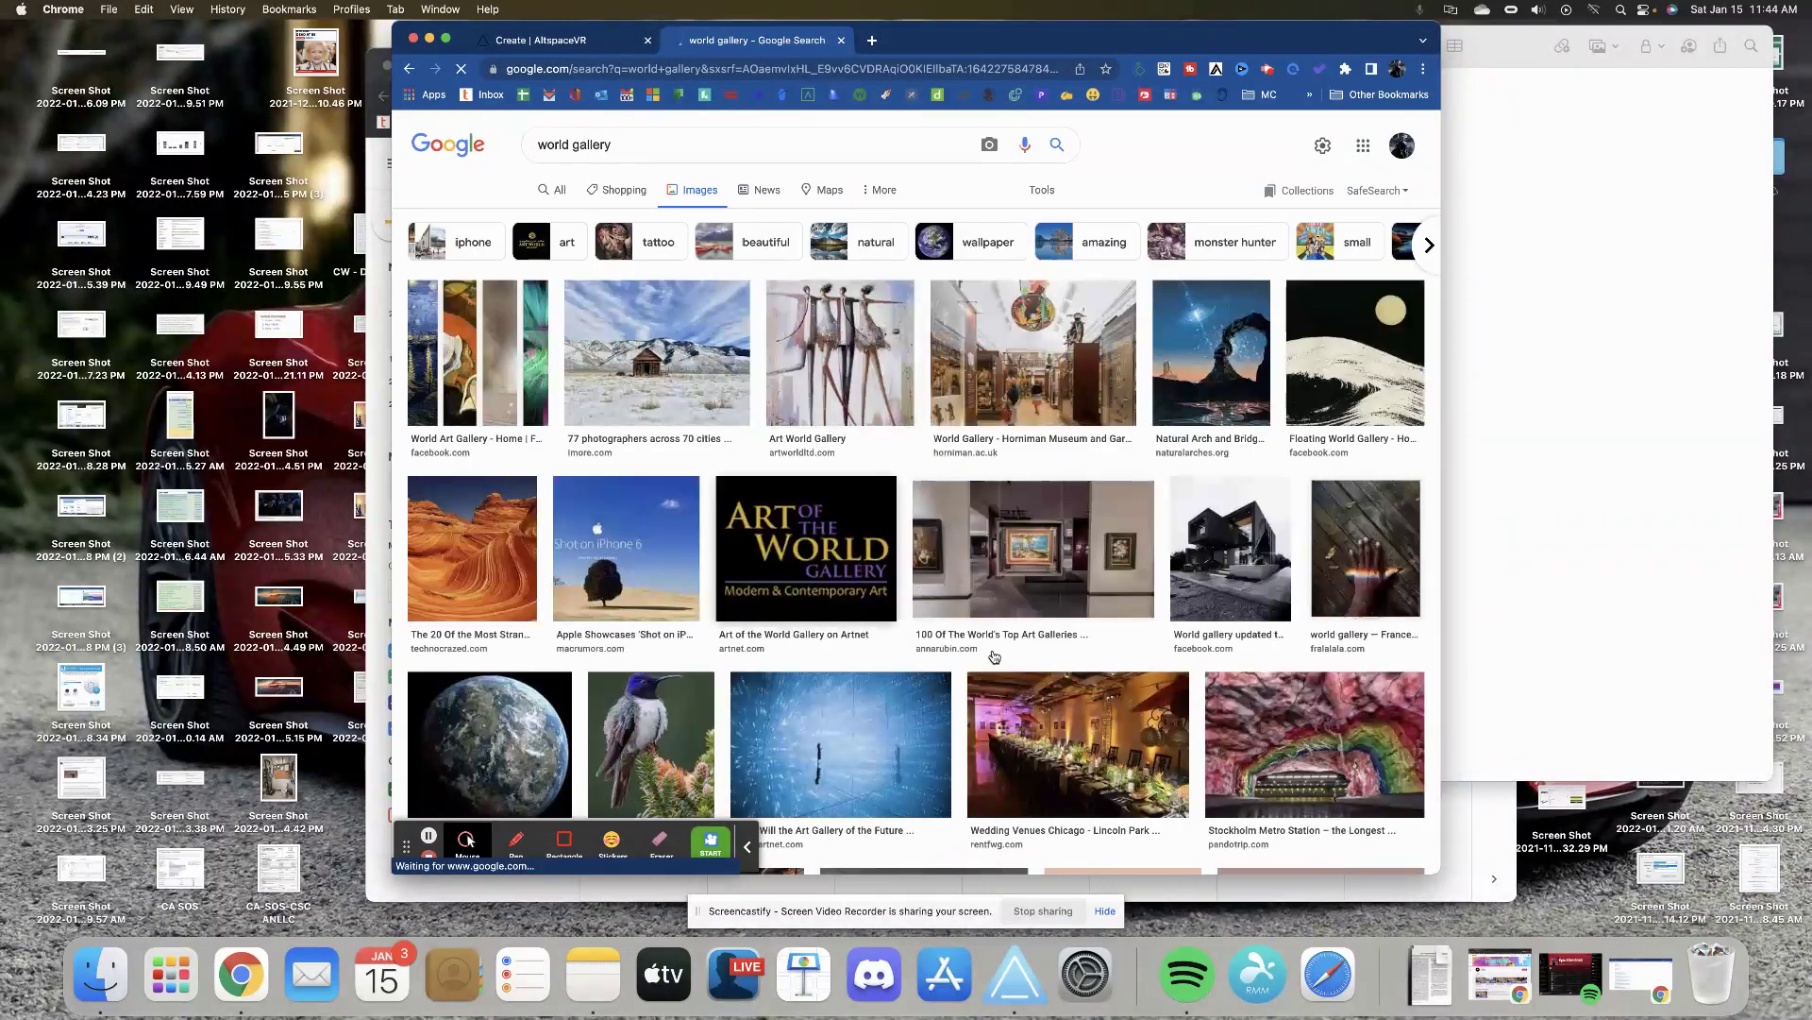
left_click(1034, 548)
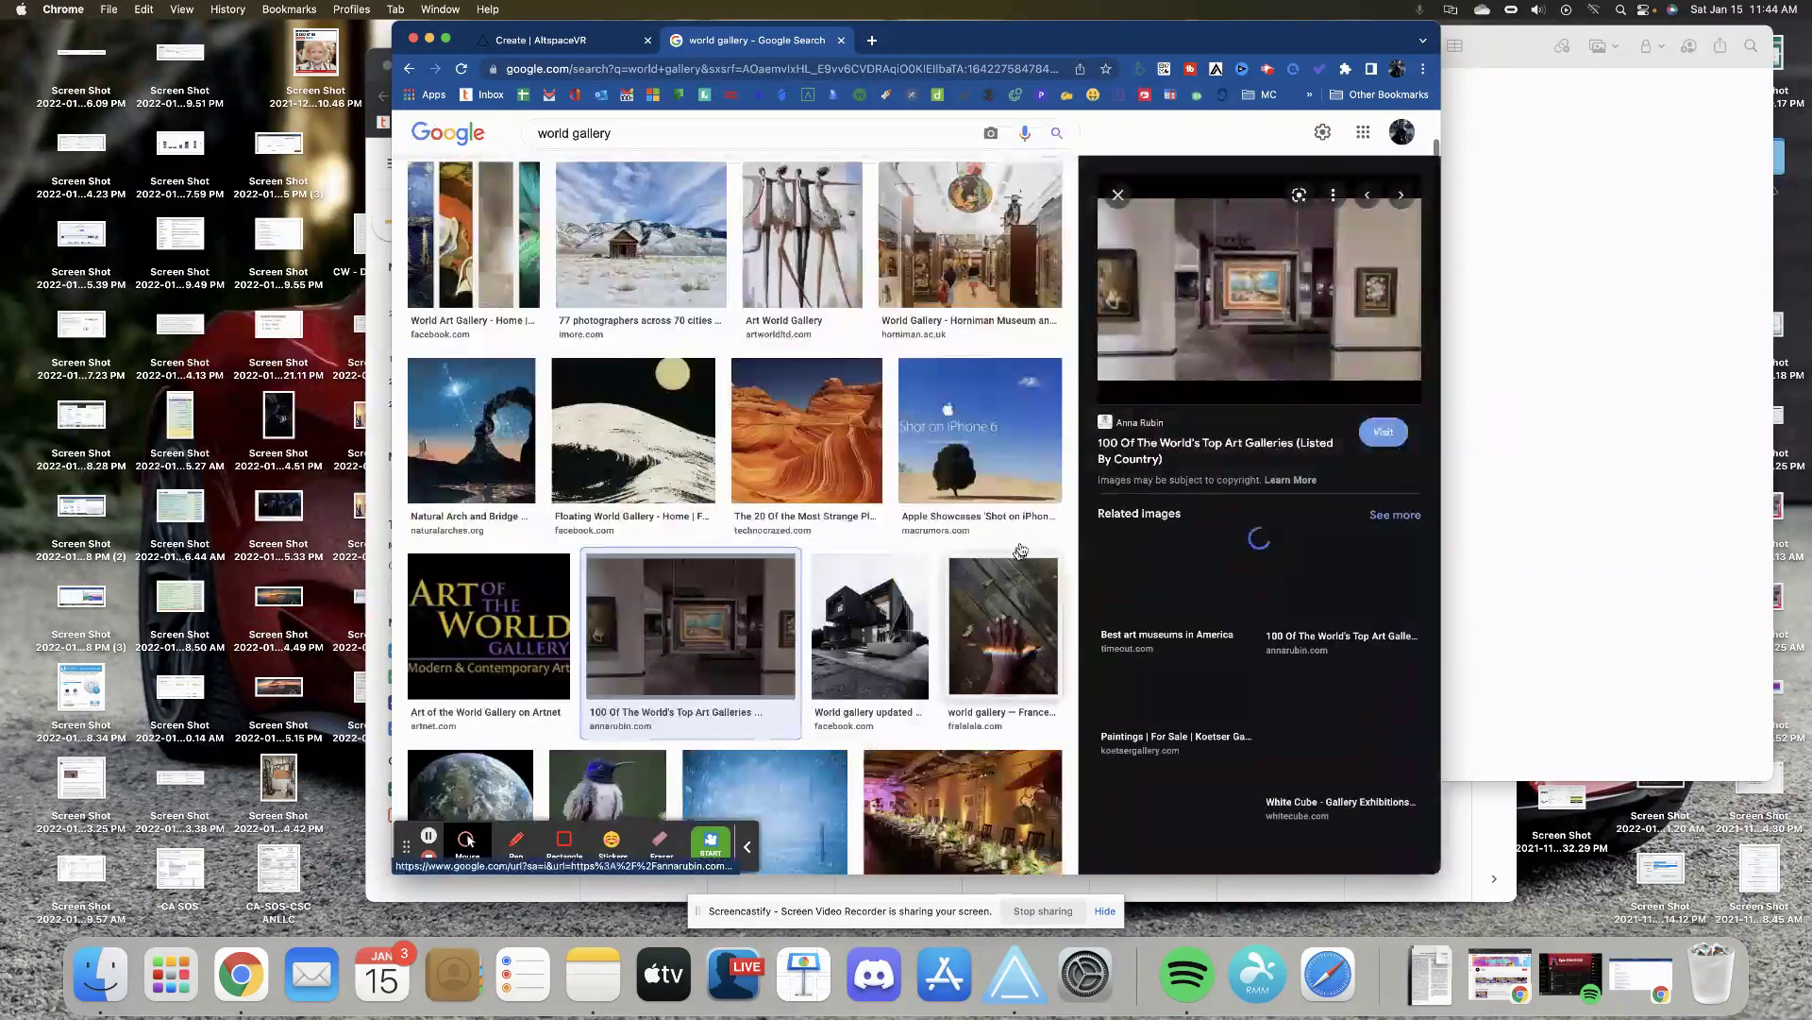
right_click(1216, 315)
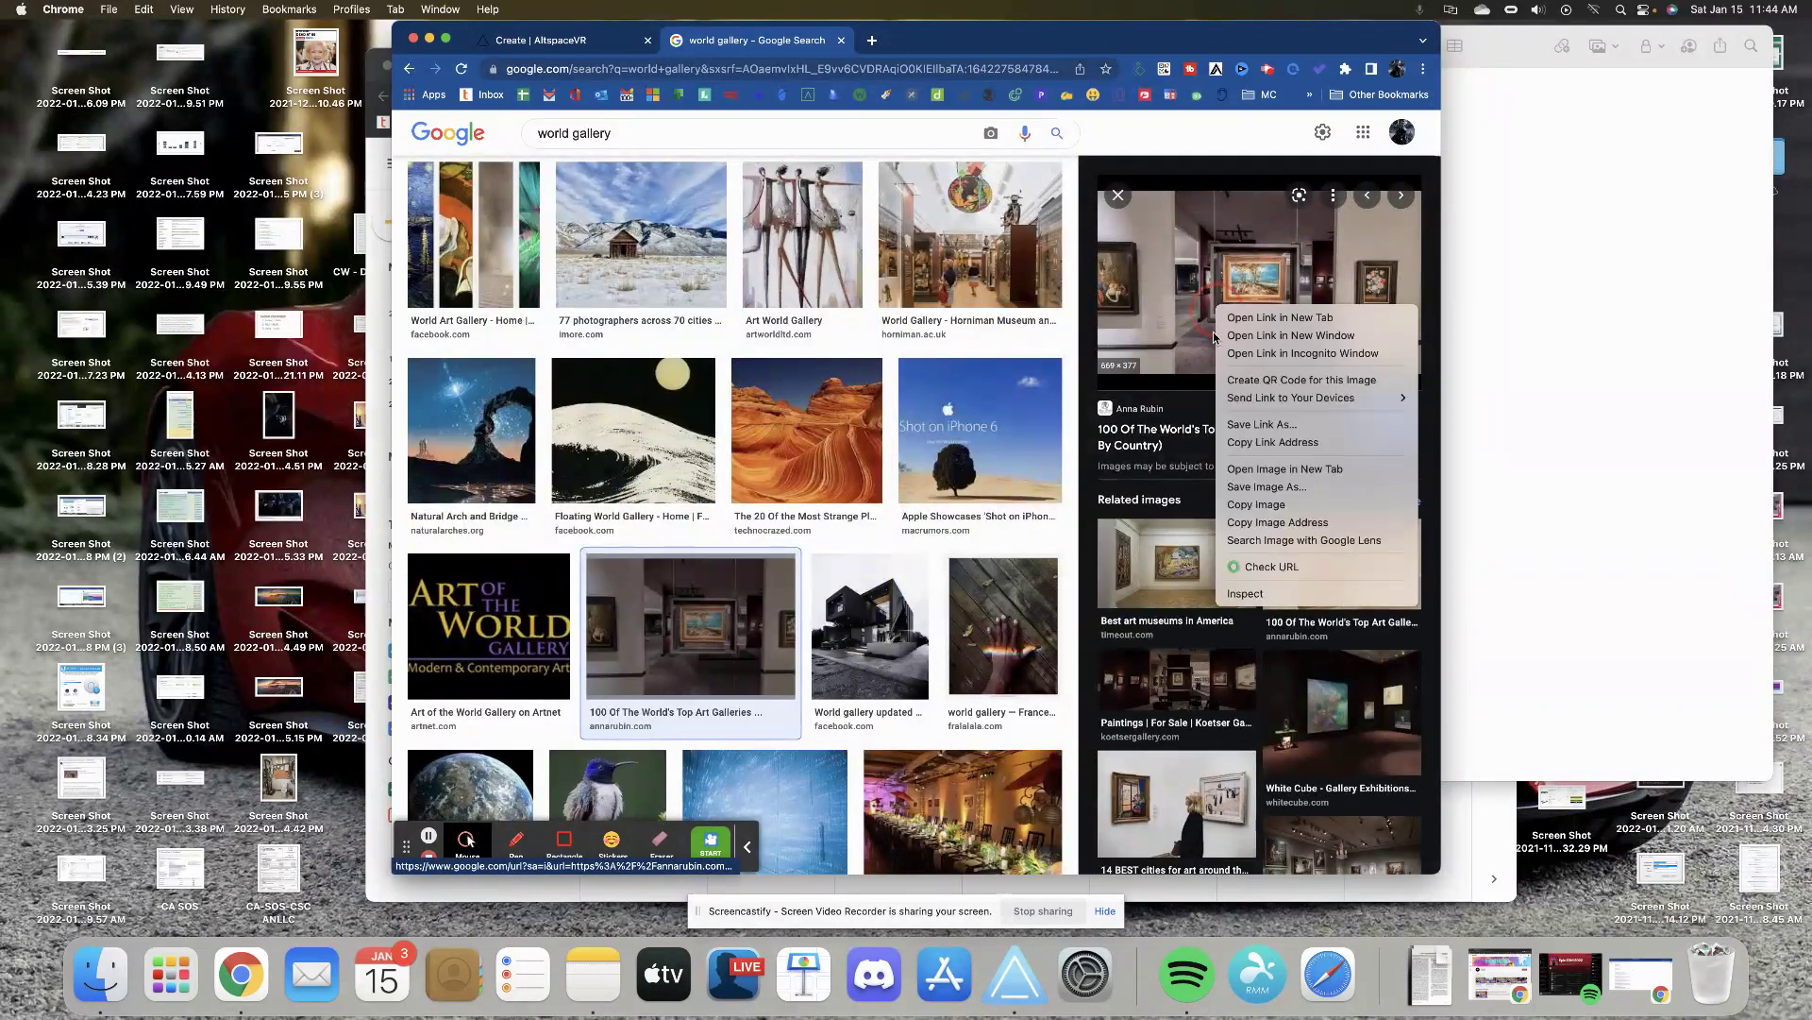
left_click(1266, 492)
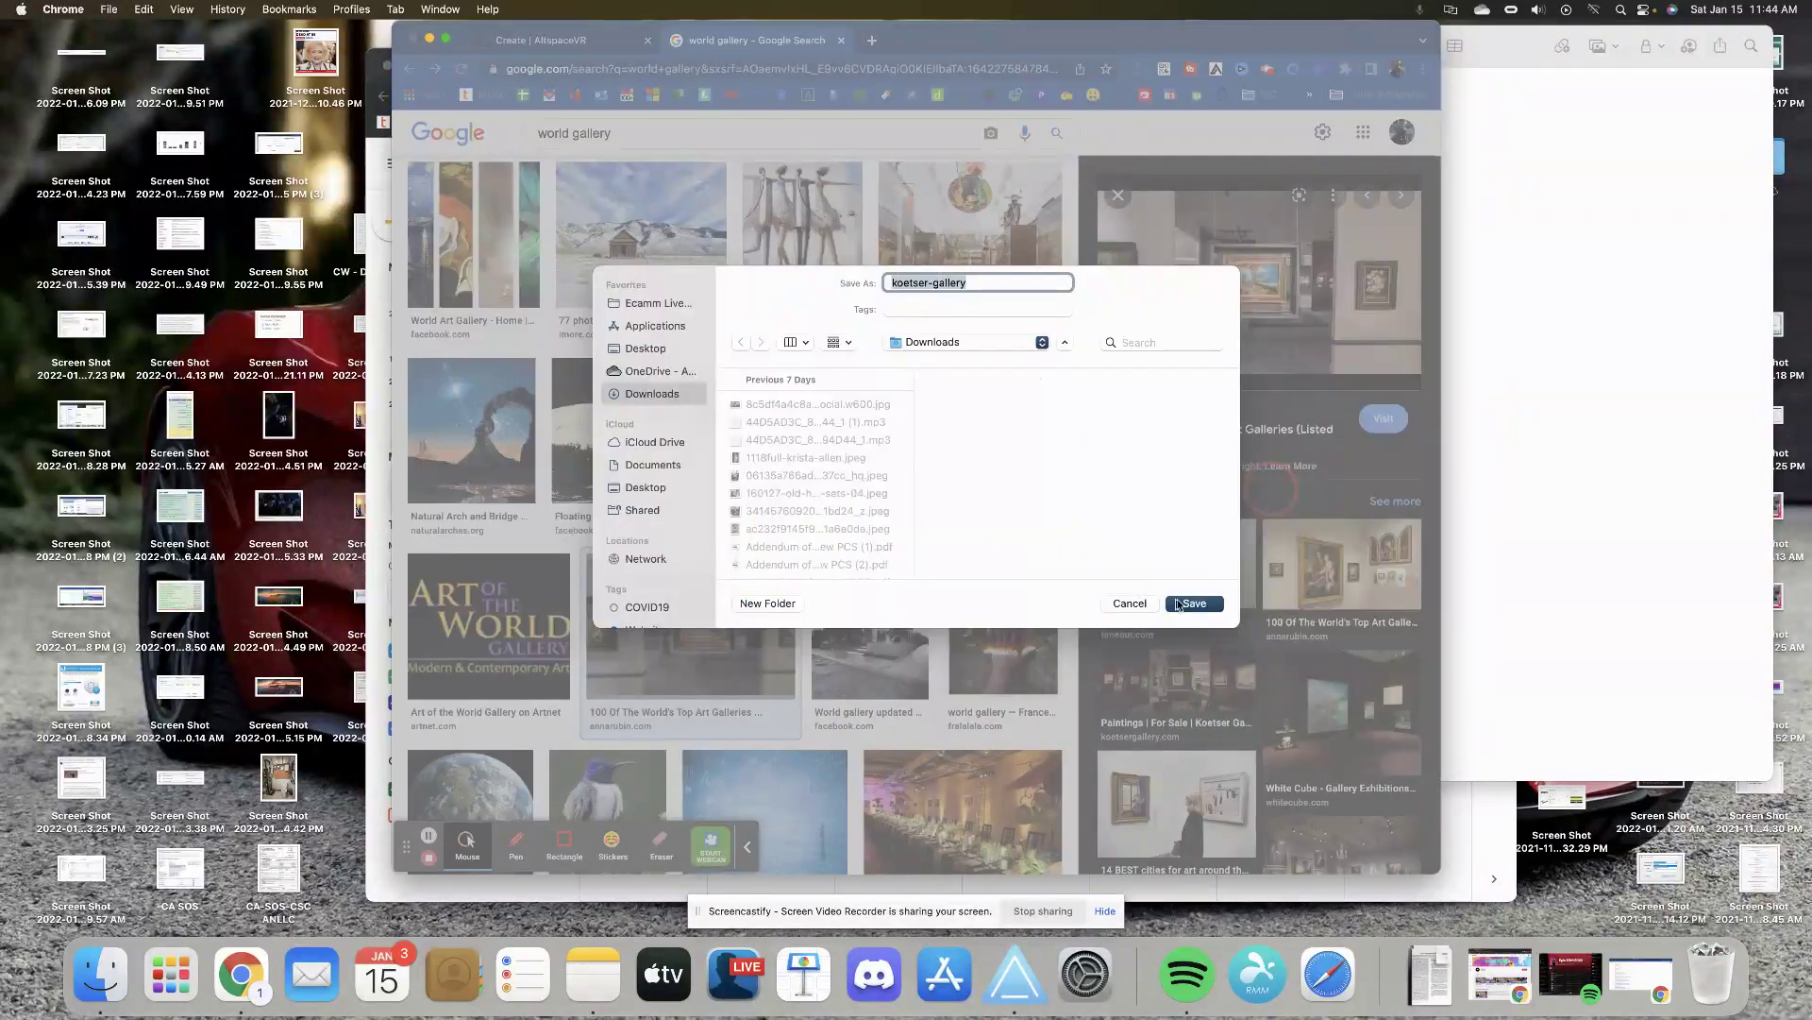
left_click(1181, 598)
left_click(733, 115)
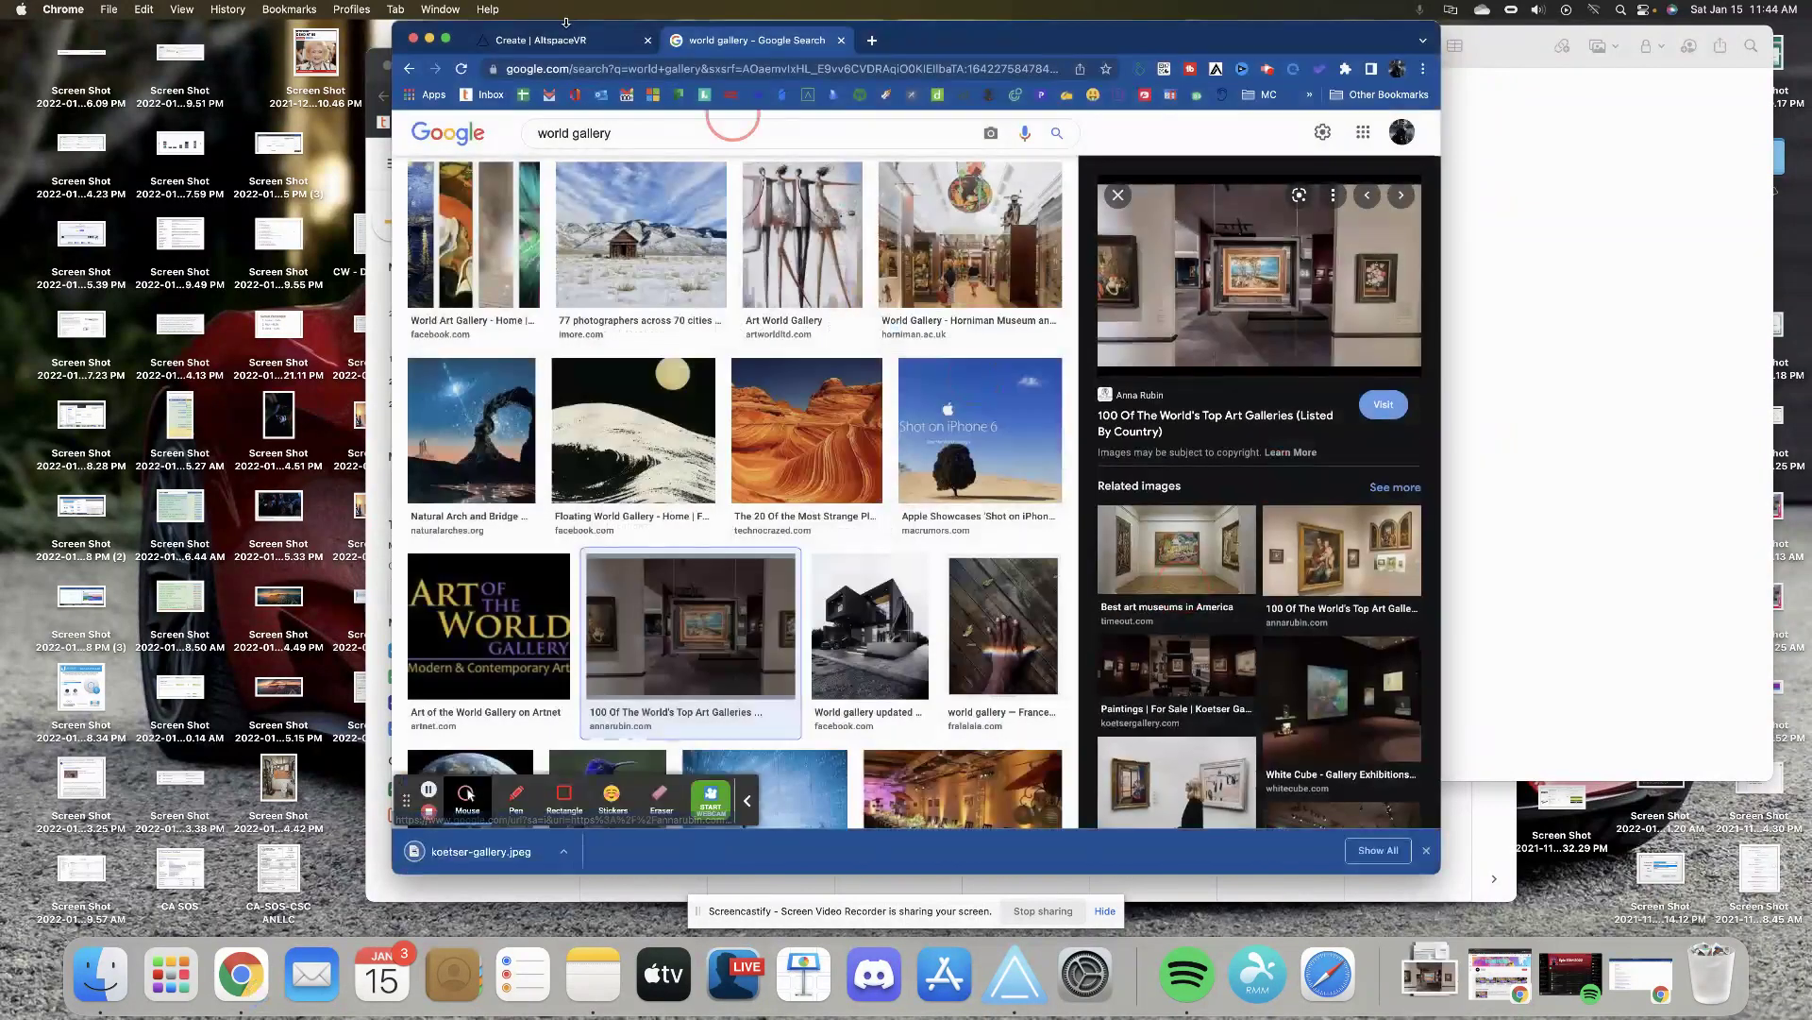
- Back on the Create World form, attach Downloads/koetser-gallery.jpeg as the world image
left_click(567, 43)
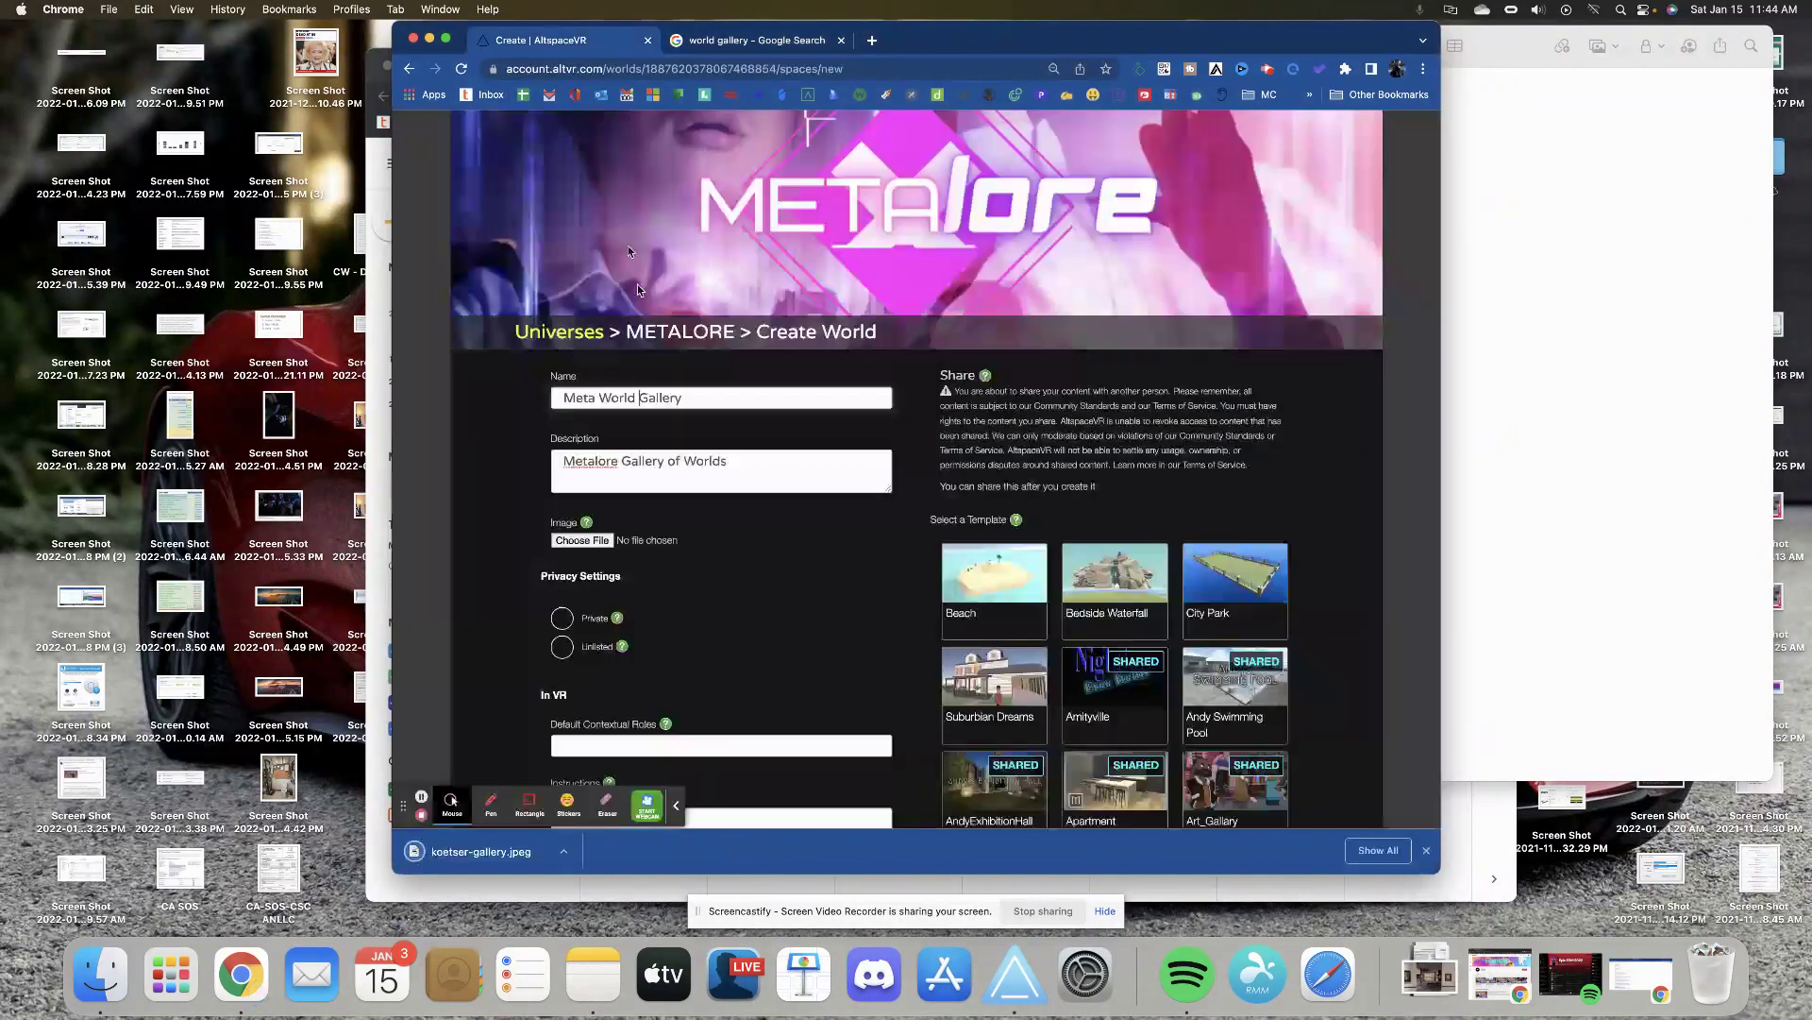
left_click(582, 540)
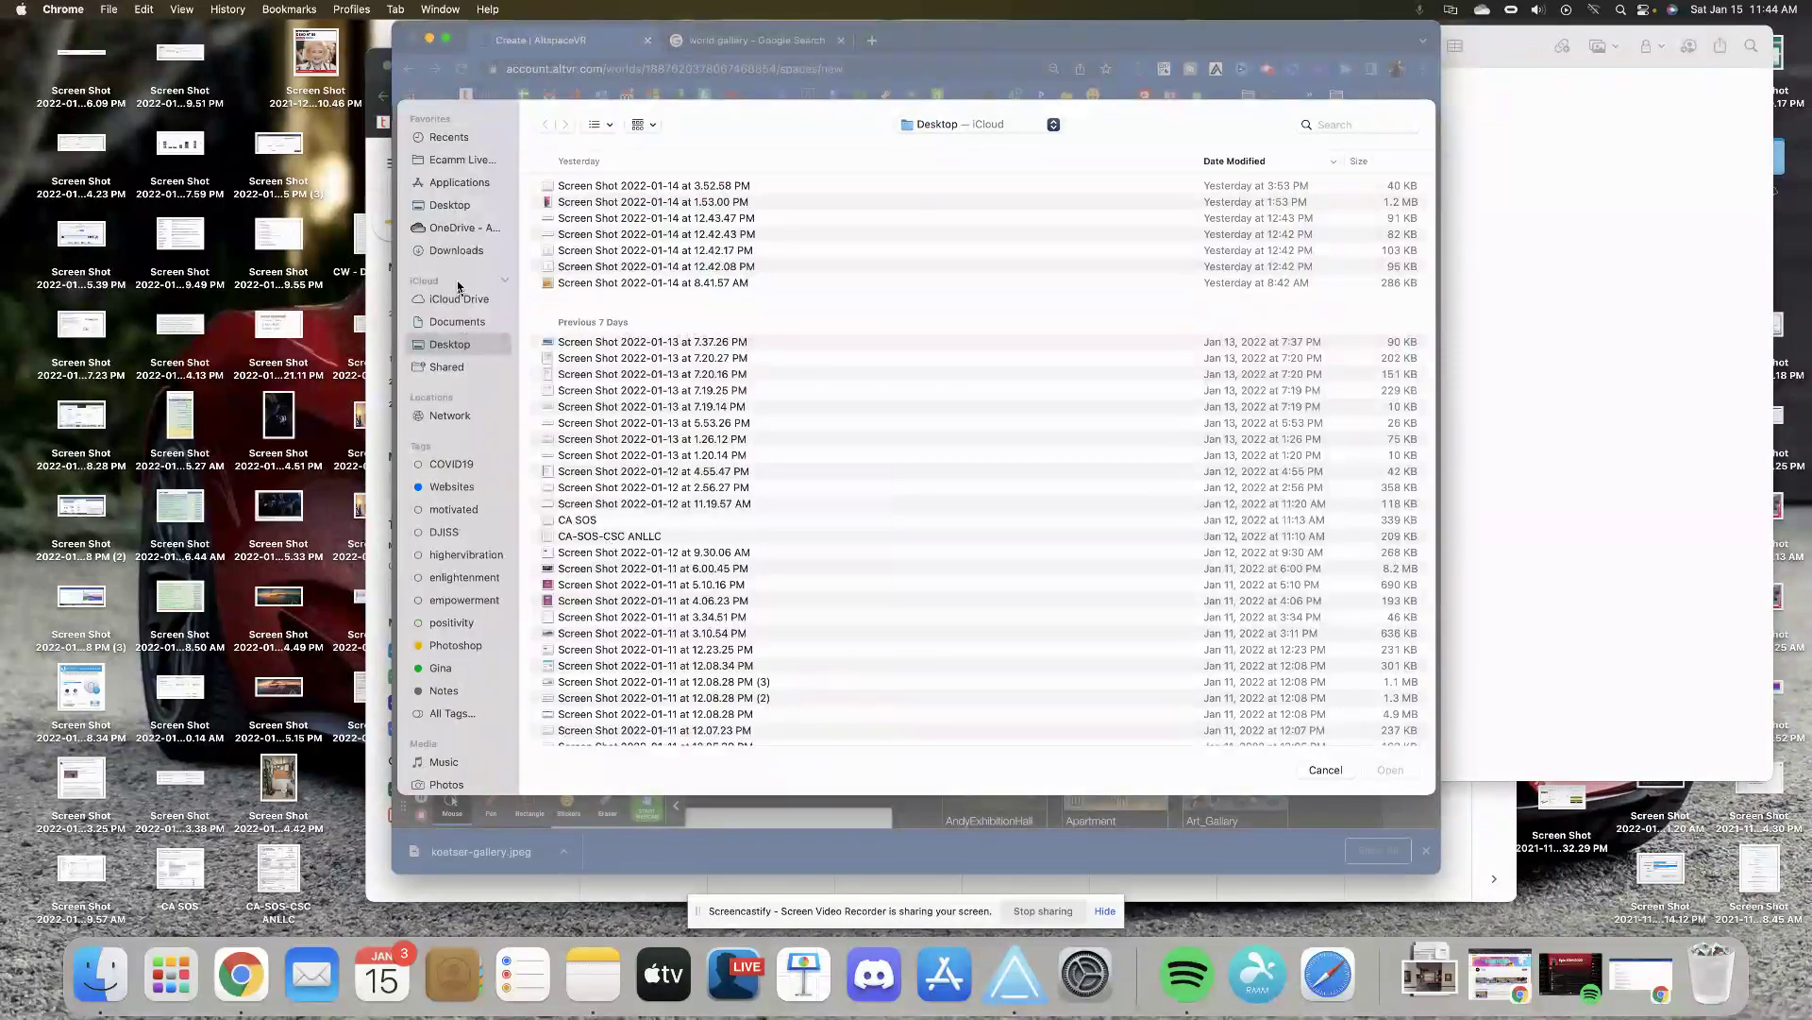
left_click(458, 252)
double_click(578, 187)
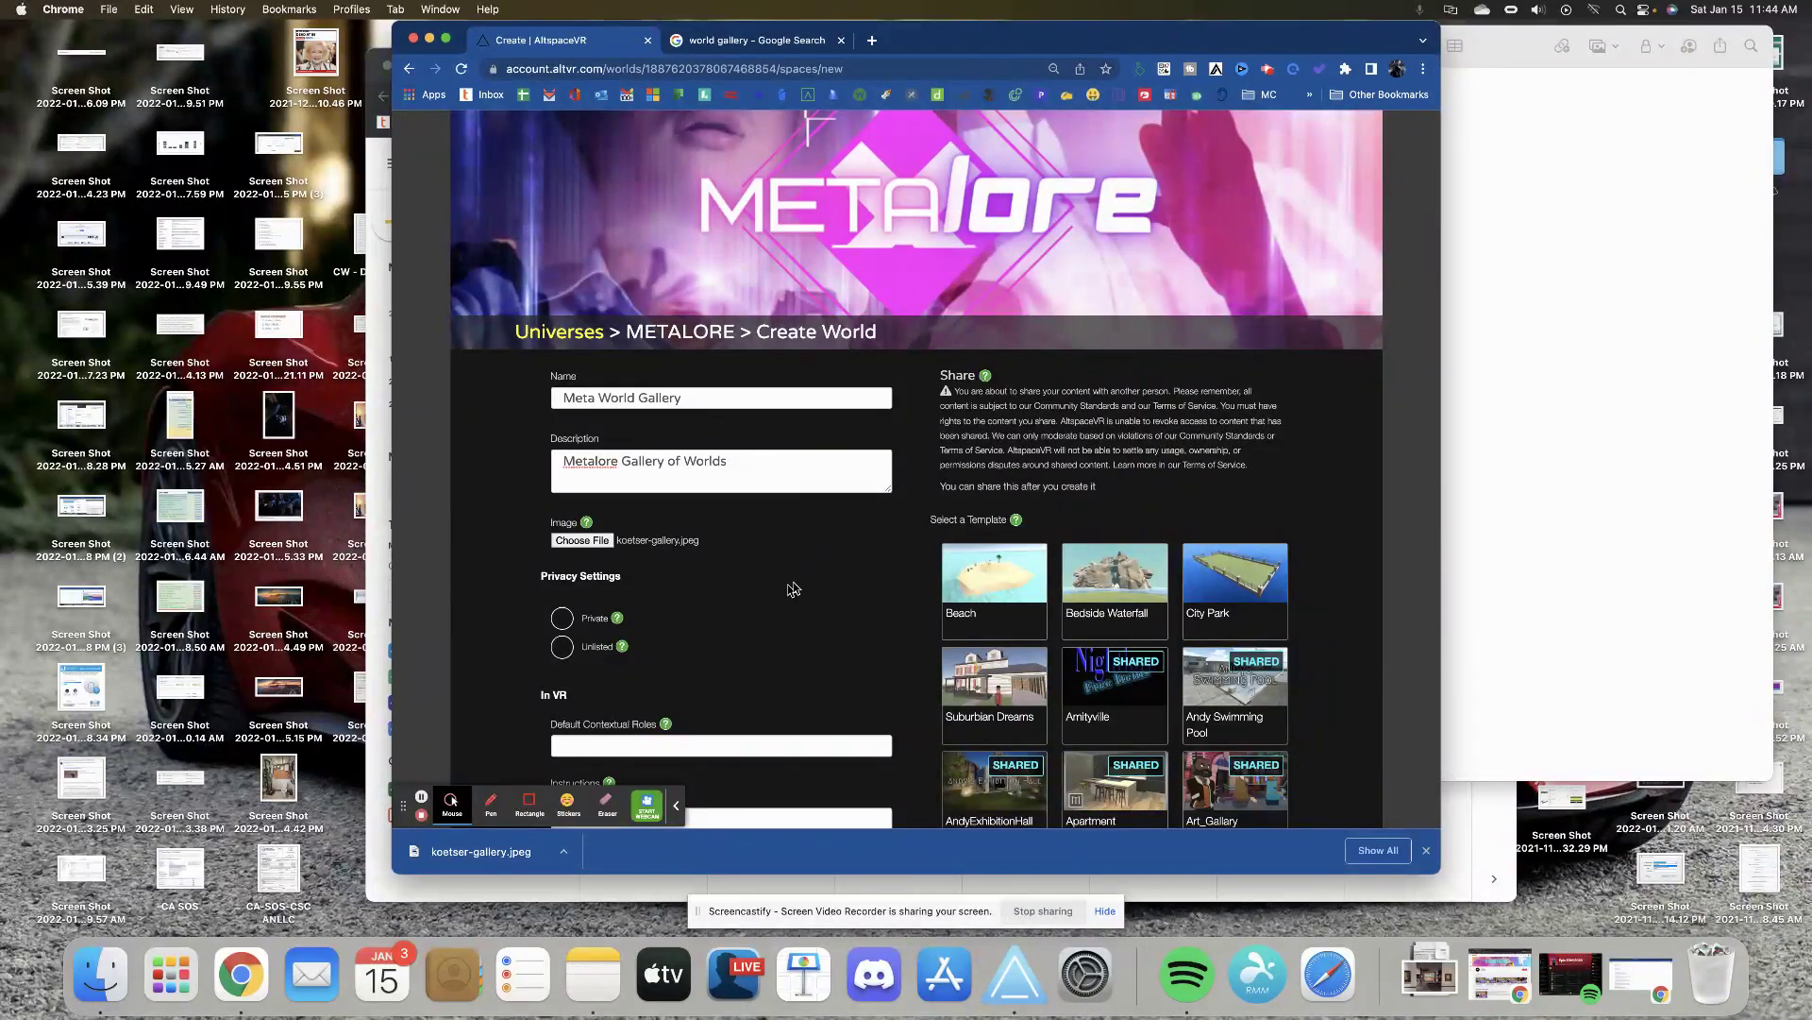
scroll(806, 591, "down", 3)
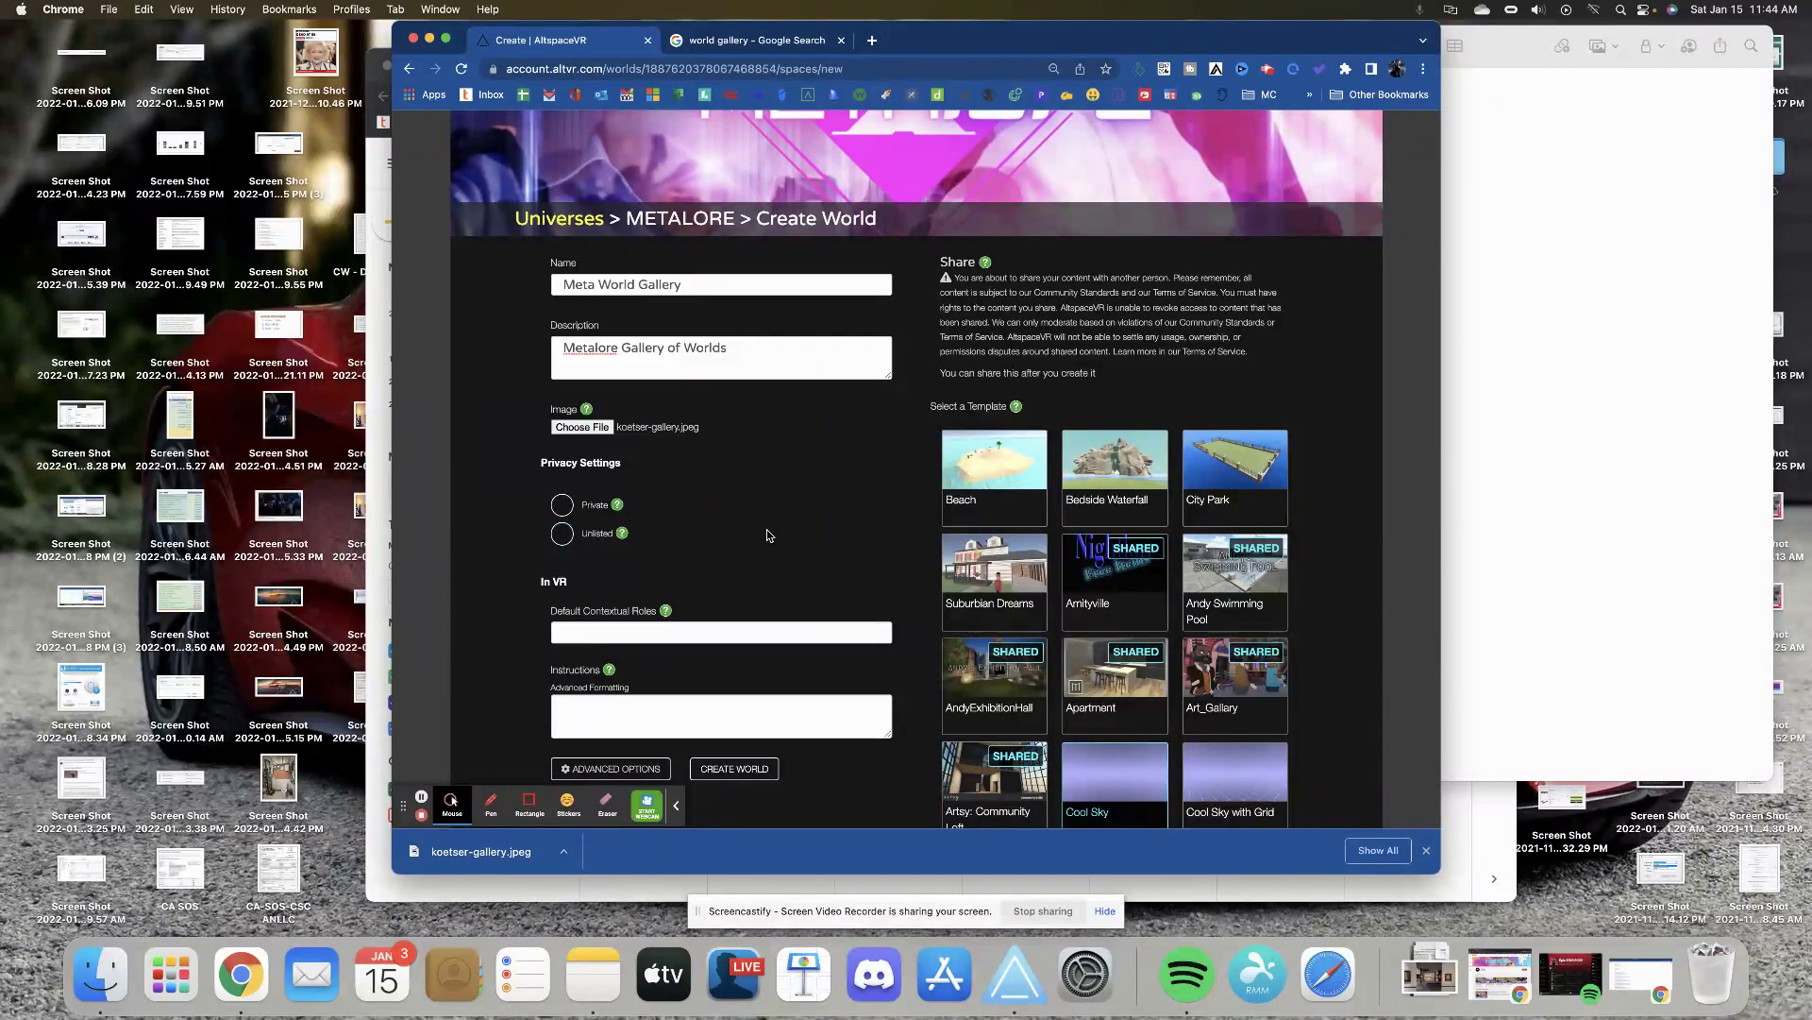
scroll(766, 530, "down", 4)
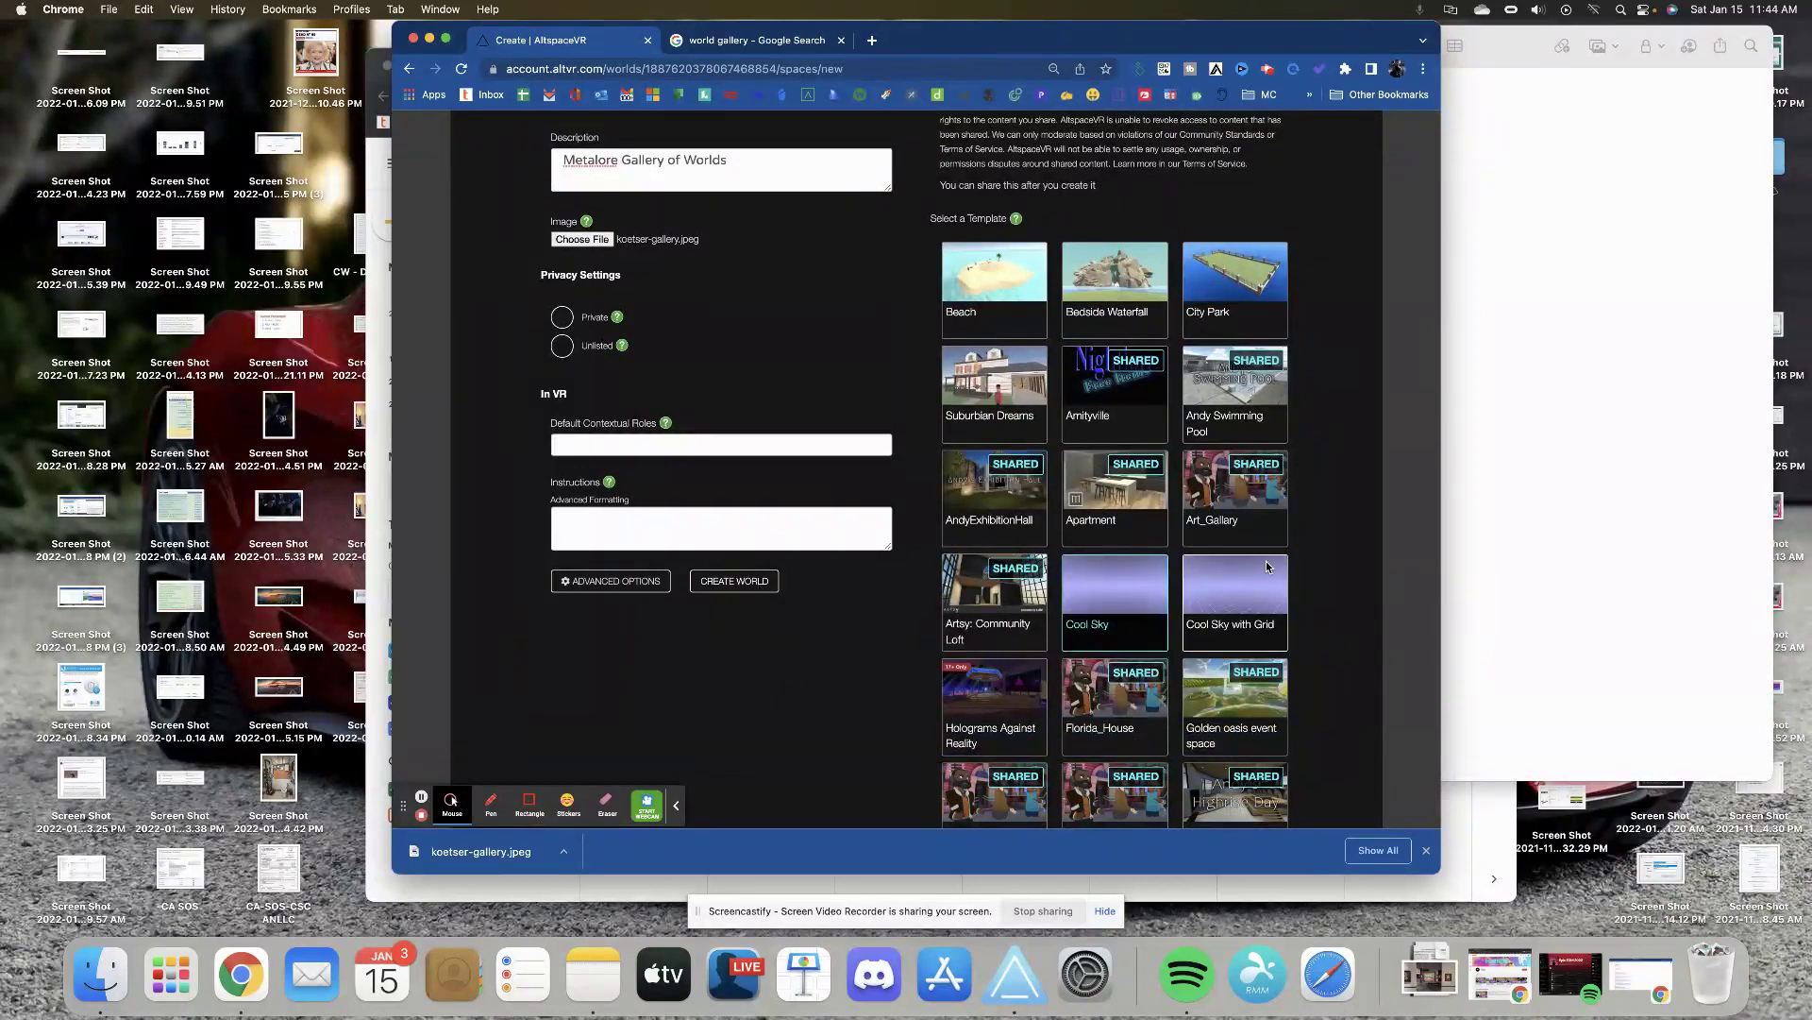
scroll(1330, 547, "down", 2)
scroll(1330, 547, "down", 3)
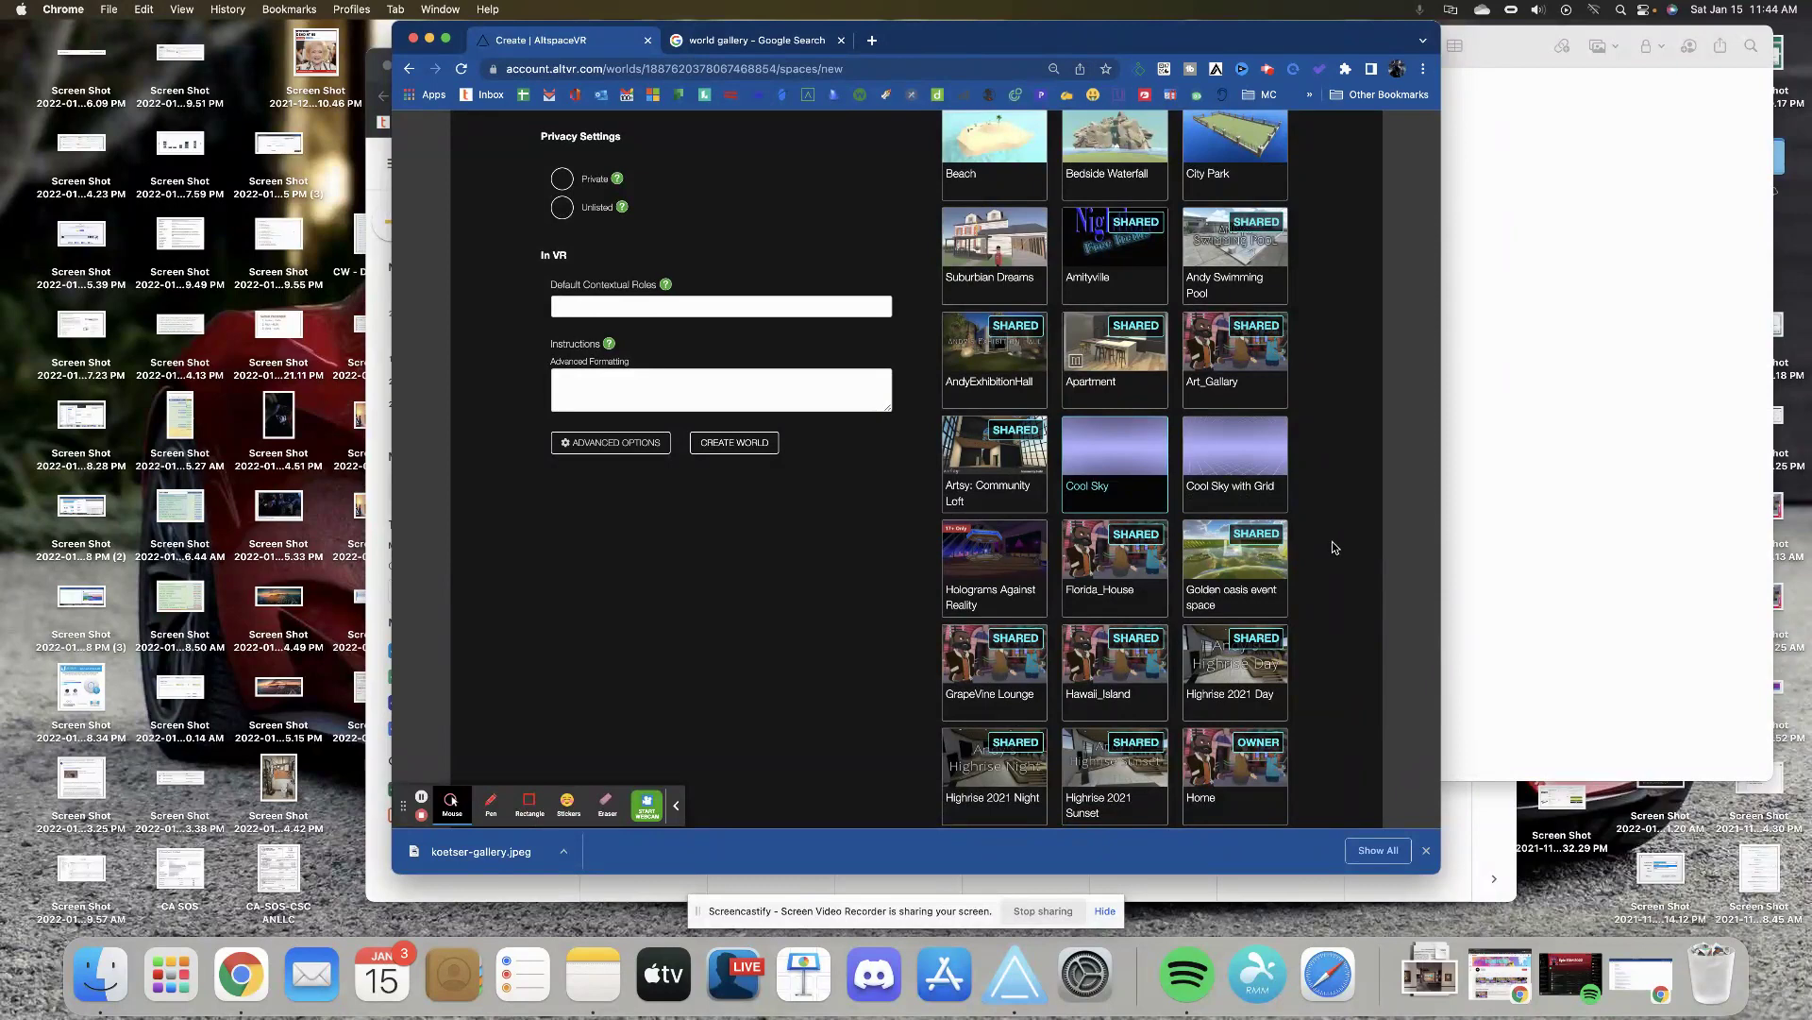
scroll(1333, 547, "up", 1)
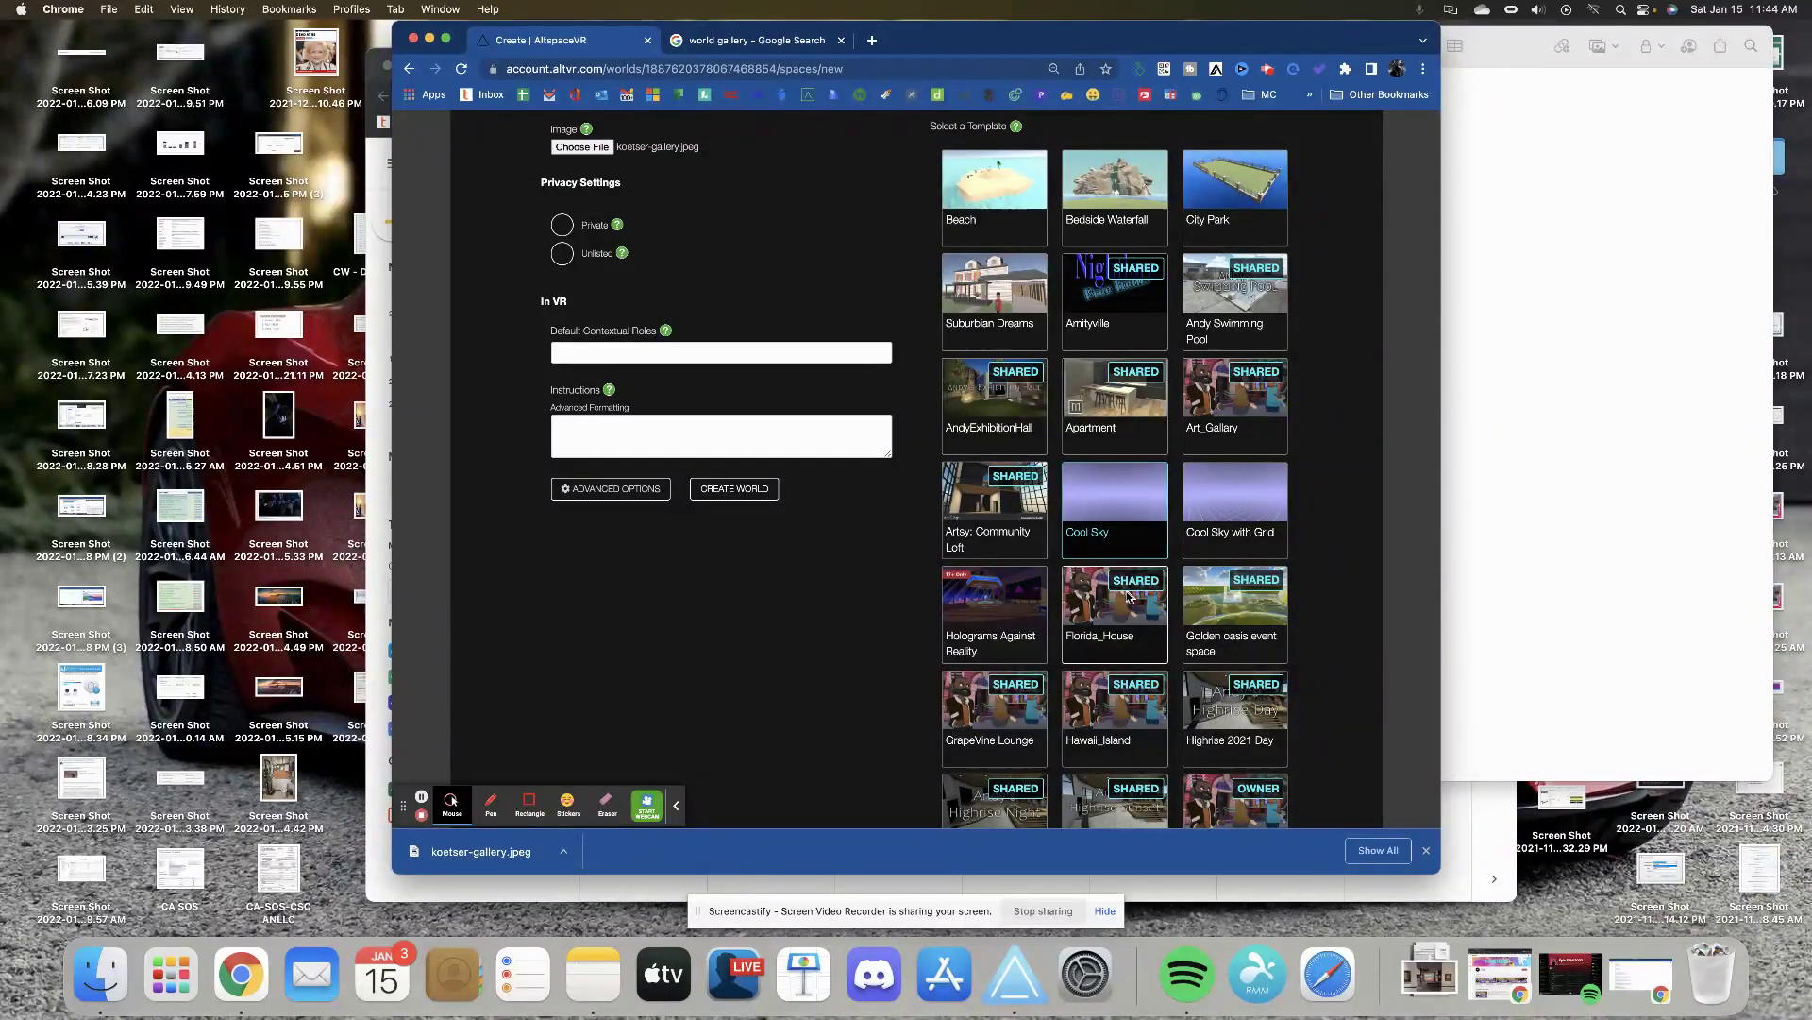
scroll(1126, 595, "down", 3)
scroll(1126, 595, "down", 5)
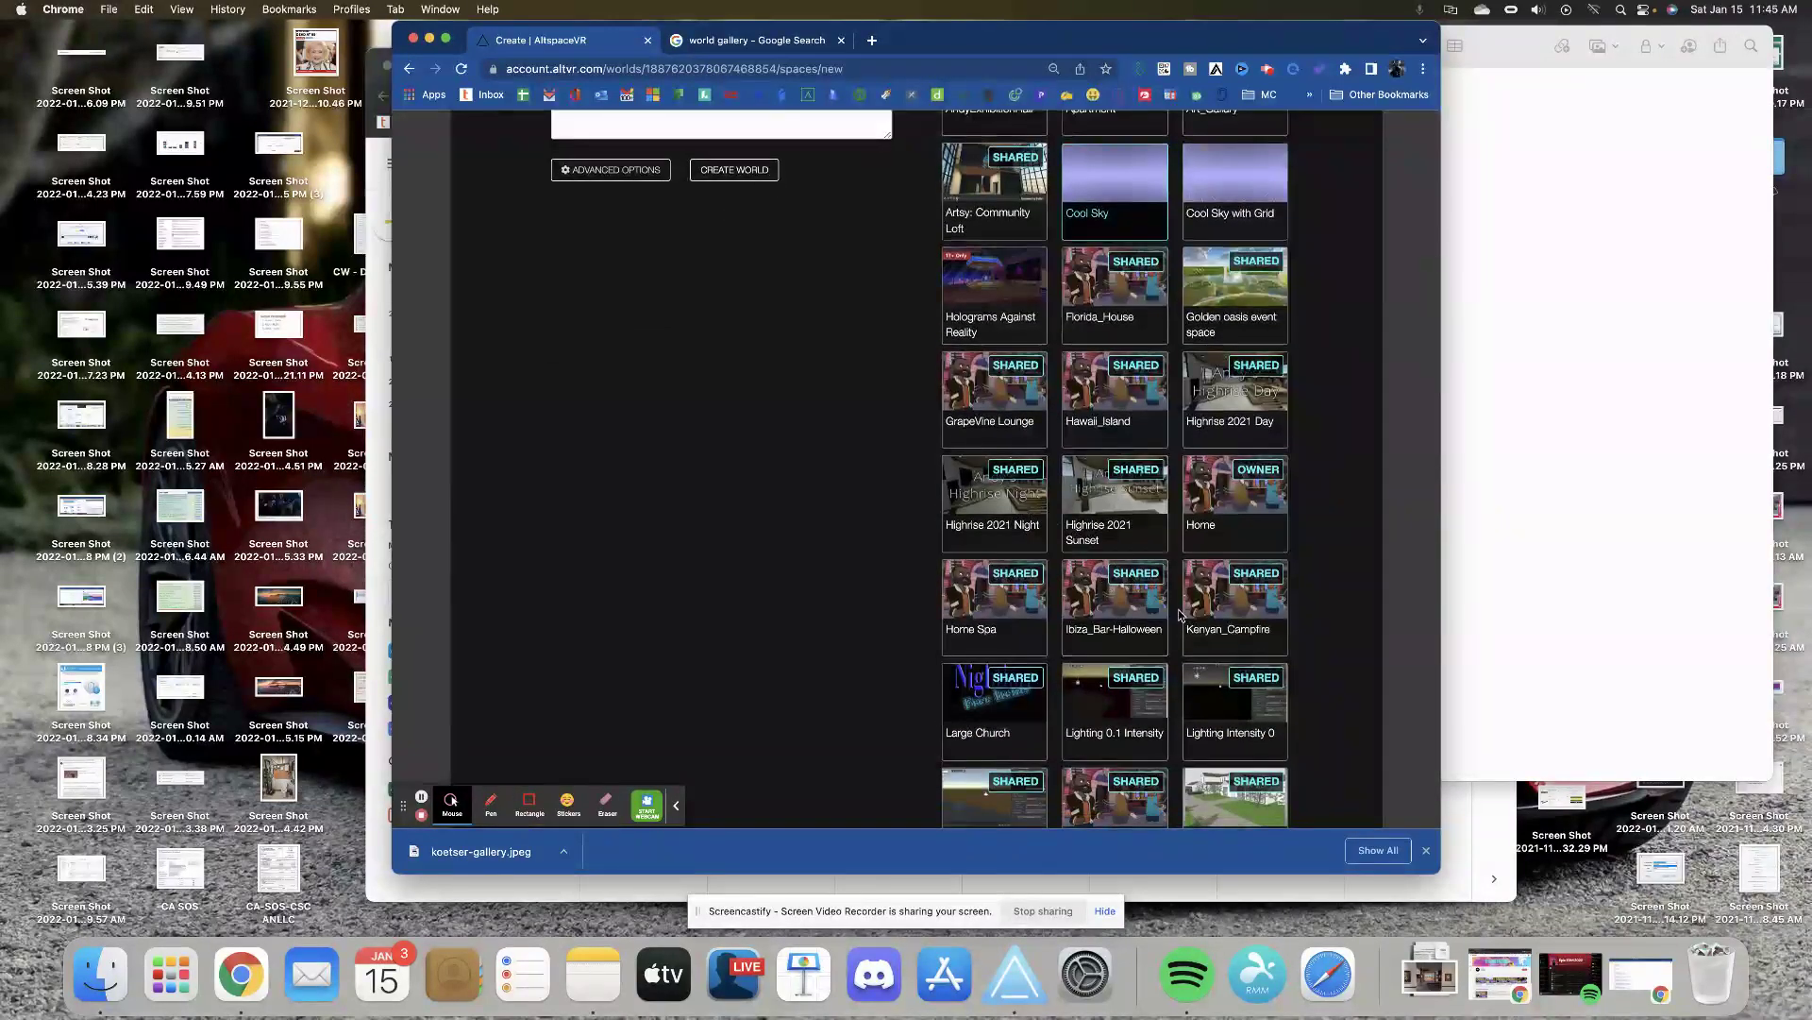
scroll(1207, 642, "down", 3)
scroll(1208, 642, "down", 4)
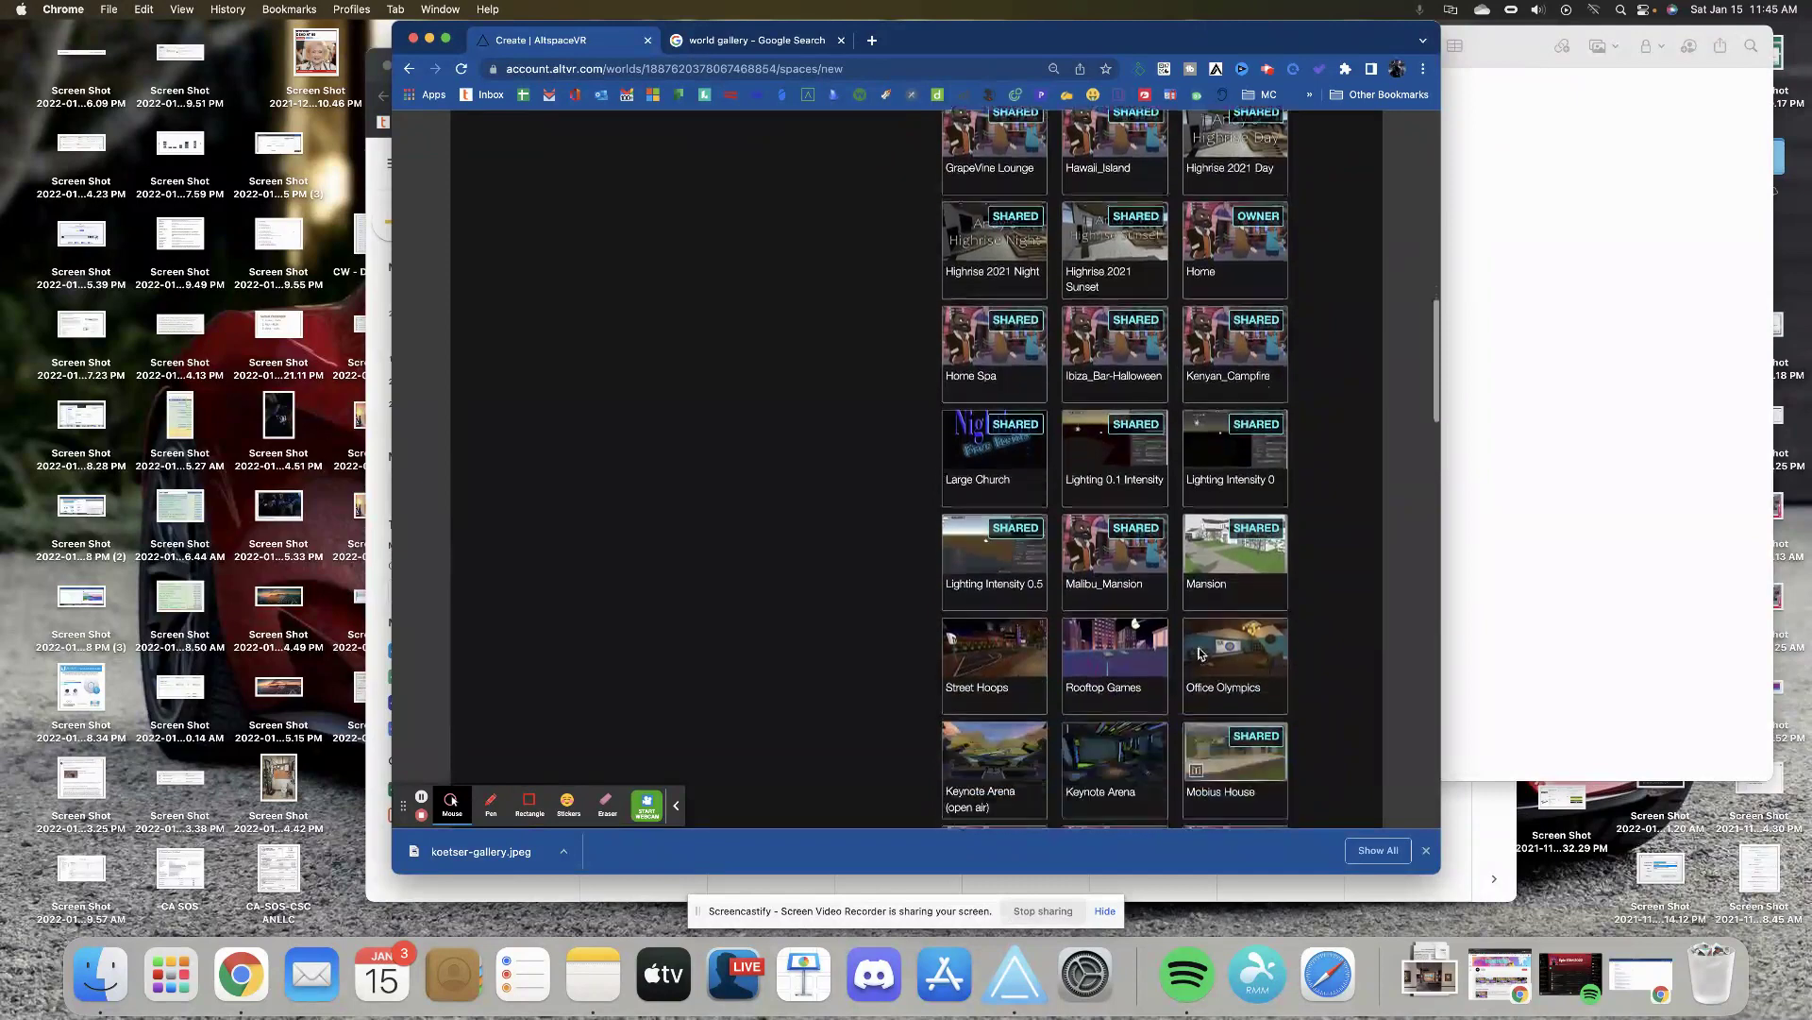
scroll(1227, 618, "down", 4)
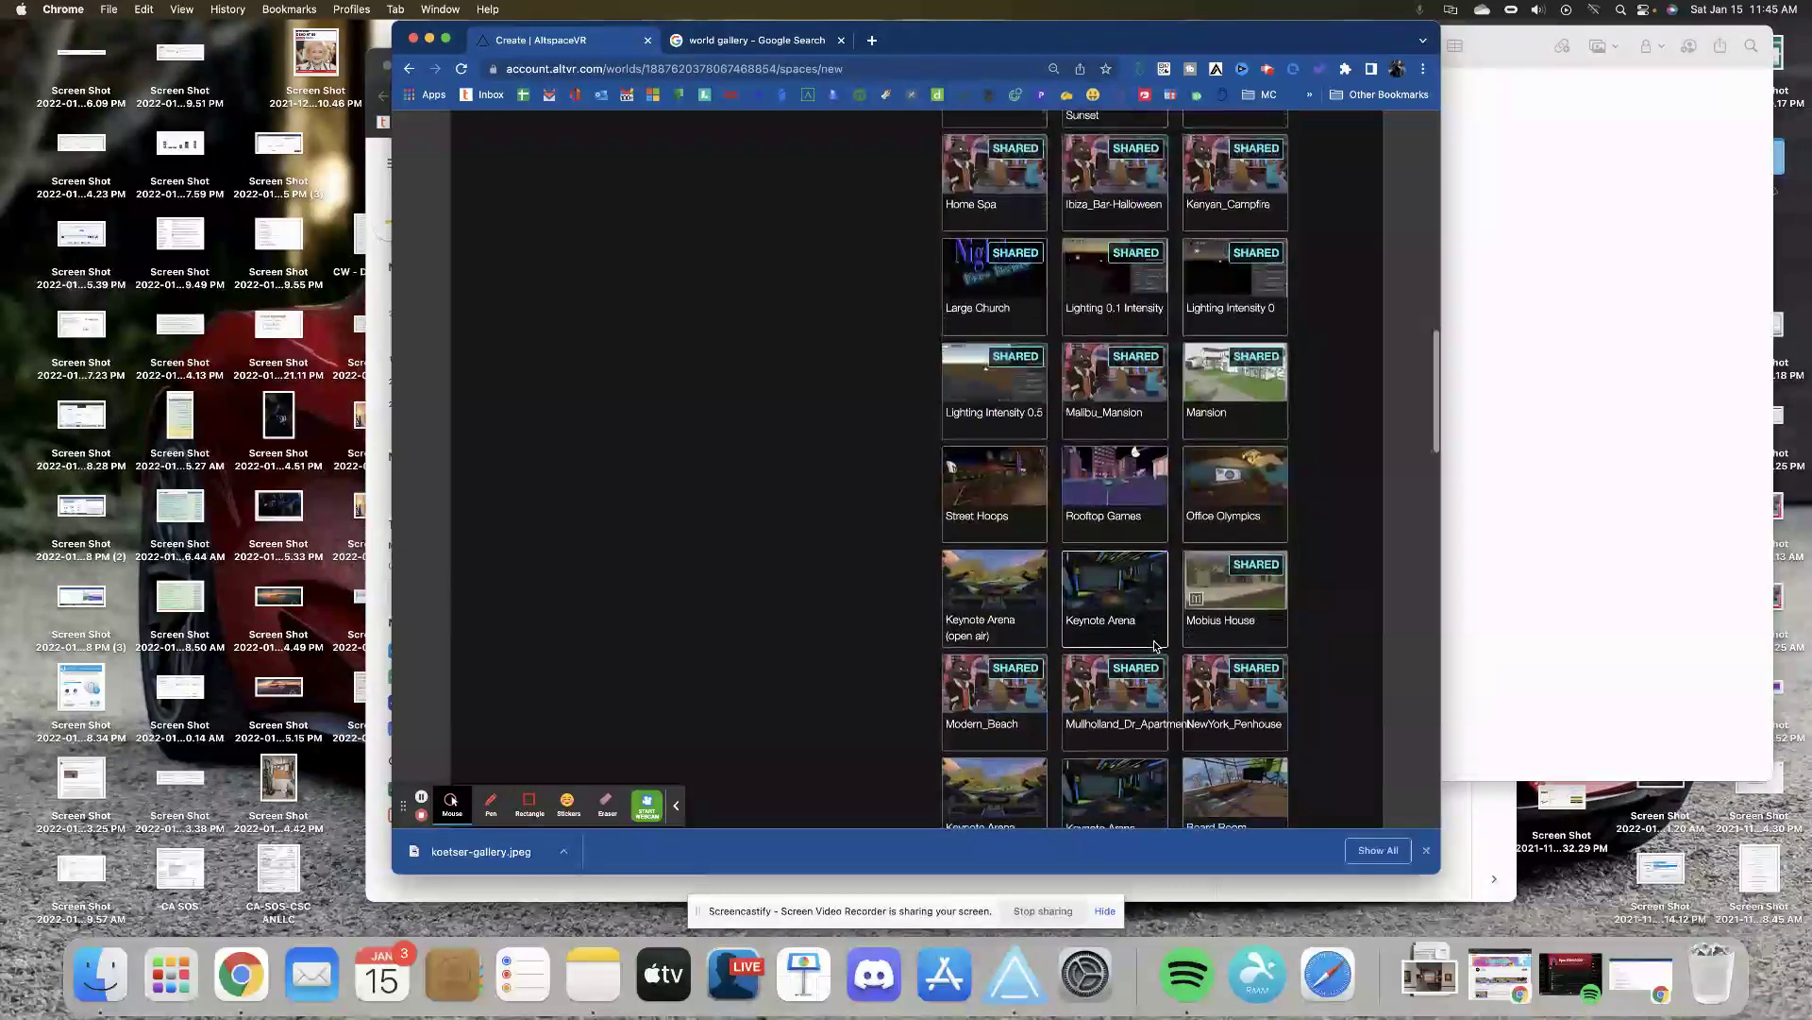
scroll(1272, 635, "down", 7)
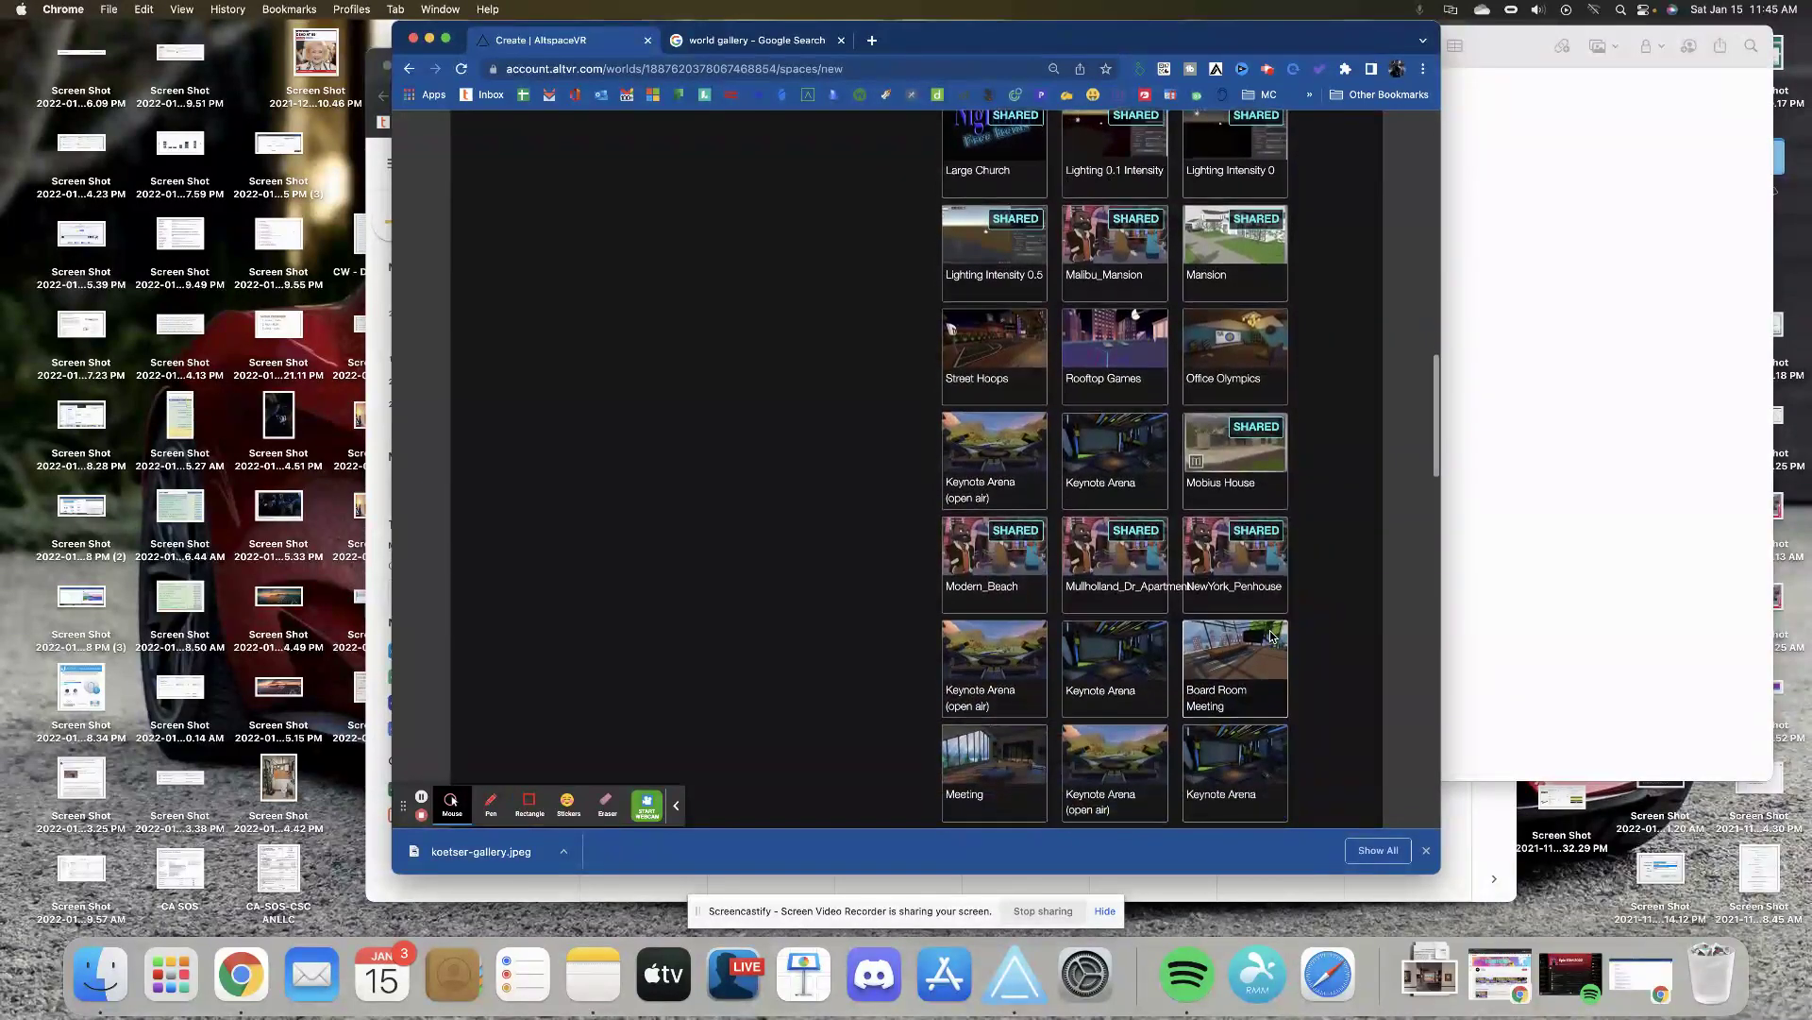
scroll(1271, 636, "down", 5)
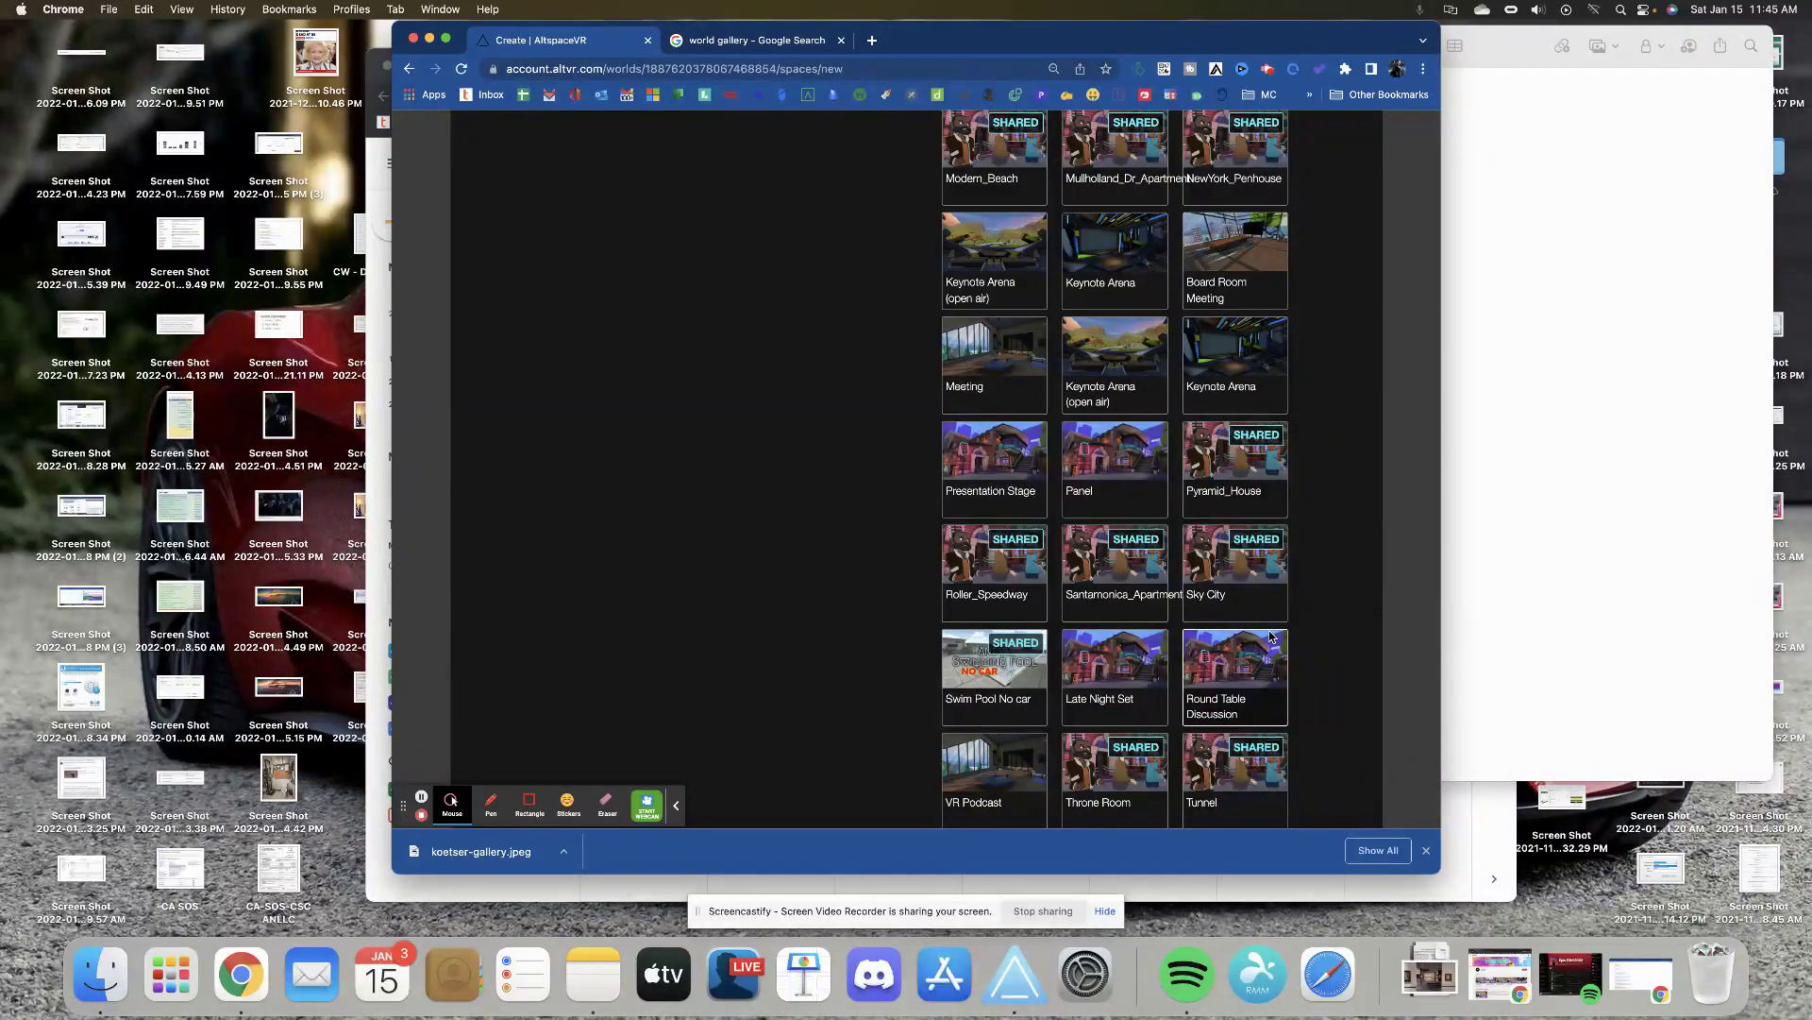
scroll(1265, 635, "down", 7)
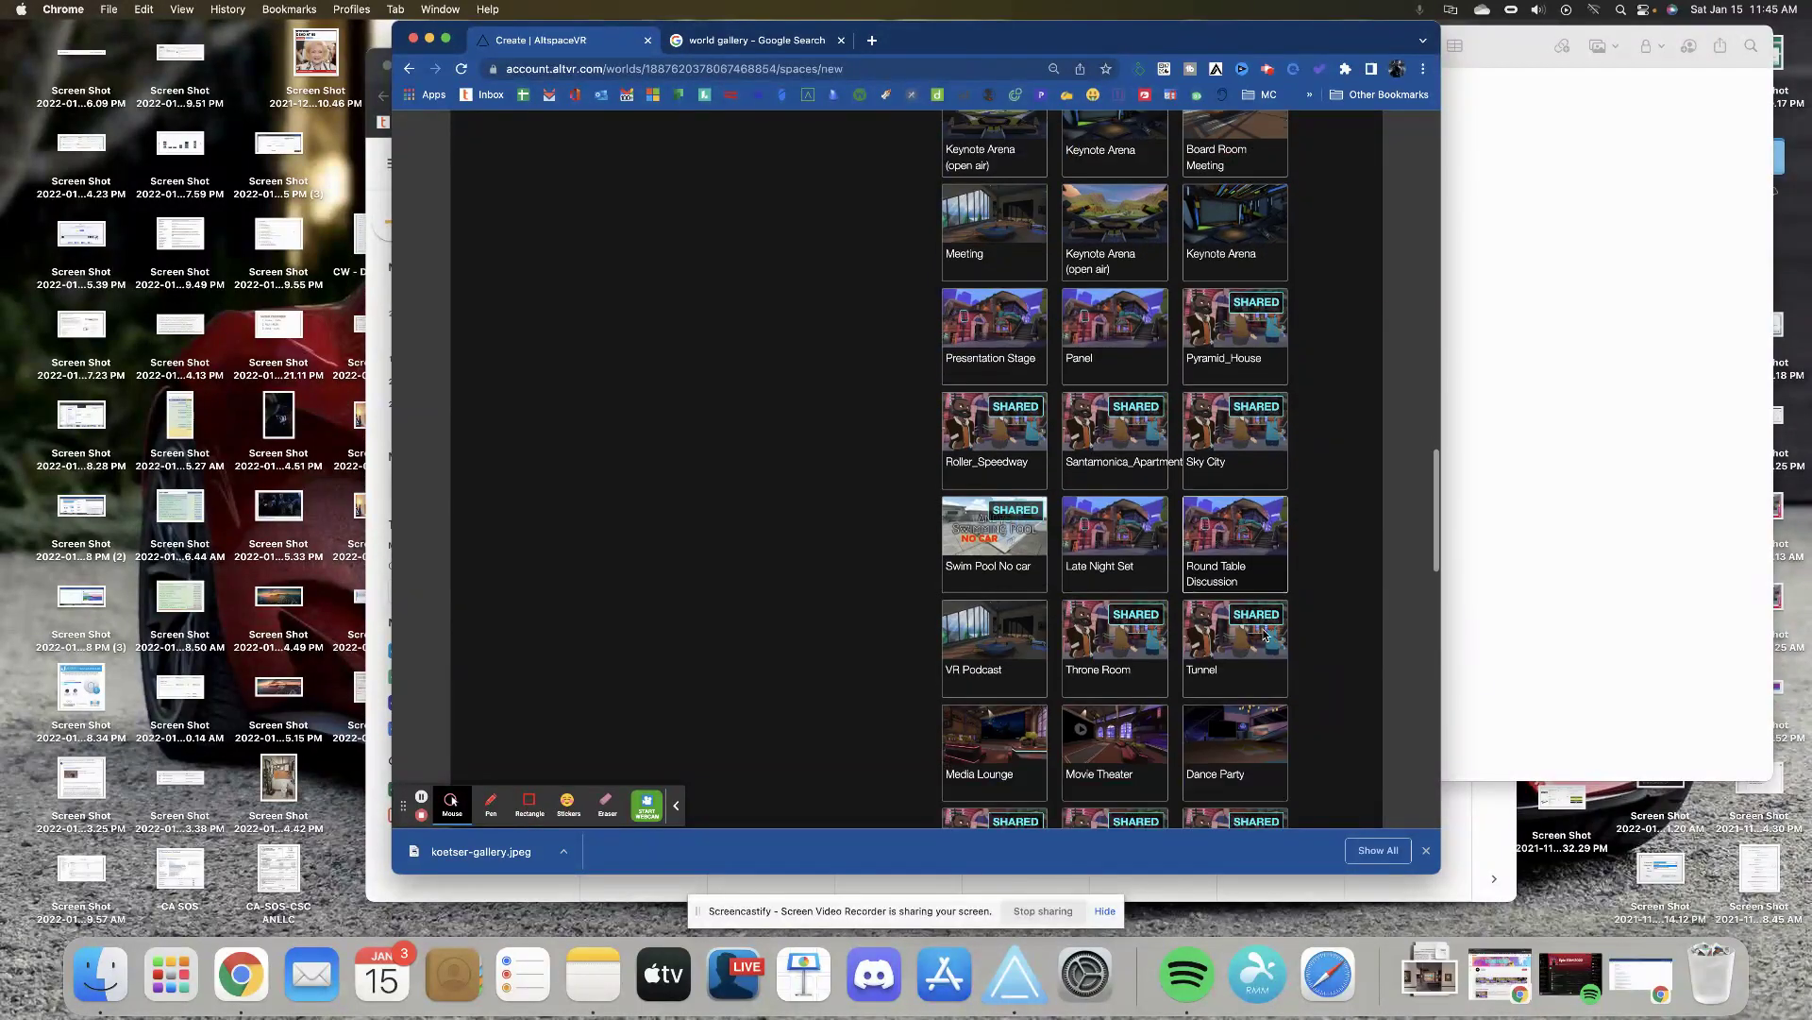
scroll(1315, 628, "down", 10)
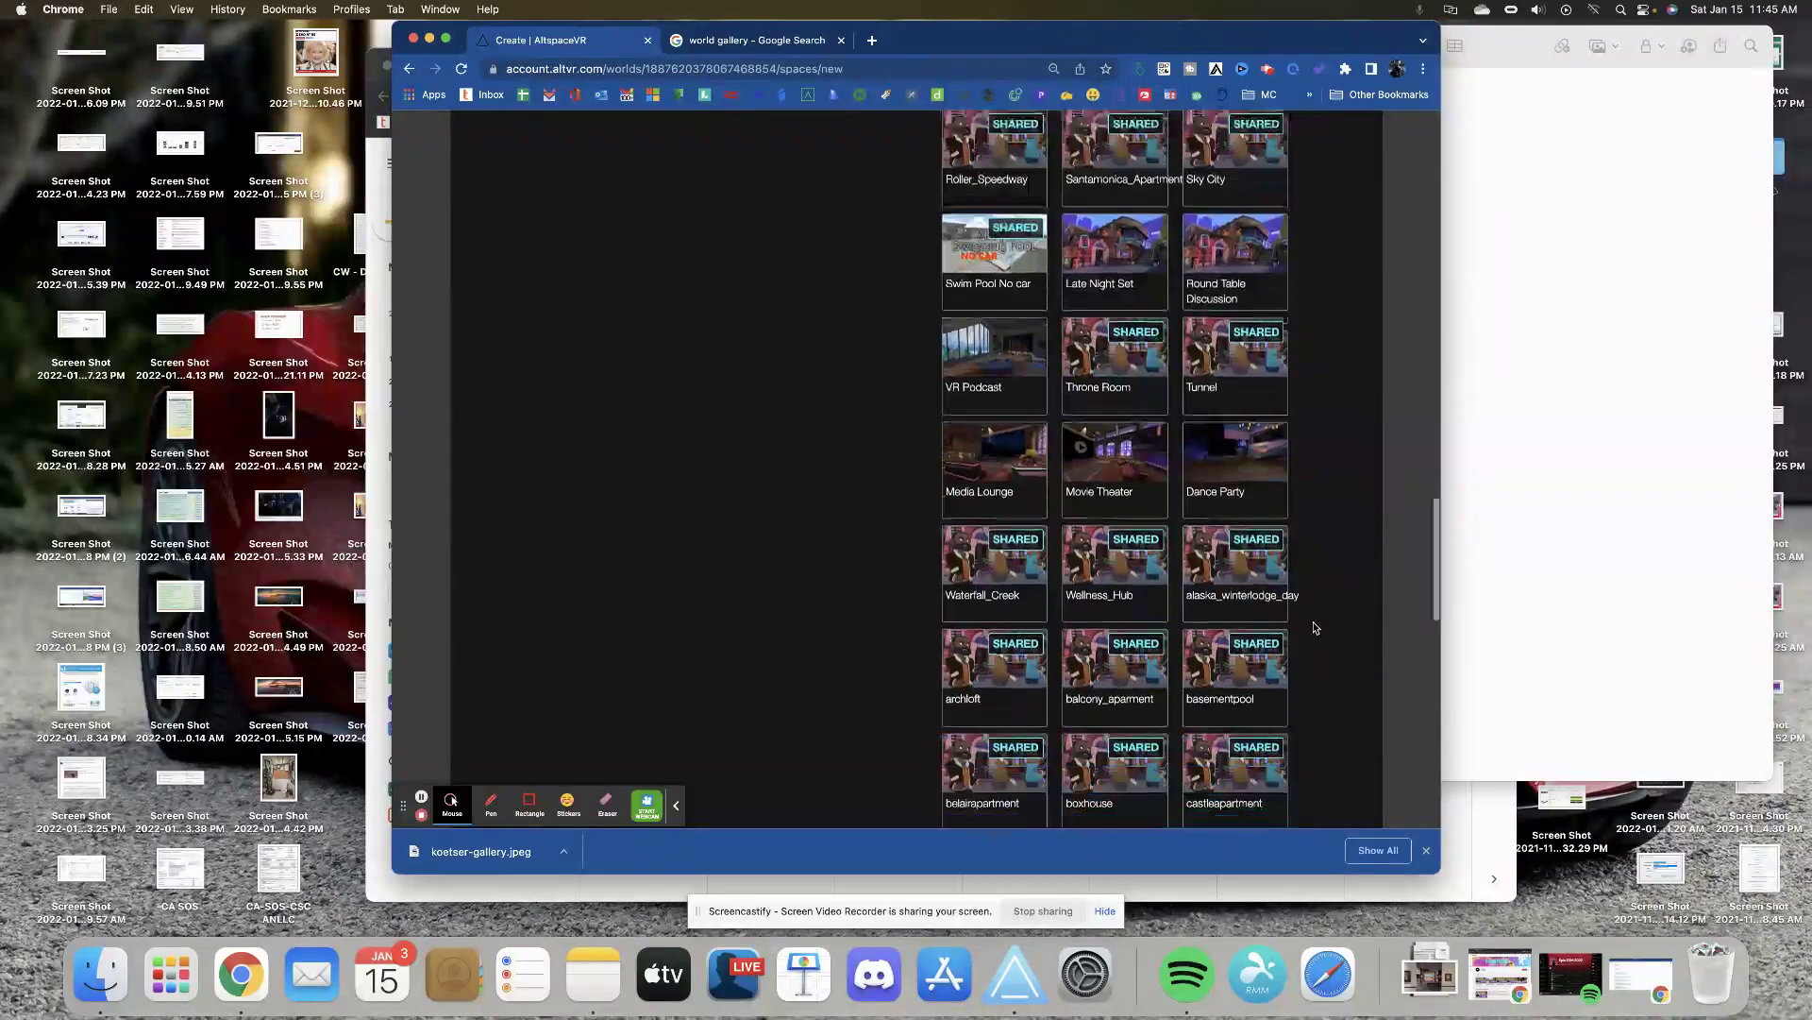
scroll(1310, 627, "down", 5)
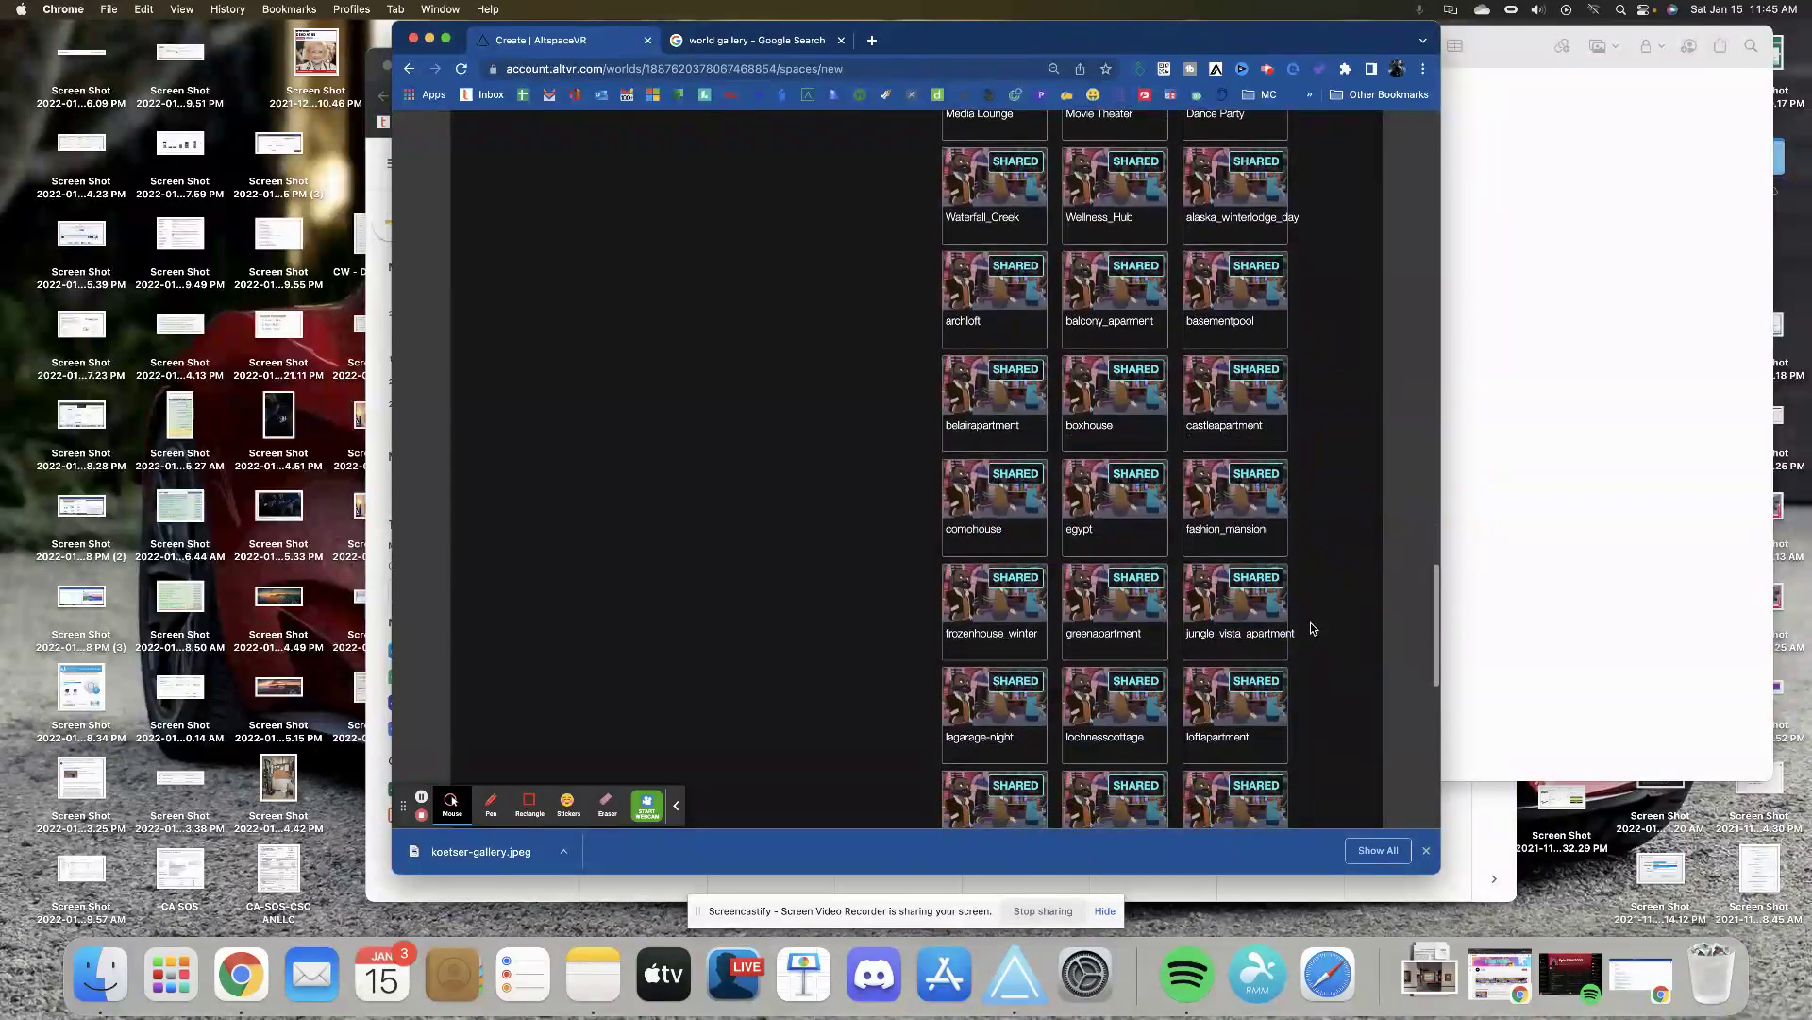
scroll(1311, 628, "down", 3)
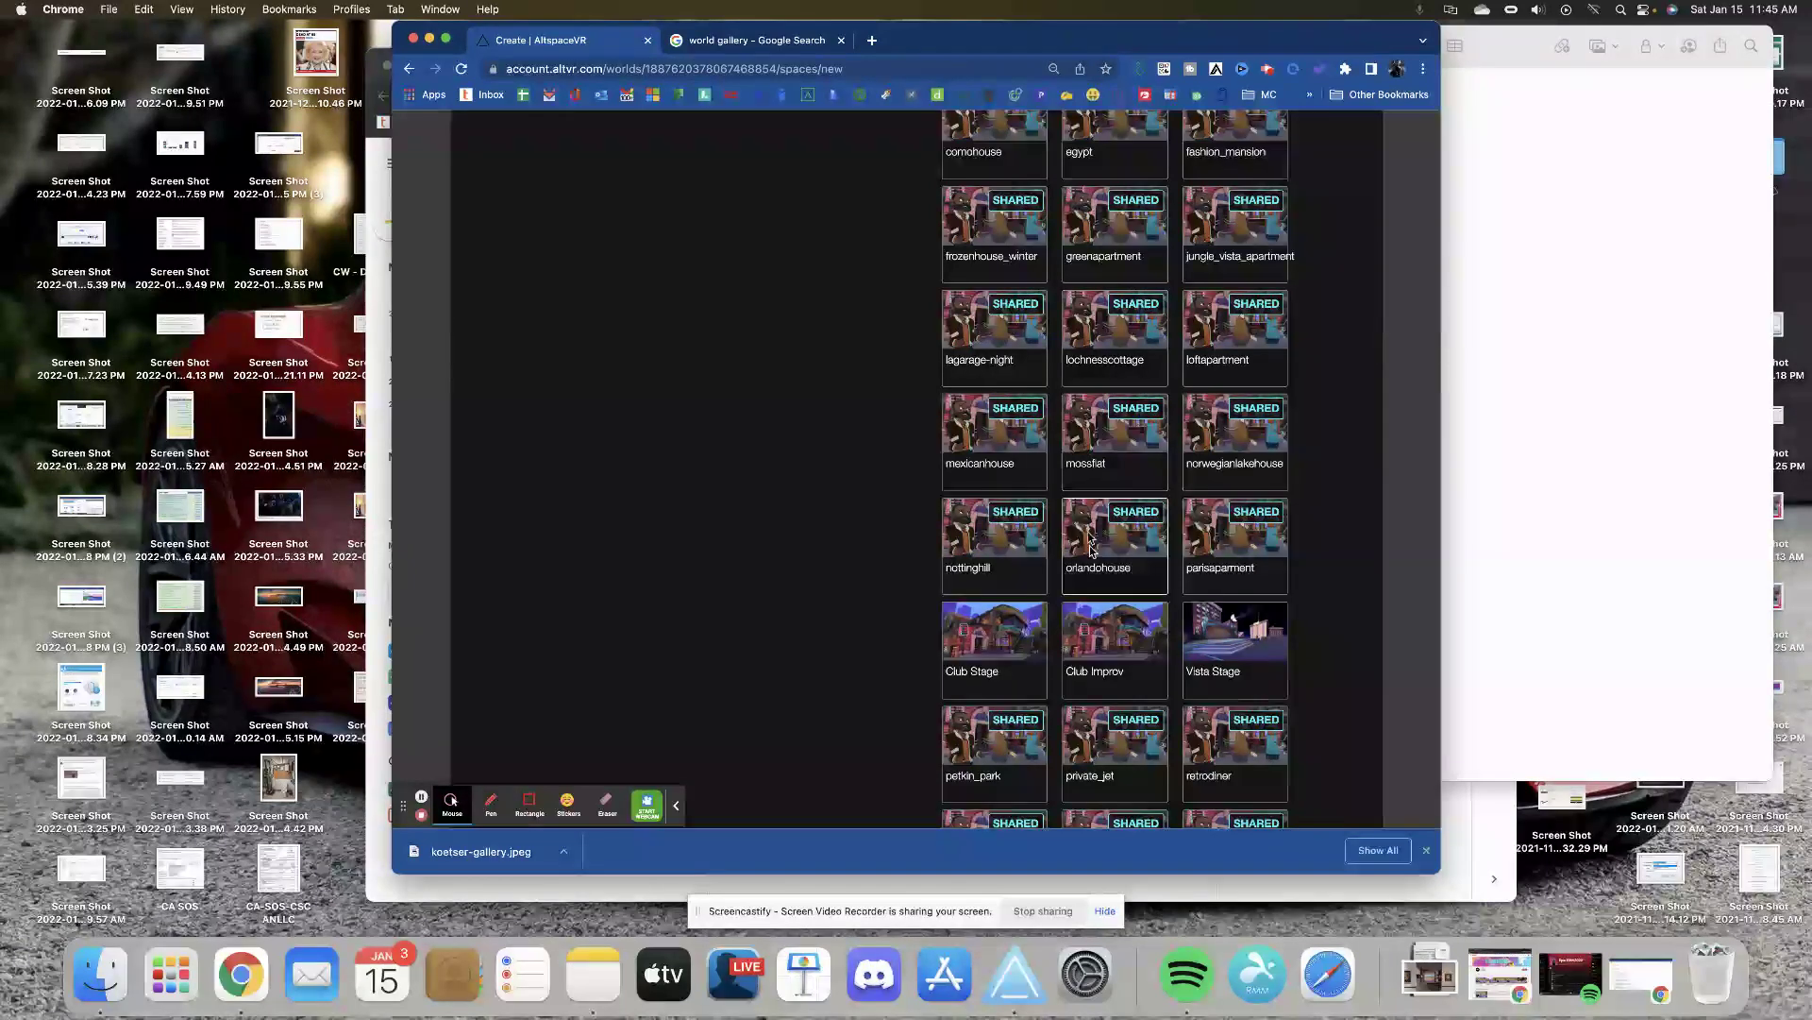
scroll(1289, 684, "down", 5)
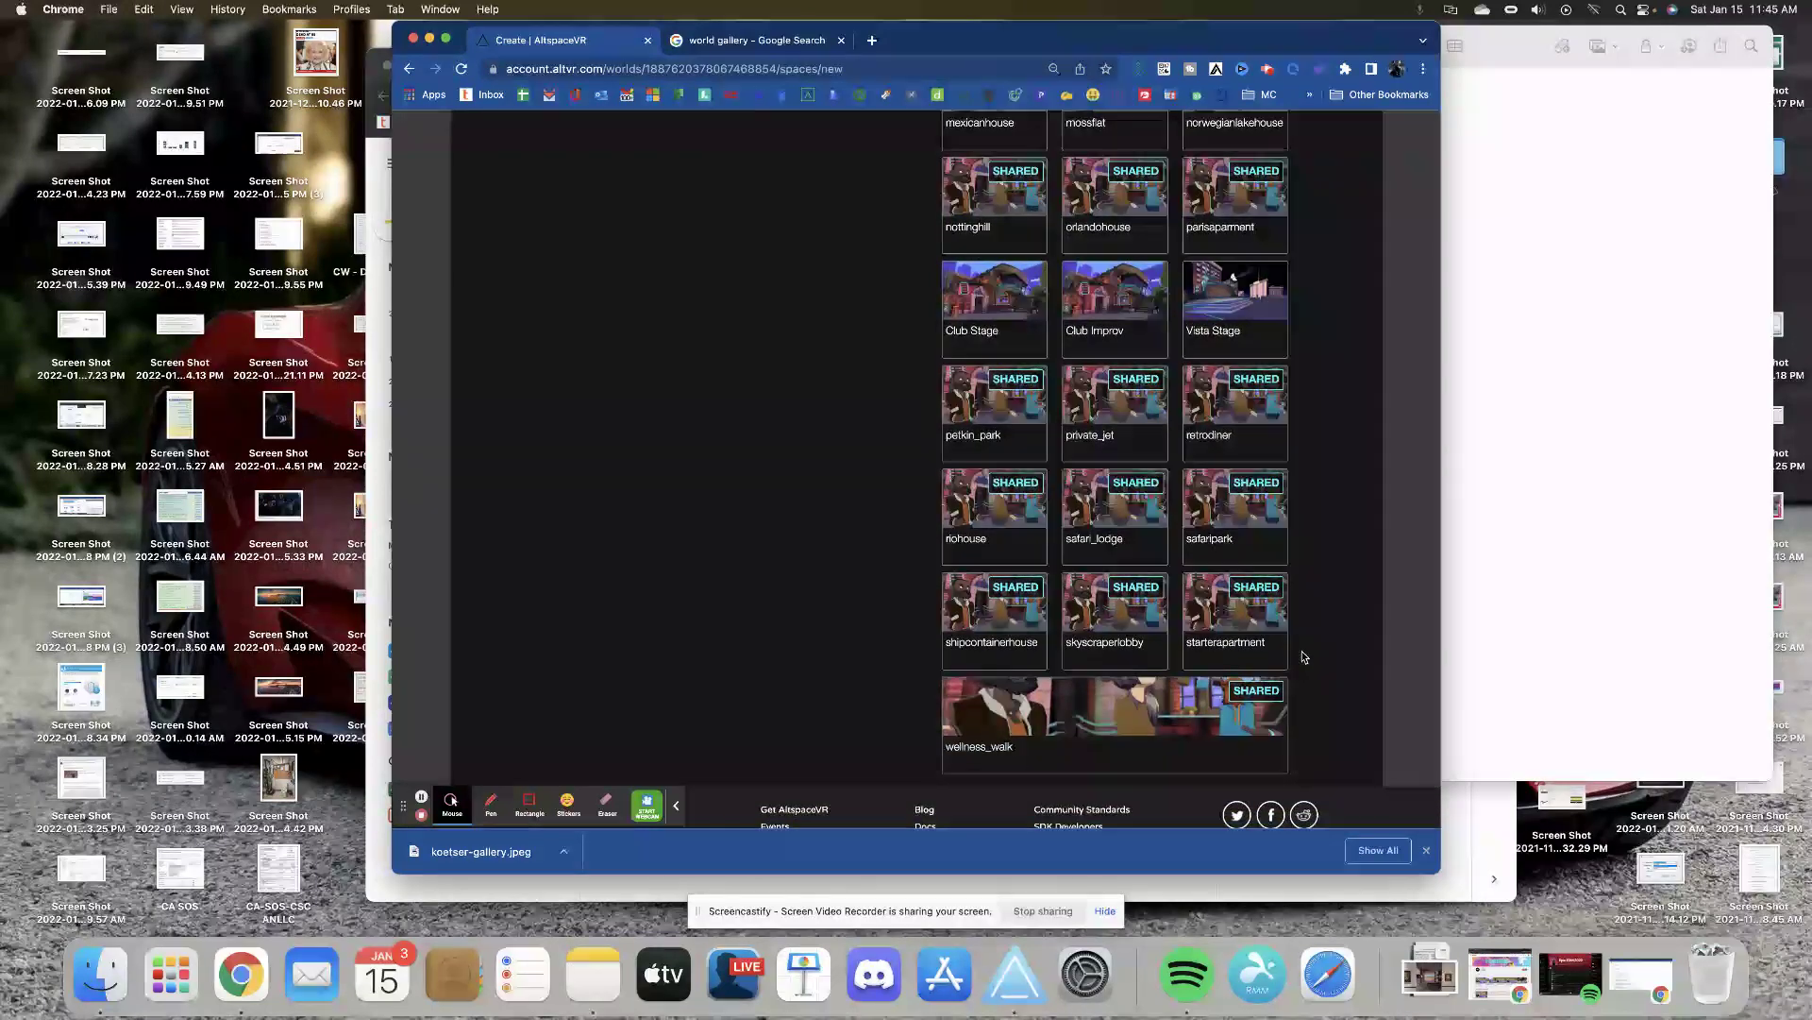
- Find 'gallery' on the page, step through its matches, and scroll through the template grid
key("super+f")
type("gall")
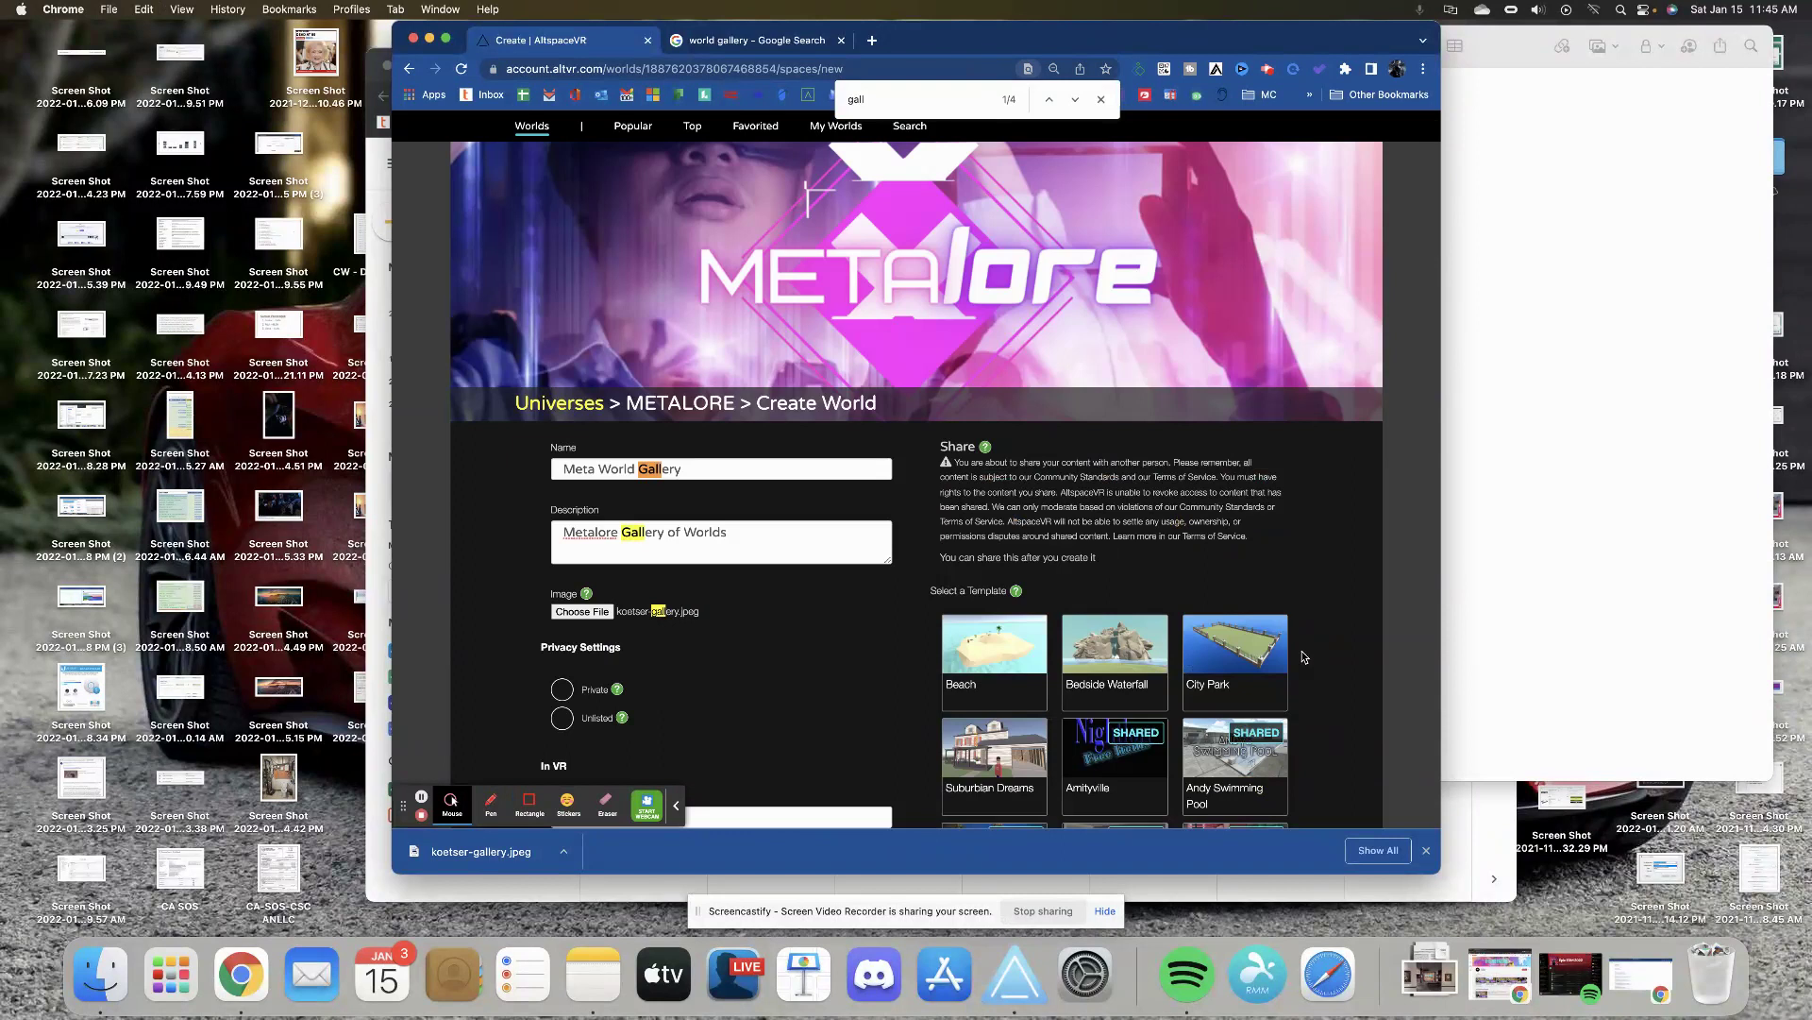
type("y")
key("BackSpace")
type("ery")
key("Return")
key("Return")
key("Return")
key("Return")
key("Return")
key("Return")
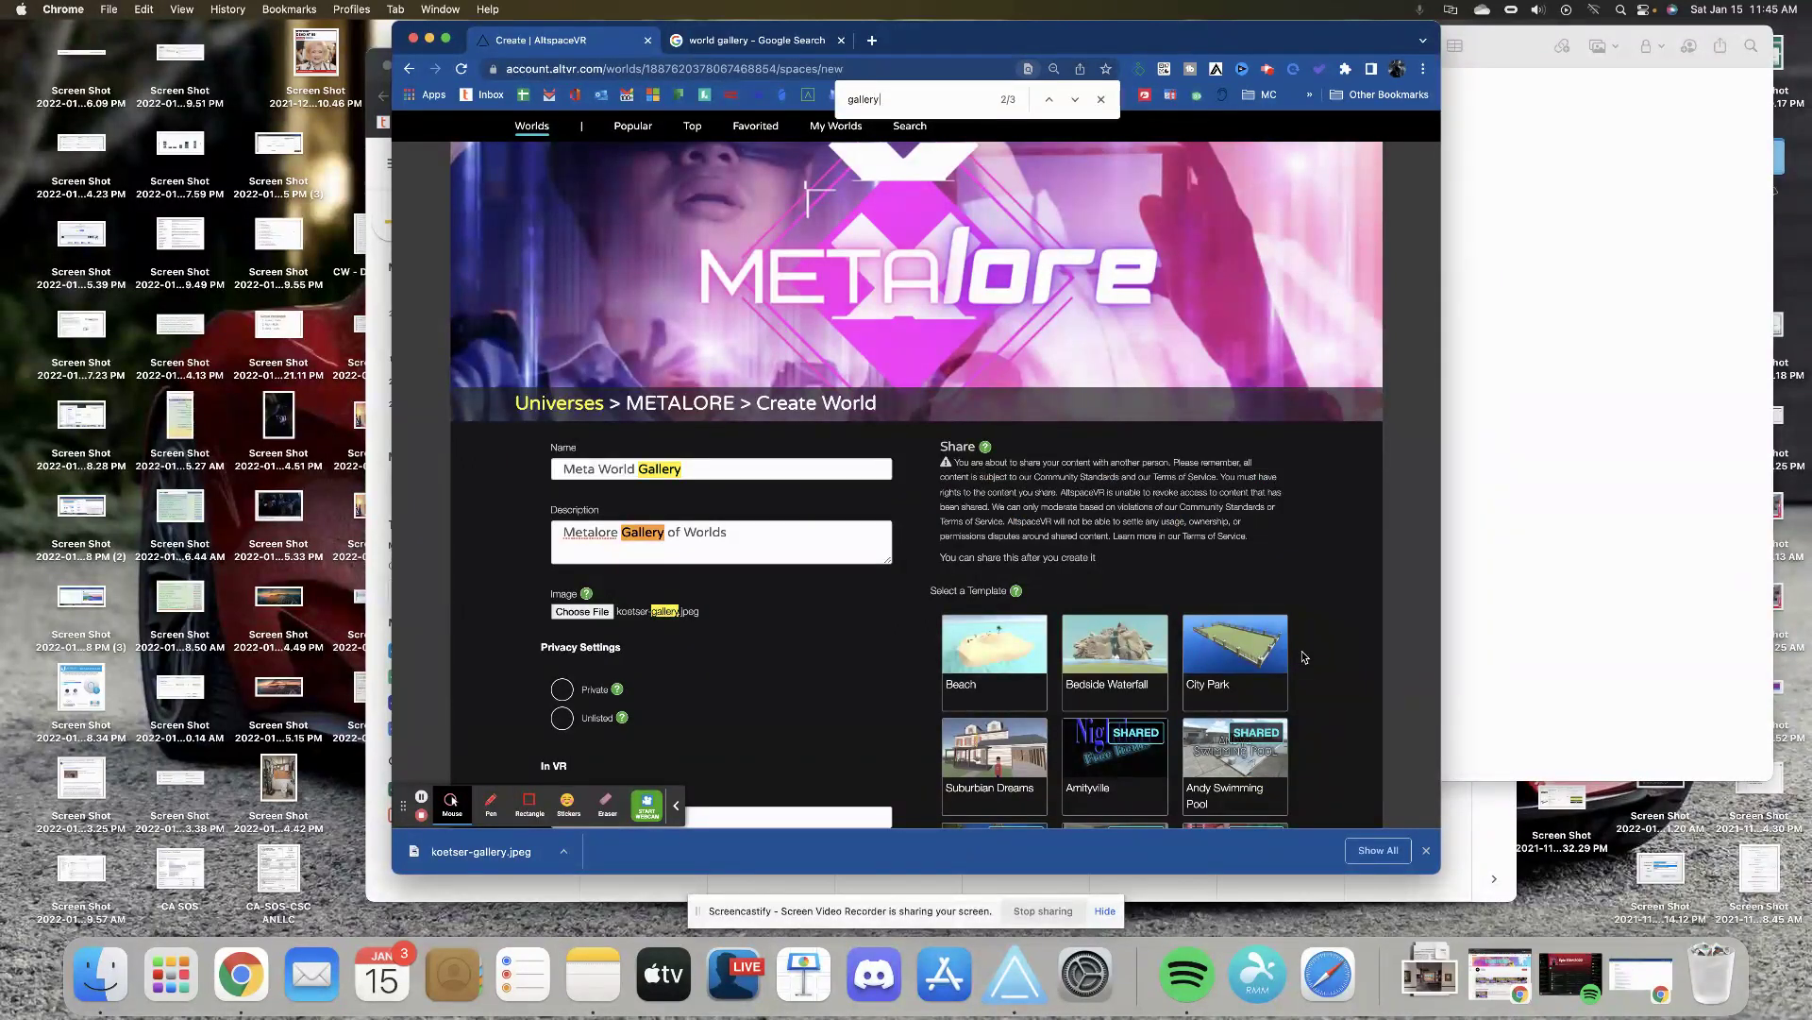
key("Return")
scroll(1339, 563, "down", 5)
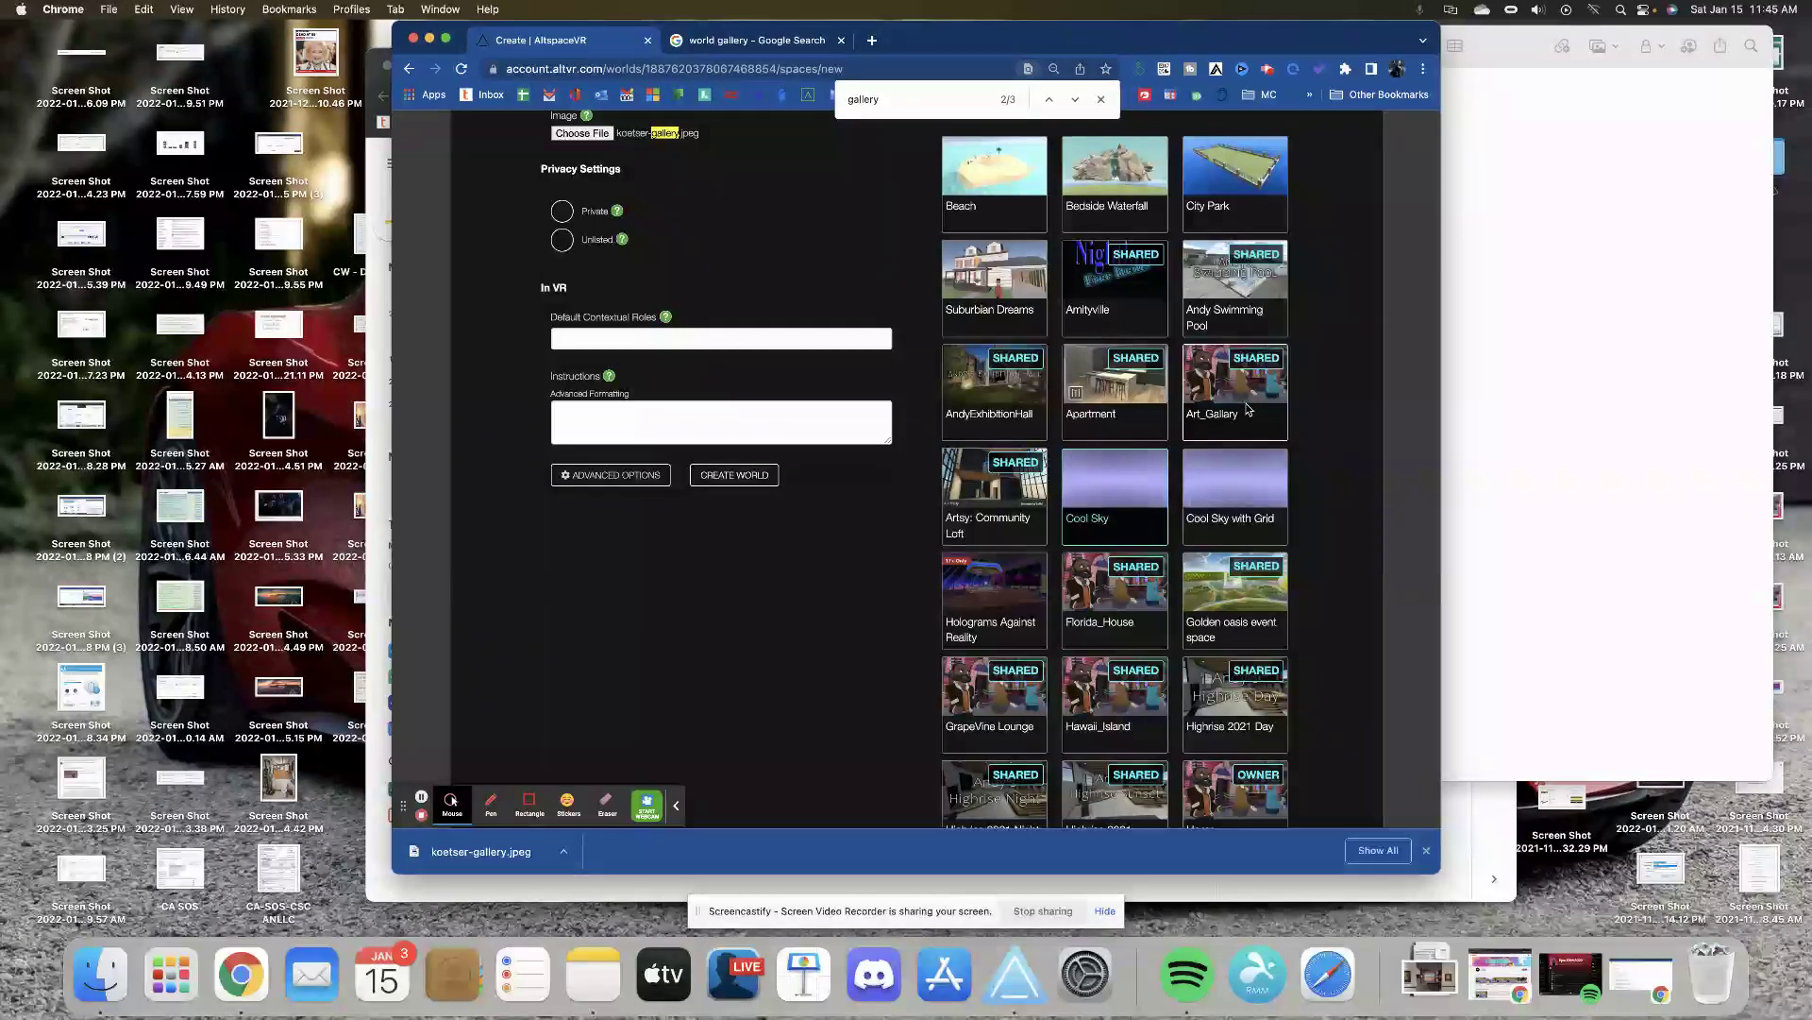
scroll(1246, 409, "down", 4)
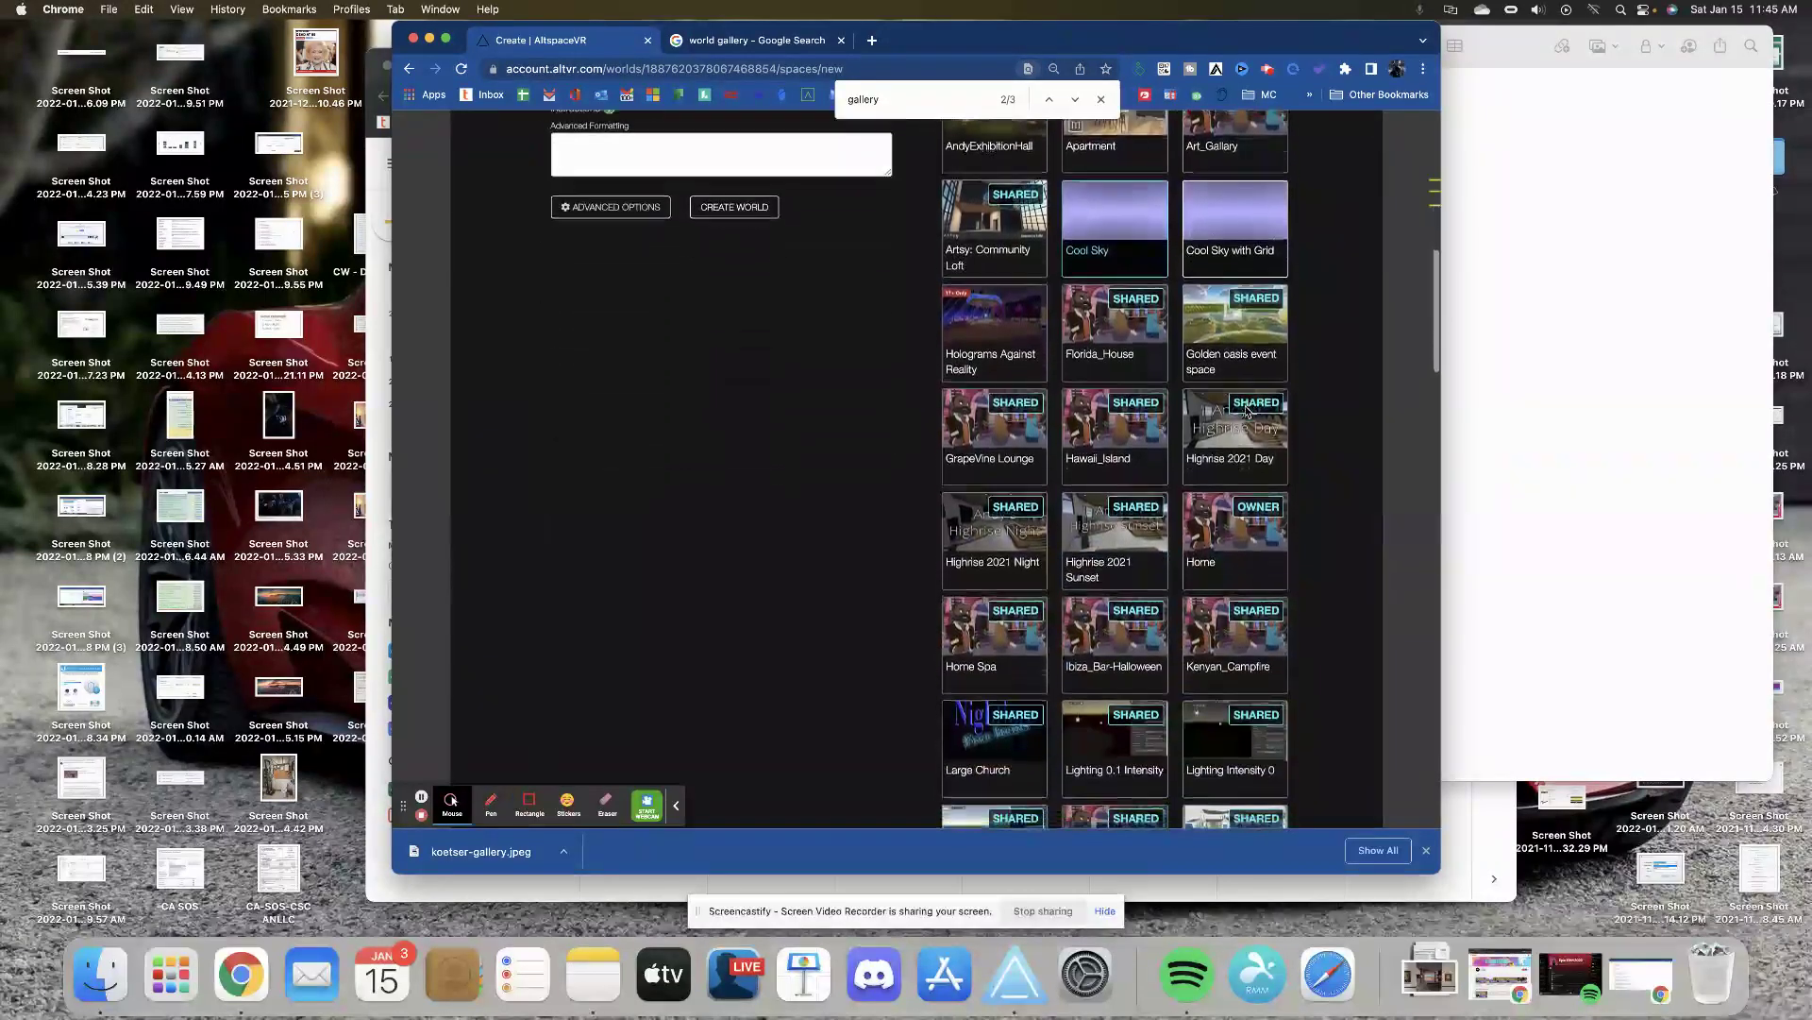
scroll(1246, 409, "up", 10)
scroll(1246, 408, "down", 5)
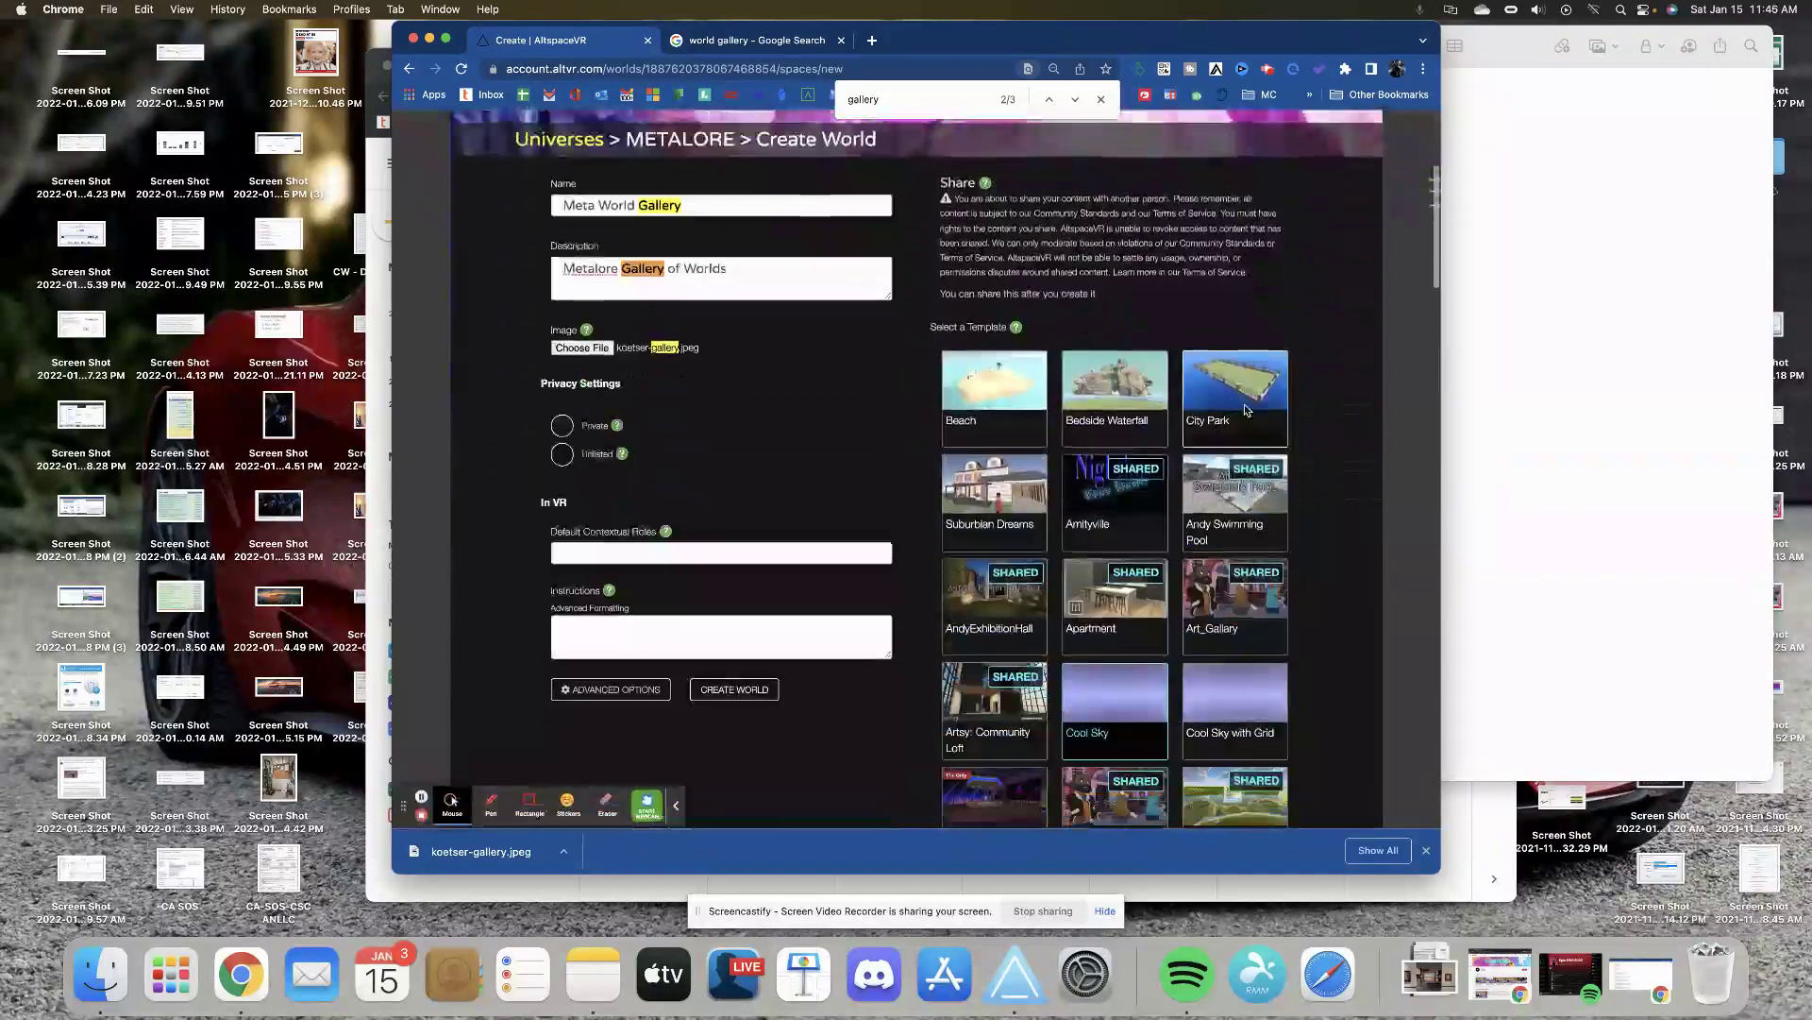
scroll(1246, 408, "down", 1)
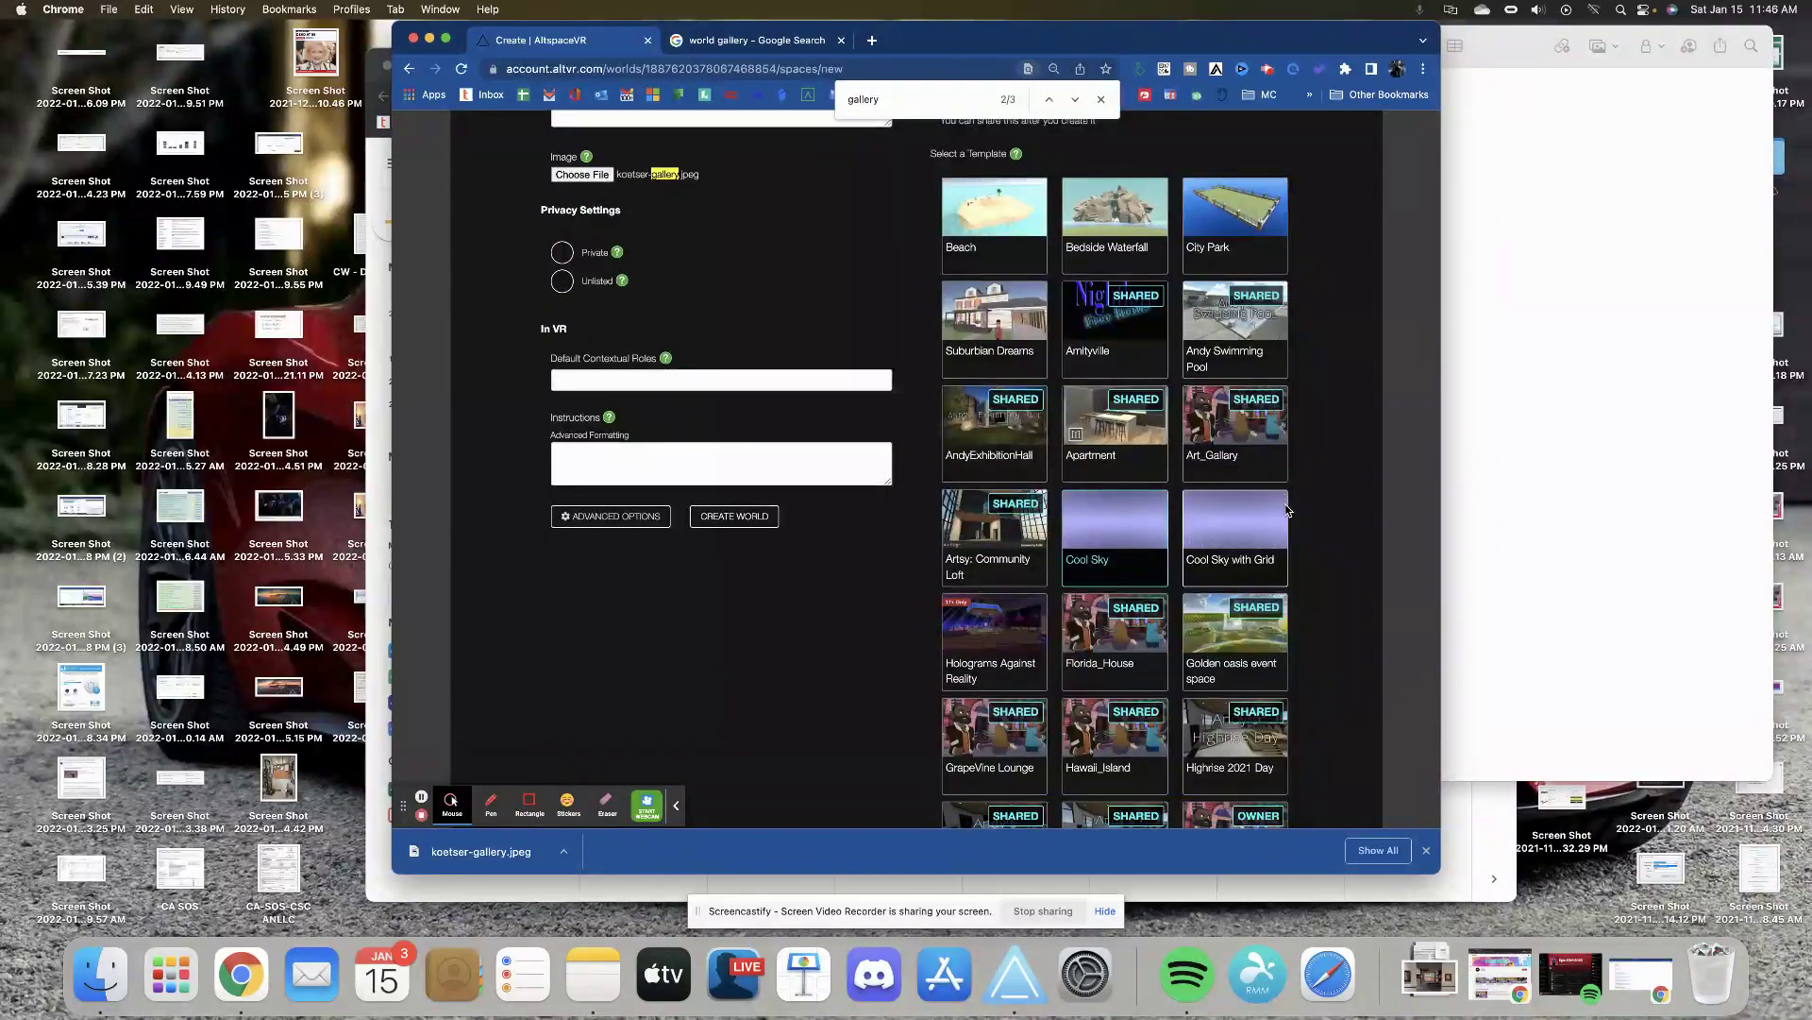
- Pick the Art_Gallery template and create the Meta World Gallery world
left_click(1220, 442)
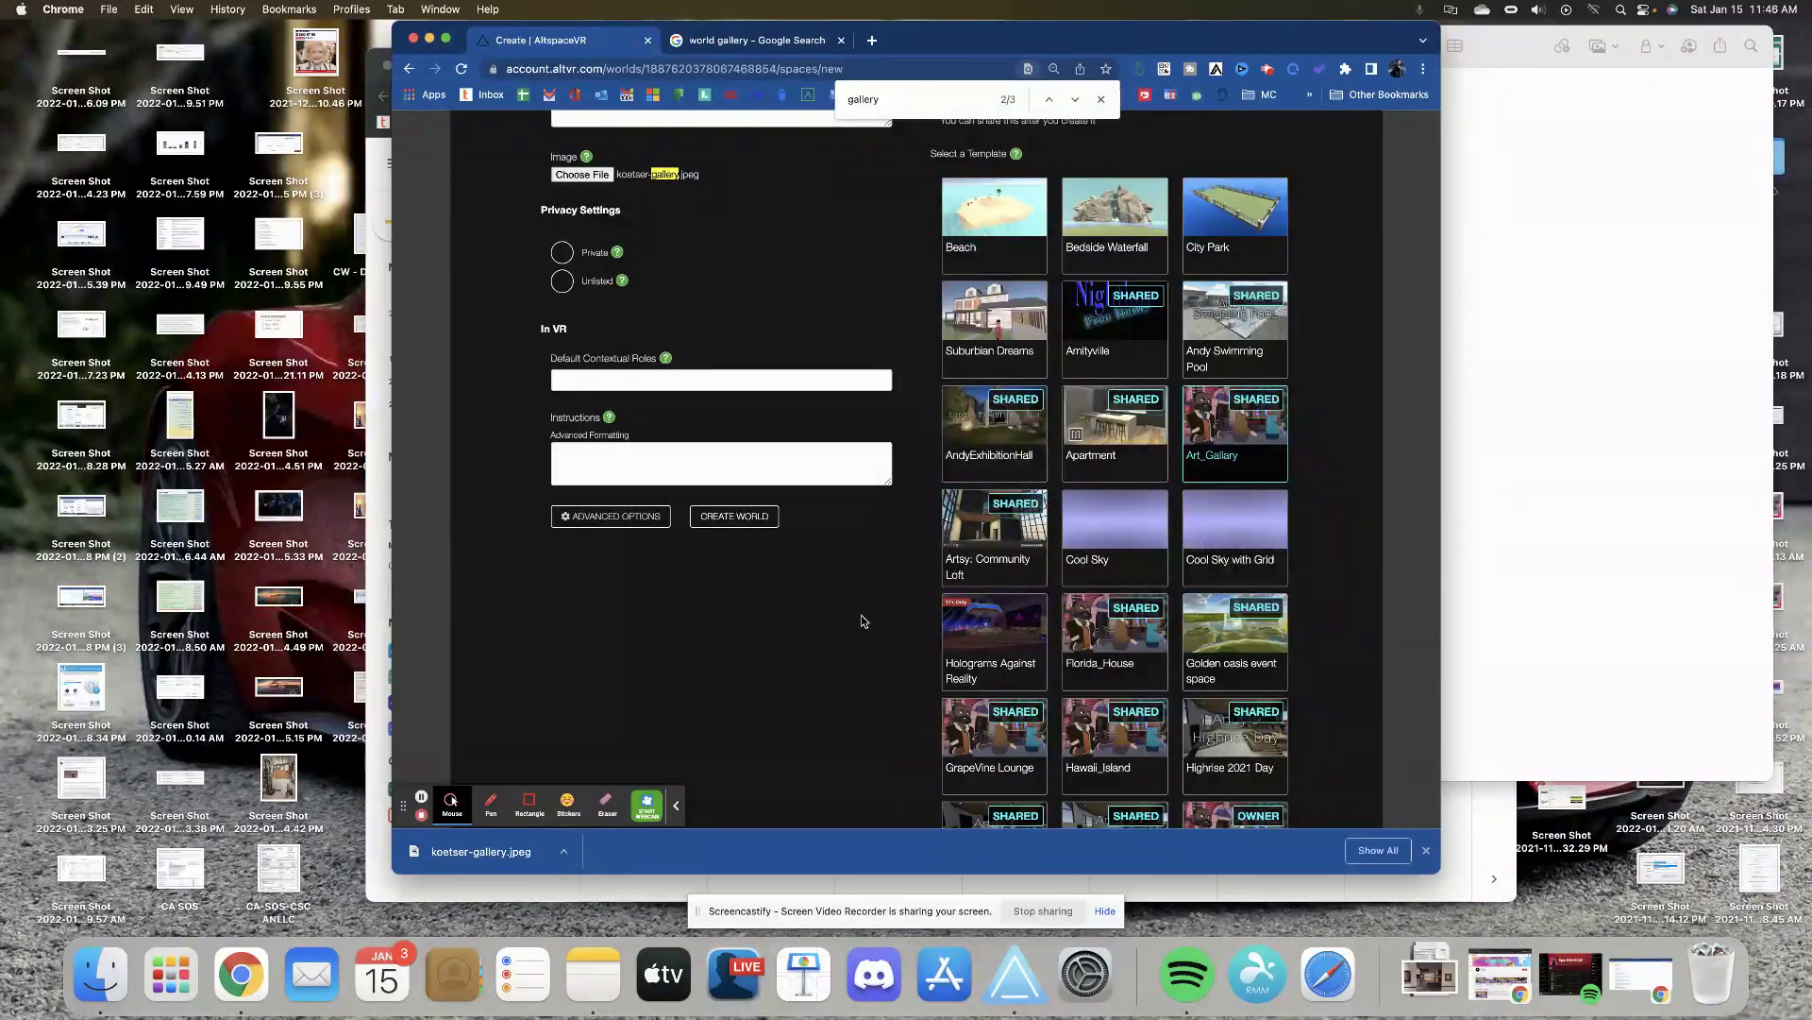
left_click(732, 518)
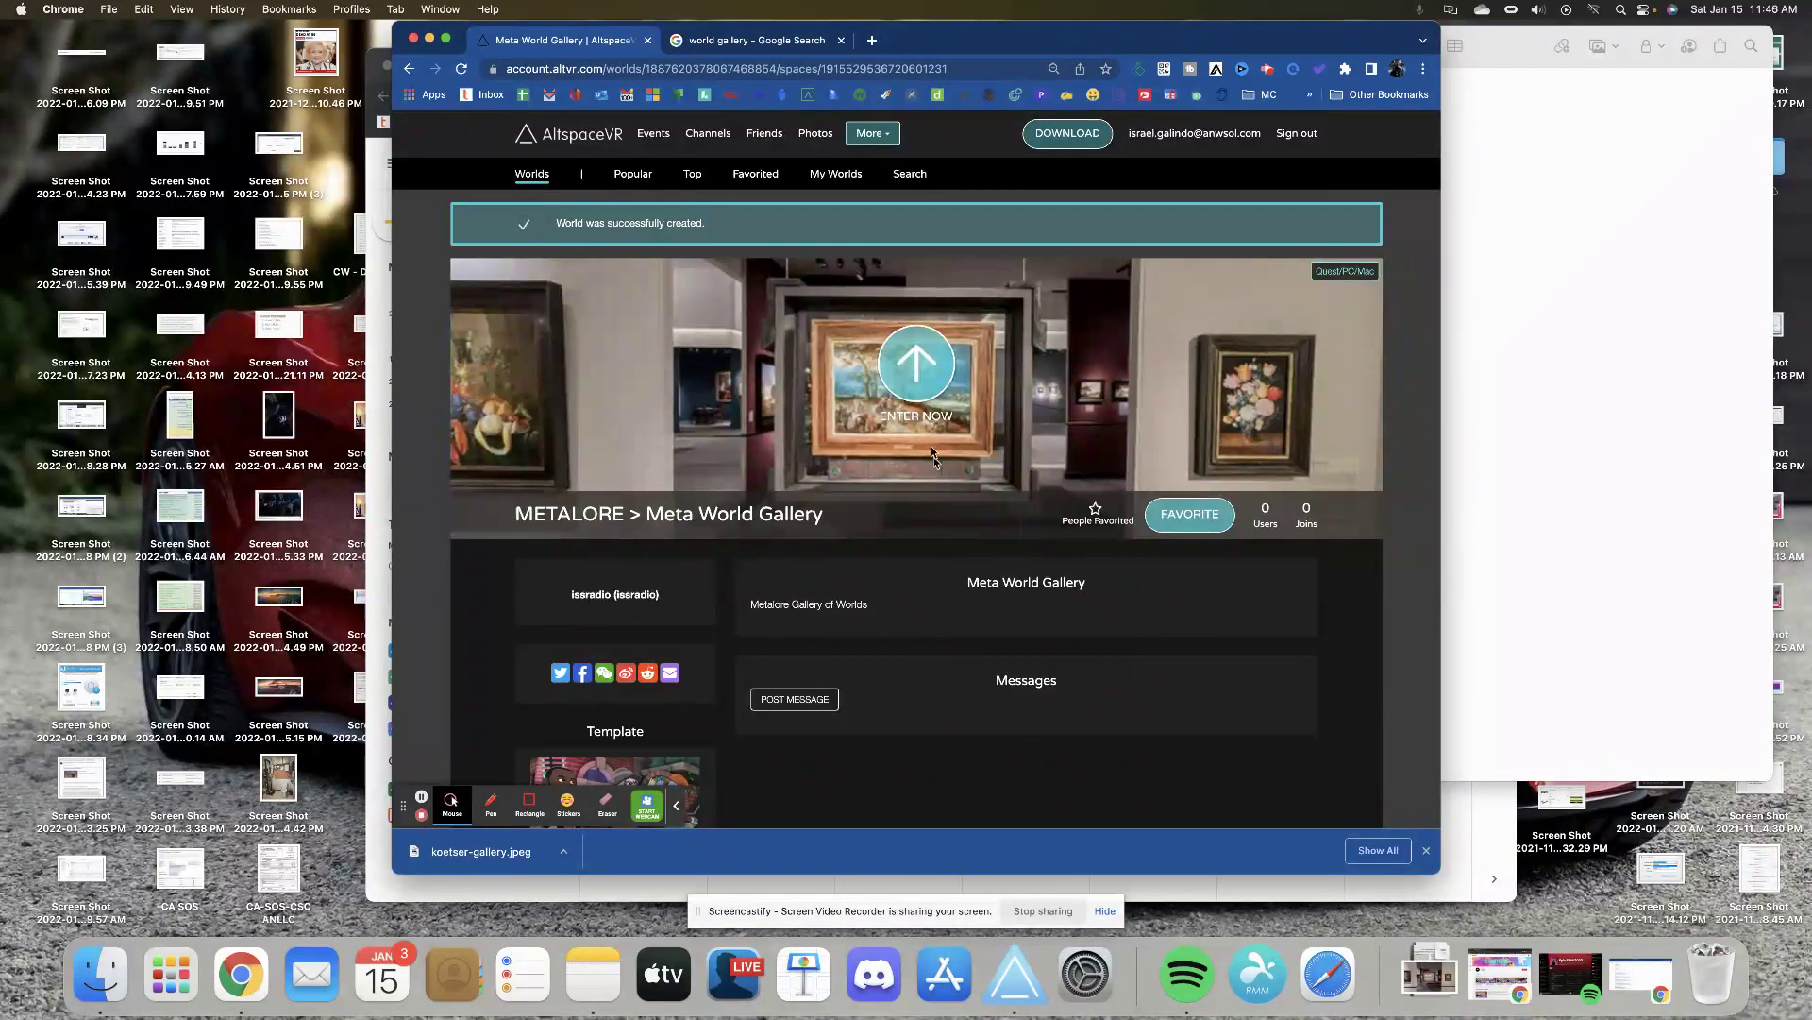
- Switch to the AltspaceVR desktop app and dismiss all fourteen queued New message popups
left_click(1010, 987)
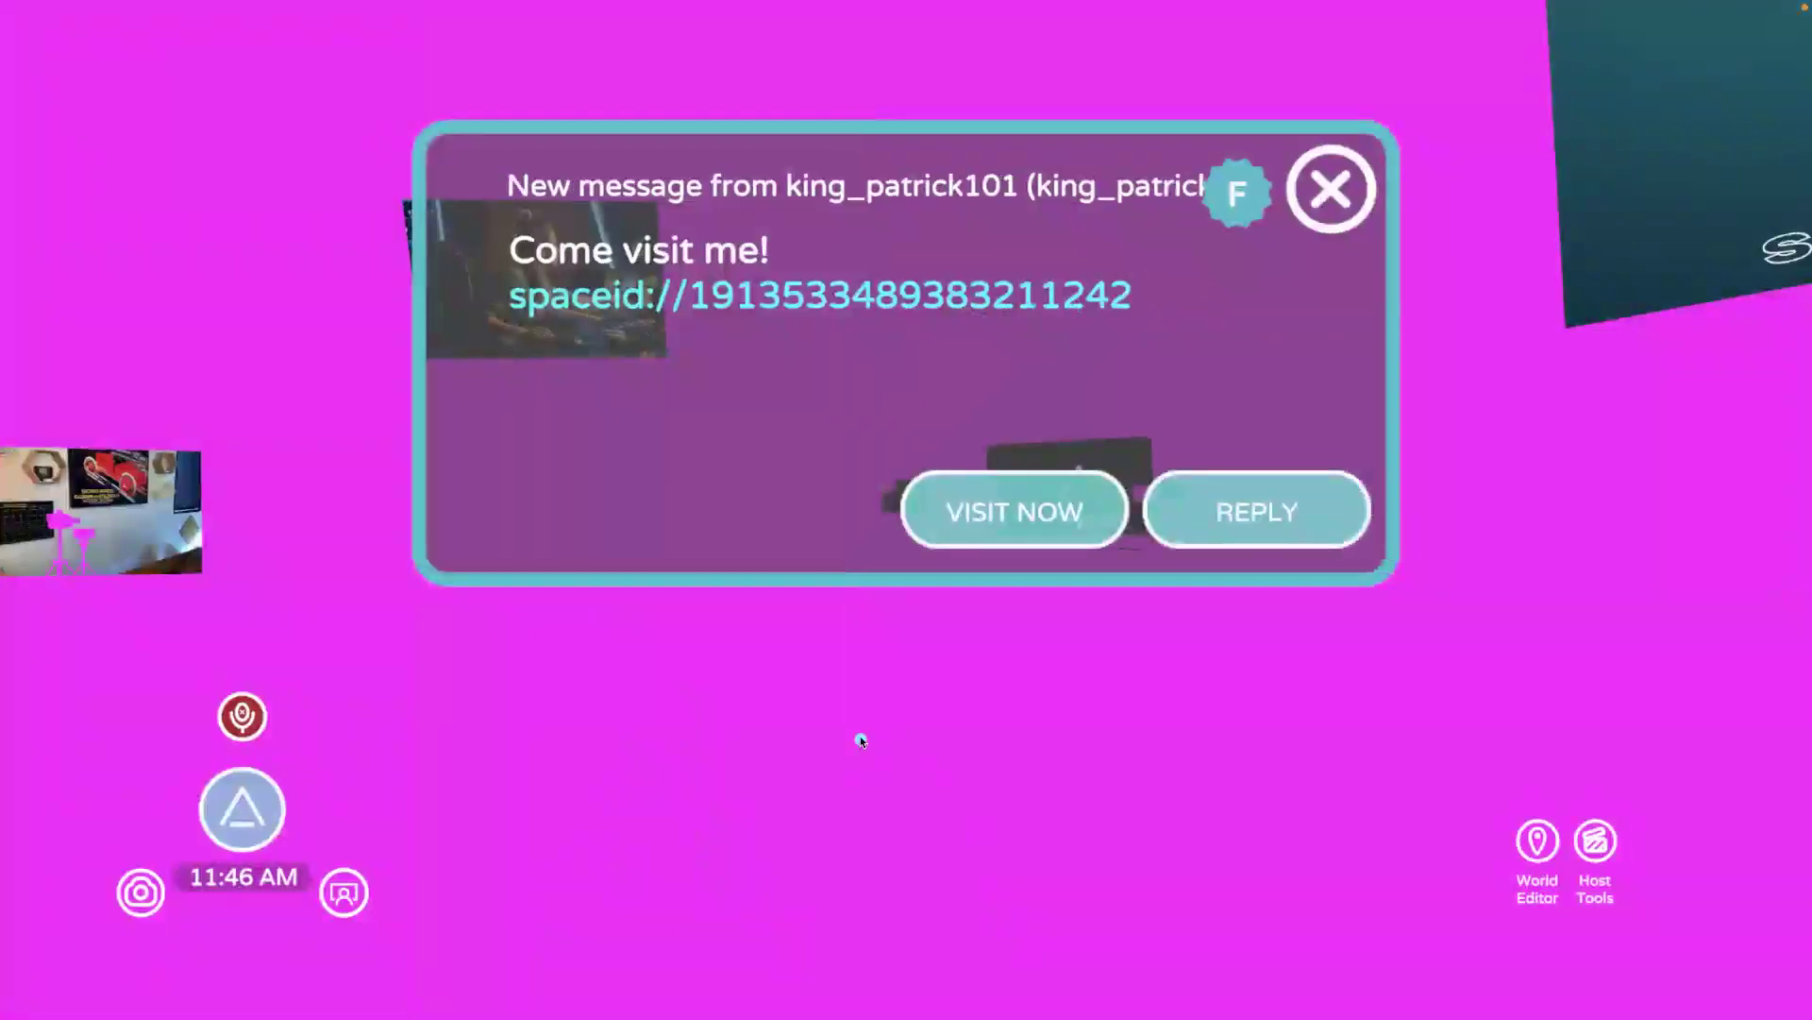
left_click(1345, 185)
left_click(1343, 185)
left_click(1340, 183)
left_click(1340, 184)
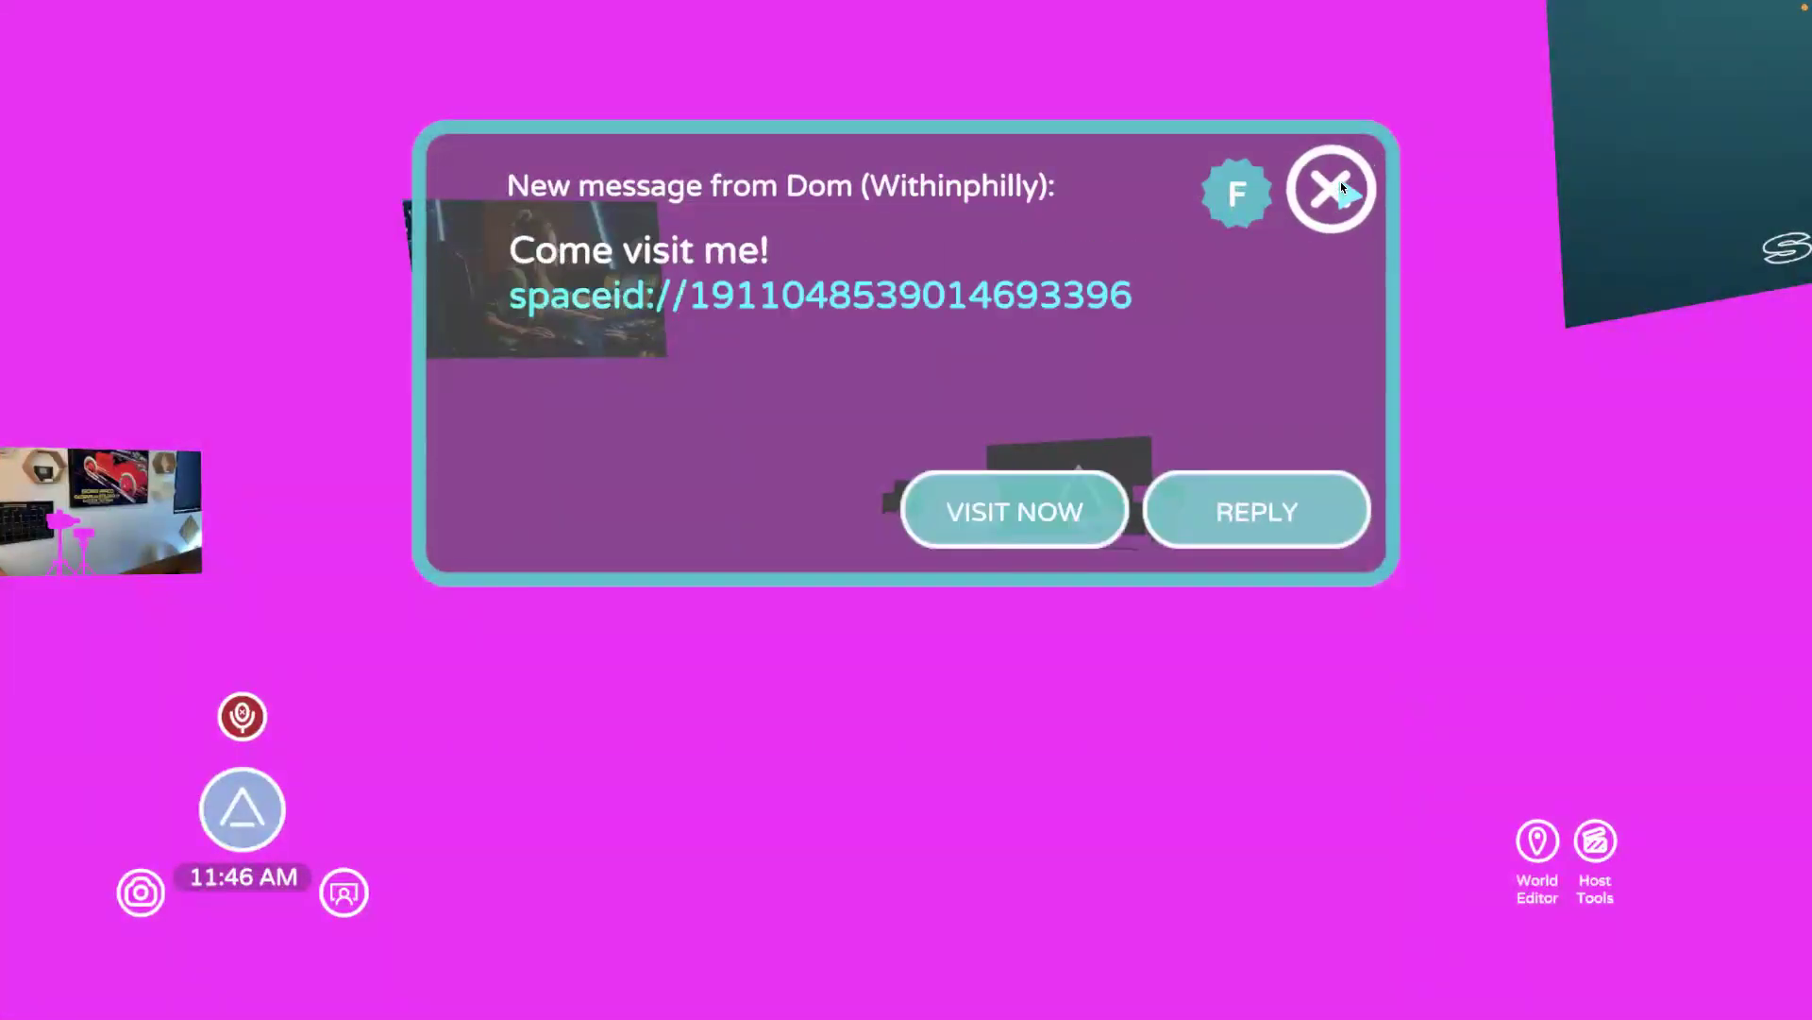
left_click(1340, 183)
left_click(1340, 183)
left_click(1341, 183)
left_click(1340, 185)
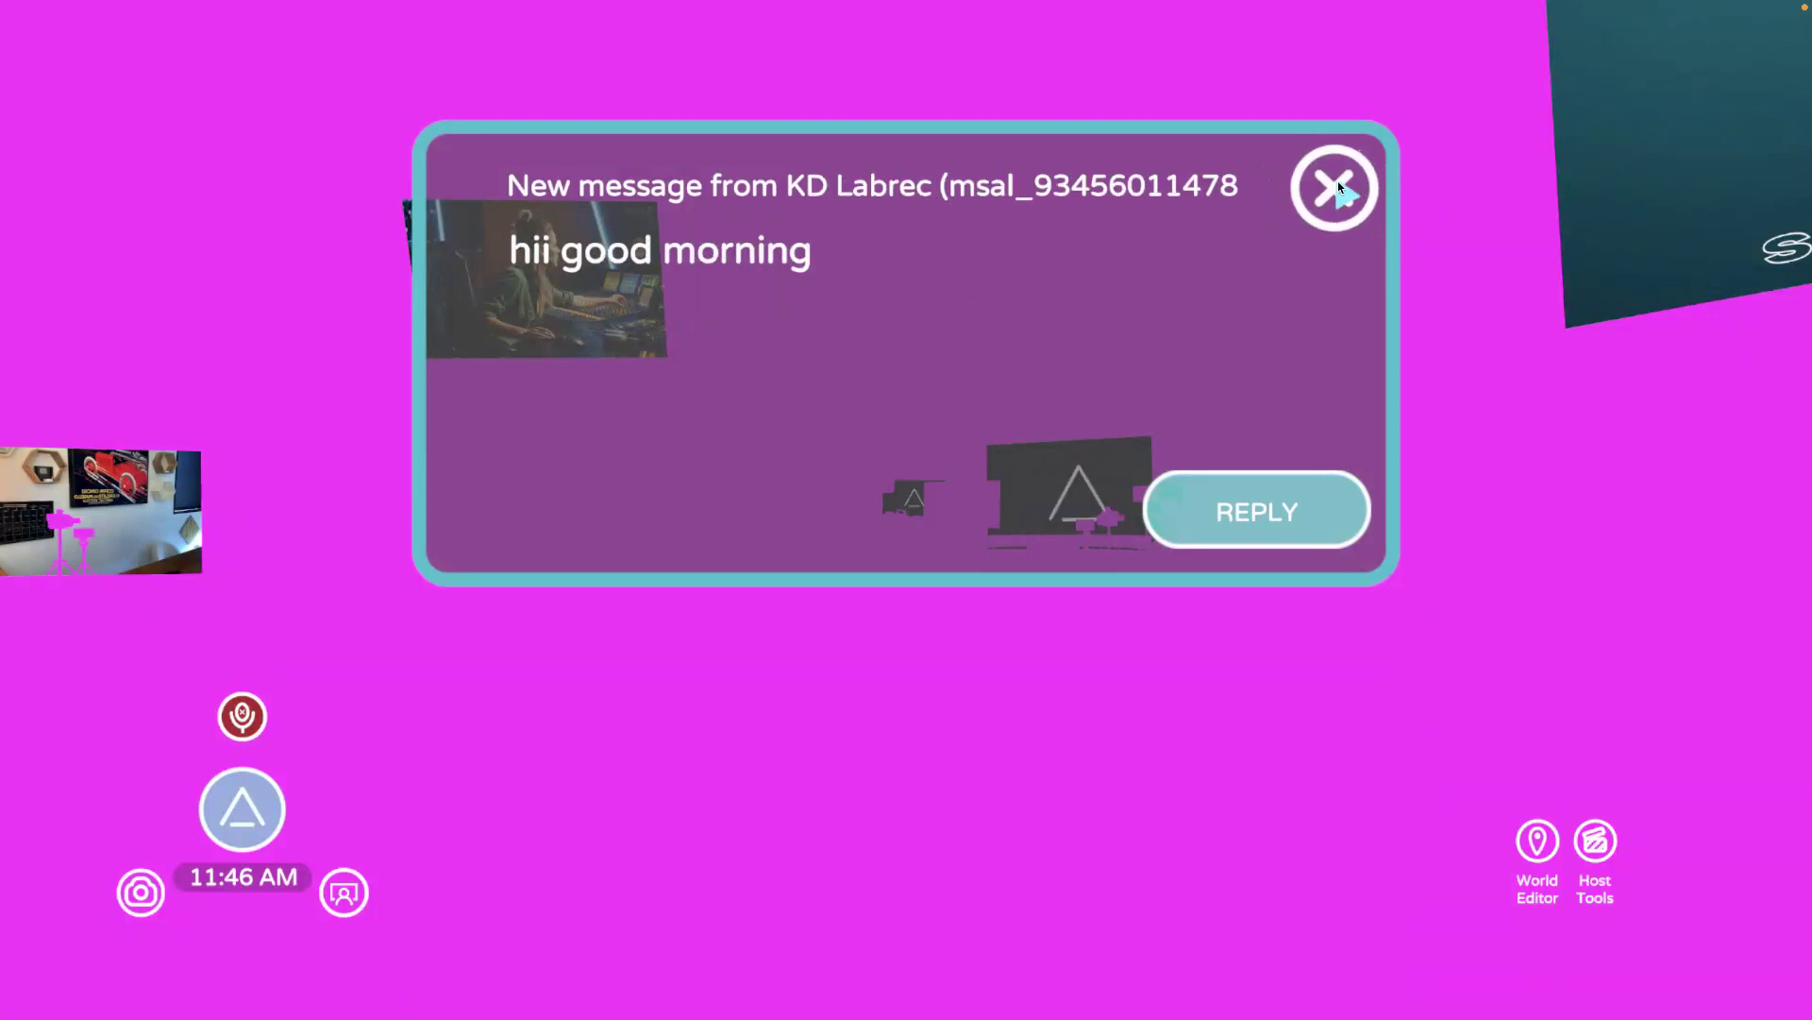
left_click(1340, 185)
left_click(1339, 185)
left_click(1339, 185)
left_click(1338, 185)
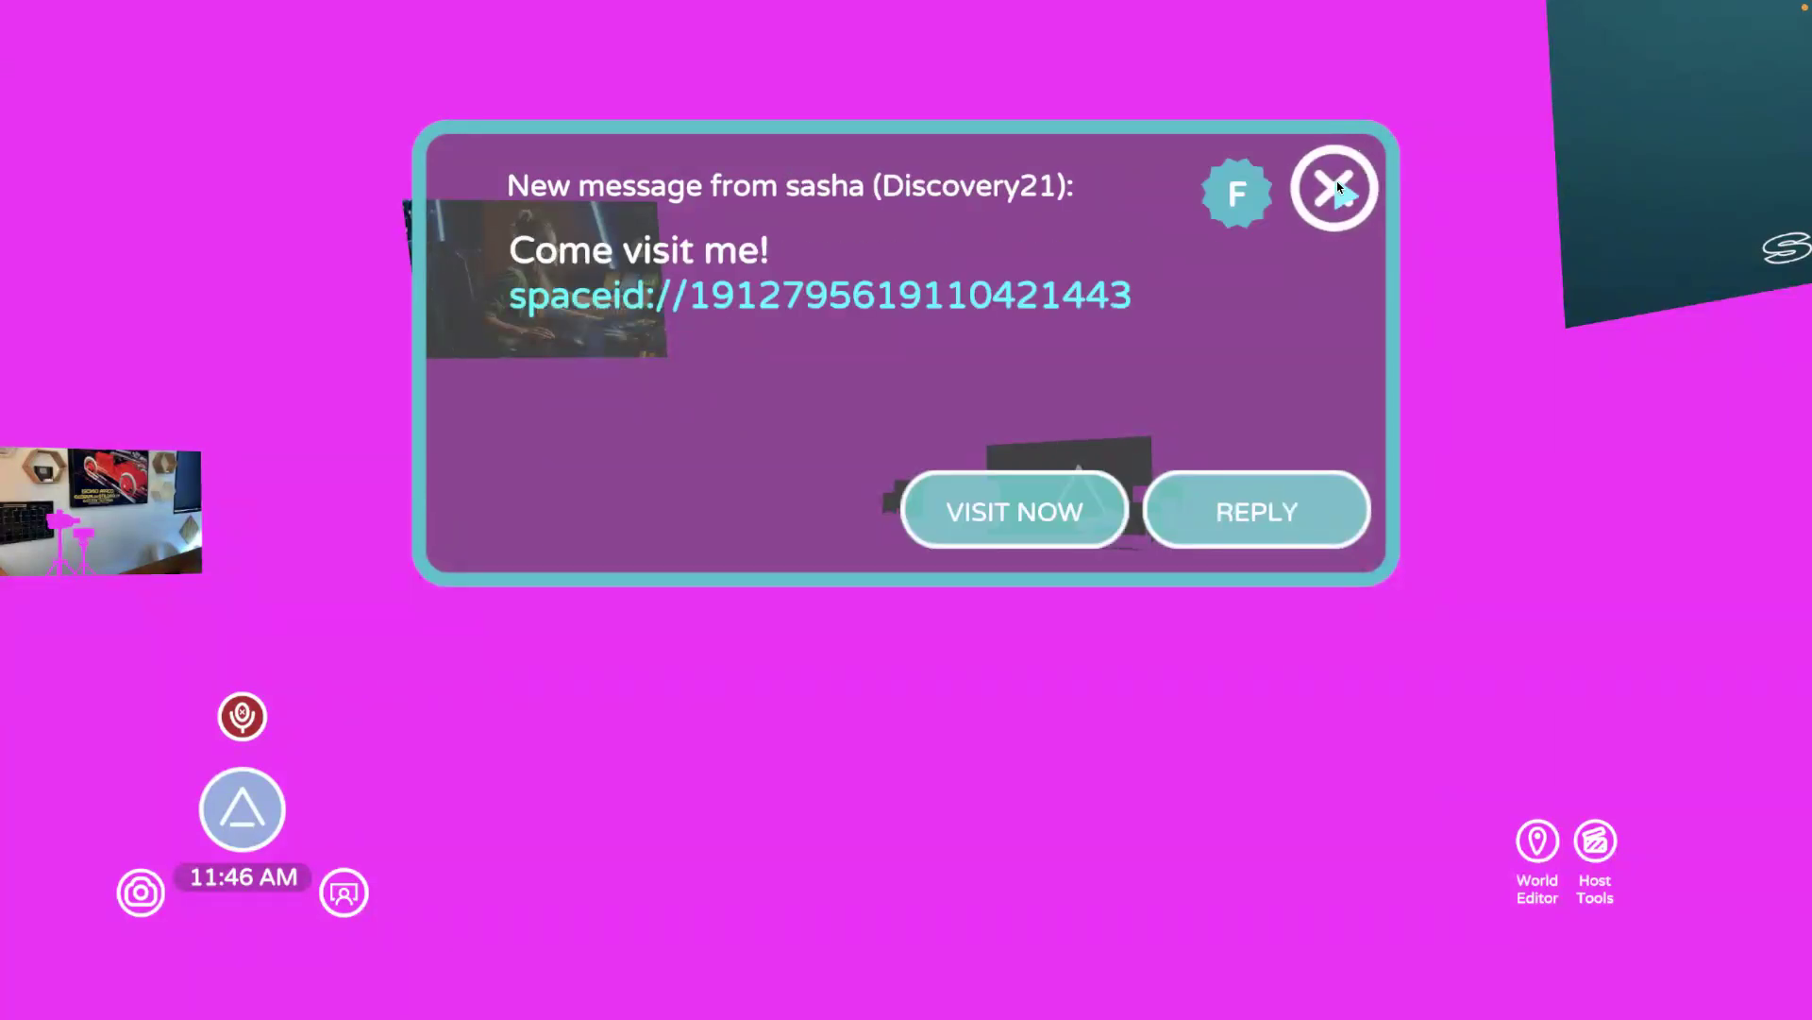
left_click(1339, 185)
left_click(1339, 185)
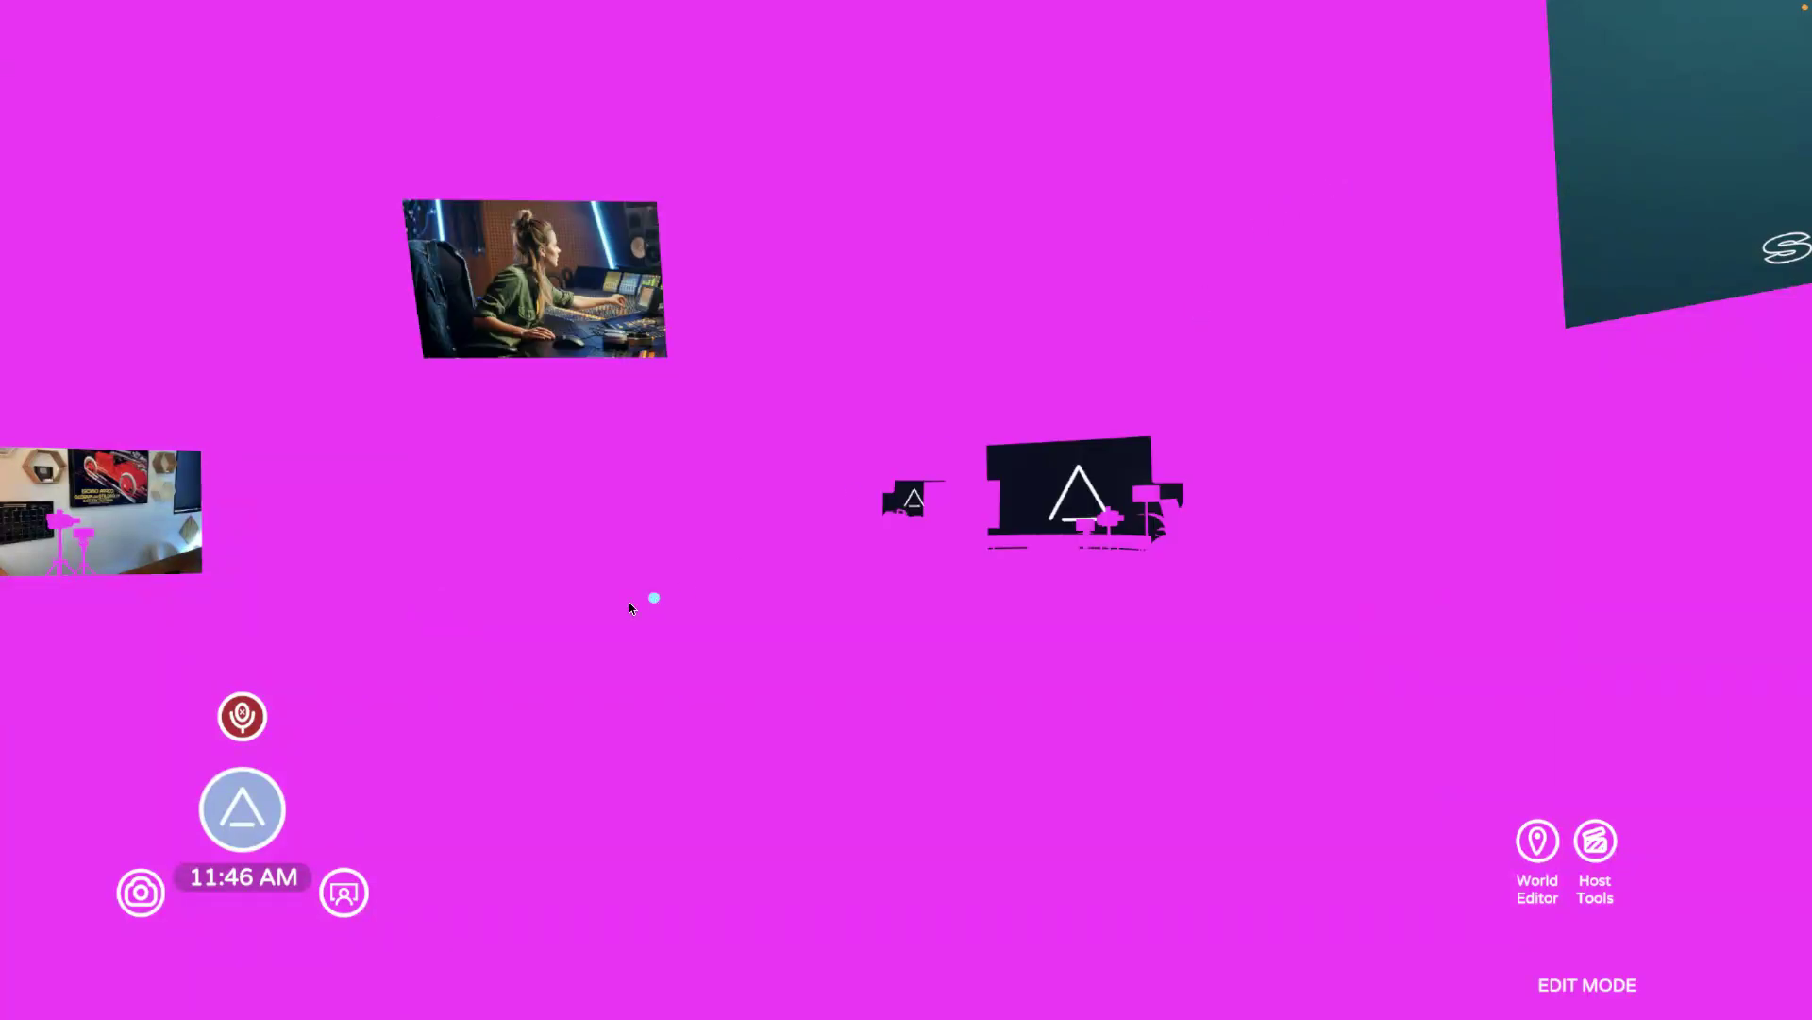
- Show My Worlds from the main menu and page through the list to page 6
left_click(258, 807)
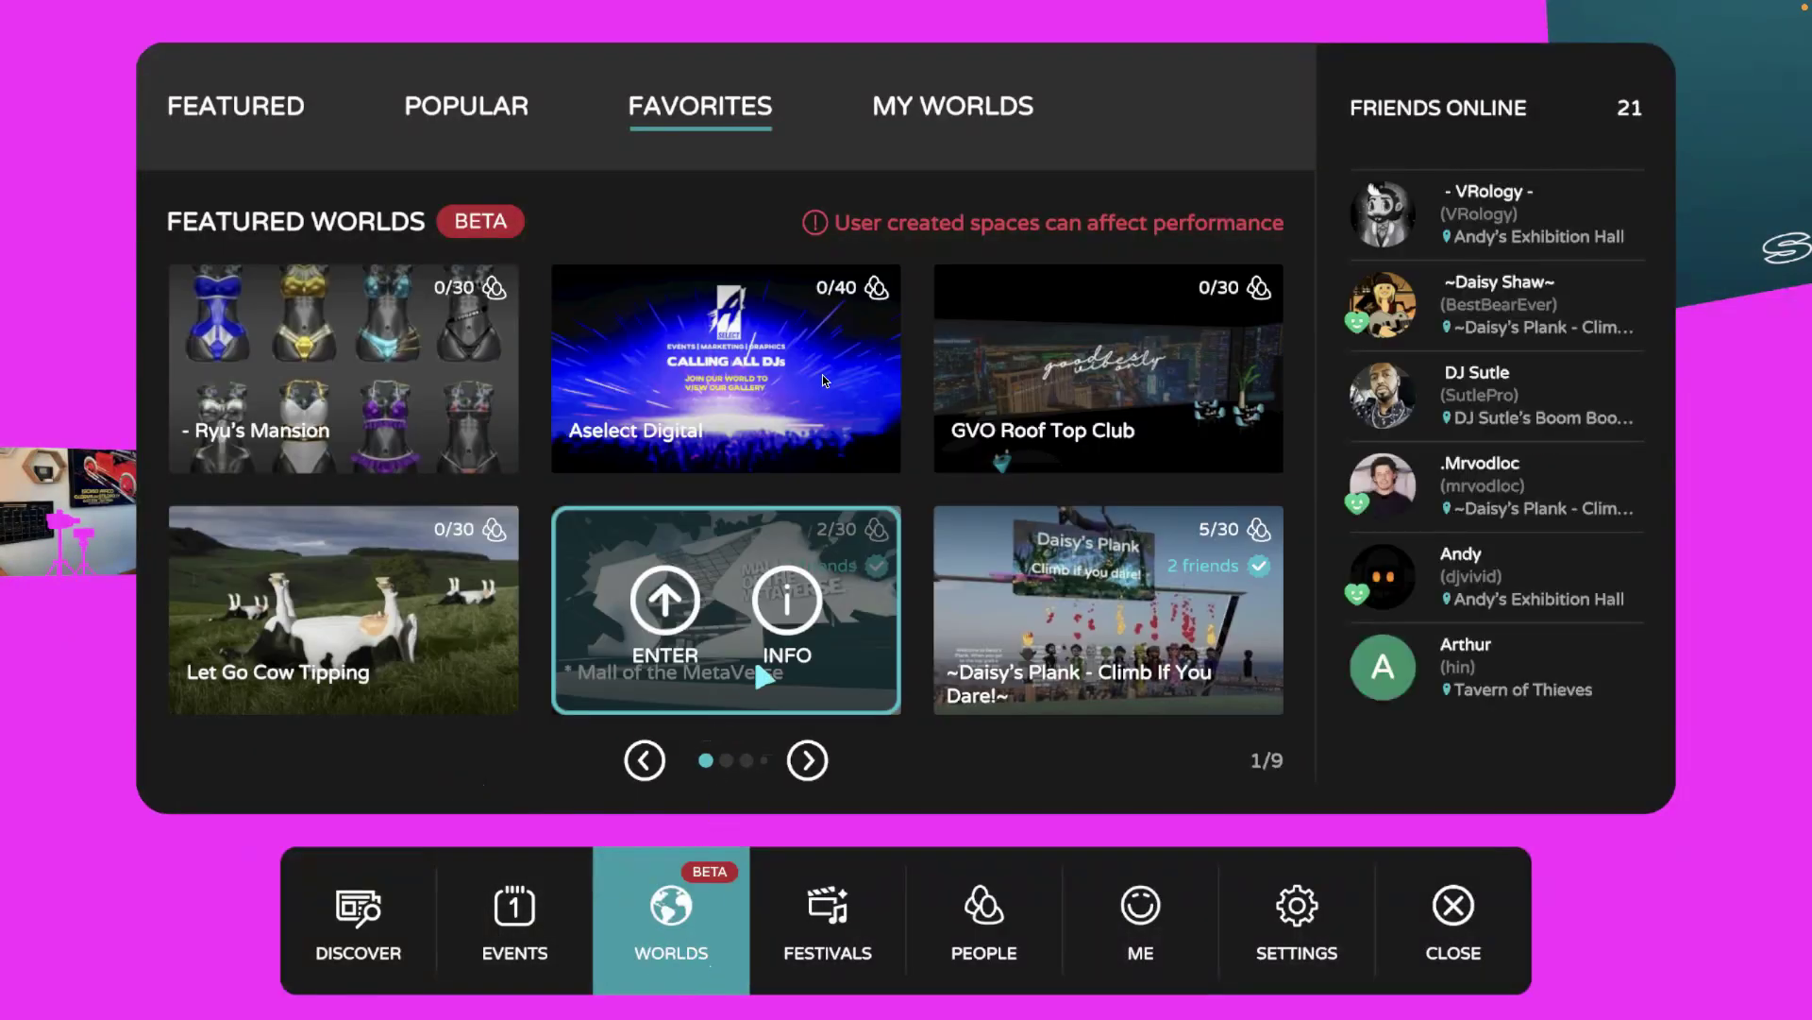
left_click(908, 104)
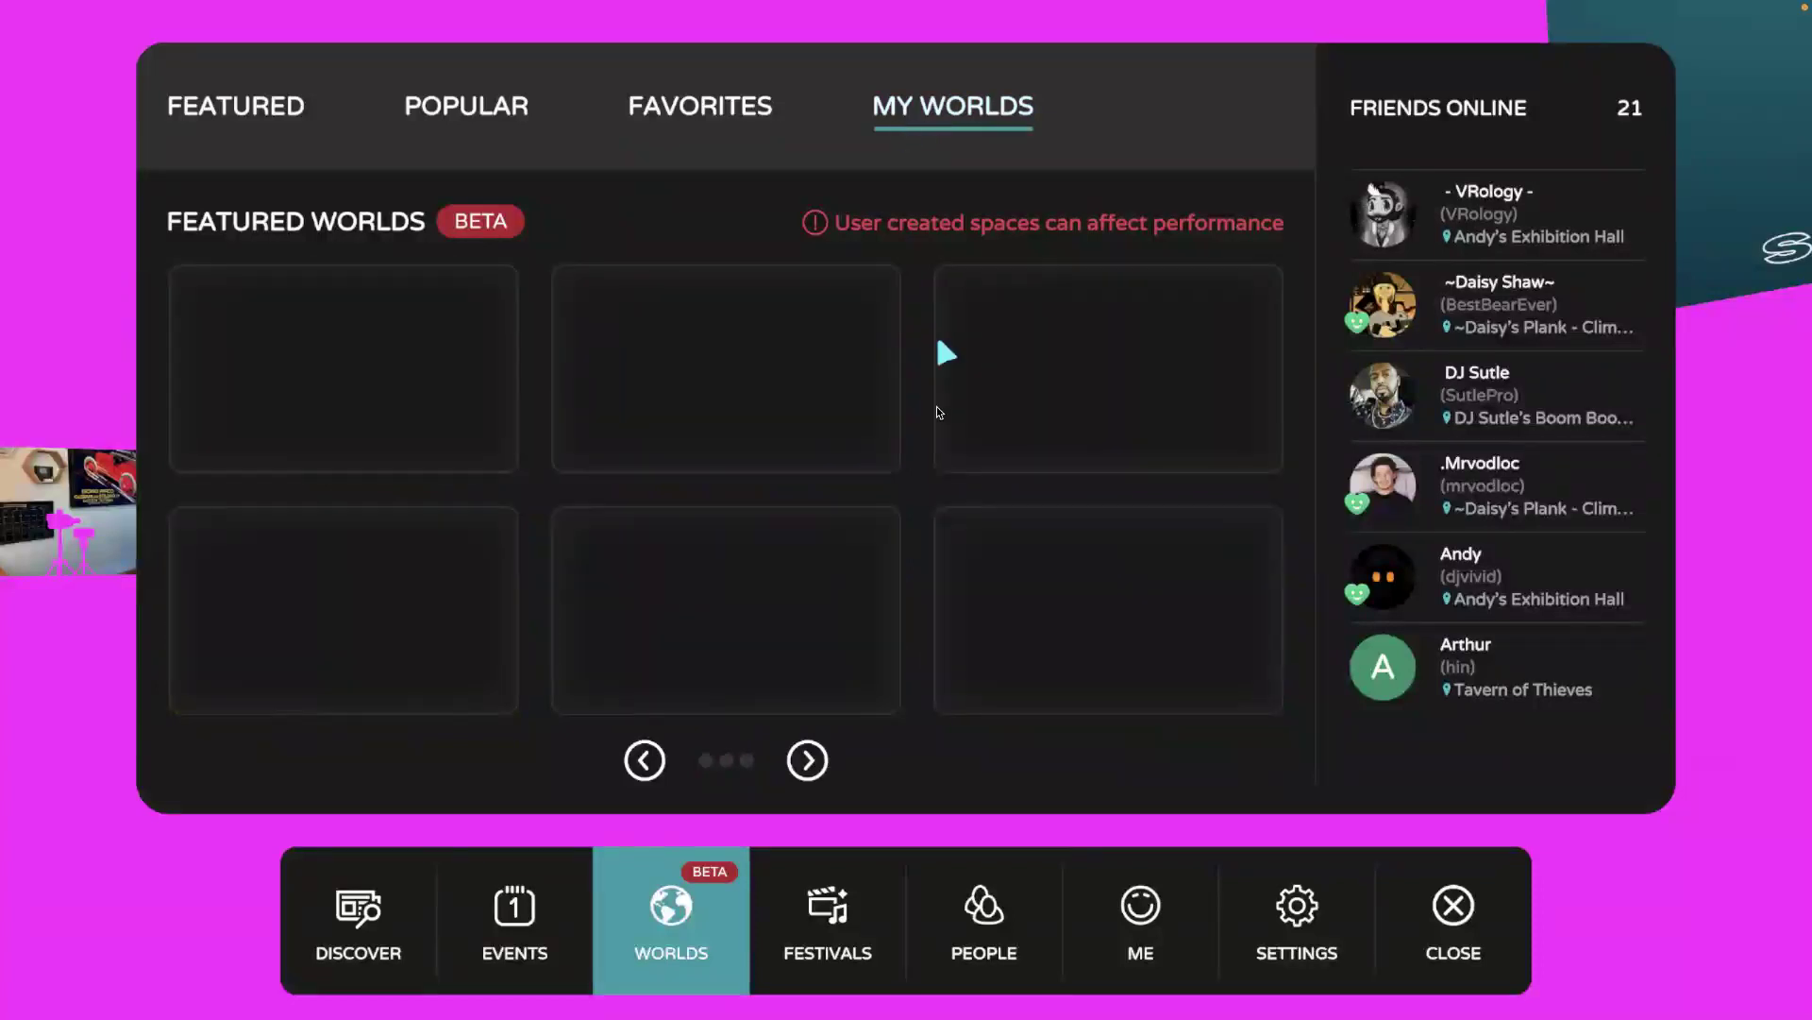
left_click(808, 762)
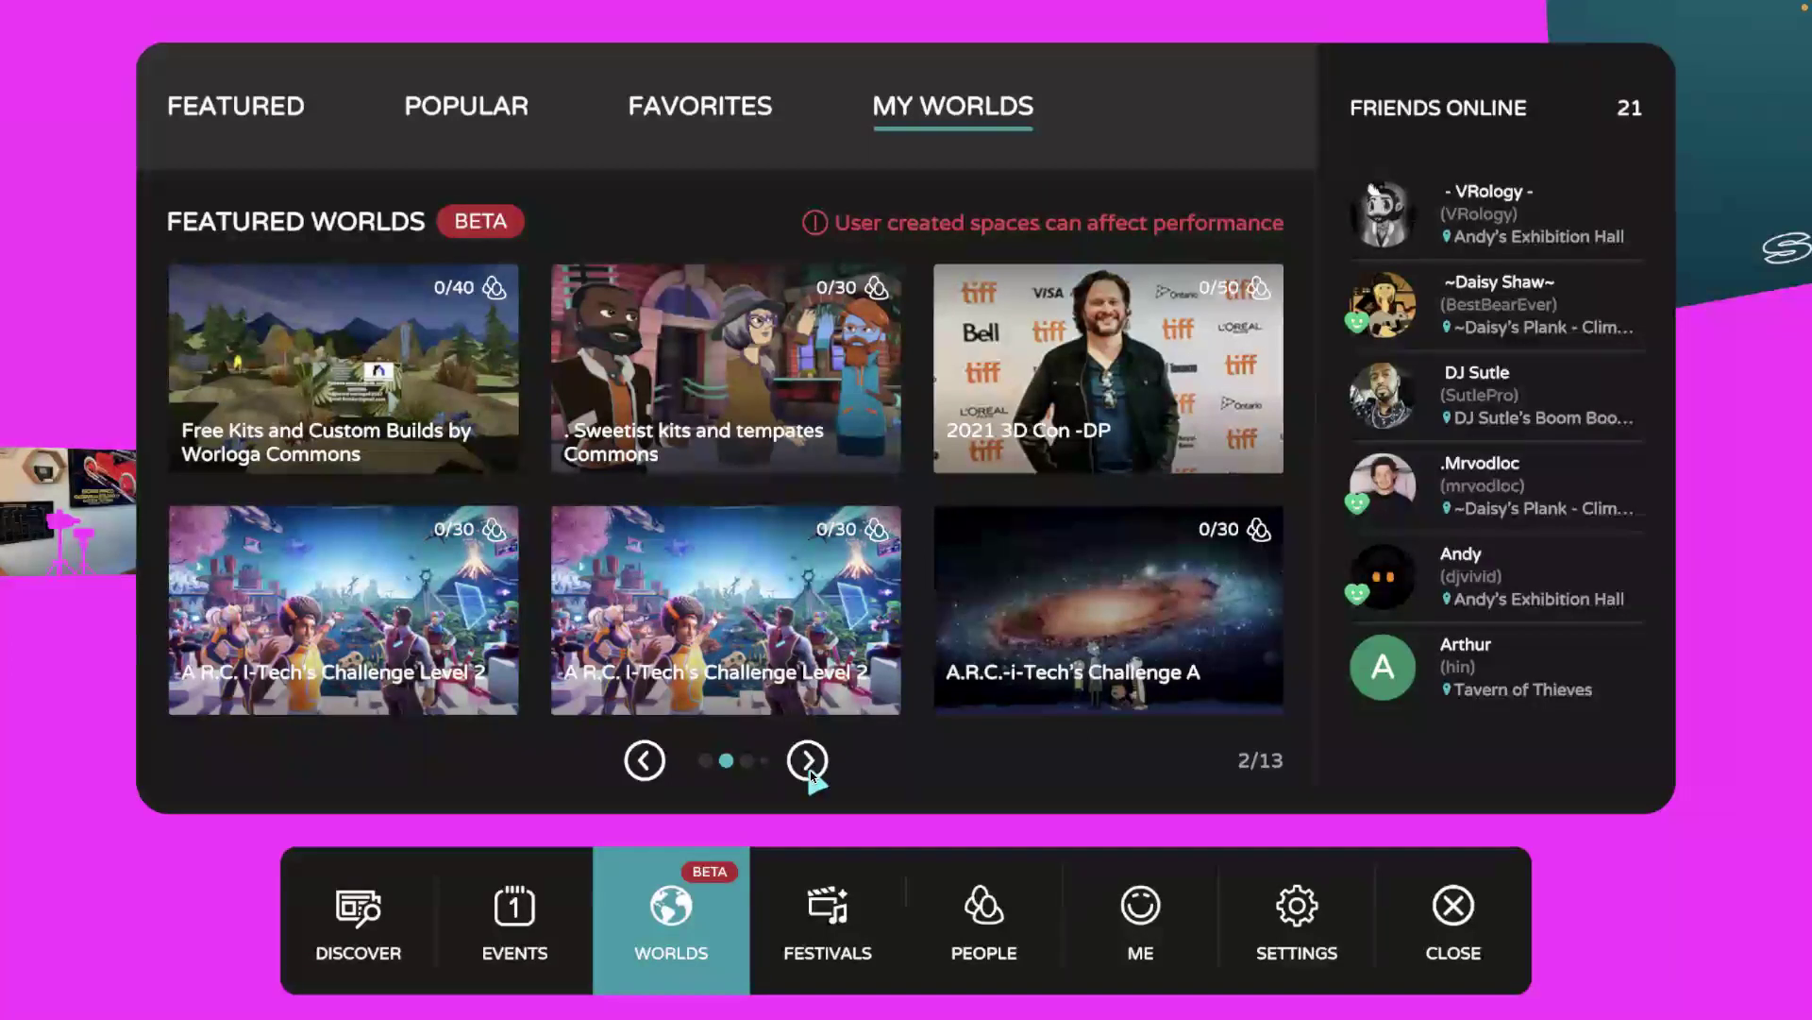
left_click(809, 767)
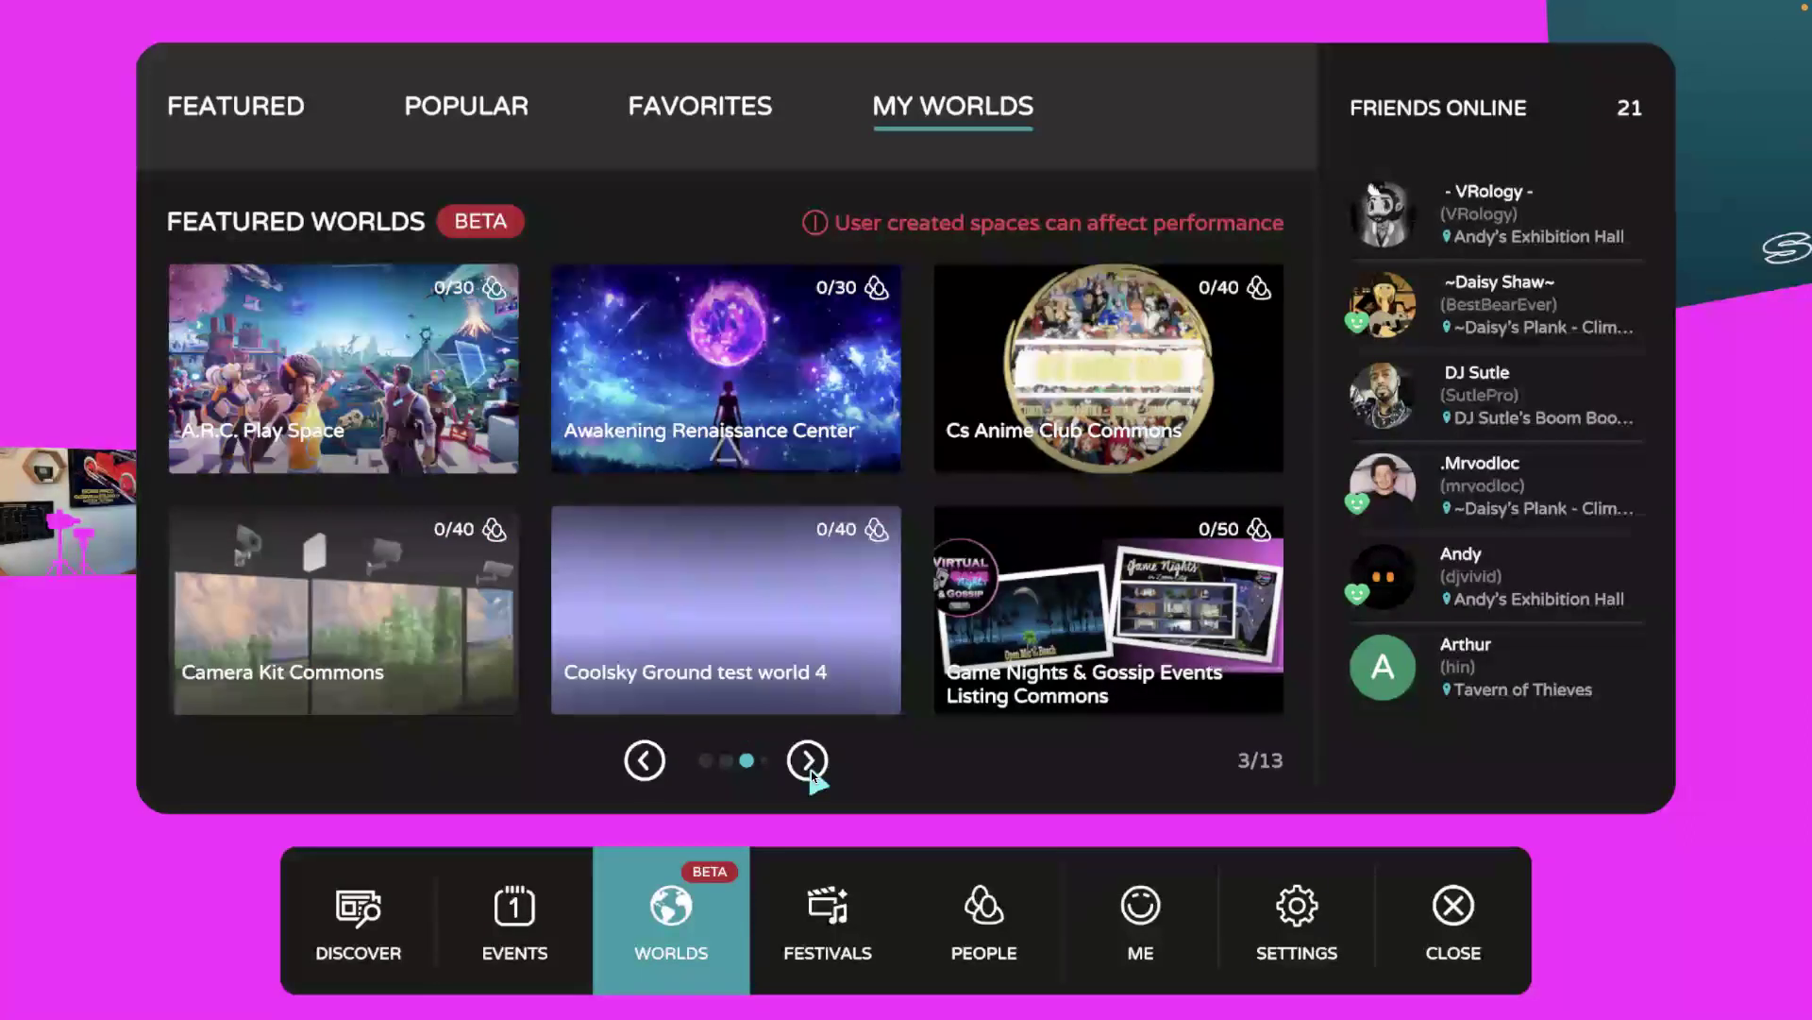
left_click(811, 772)
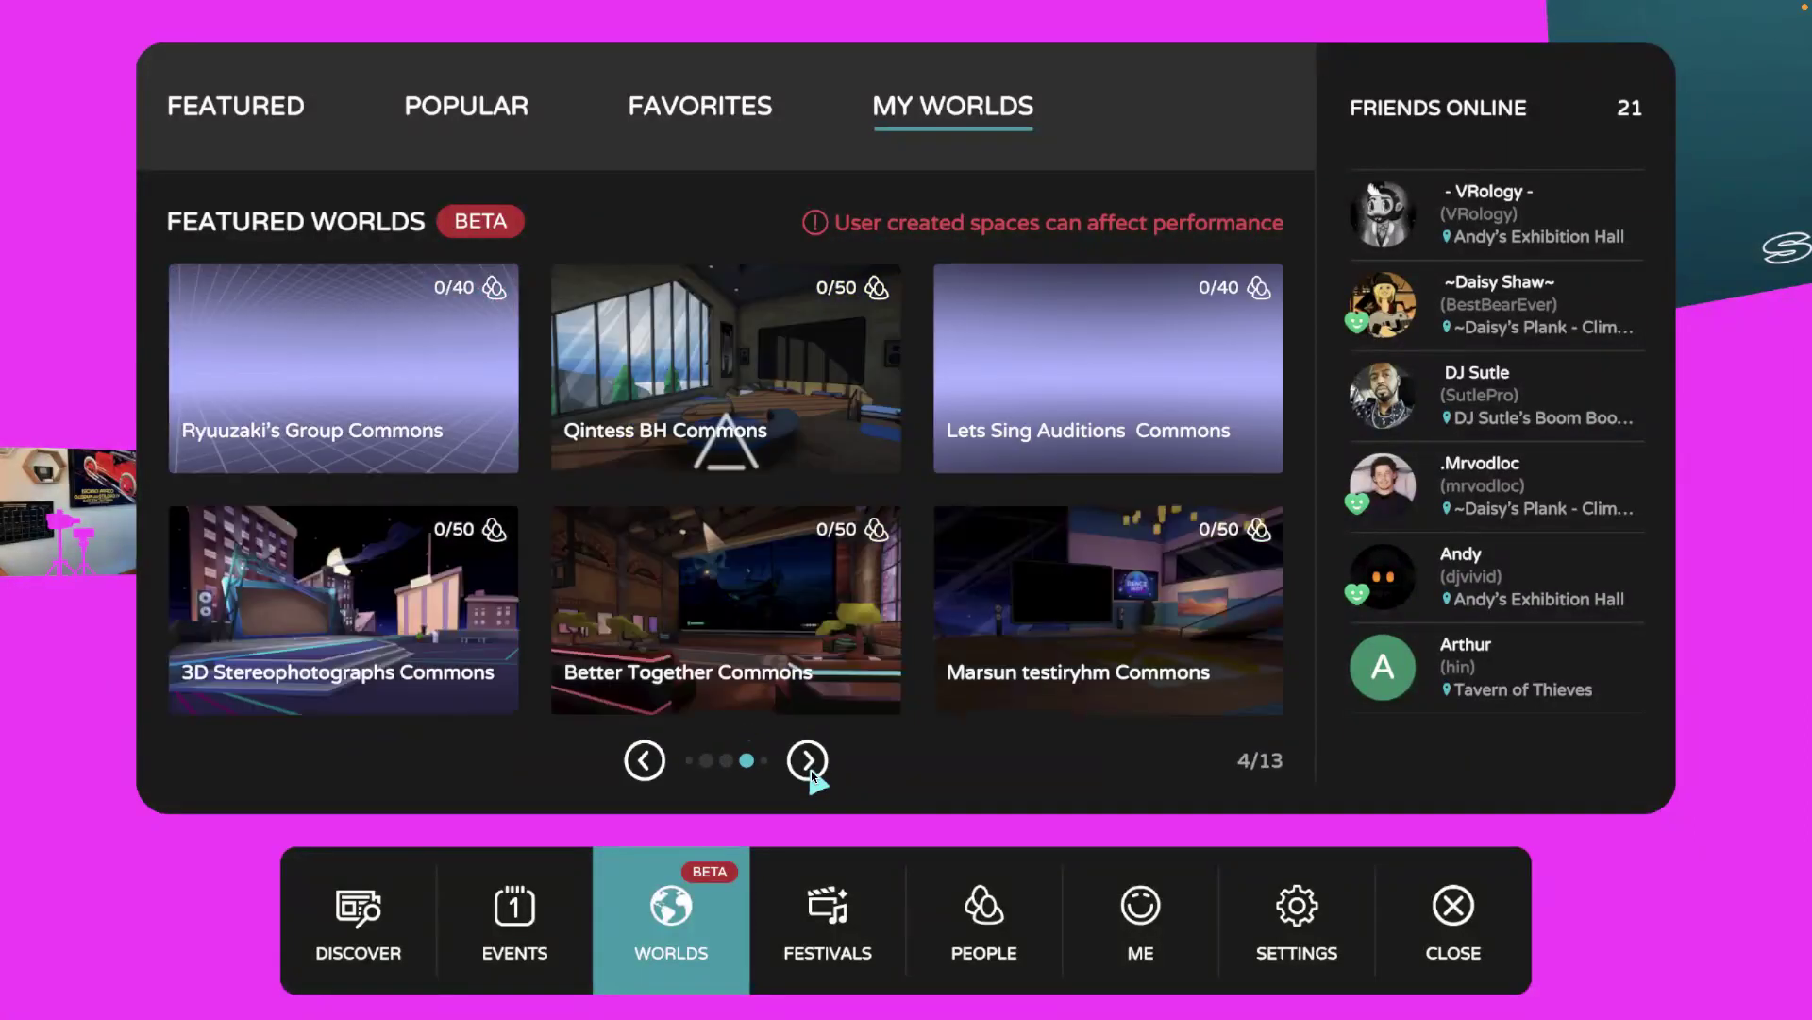
left_click(809, 763)
left_click(809, 765)
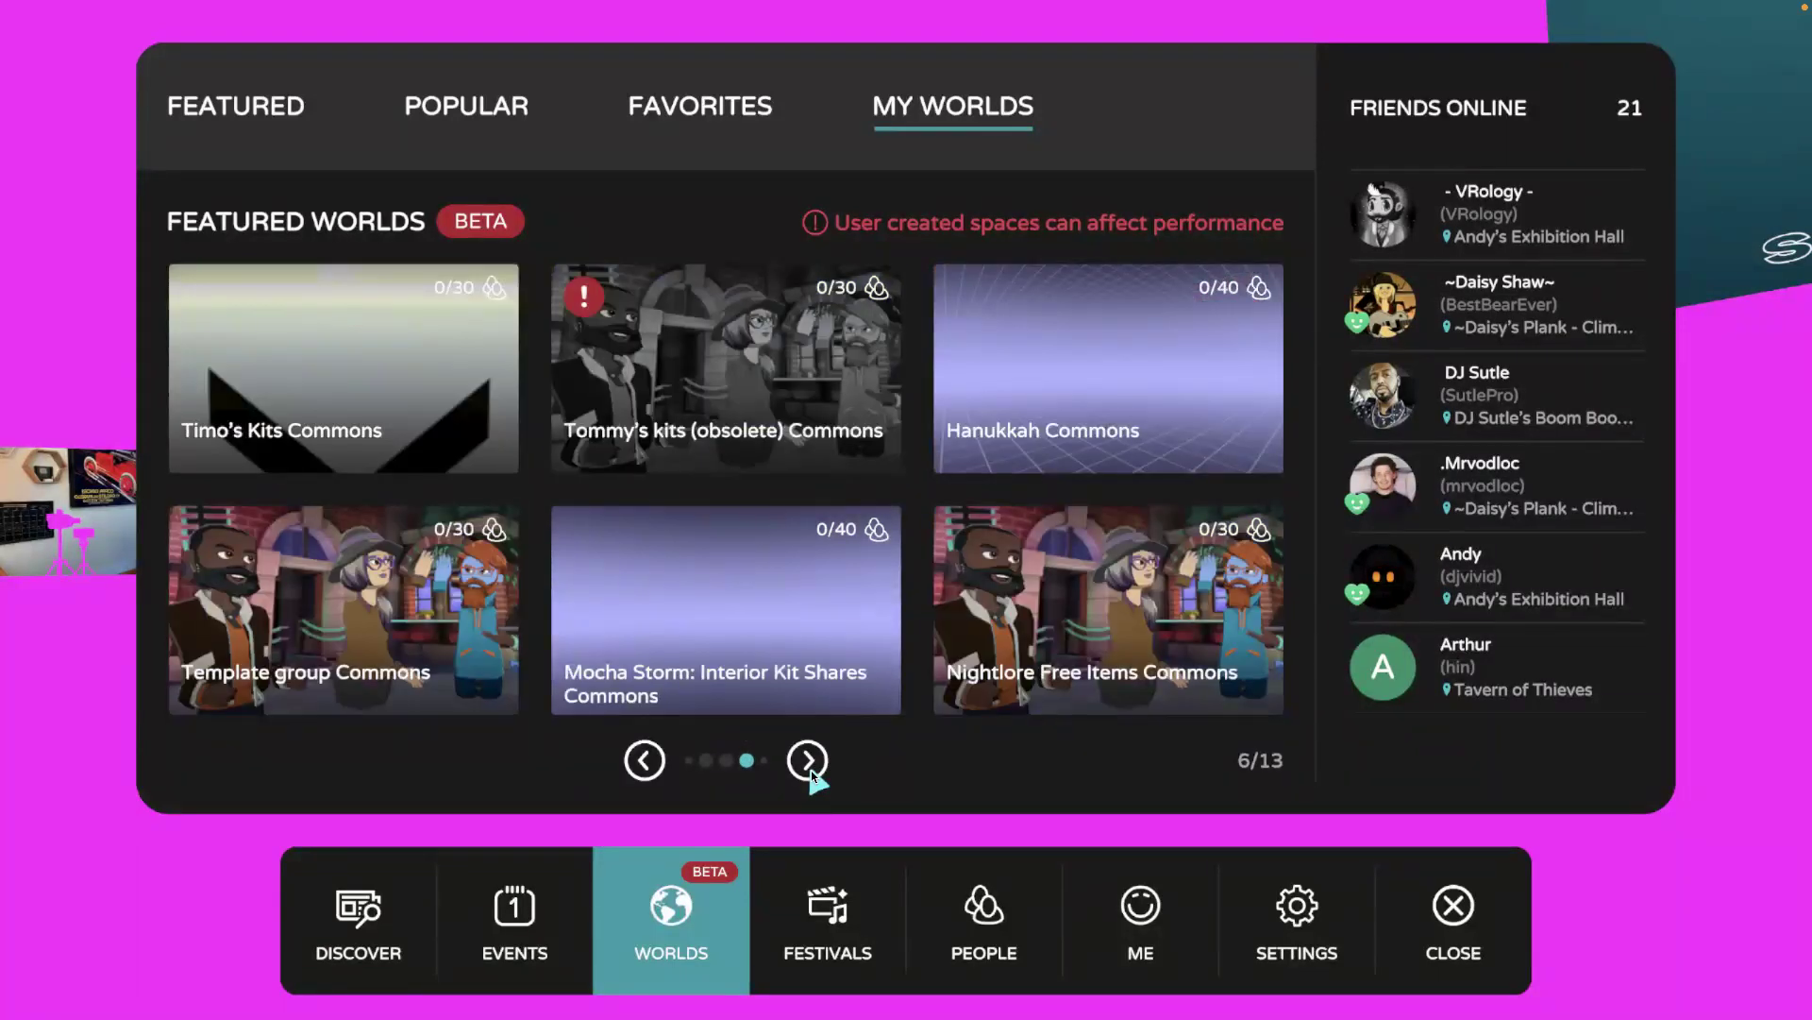
- Continue paging to page 11 and enter the Meta World Gallery world
left_click(809, 767)
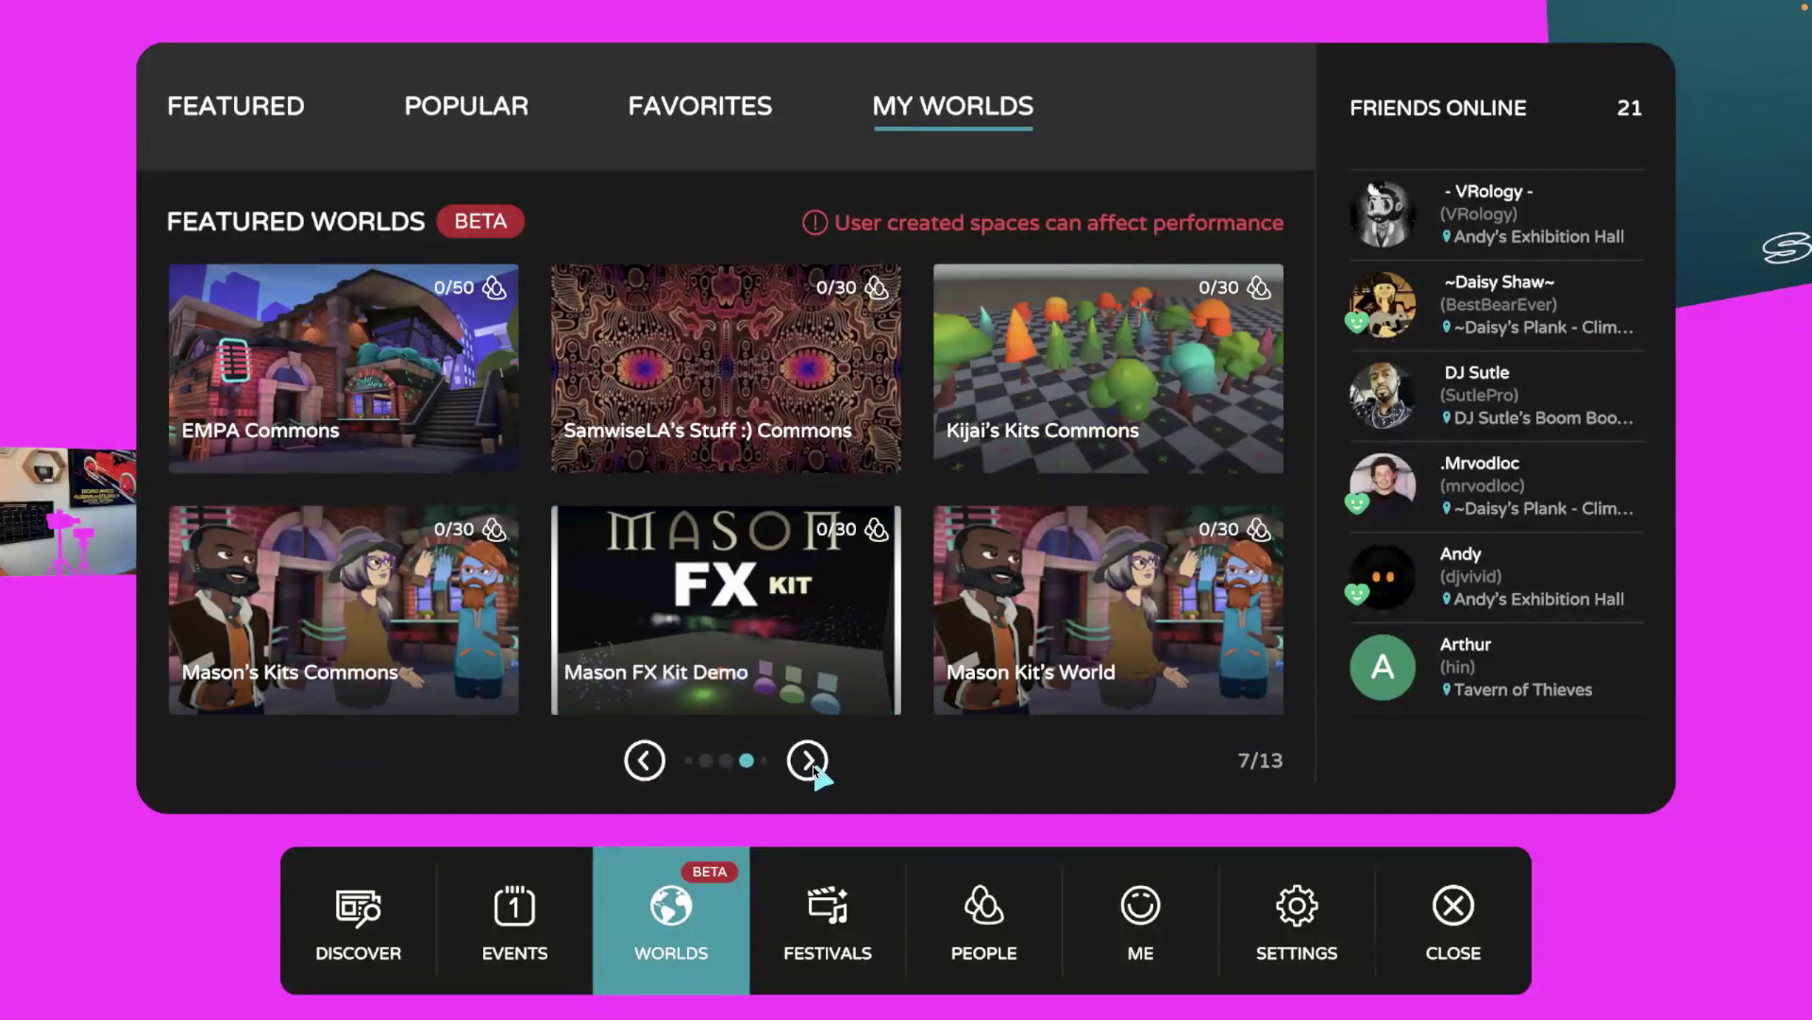
left_click(809, 767)
left_click(809, 767)
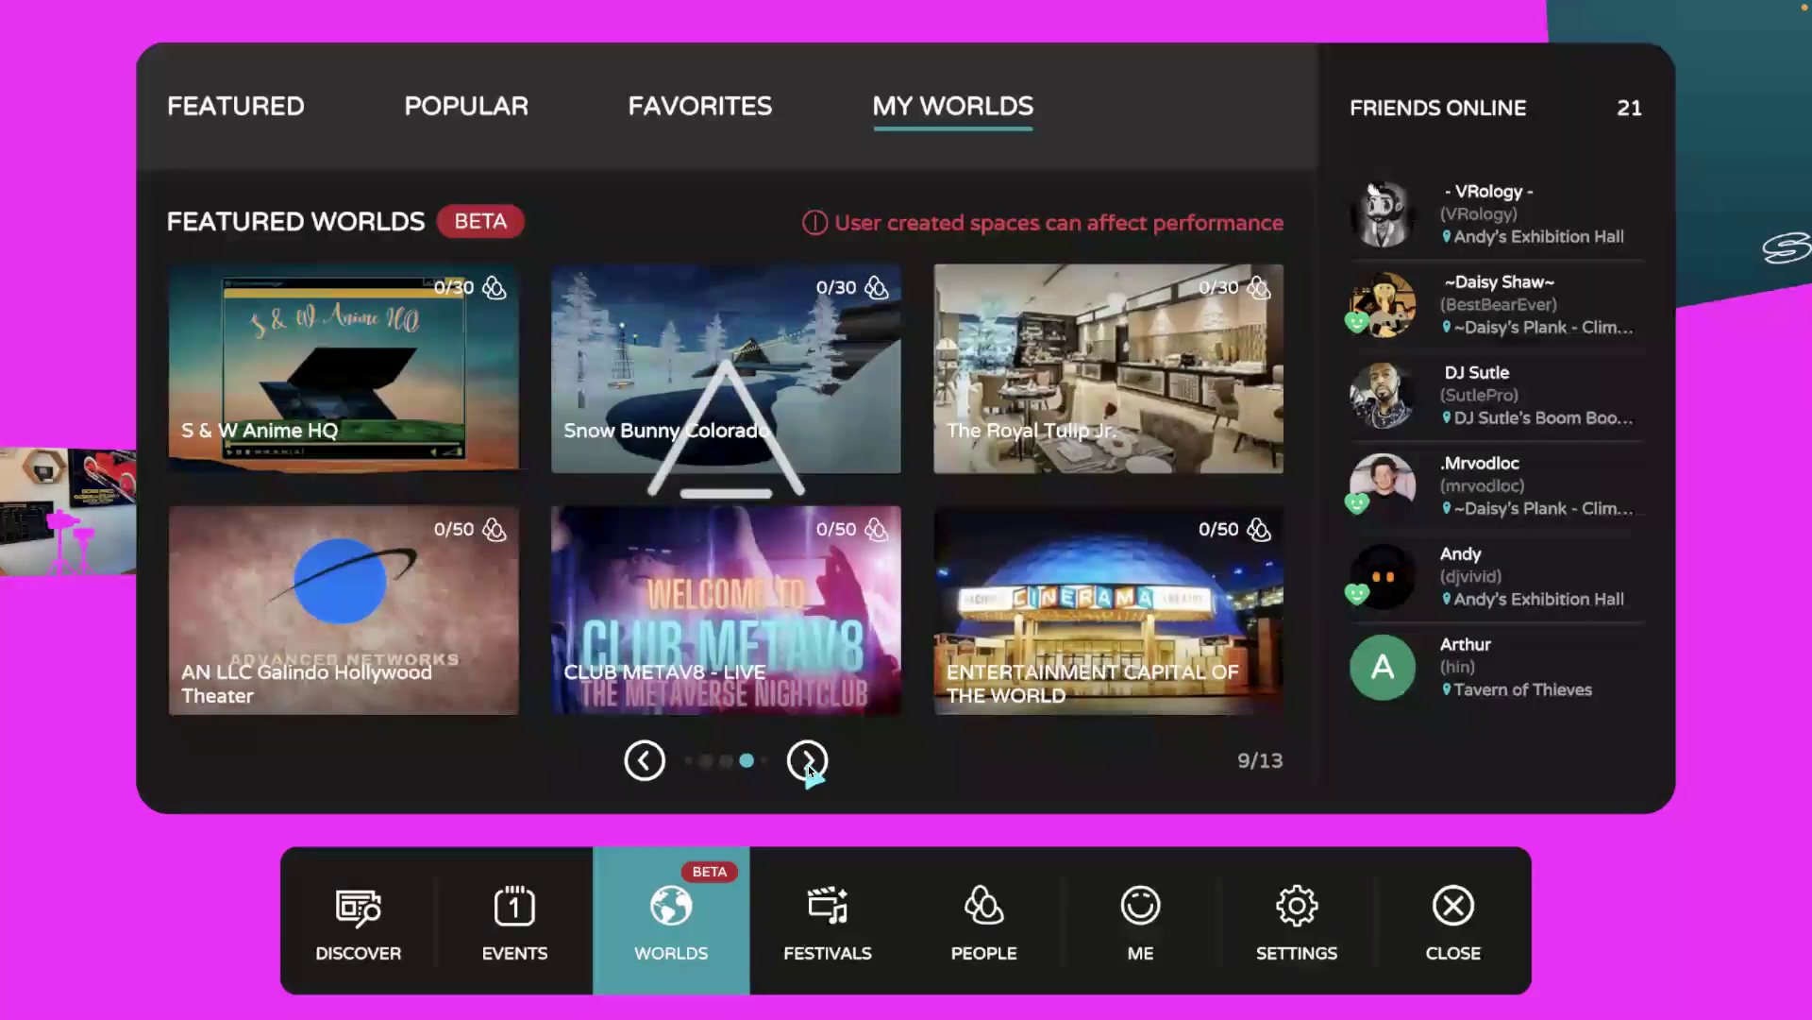
left_click(809, 766)
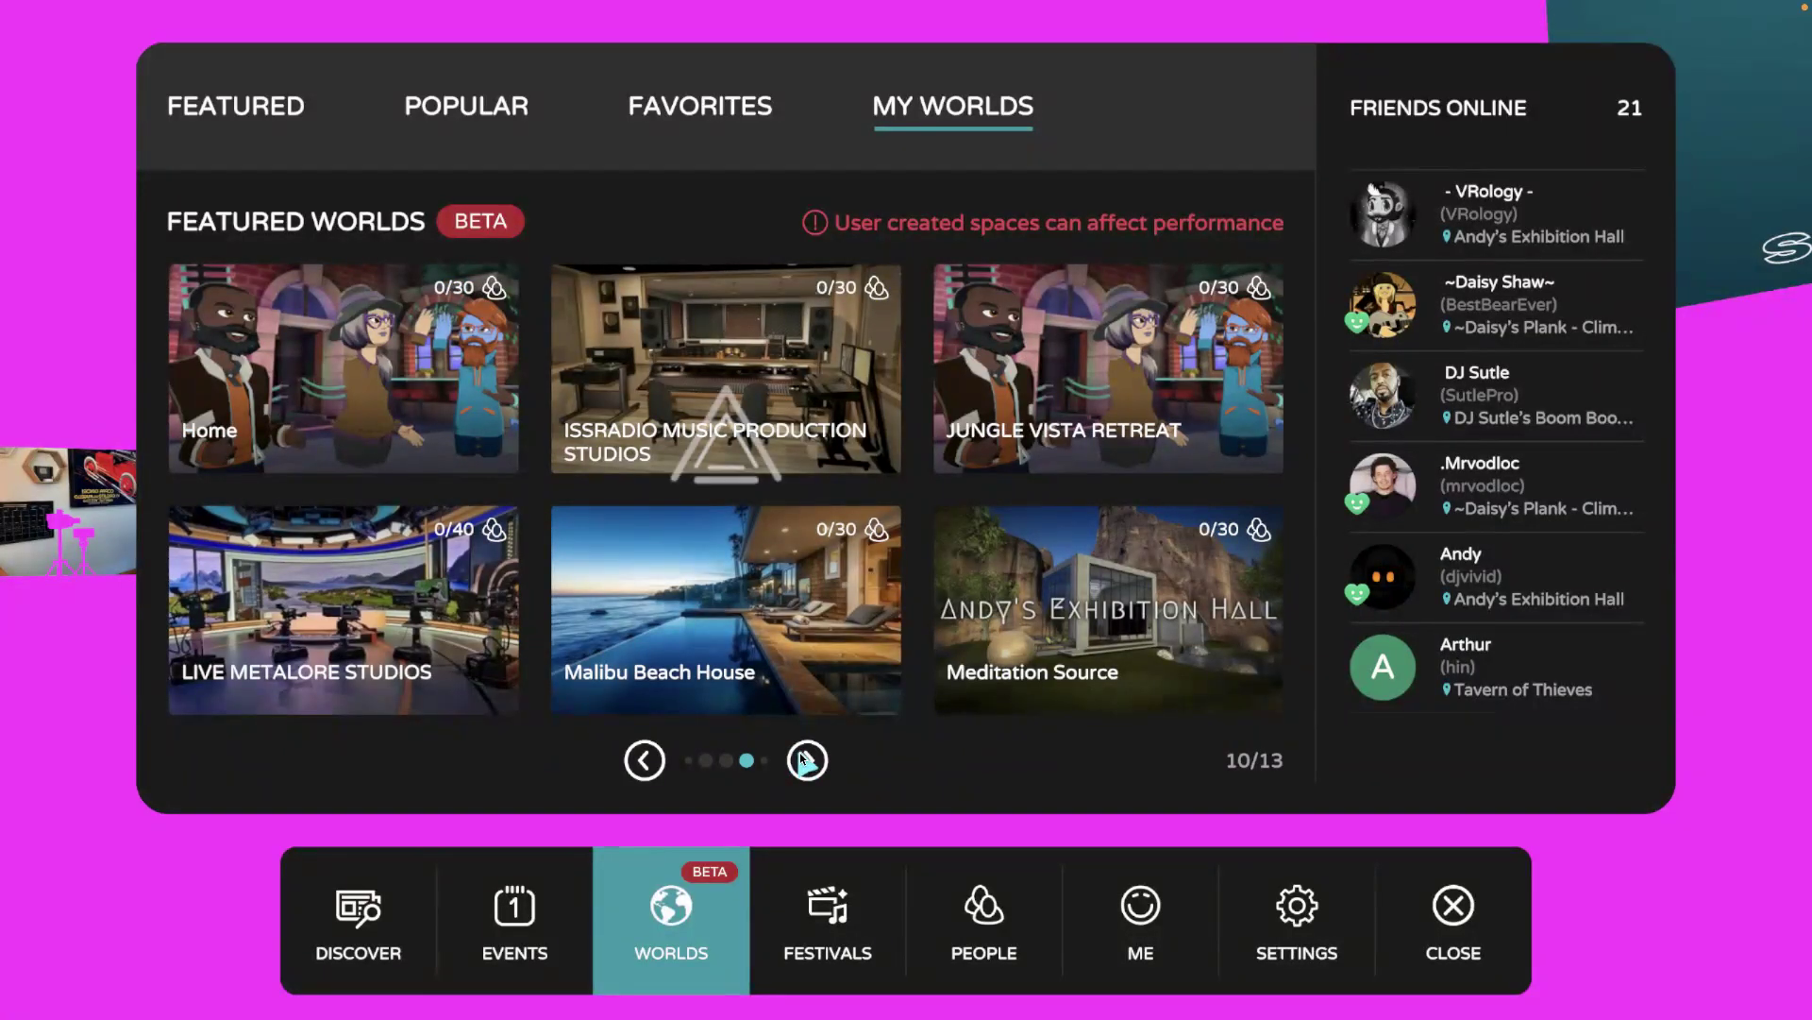
left_click(804, 760)
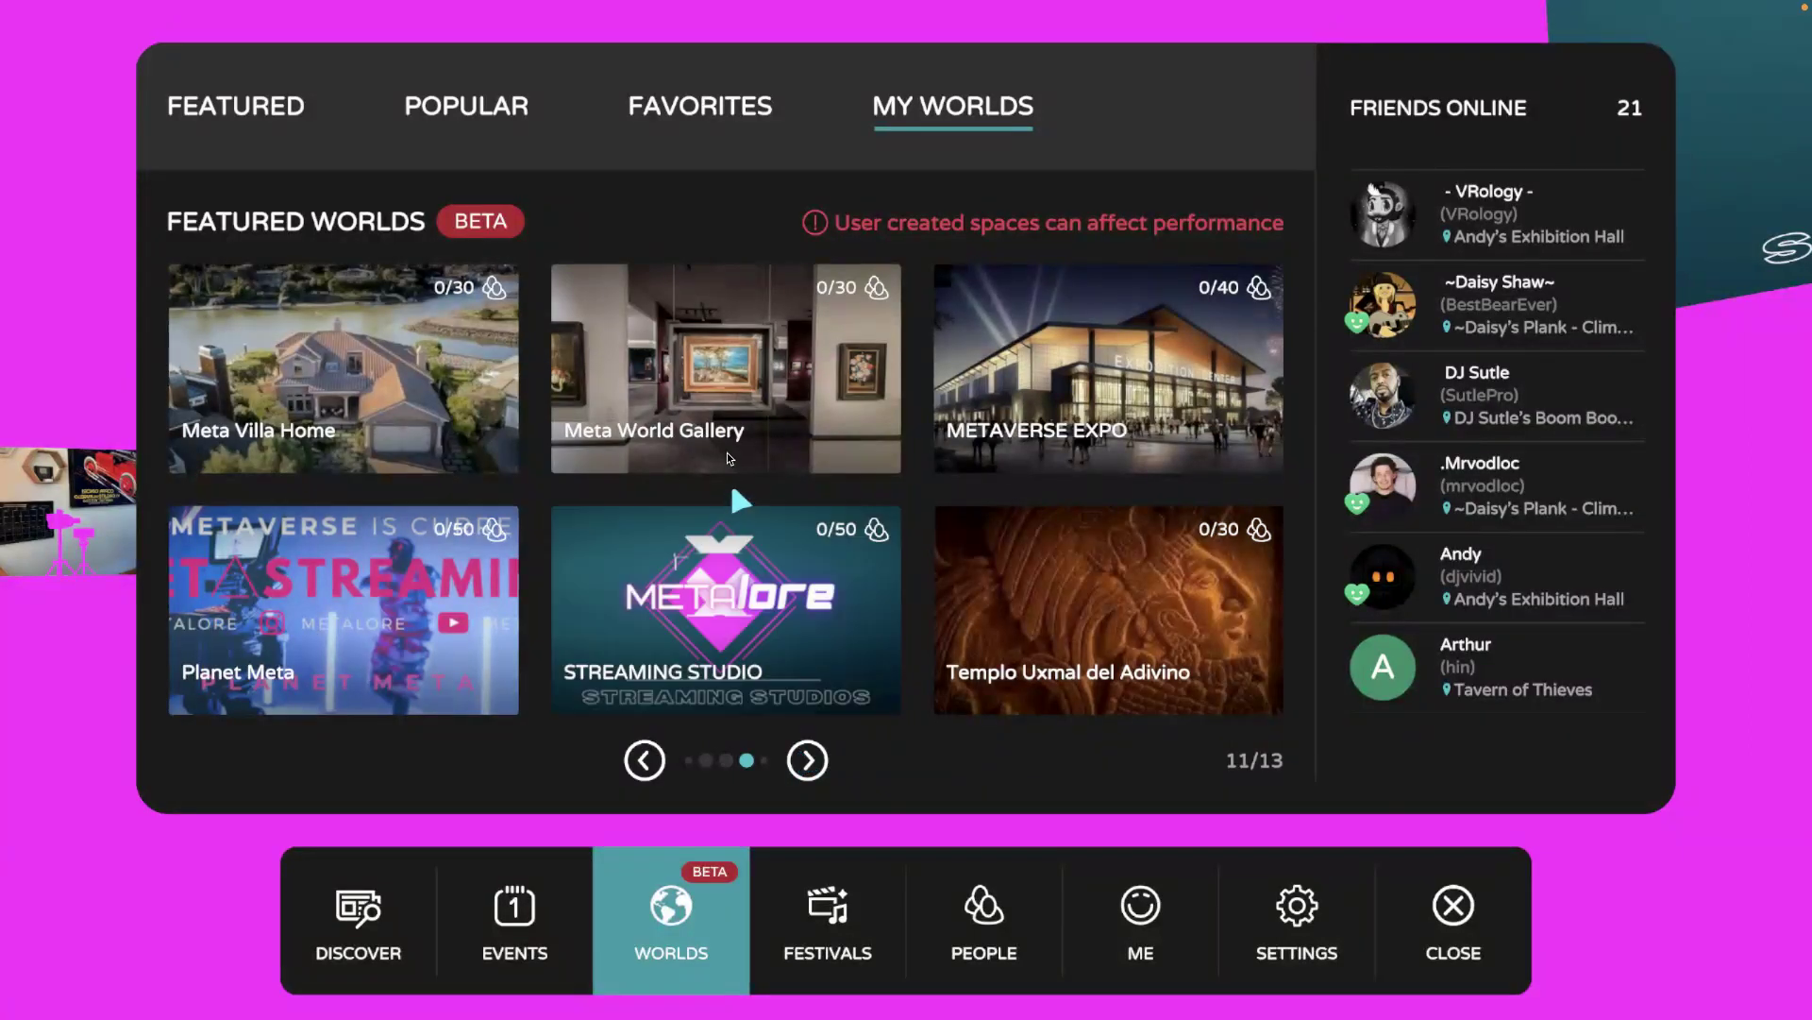
left_click(687, 368)
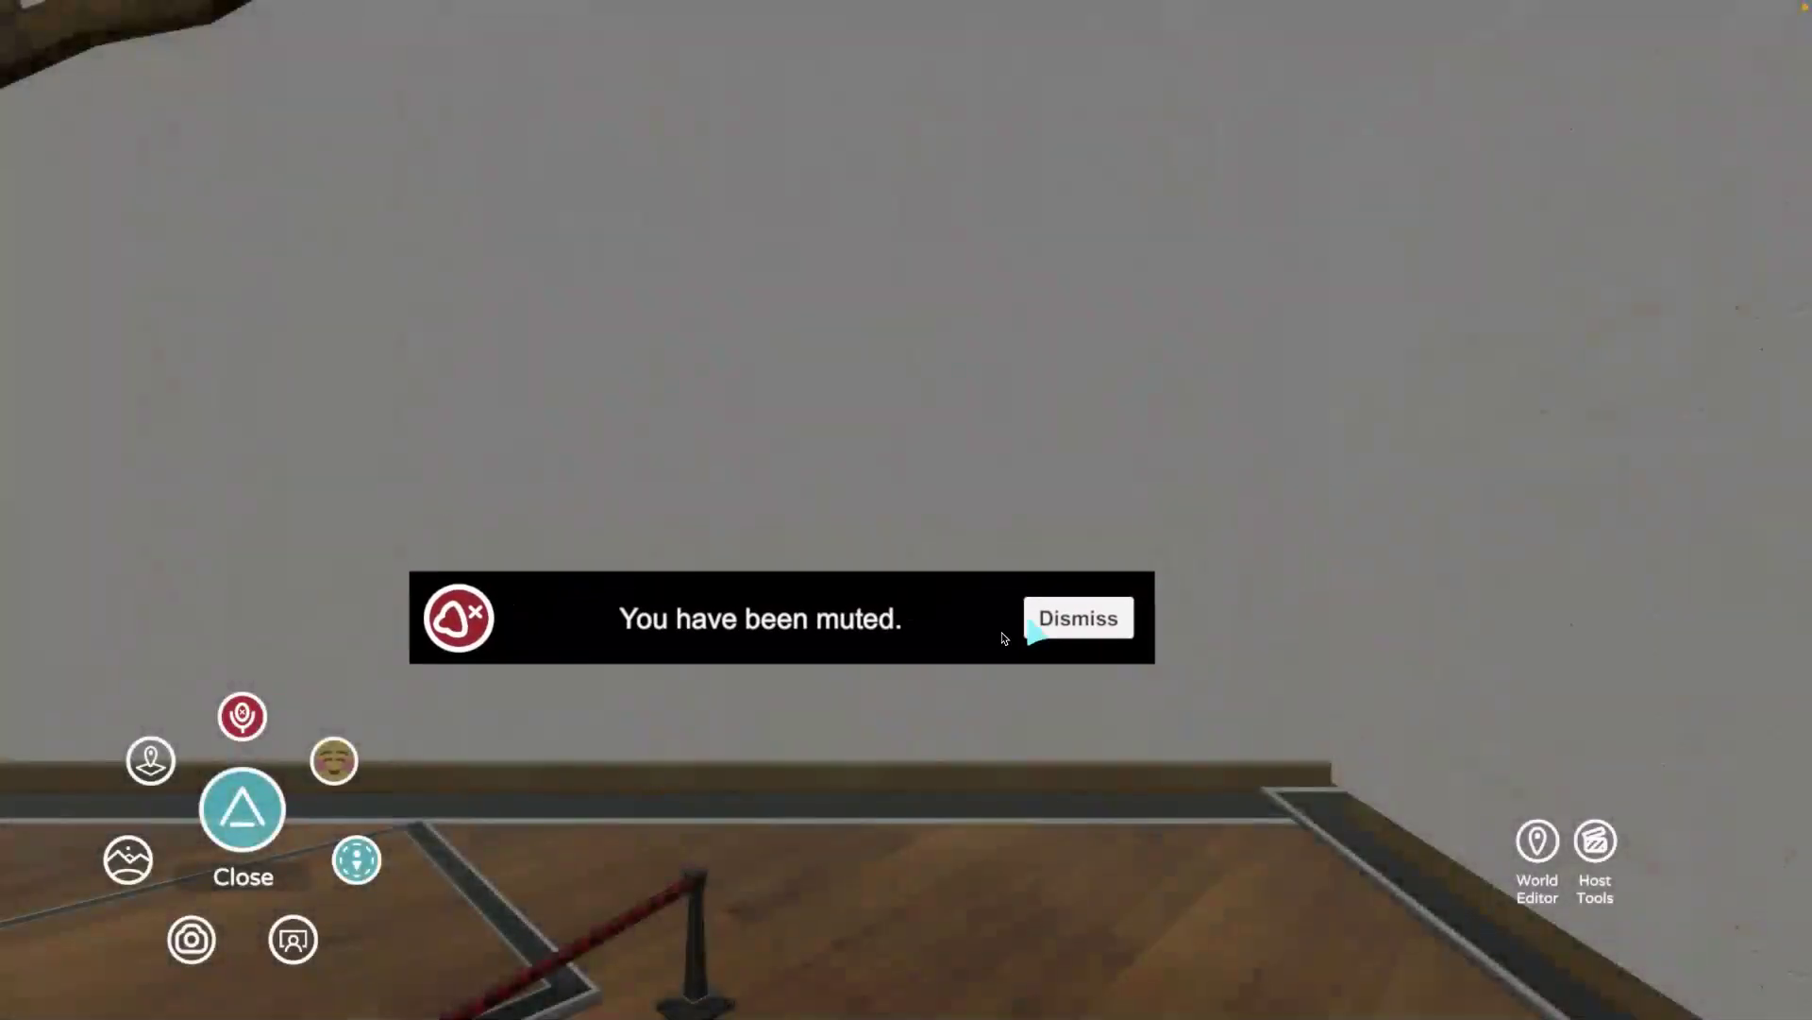
- Look around the gallery, approach the face sculpture wall, then walk toward the rope barrier
key("Right")
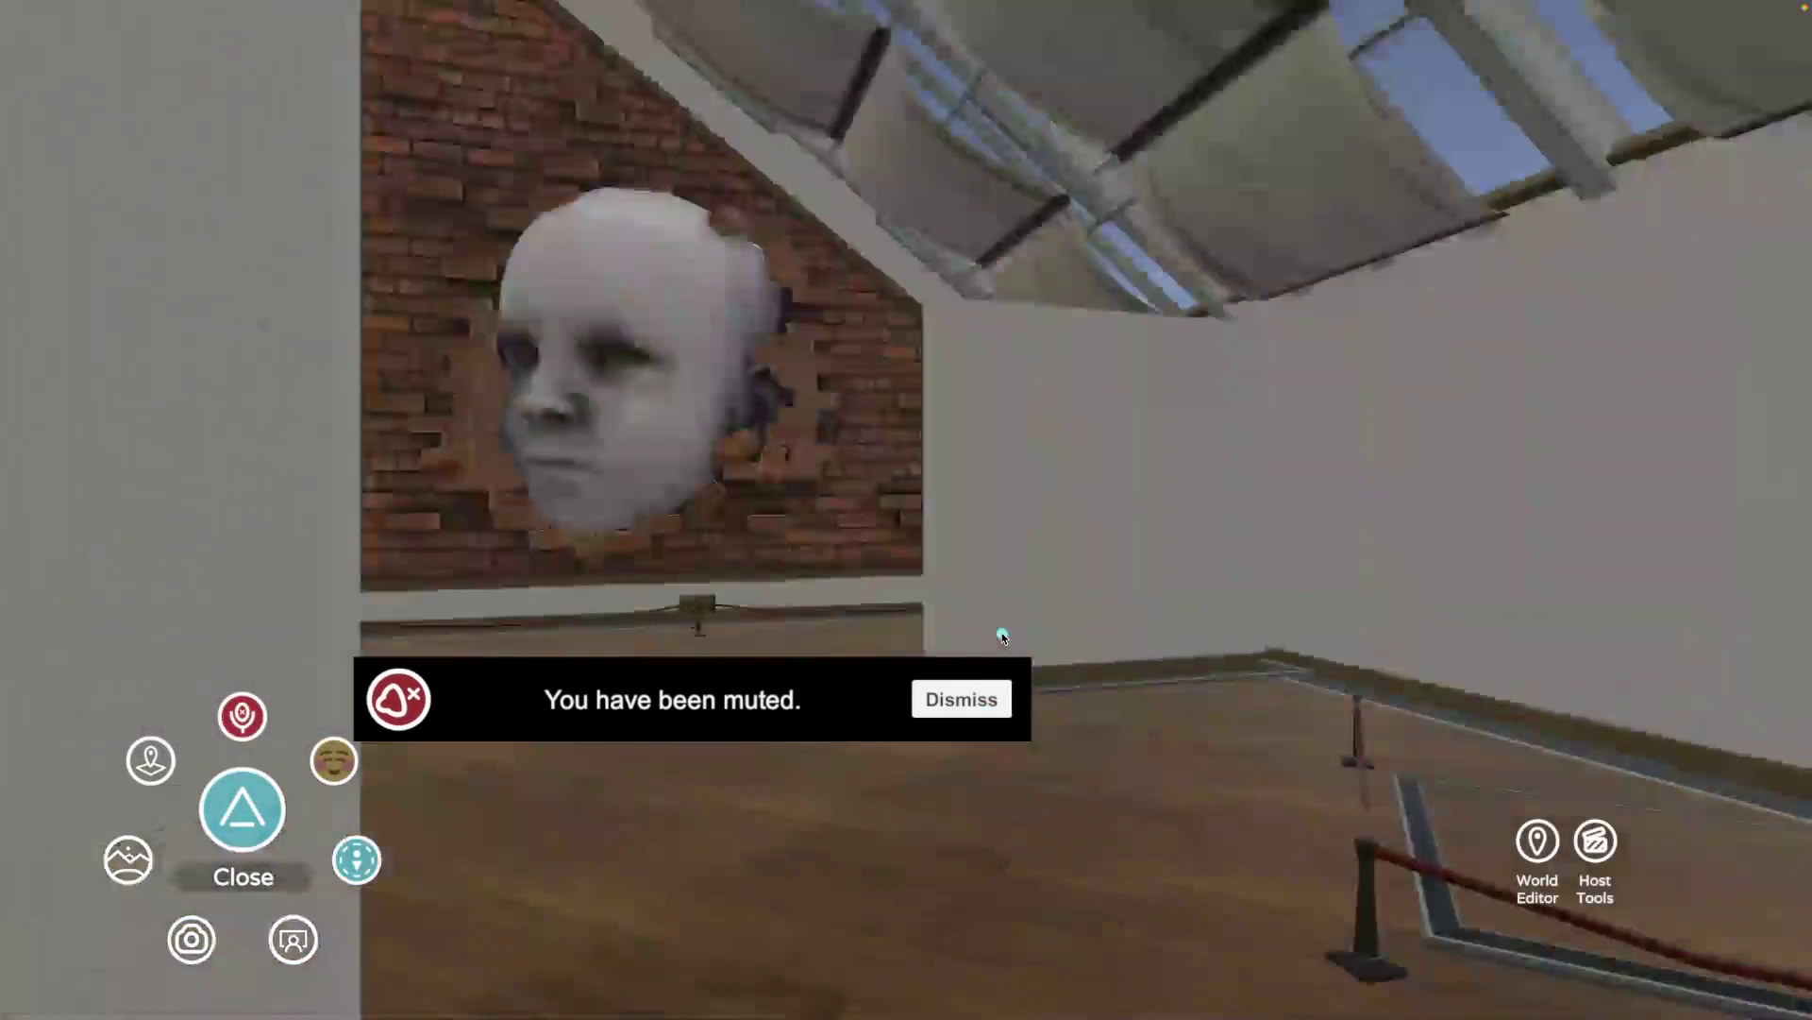
key("Right")
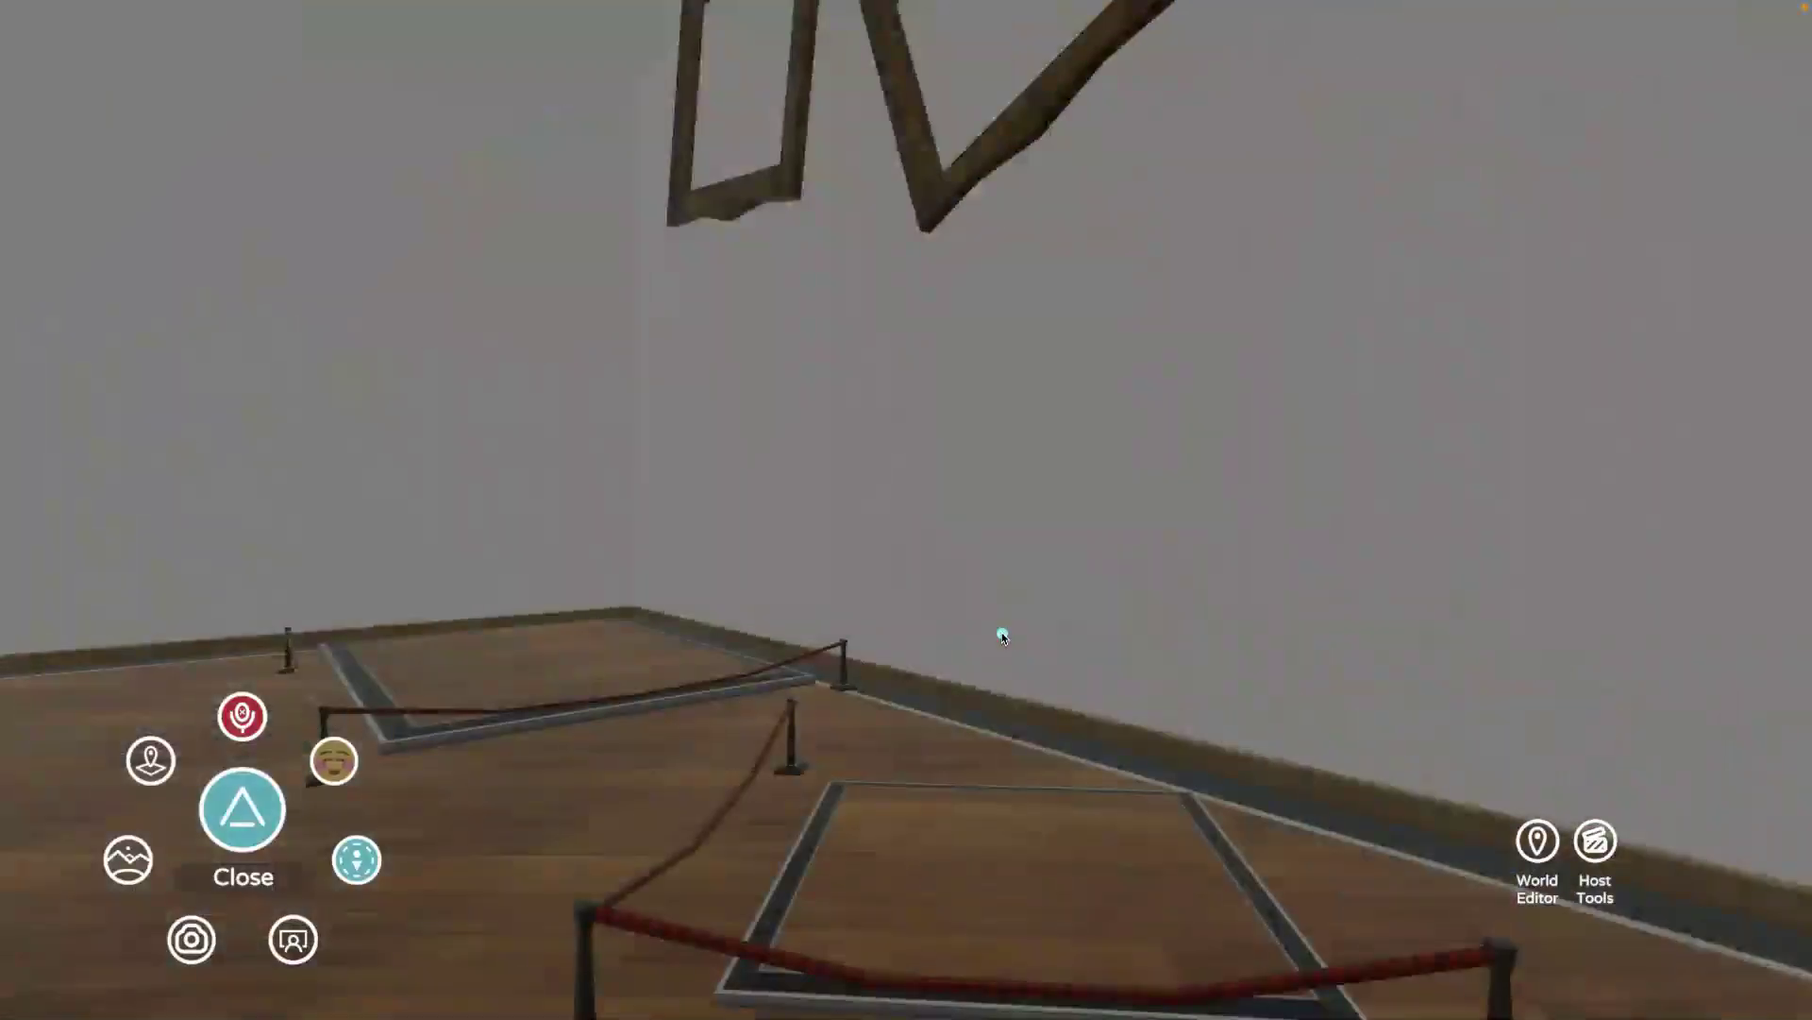
key("Left")
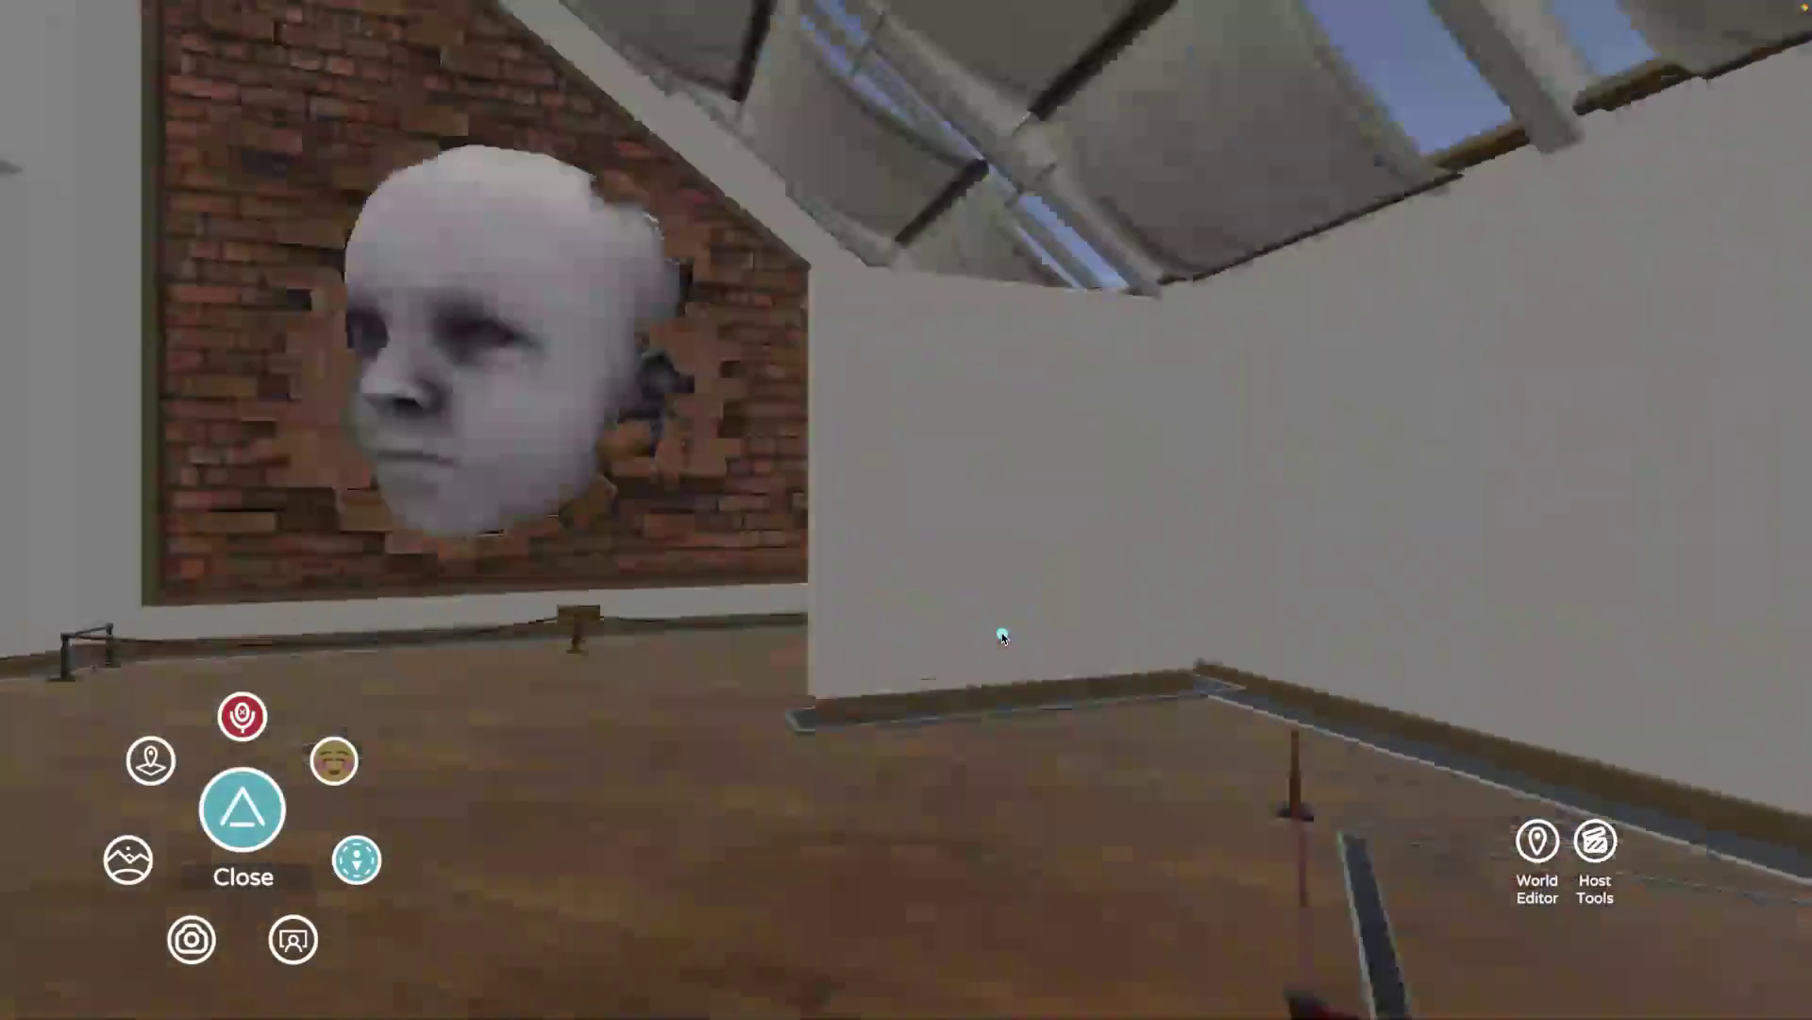
key("Up")
key("Right")
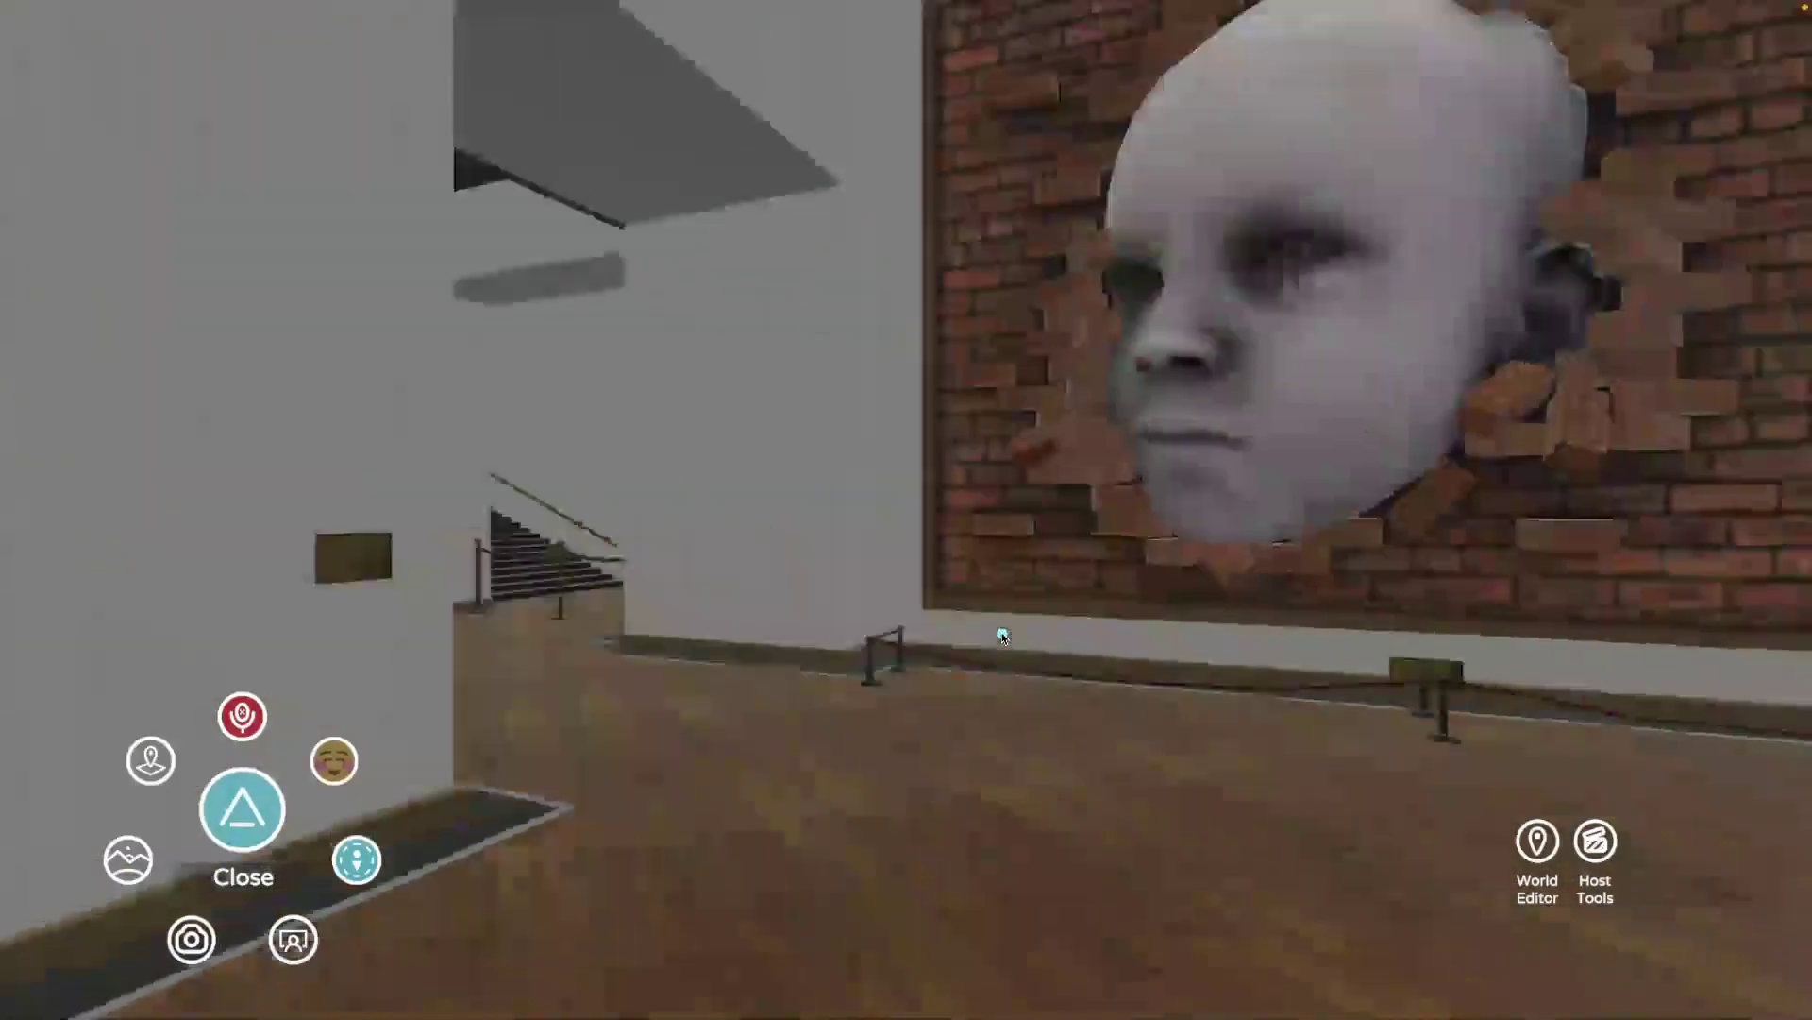
key("Left")
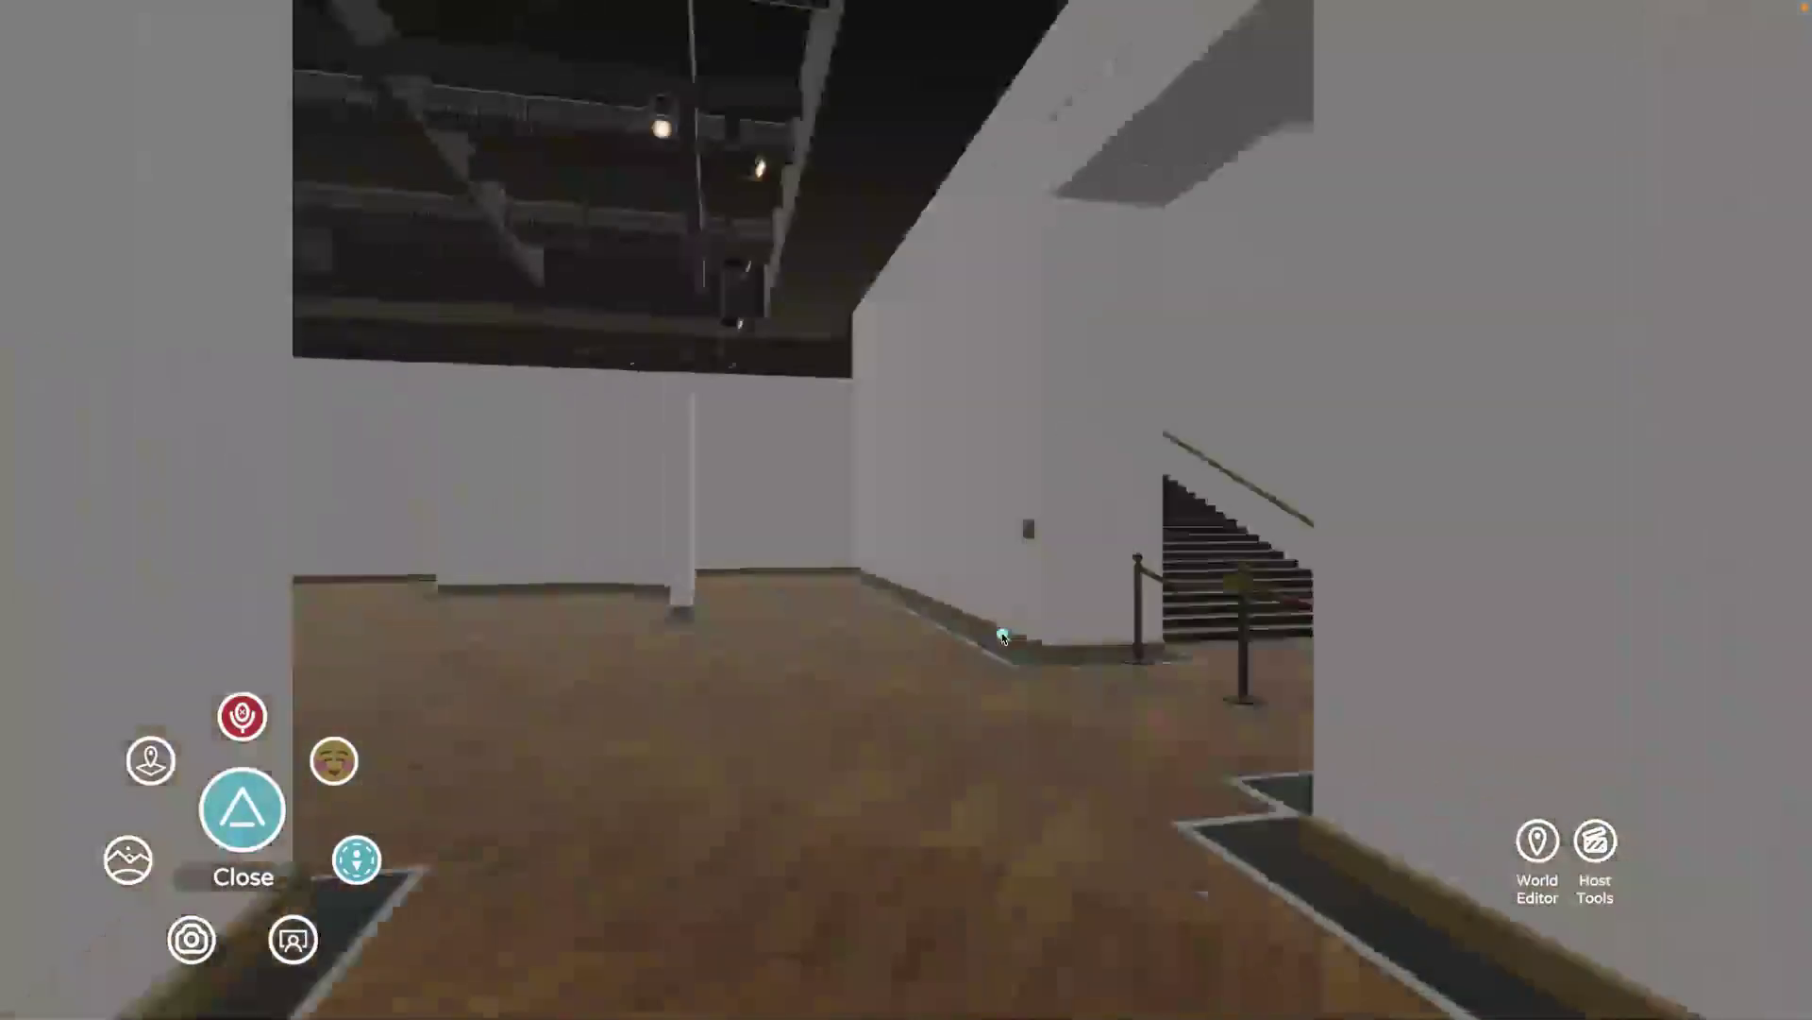
key("w")
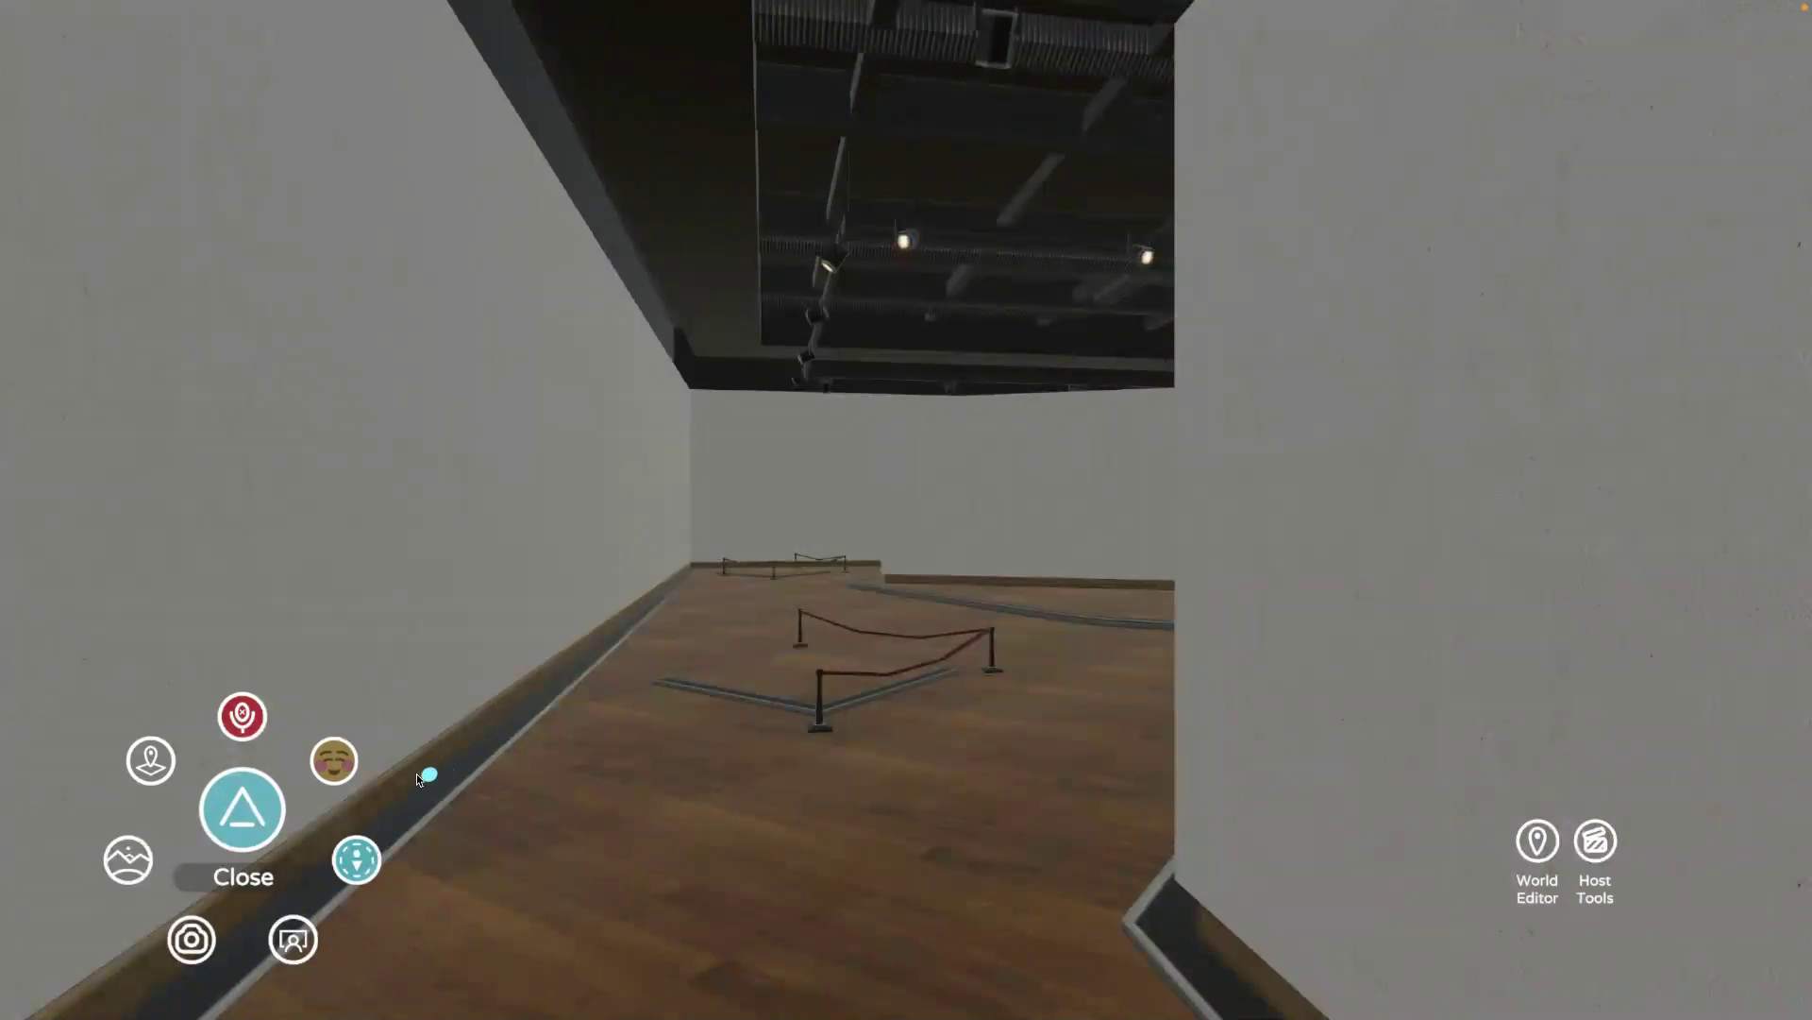
- Quit AltspaceVR through the menu's Settings > EXIT, confirming with Yes
left_click(248, 812)
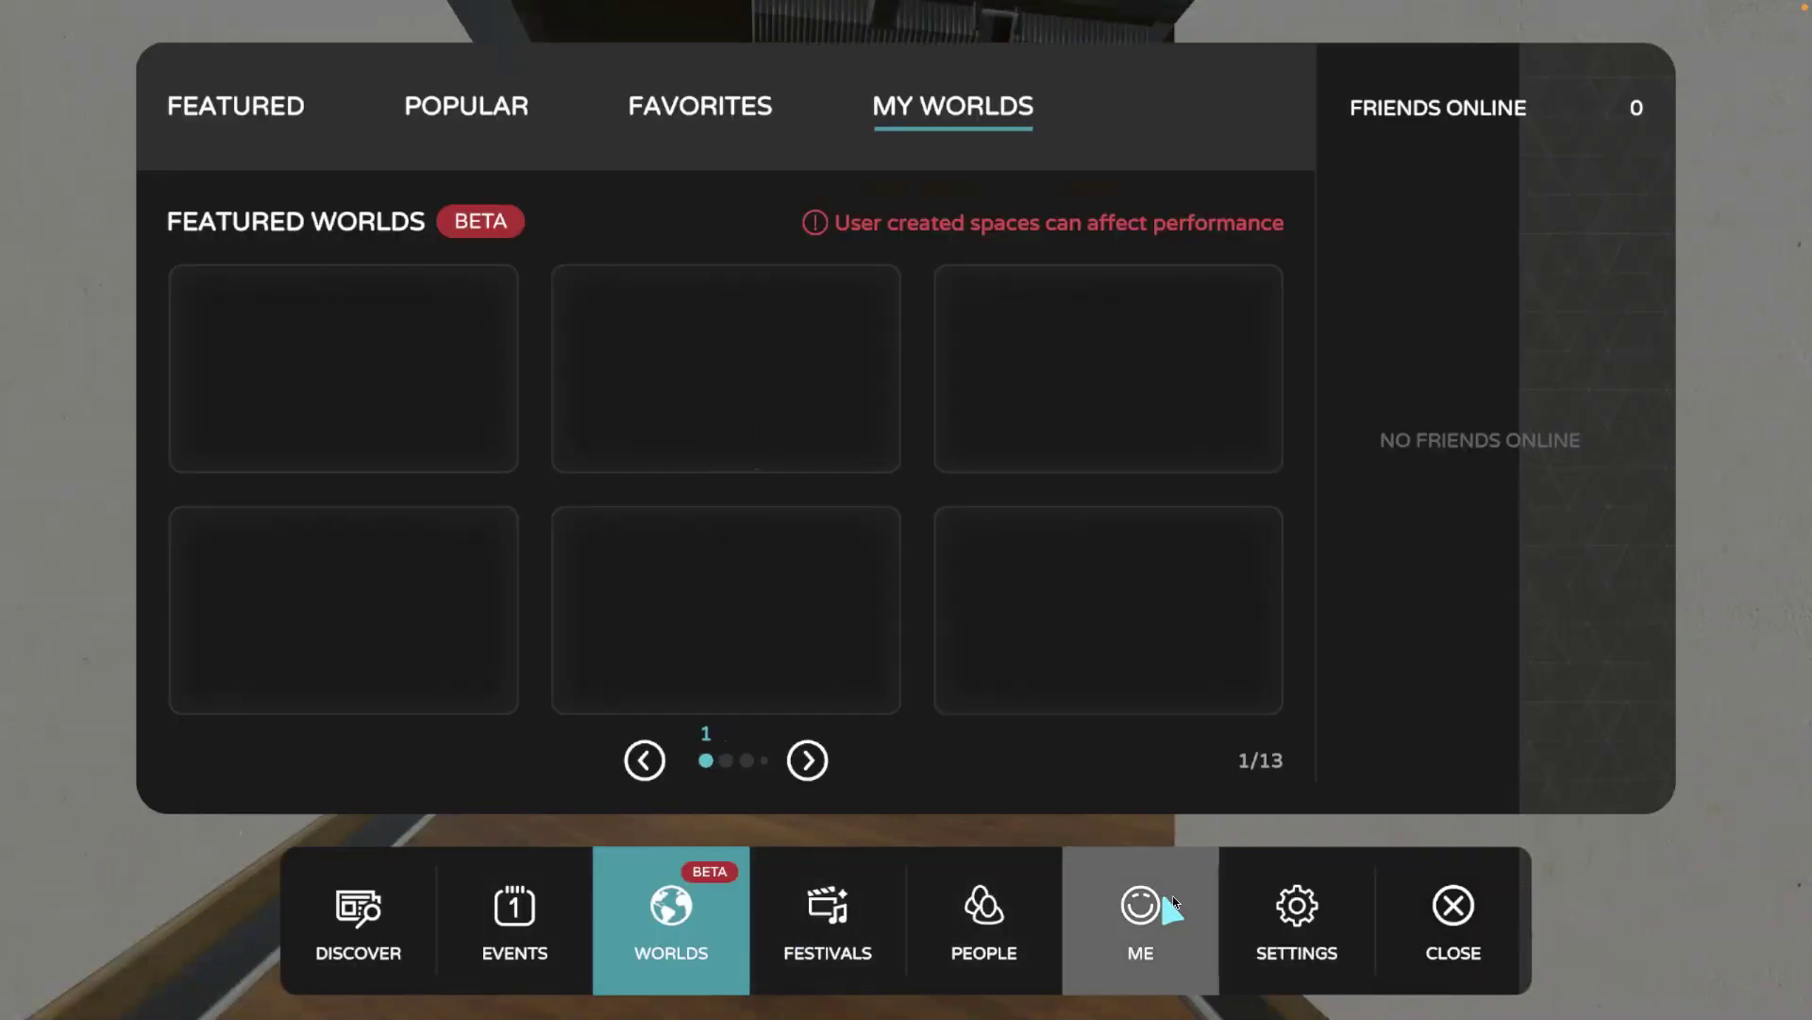
left_click(1350, 901)
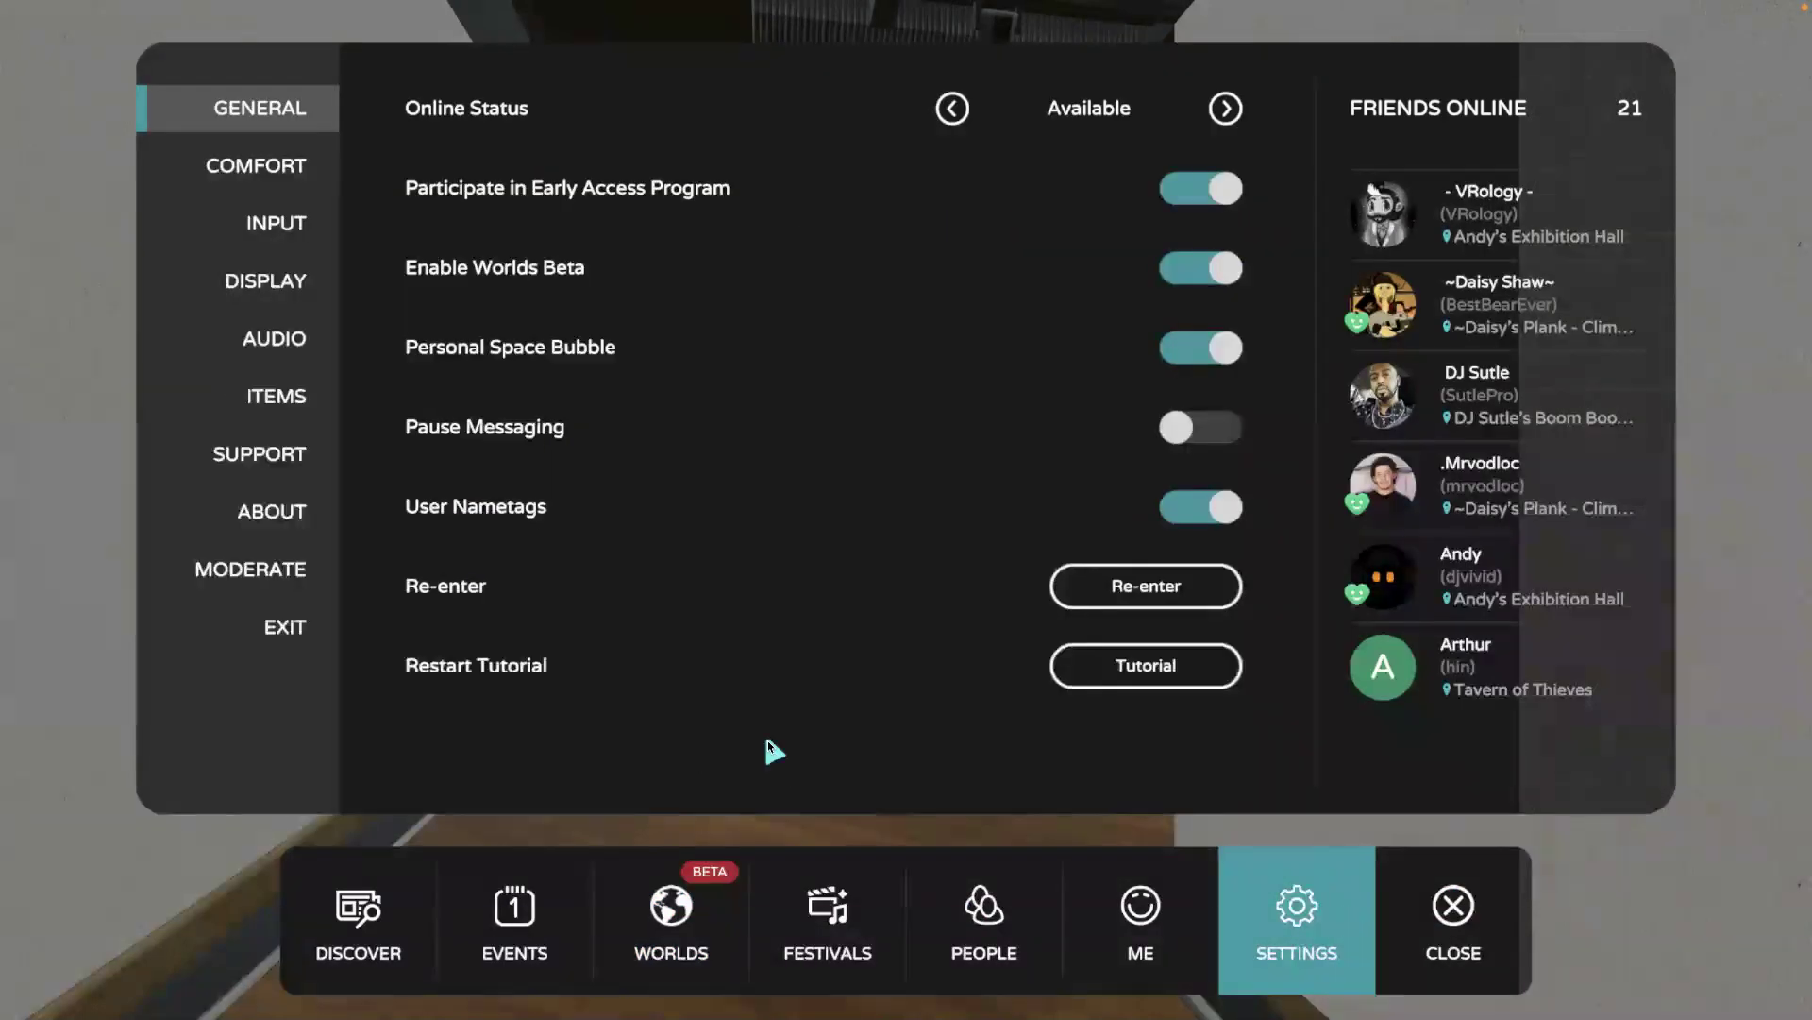
left_click(310, 631)
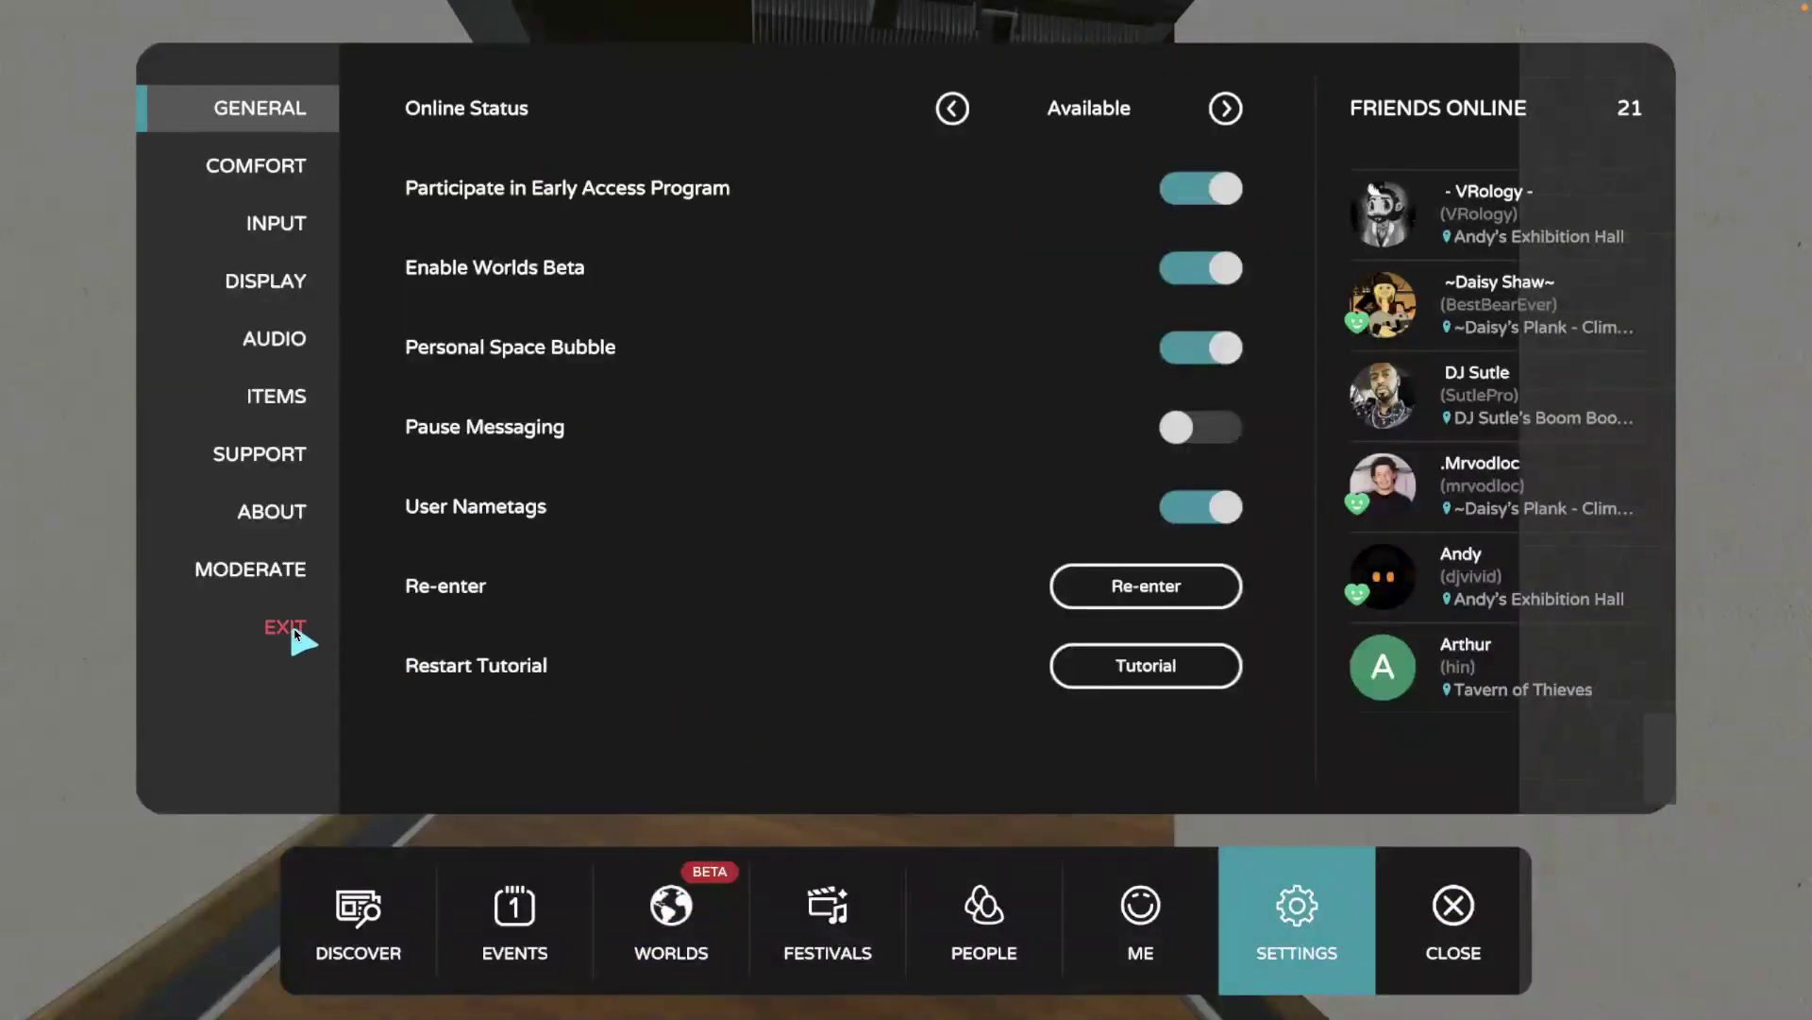
left_click(824, 467)
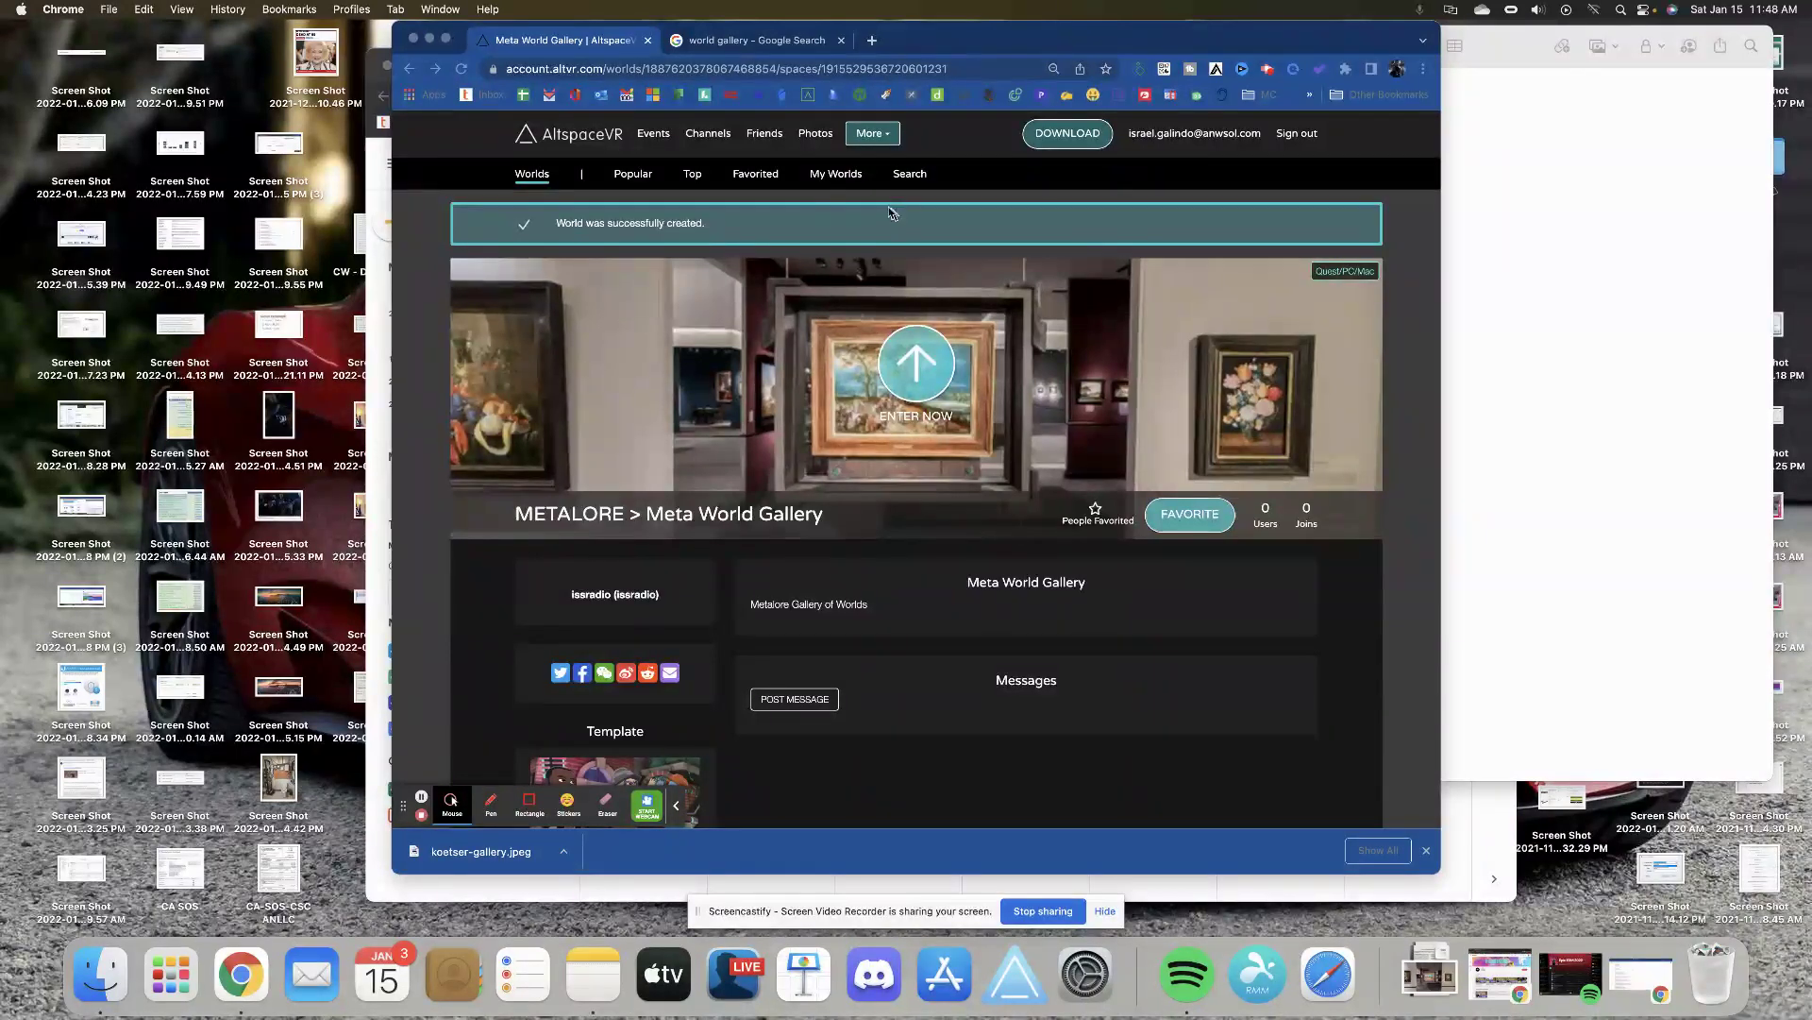
- Go to Photos from the AltspaceVR website header
left_click(811, 151)
left_click(813, 137)
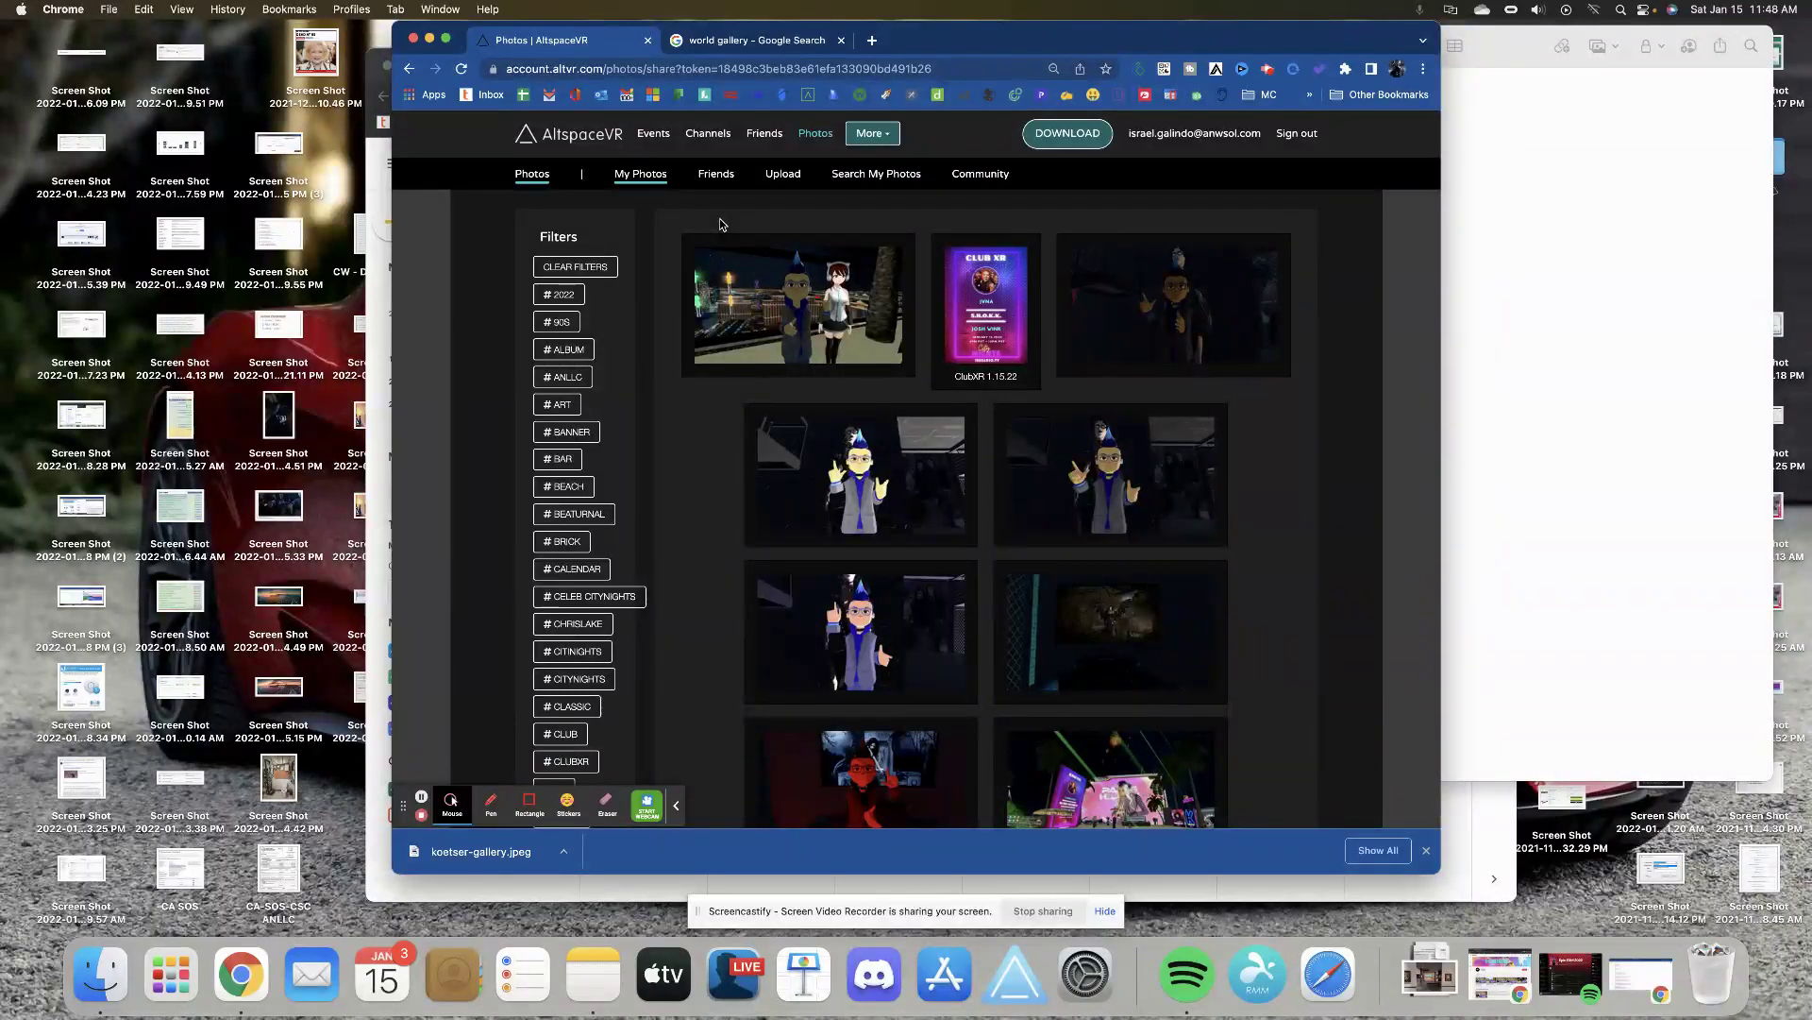
- Start a new photo upload and attach koetser-gallery.jpeg from Downloads as its image
left_click(783, 178)
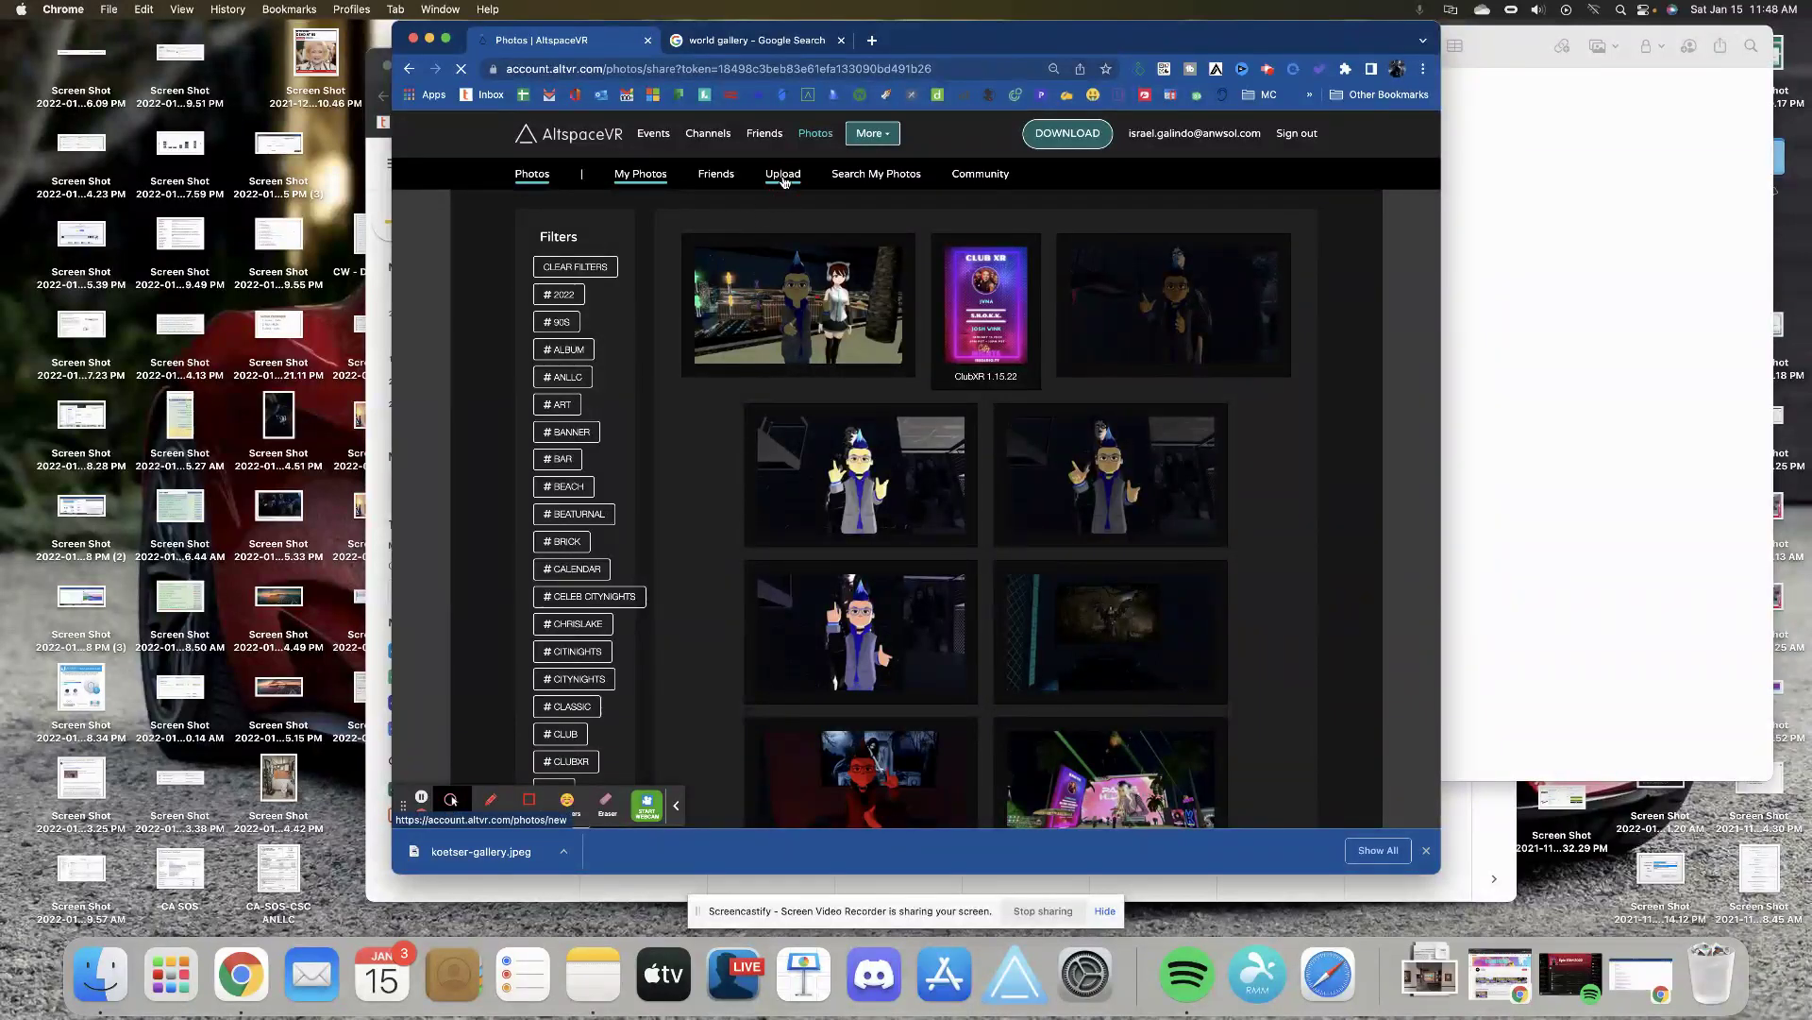
left_click(594, 517)
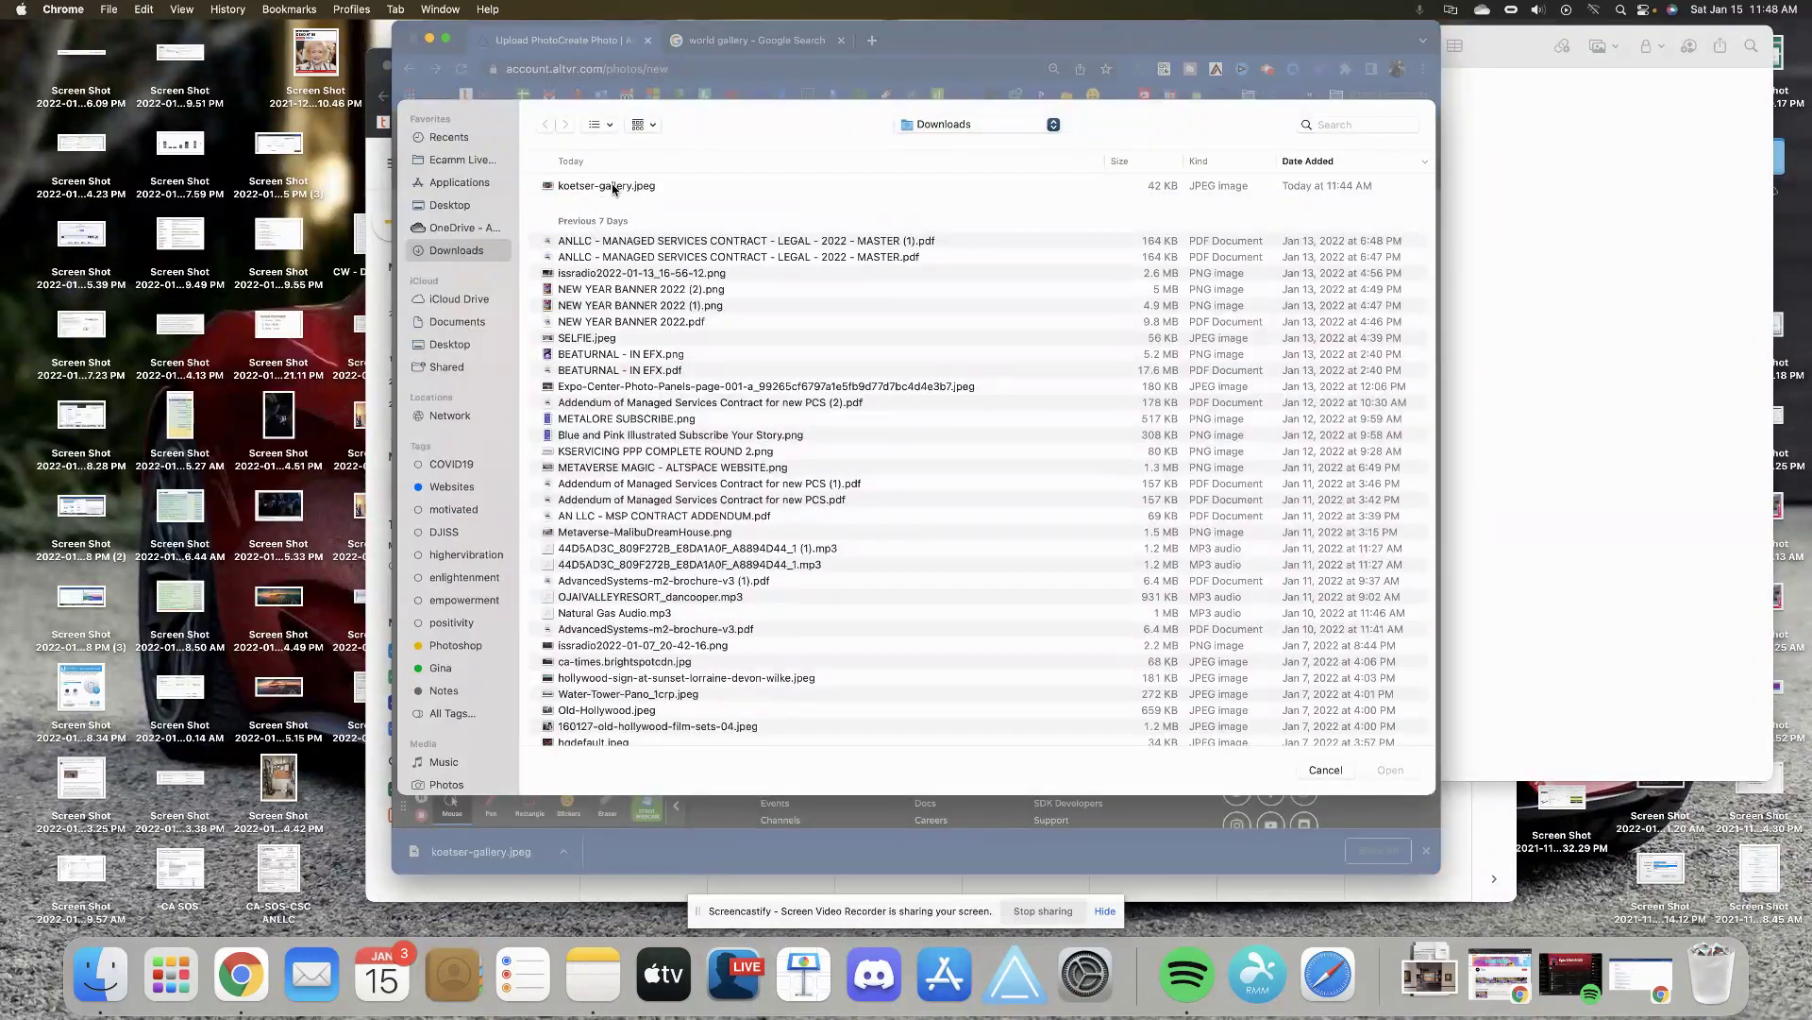
left_click(618, 188)
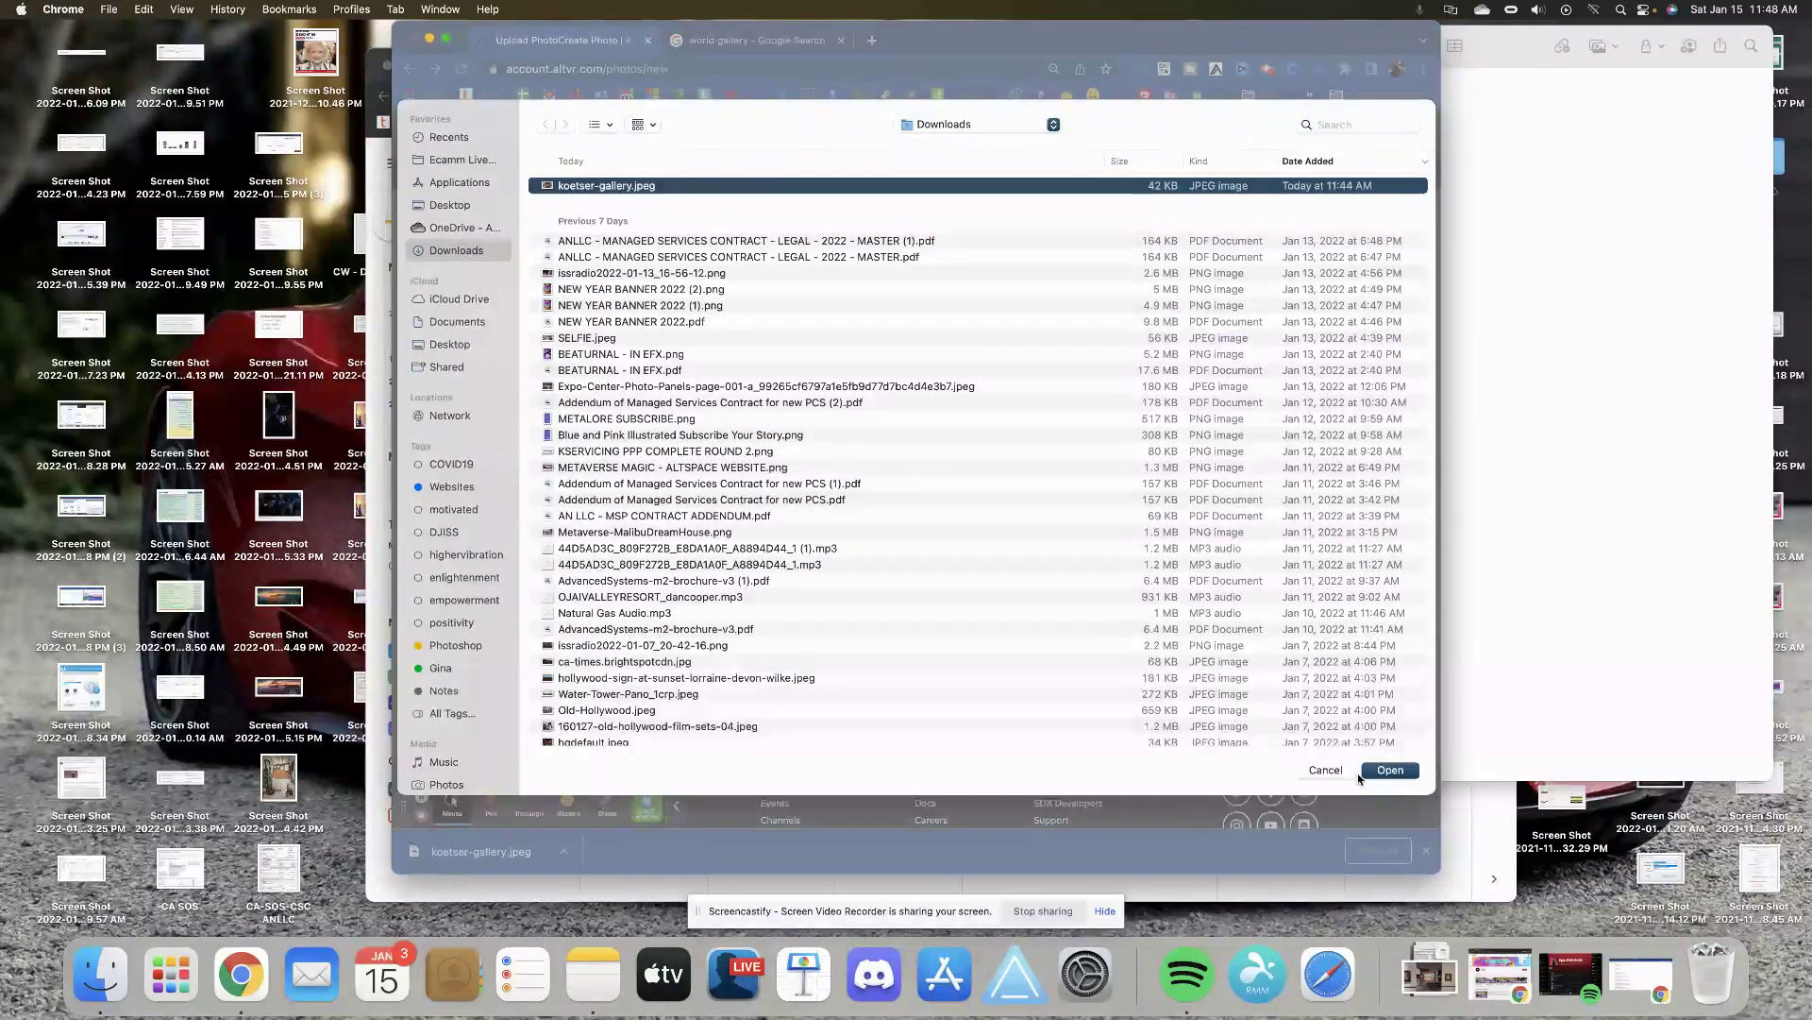
left_click(1388, 770)
- Name the photo 'GalleryPic1', tag it 'gallery, photo', and create it
left_click(749, 572)
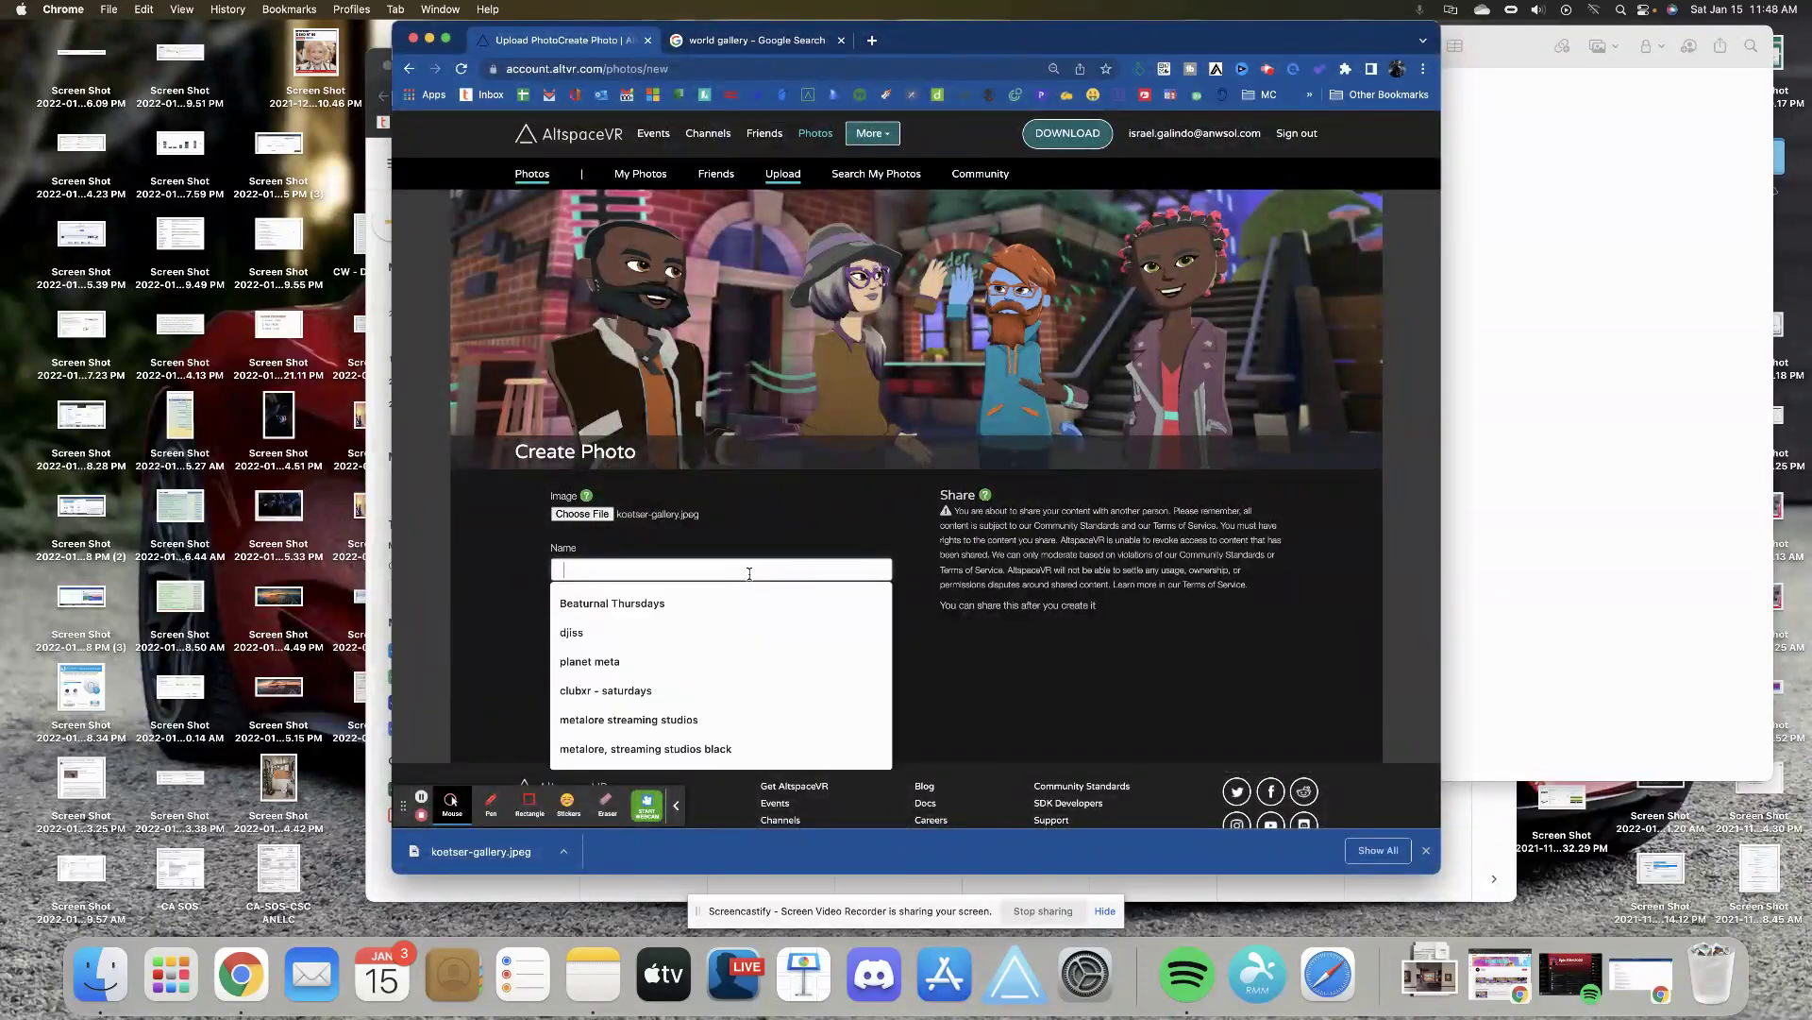
type("G")
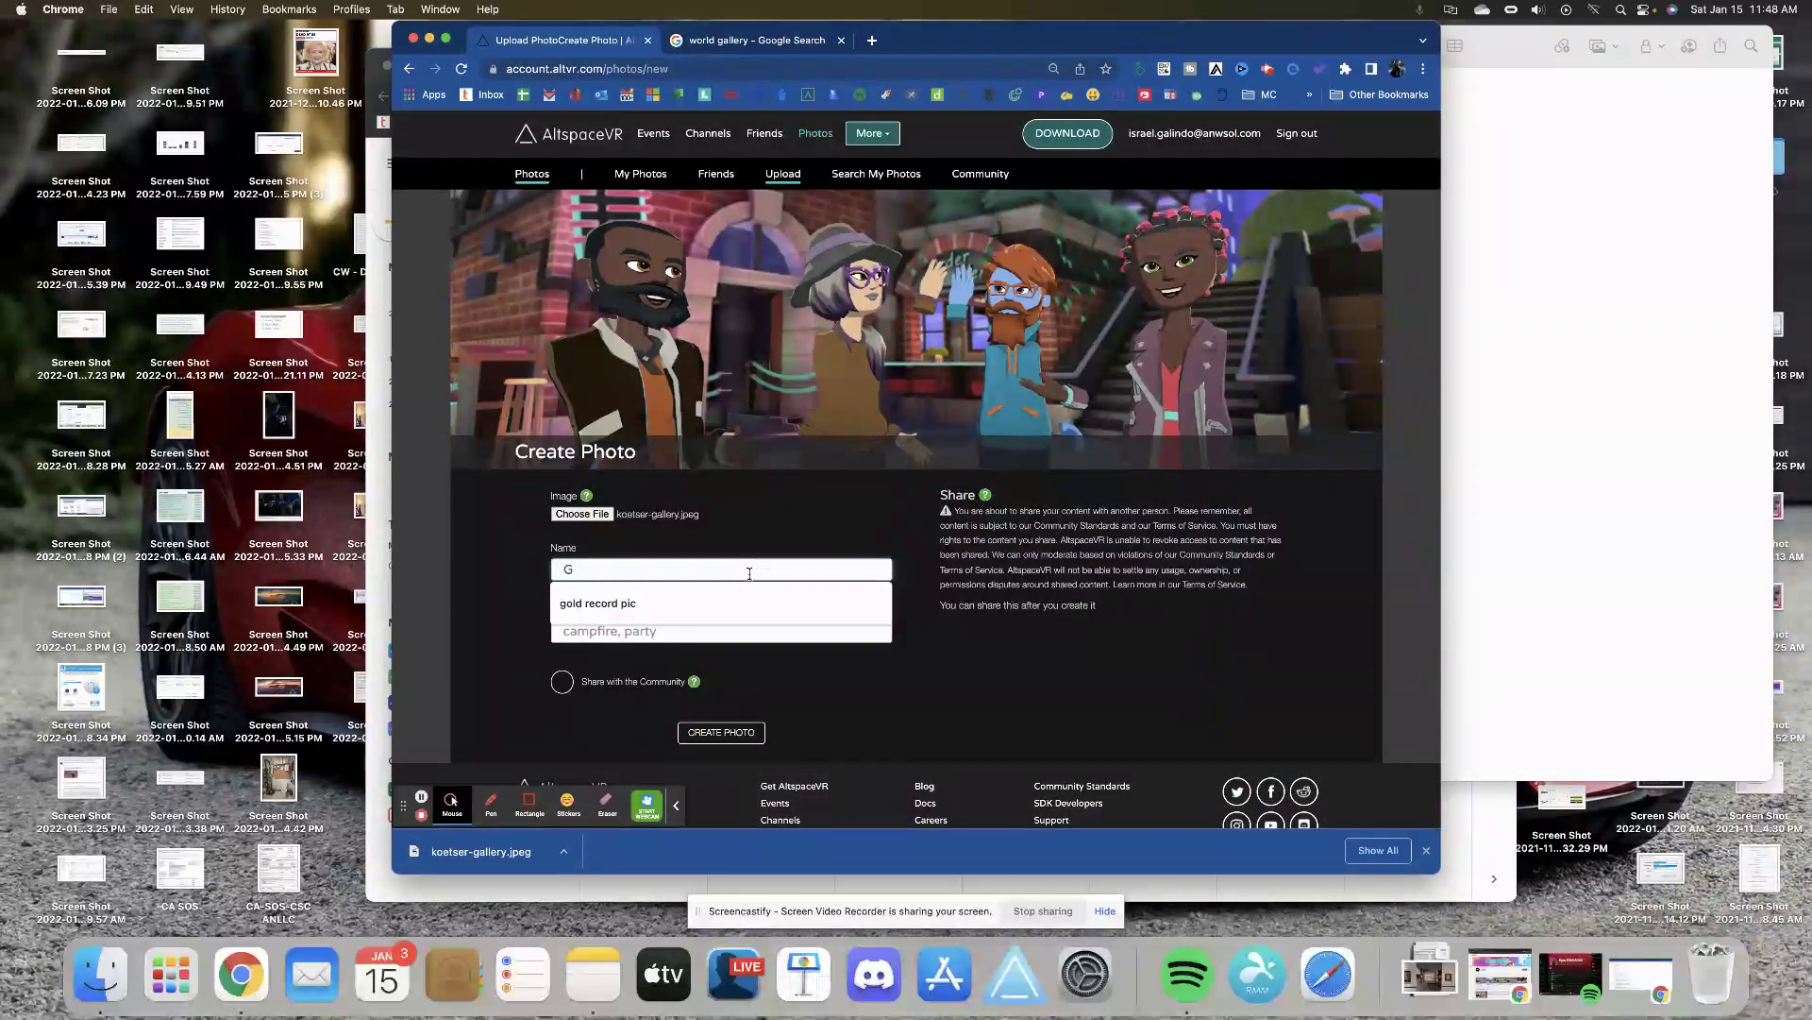
type("allery")
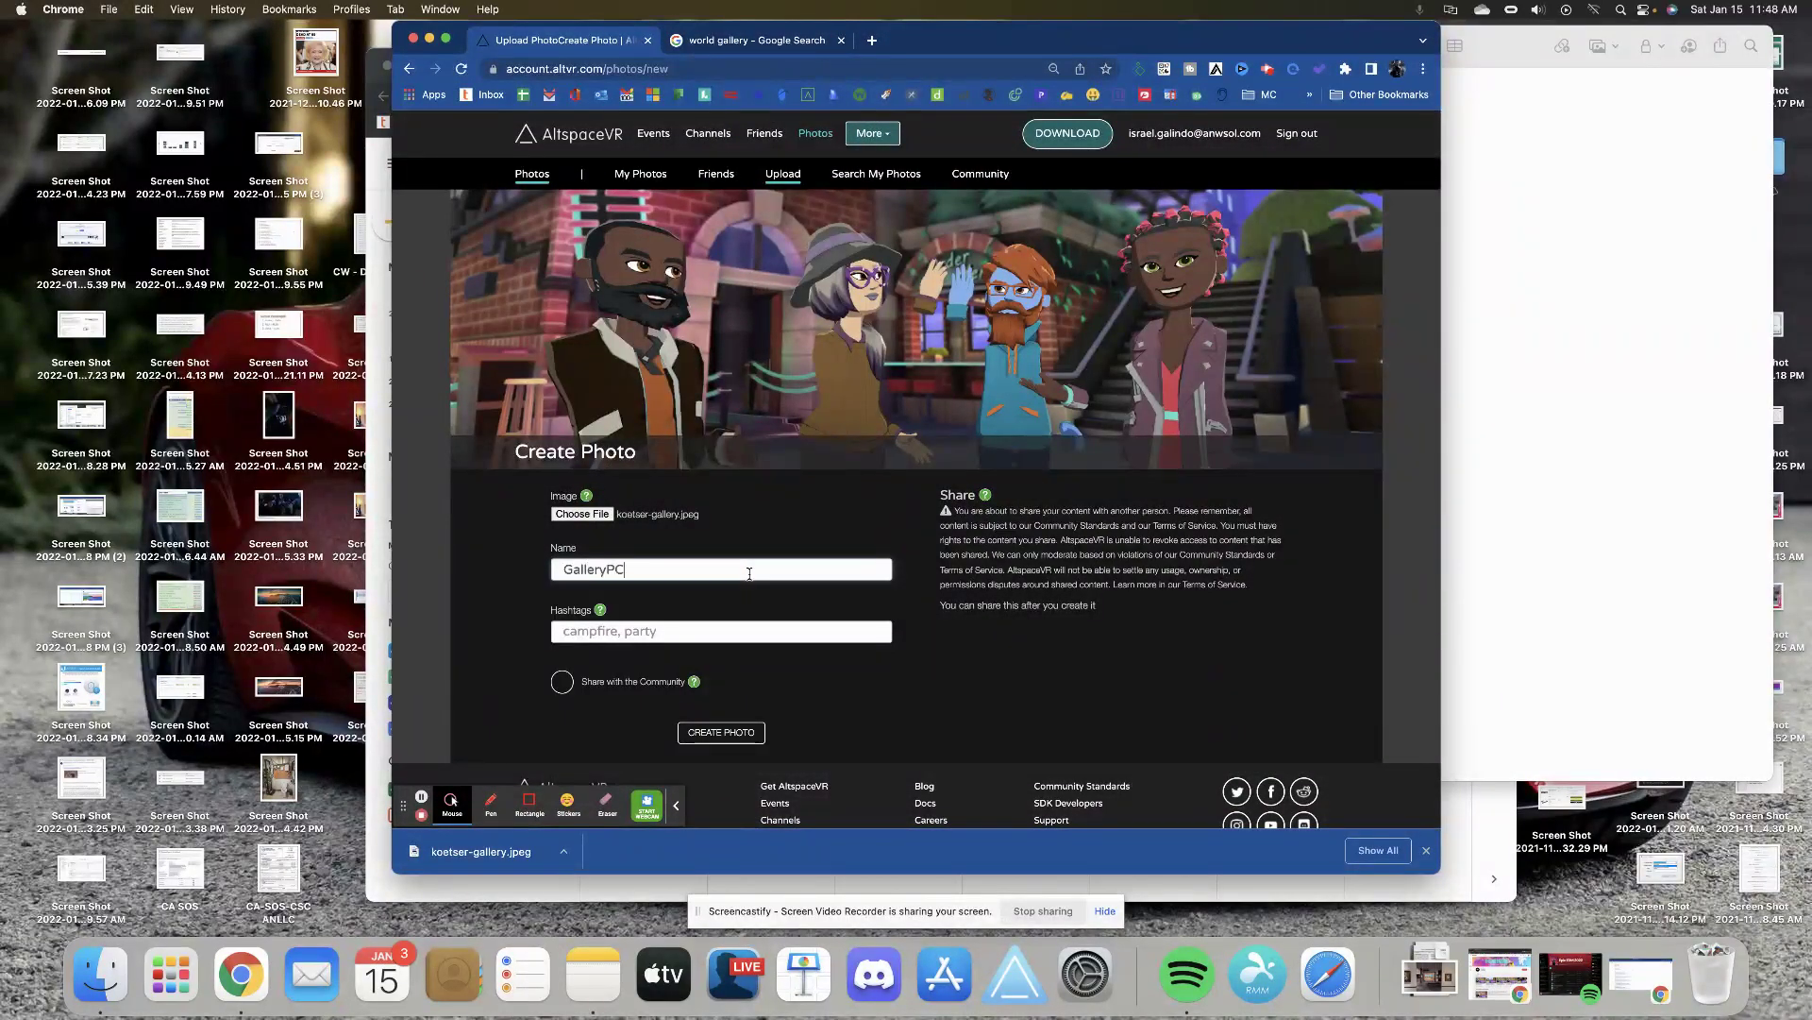
type("PC")
key("BackSpace")
type("ic1")
left_click(689, 636)
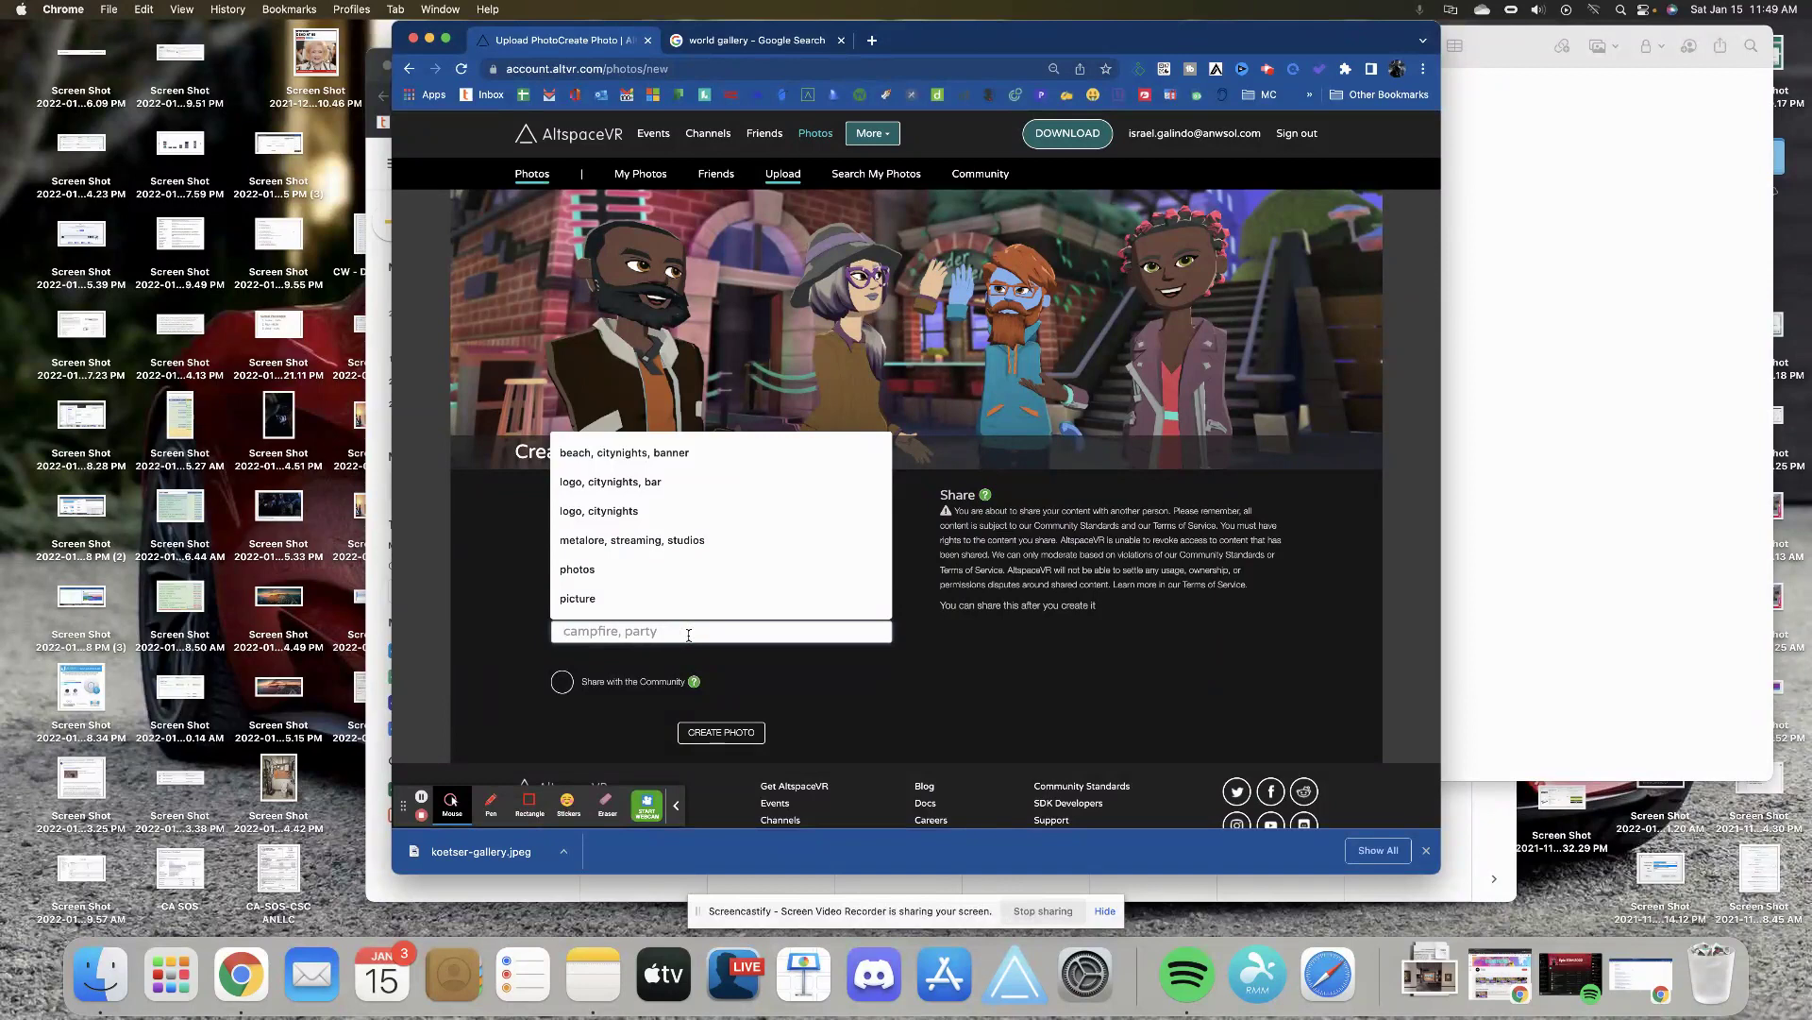
type("gallery")
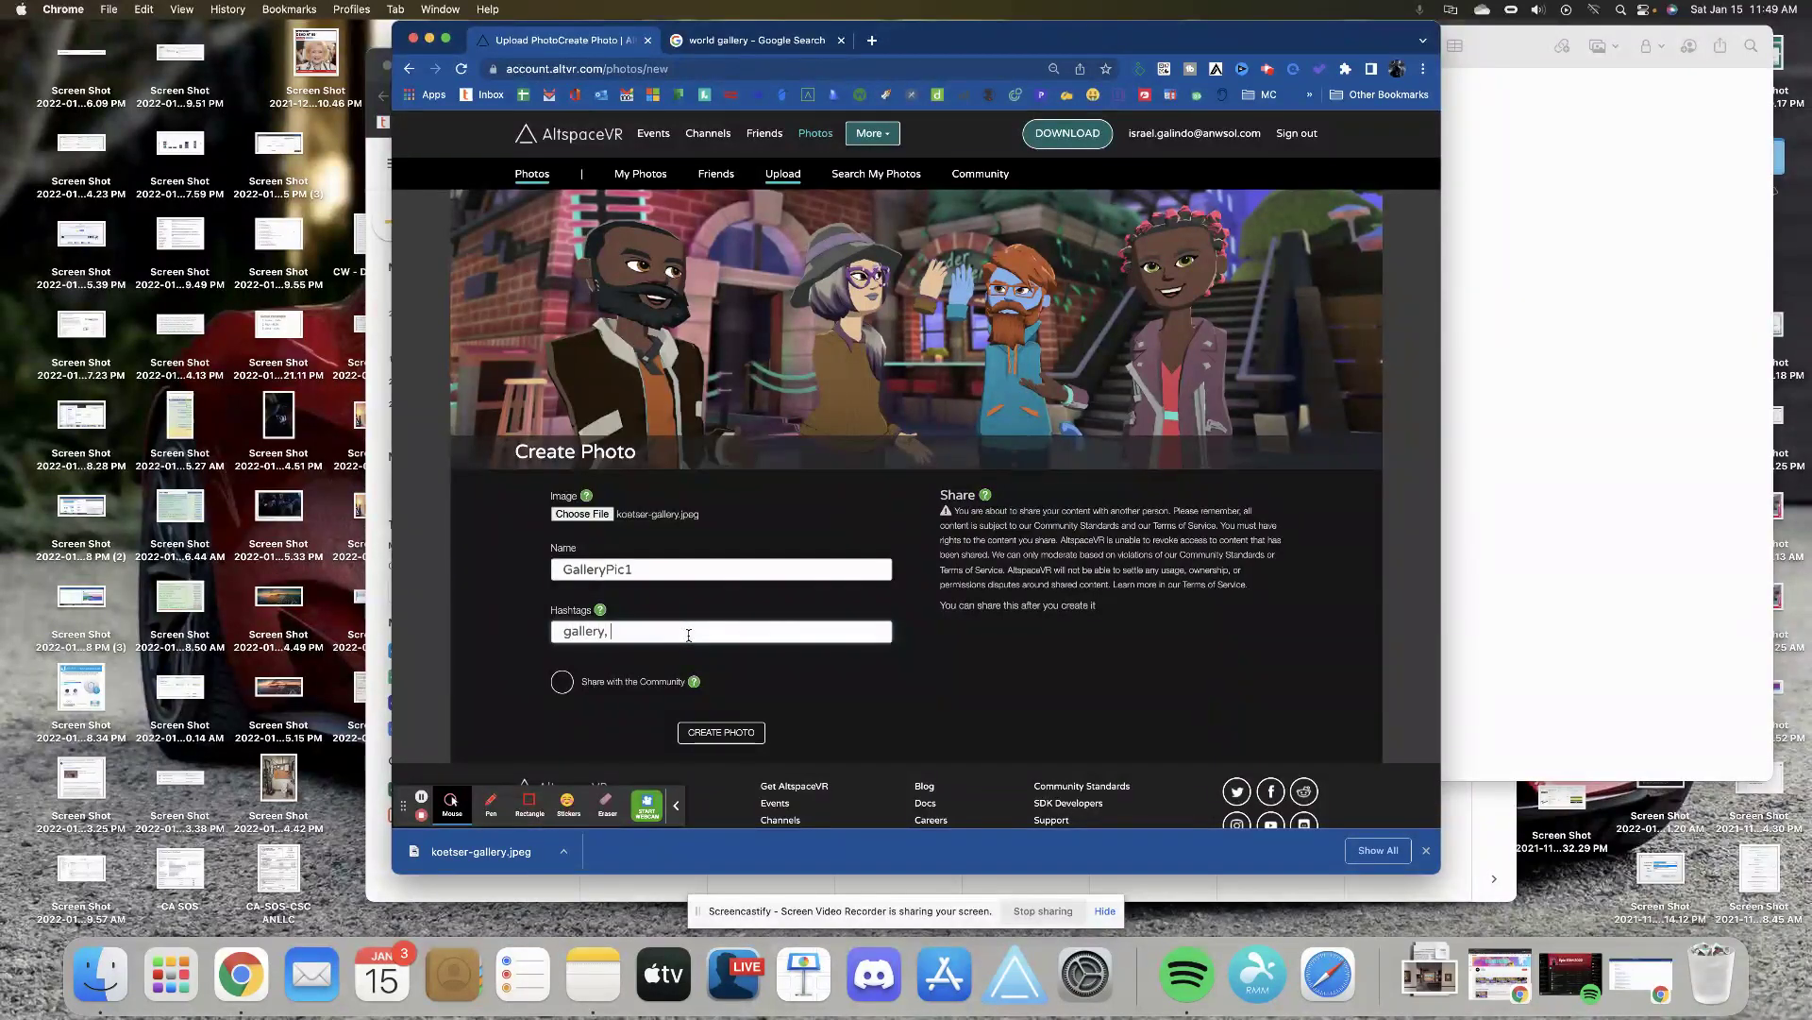
type(", photo")
left_click(734, 736)
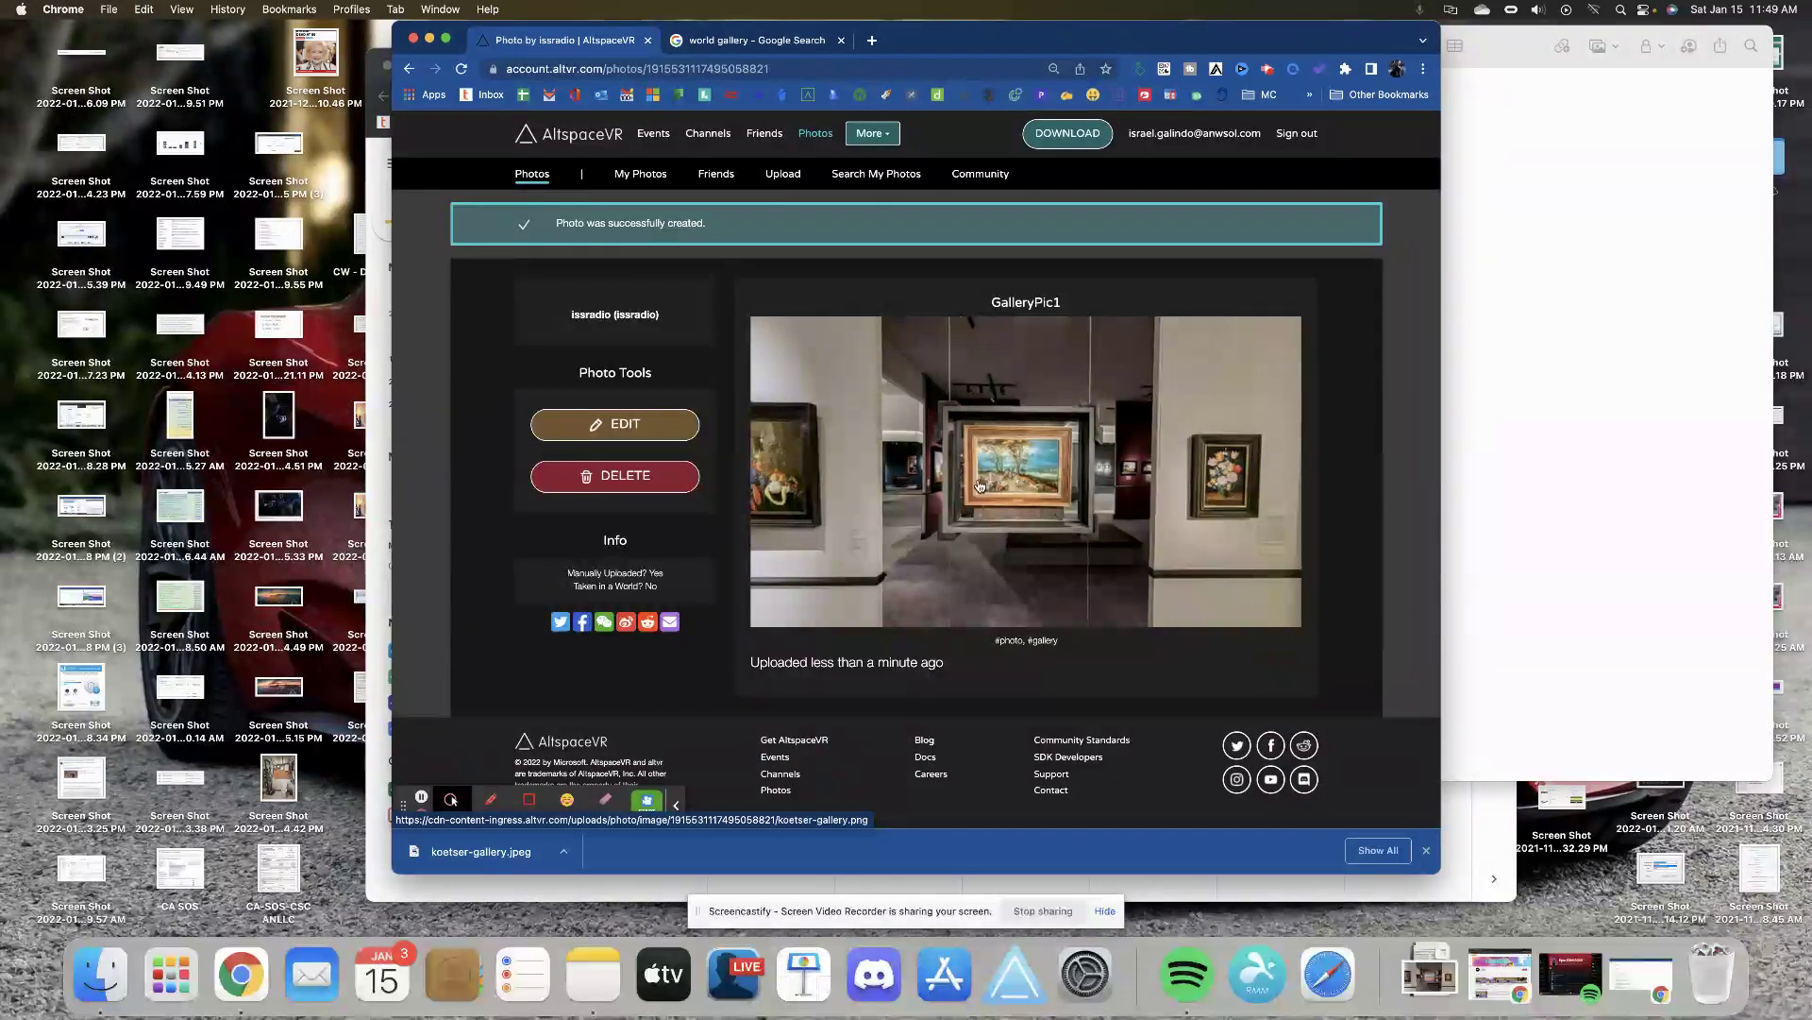
- Start another photo upload from the gallery page with SELFIE.jpeg as the image
left_click(805, 140)
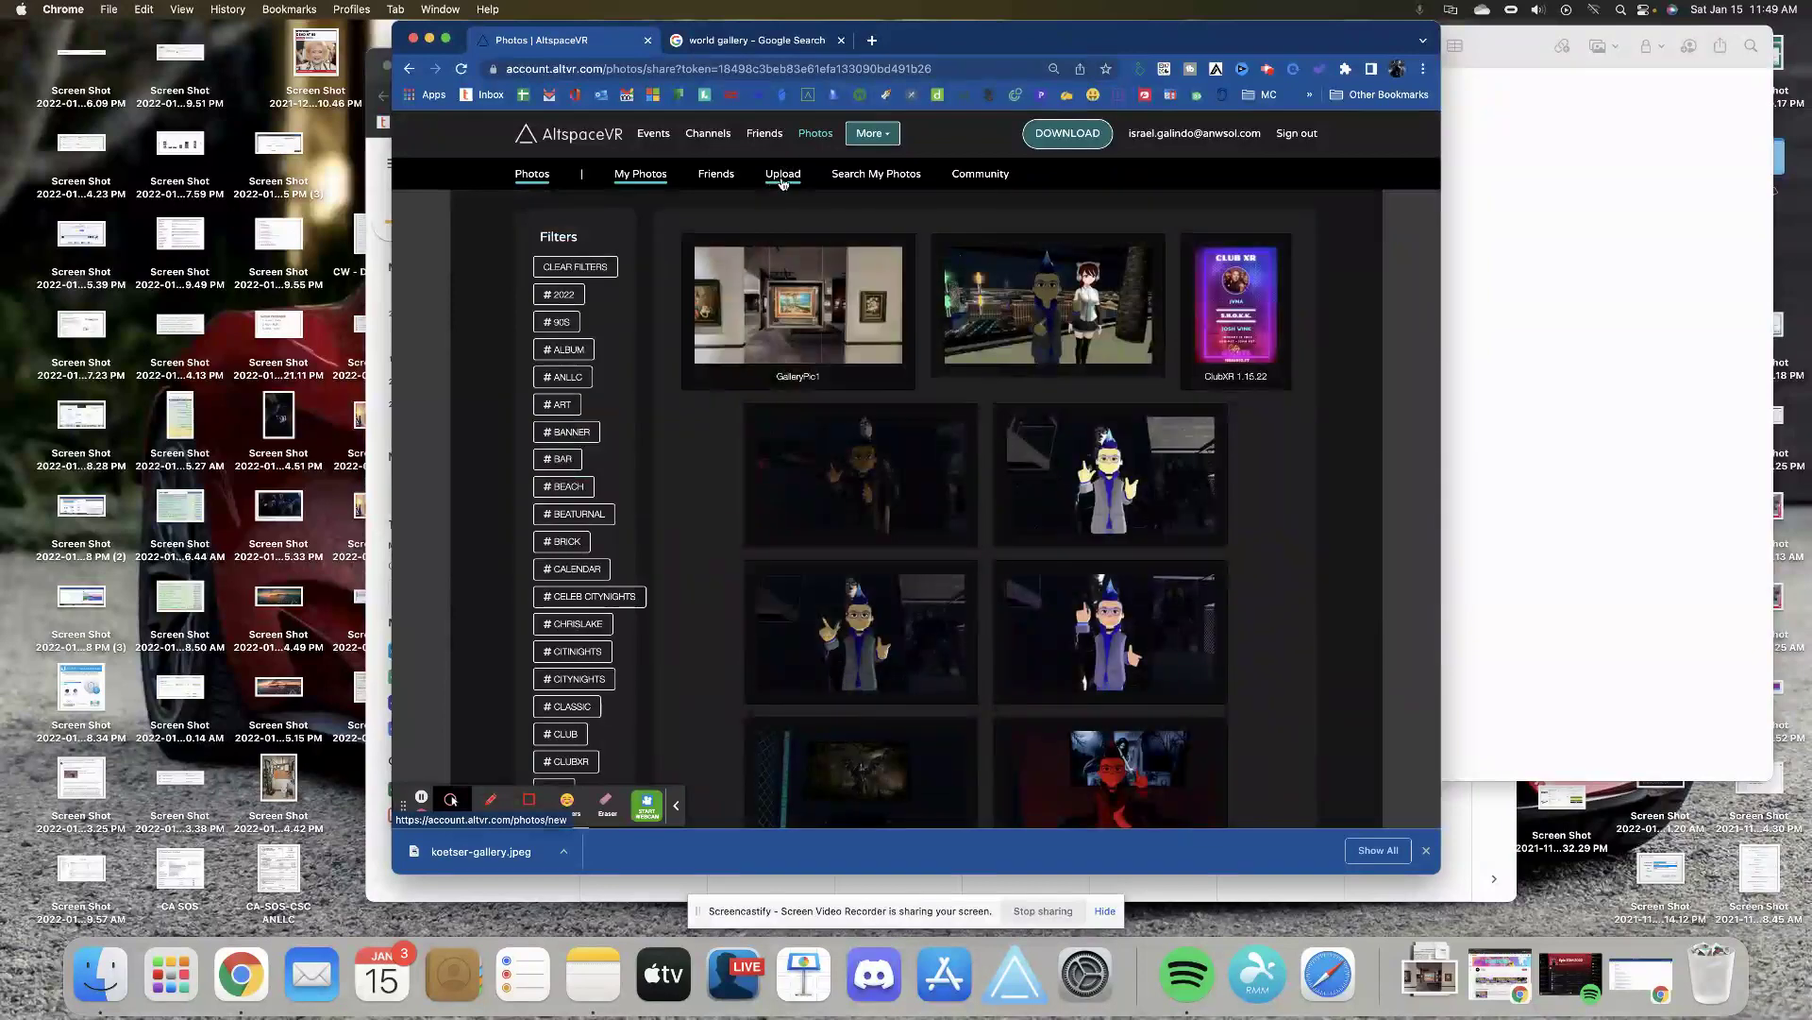
left_click(782, 179)
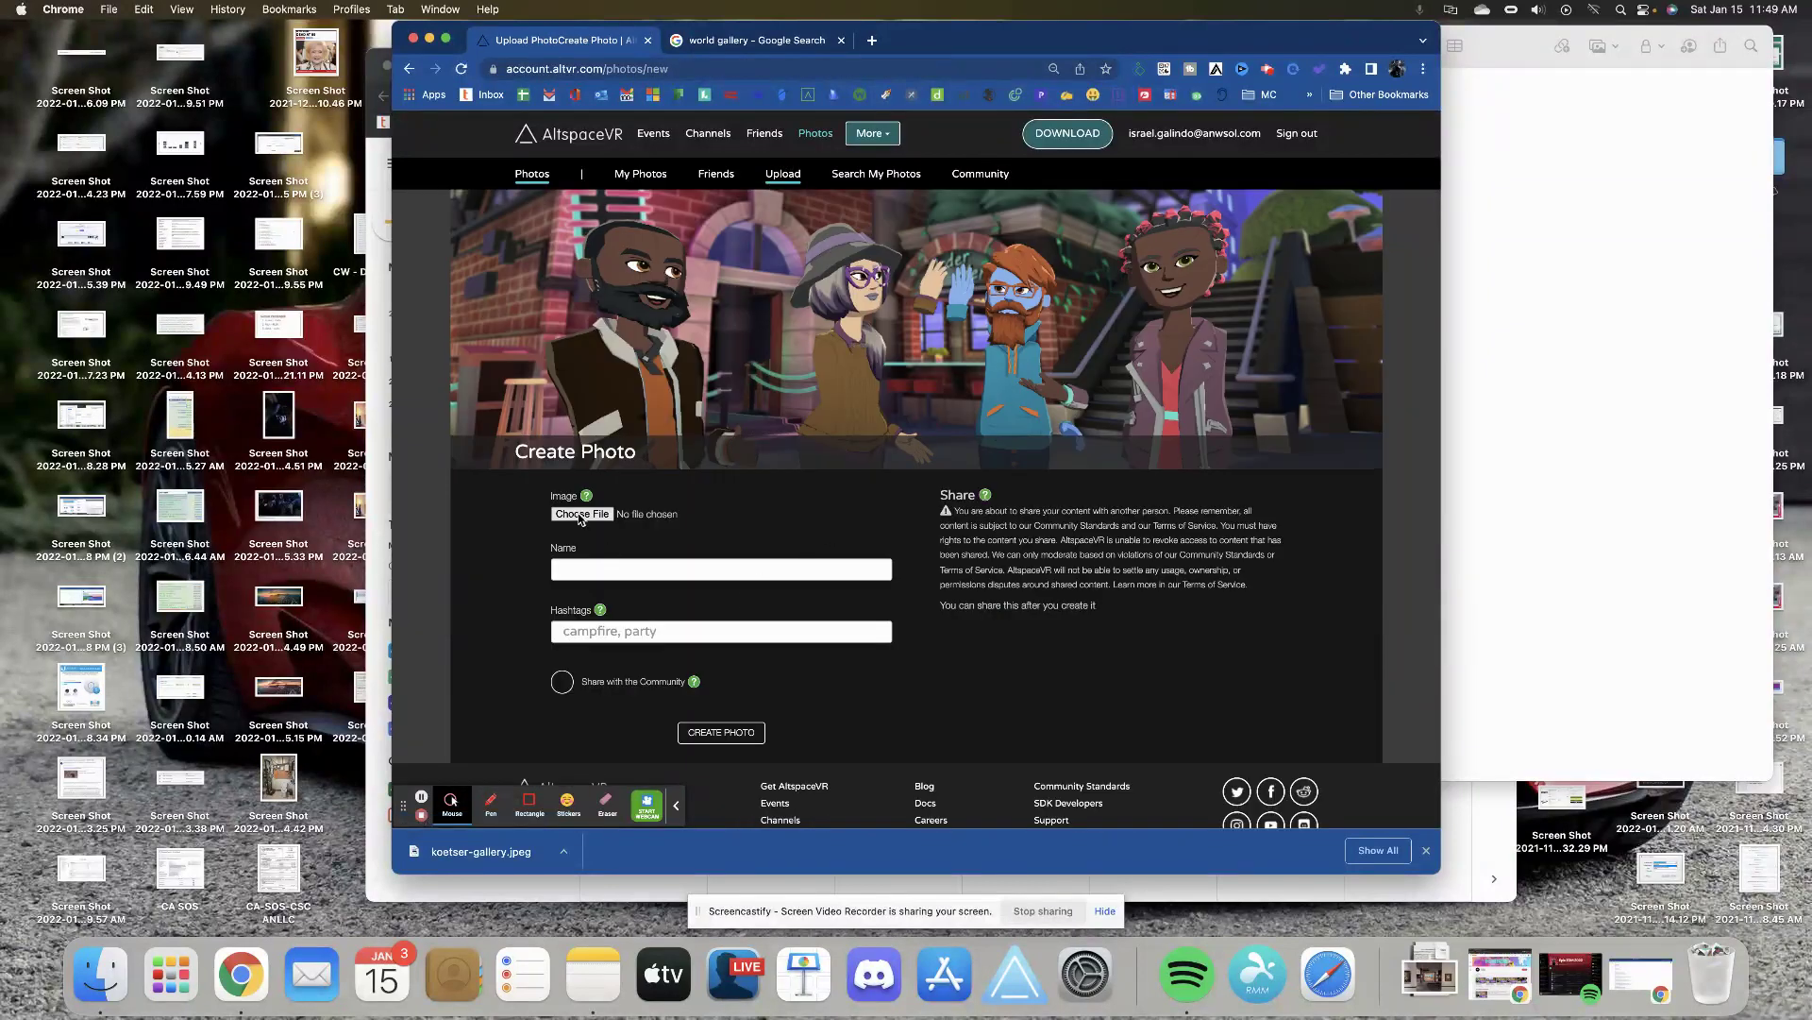
left_click(581, 514)
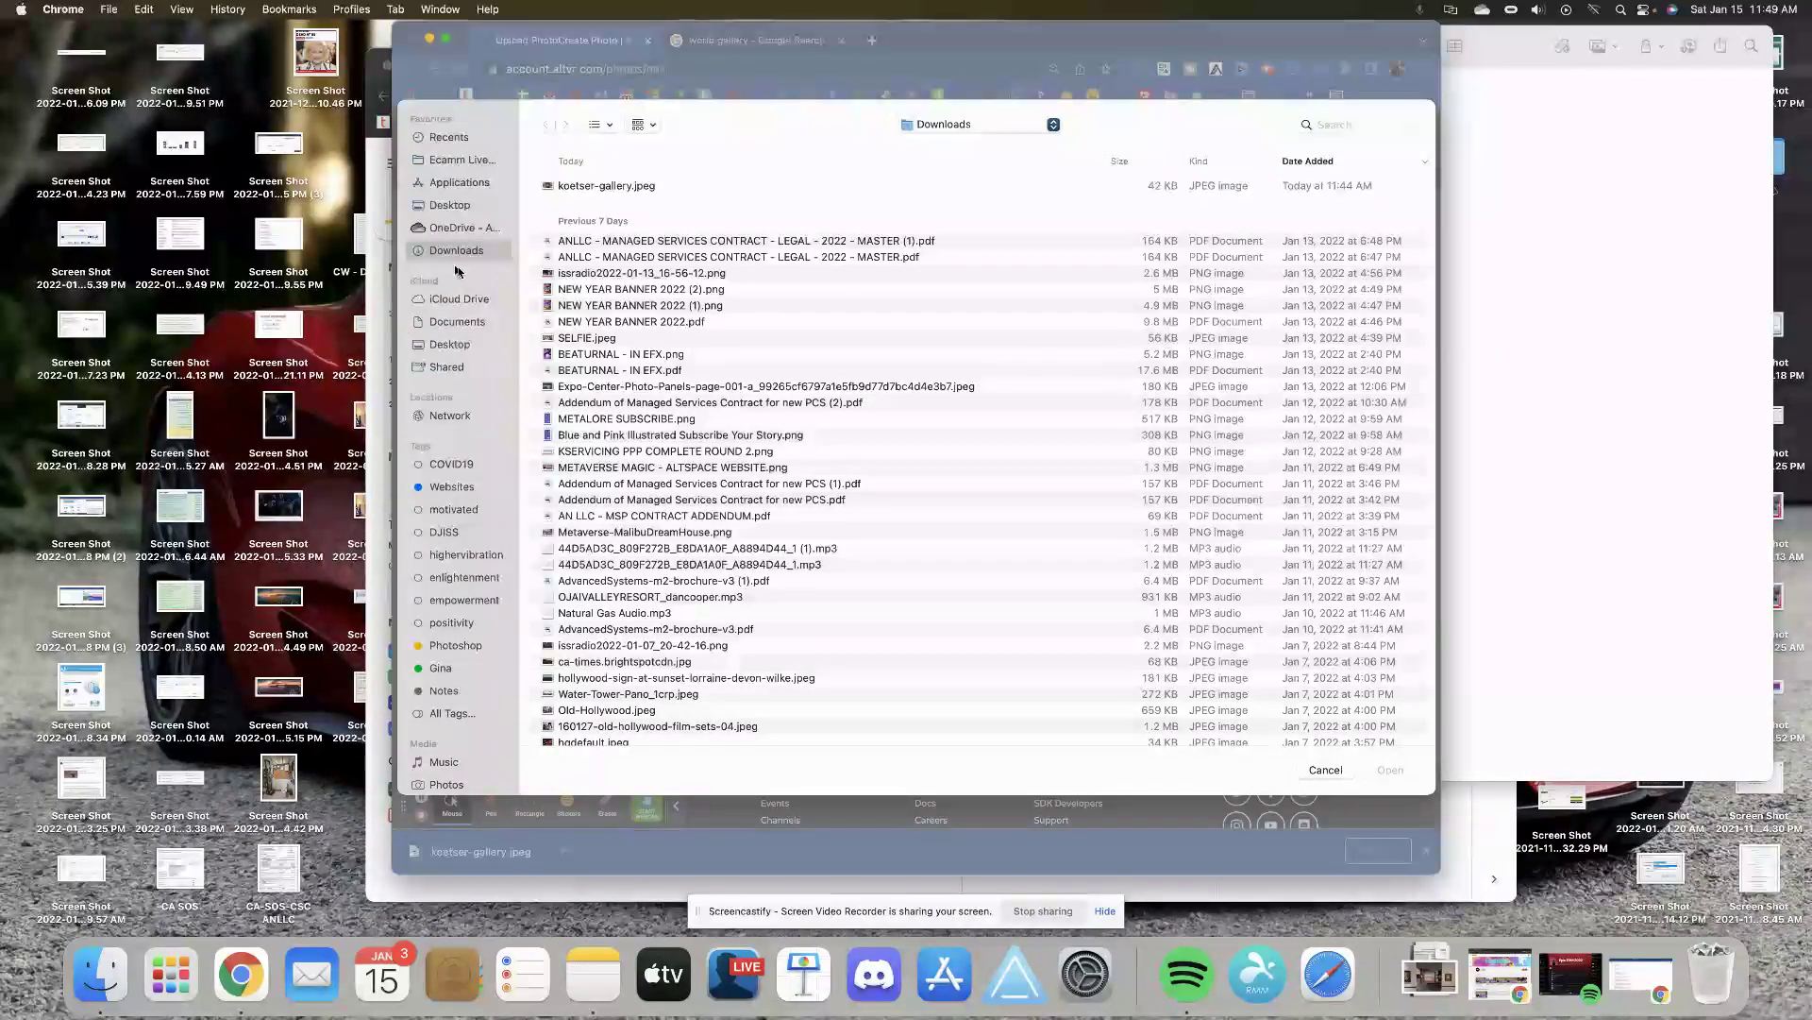
left_click(590, 339)
left_click(1384, 769)
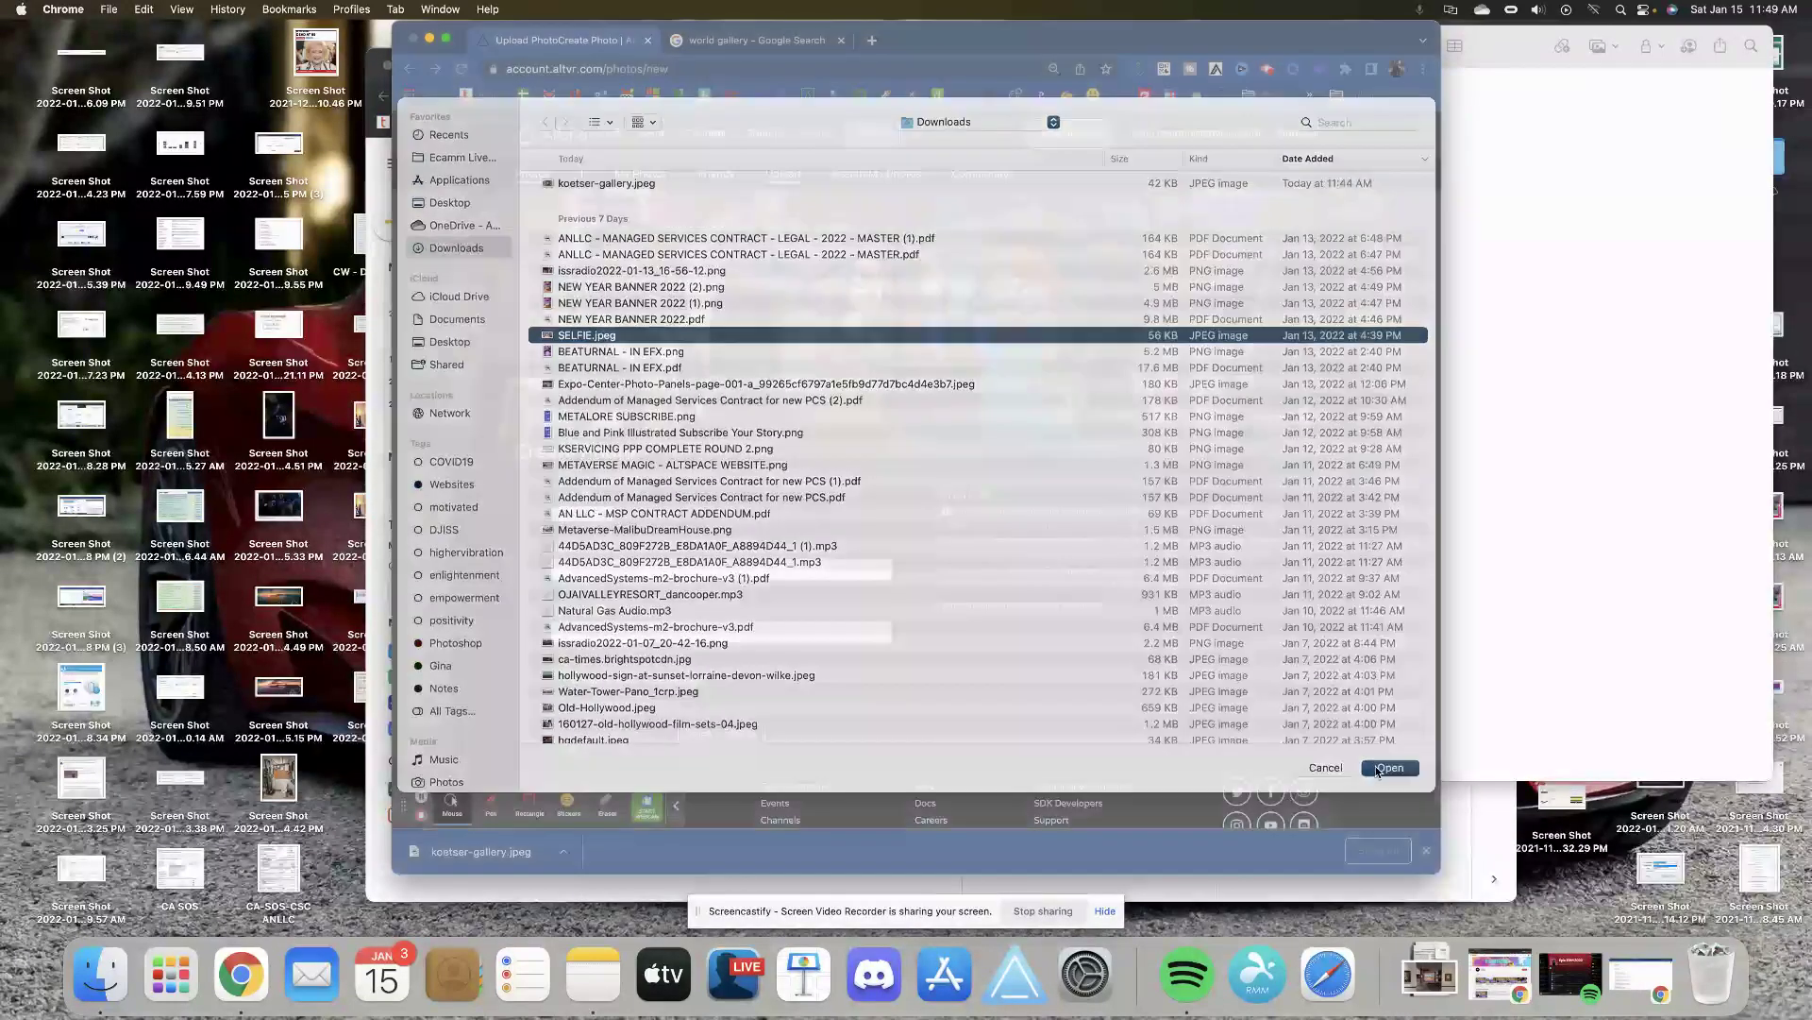
- Name the photo 'selfie' and create it without hashtags
left_click(717, 568)
type("s")
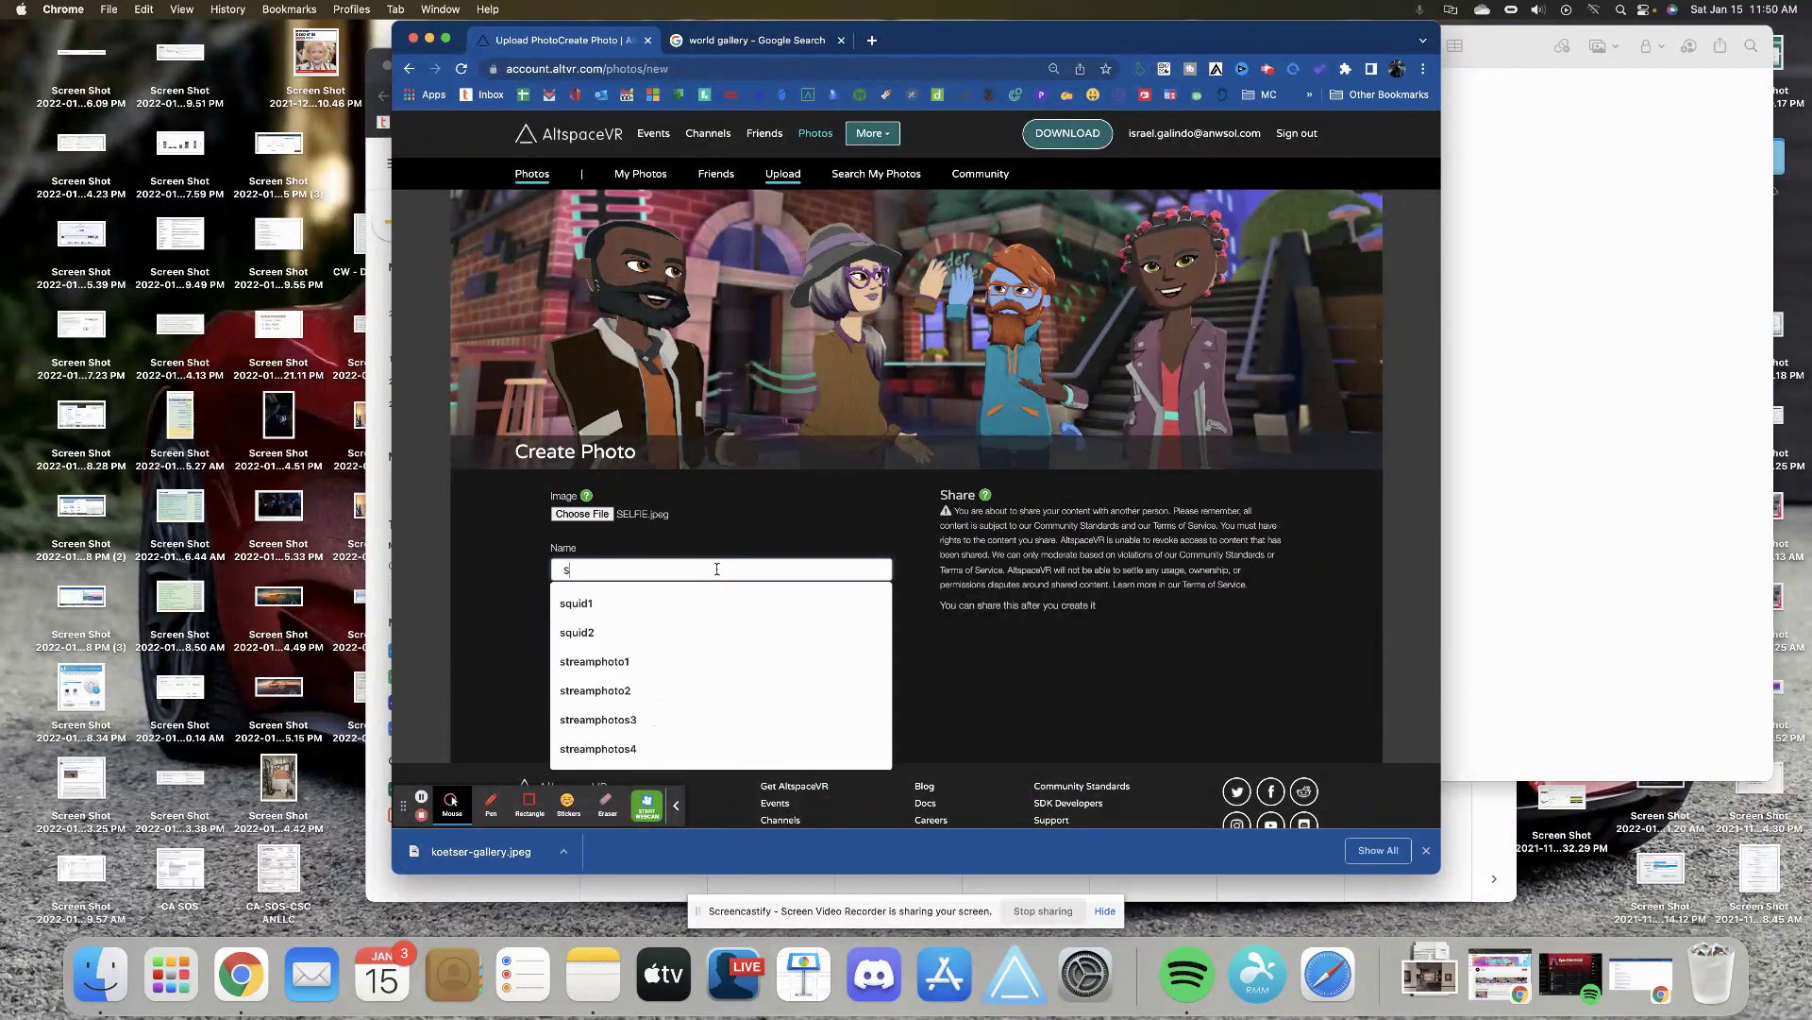
type("lefi")
key("BackSpace")
key("BackSpace")
key("BackSpace")
key("BackSpace")
type("elfie")
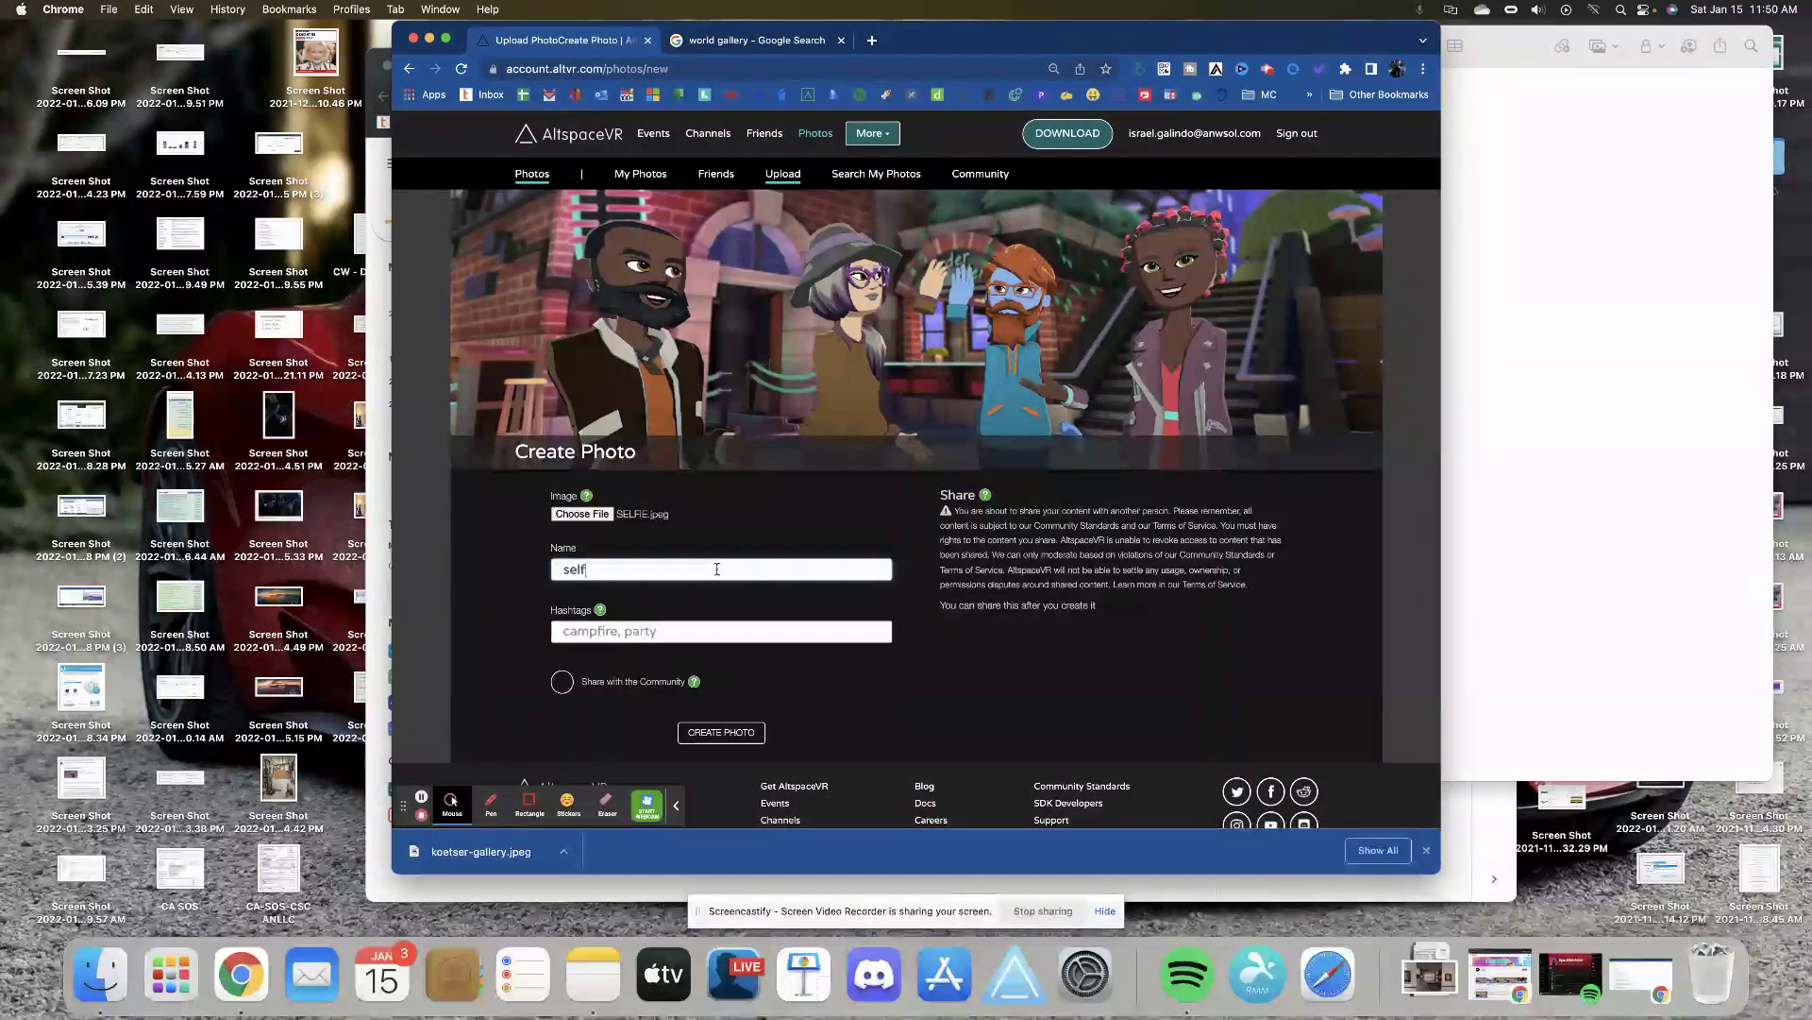
left_click(721, 732)
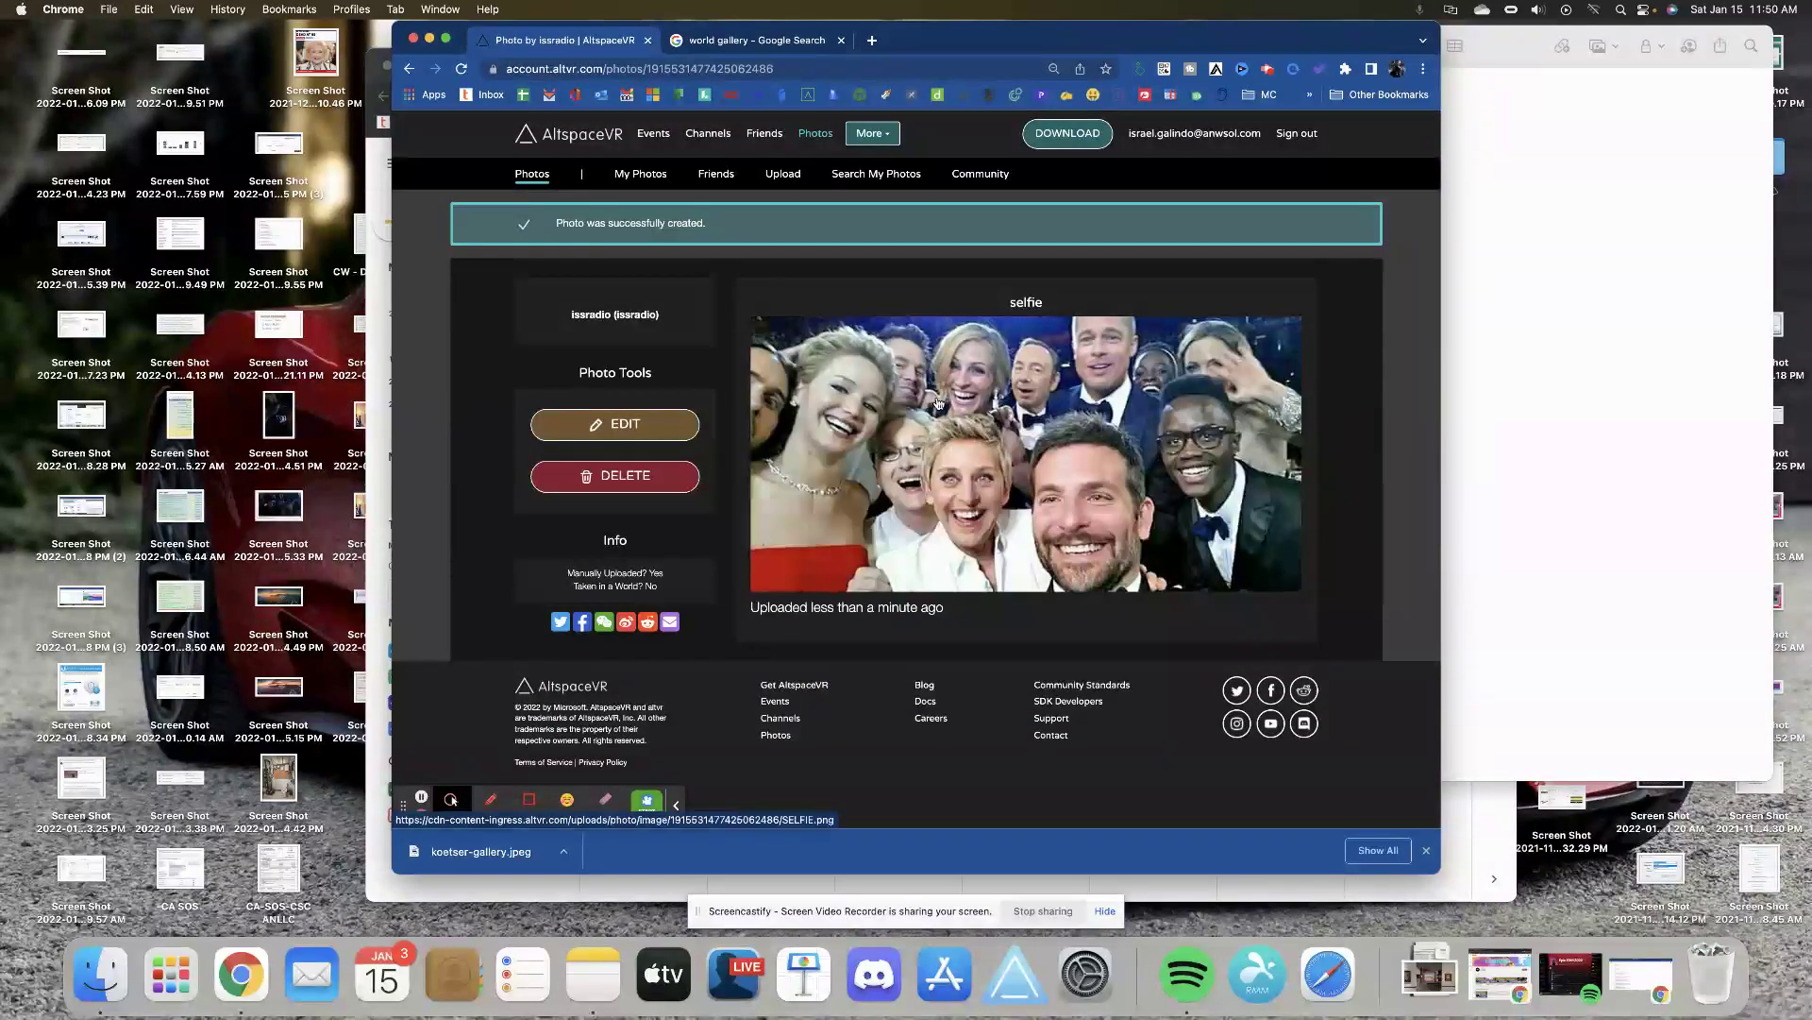
- Browse My Photos, showing selfie and GalleryPic1 as newest, then return to Create Photo
left_click(626, 179)
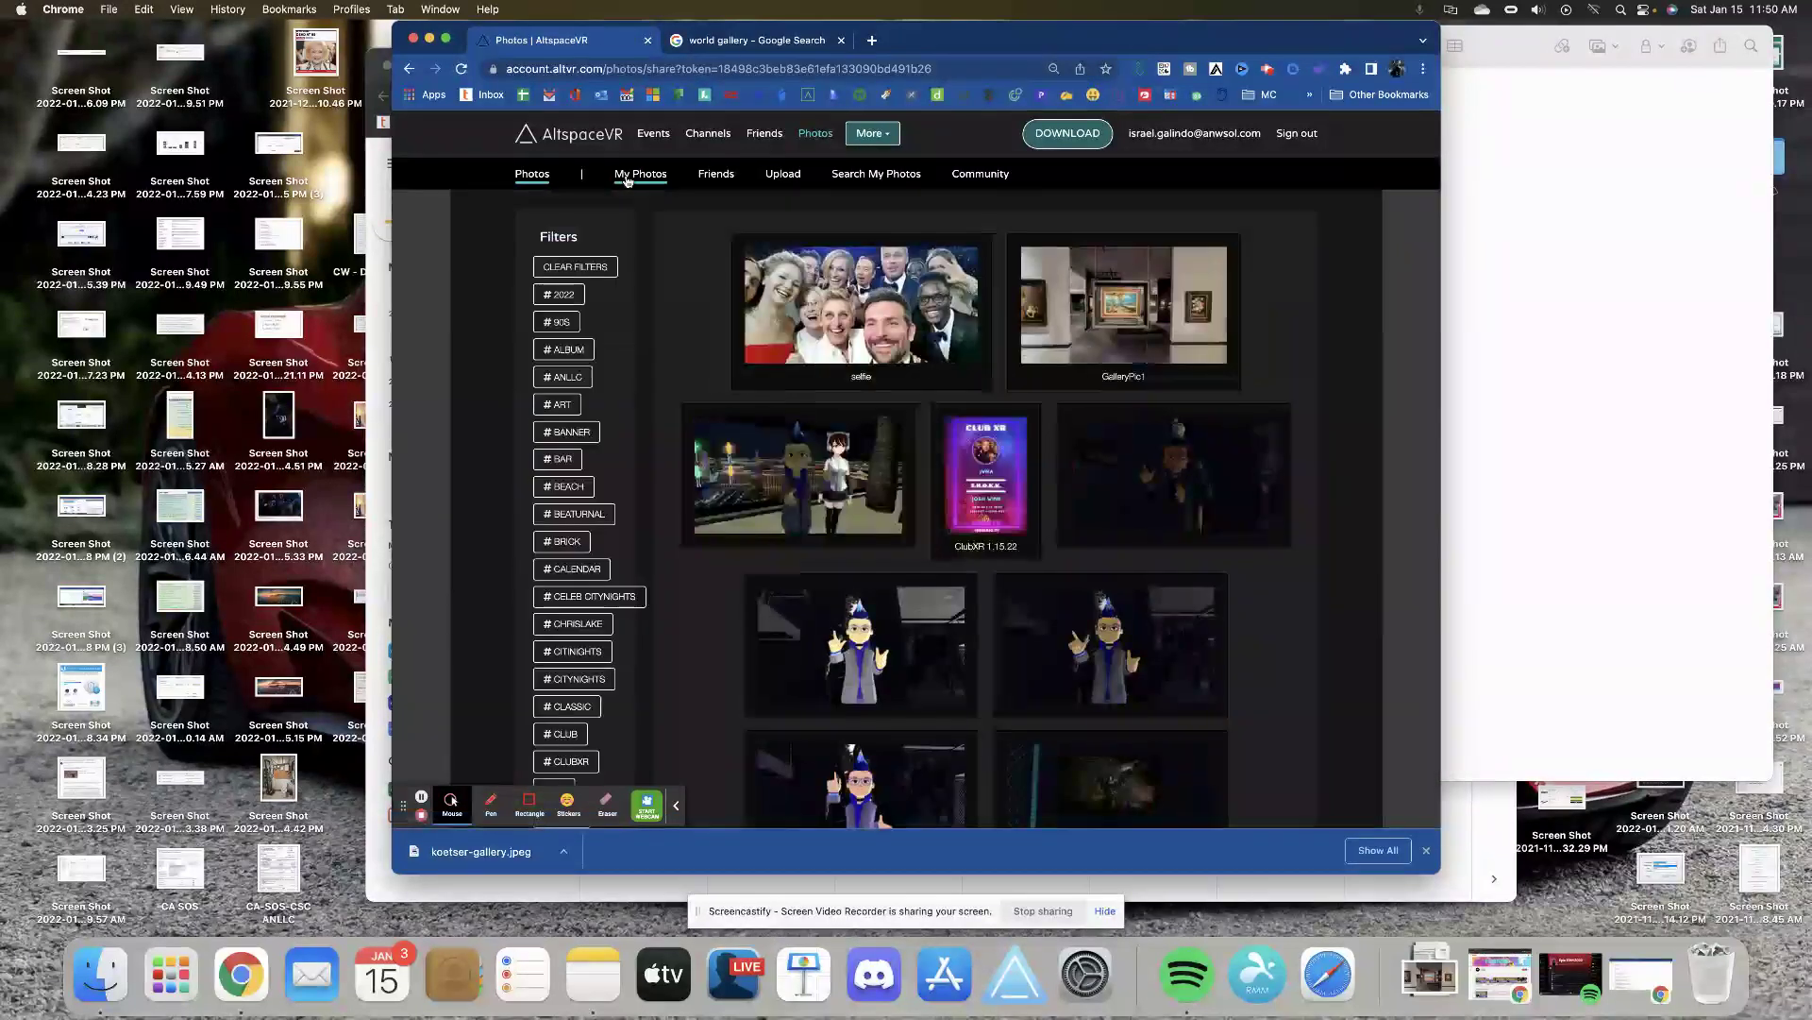
scroll(1129, 575, "down", 10)
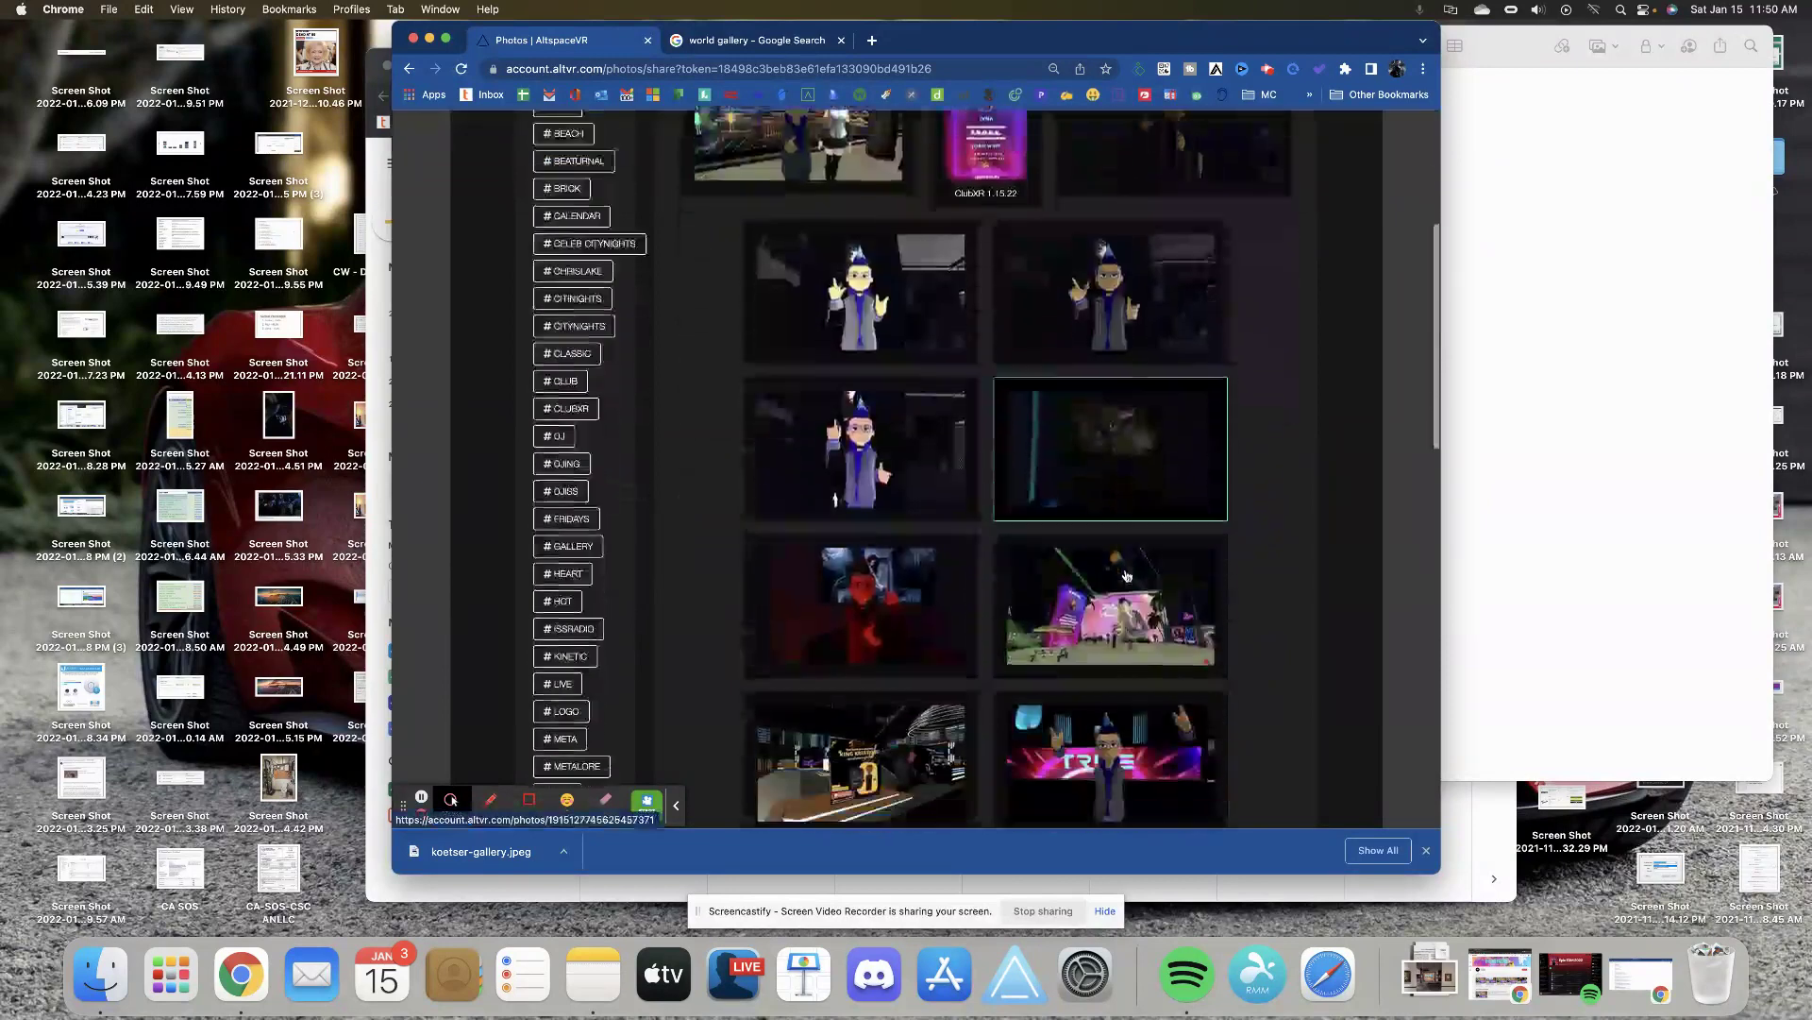
scroll(1059, 484, "down", 5)
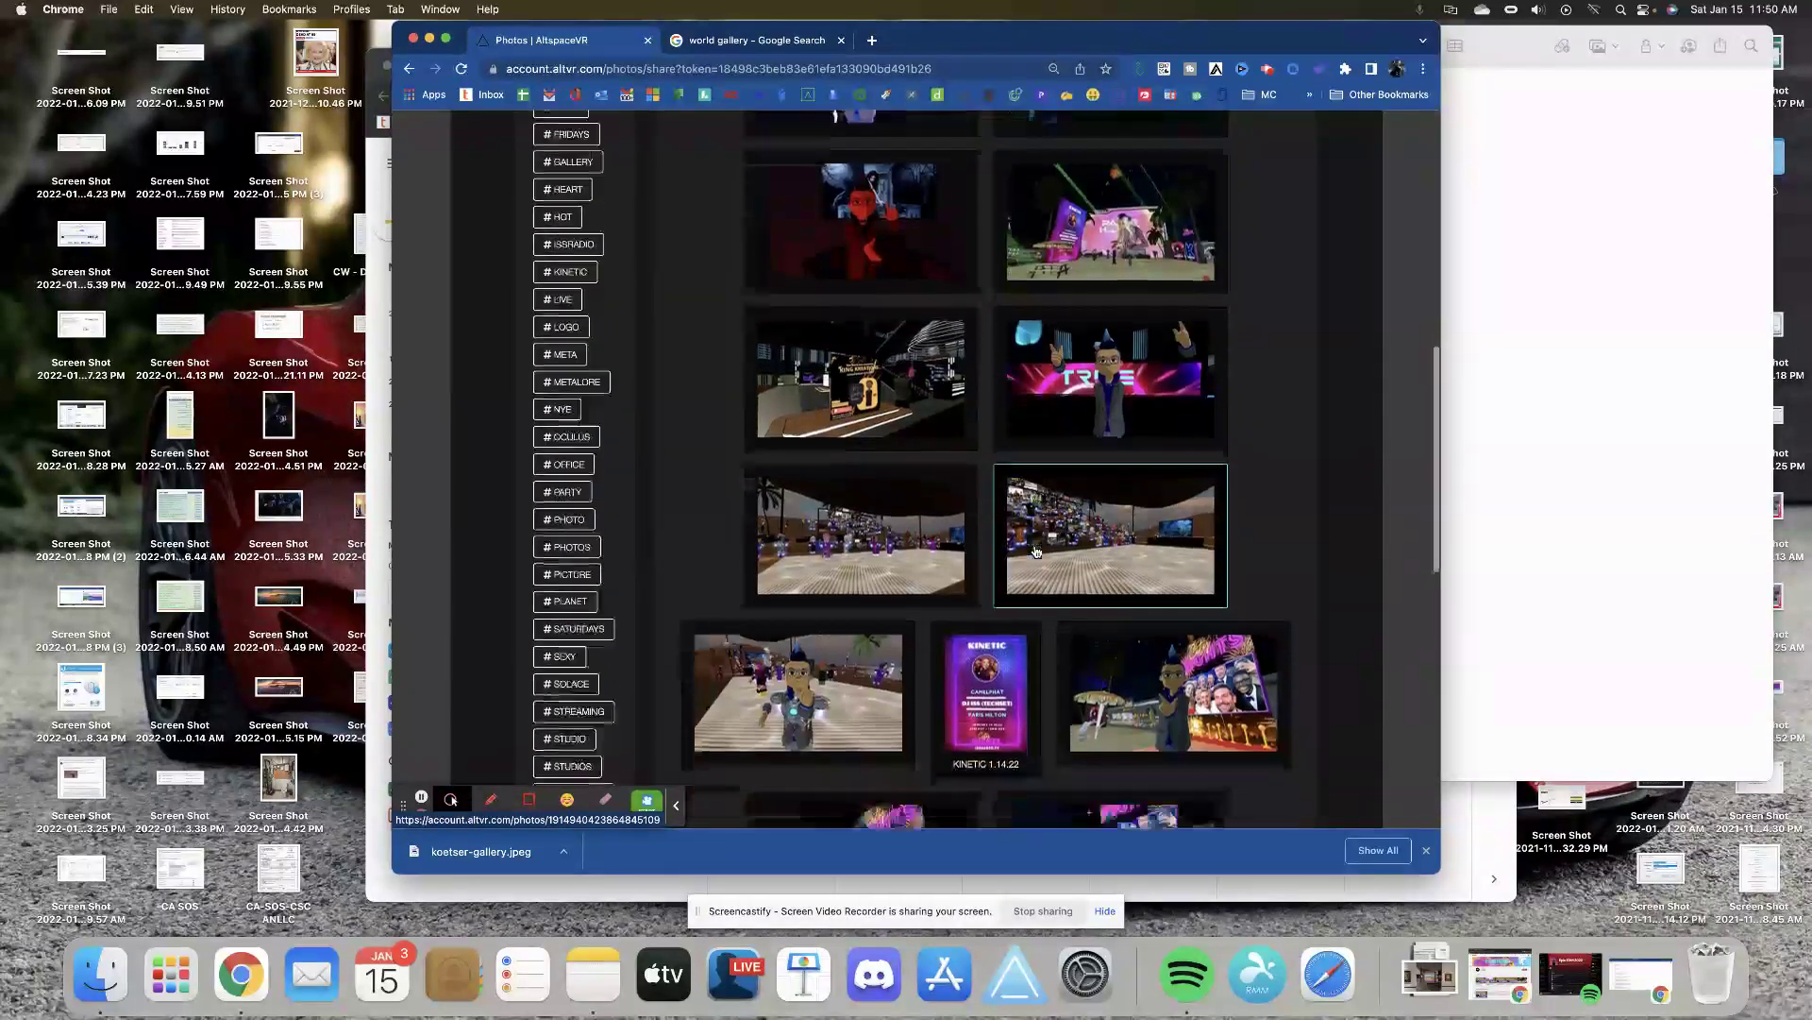
scroll(1038, 538, "down", 6)
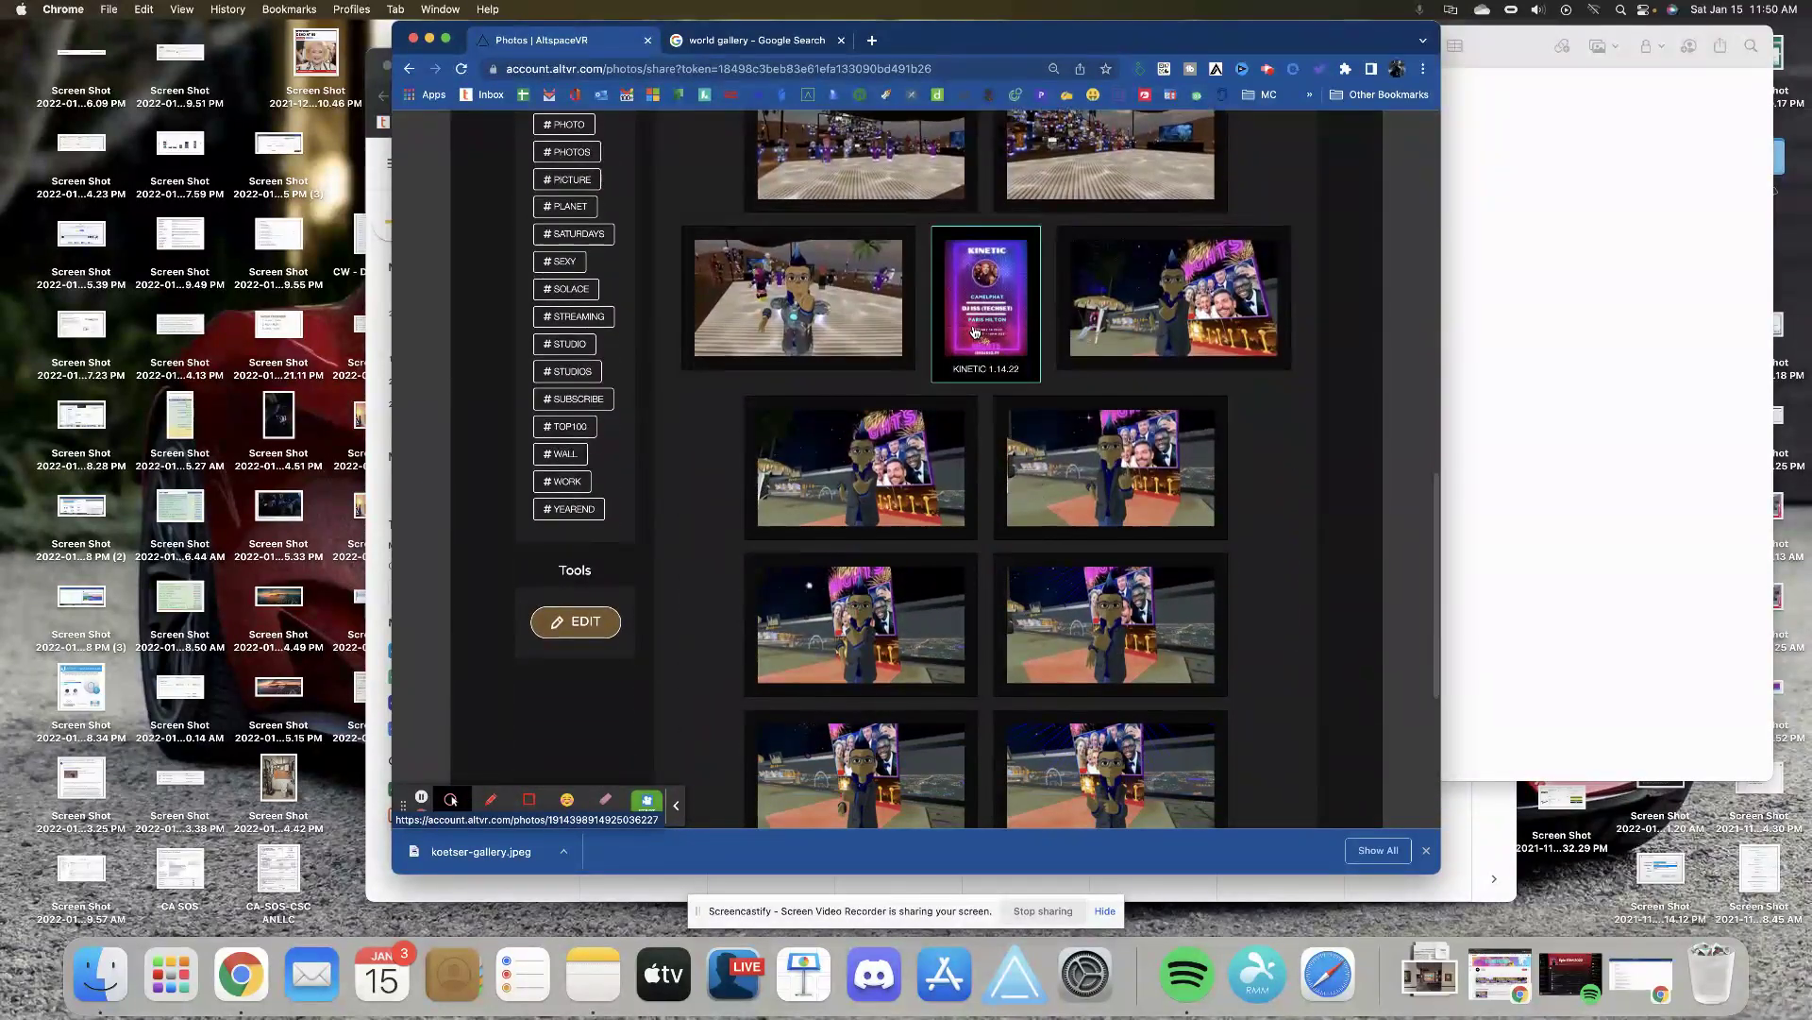
scroll(1059, 489, "up", 20)
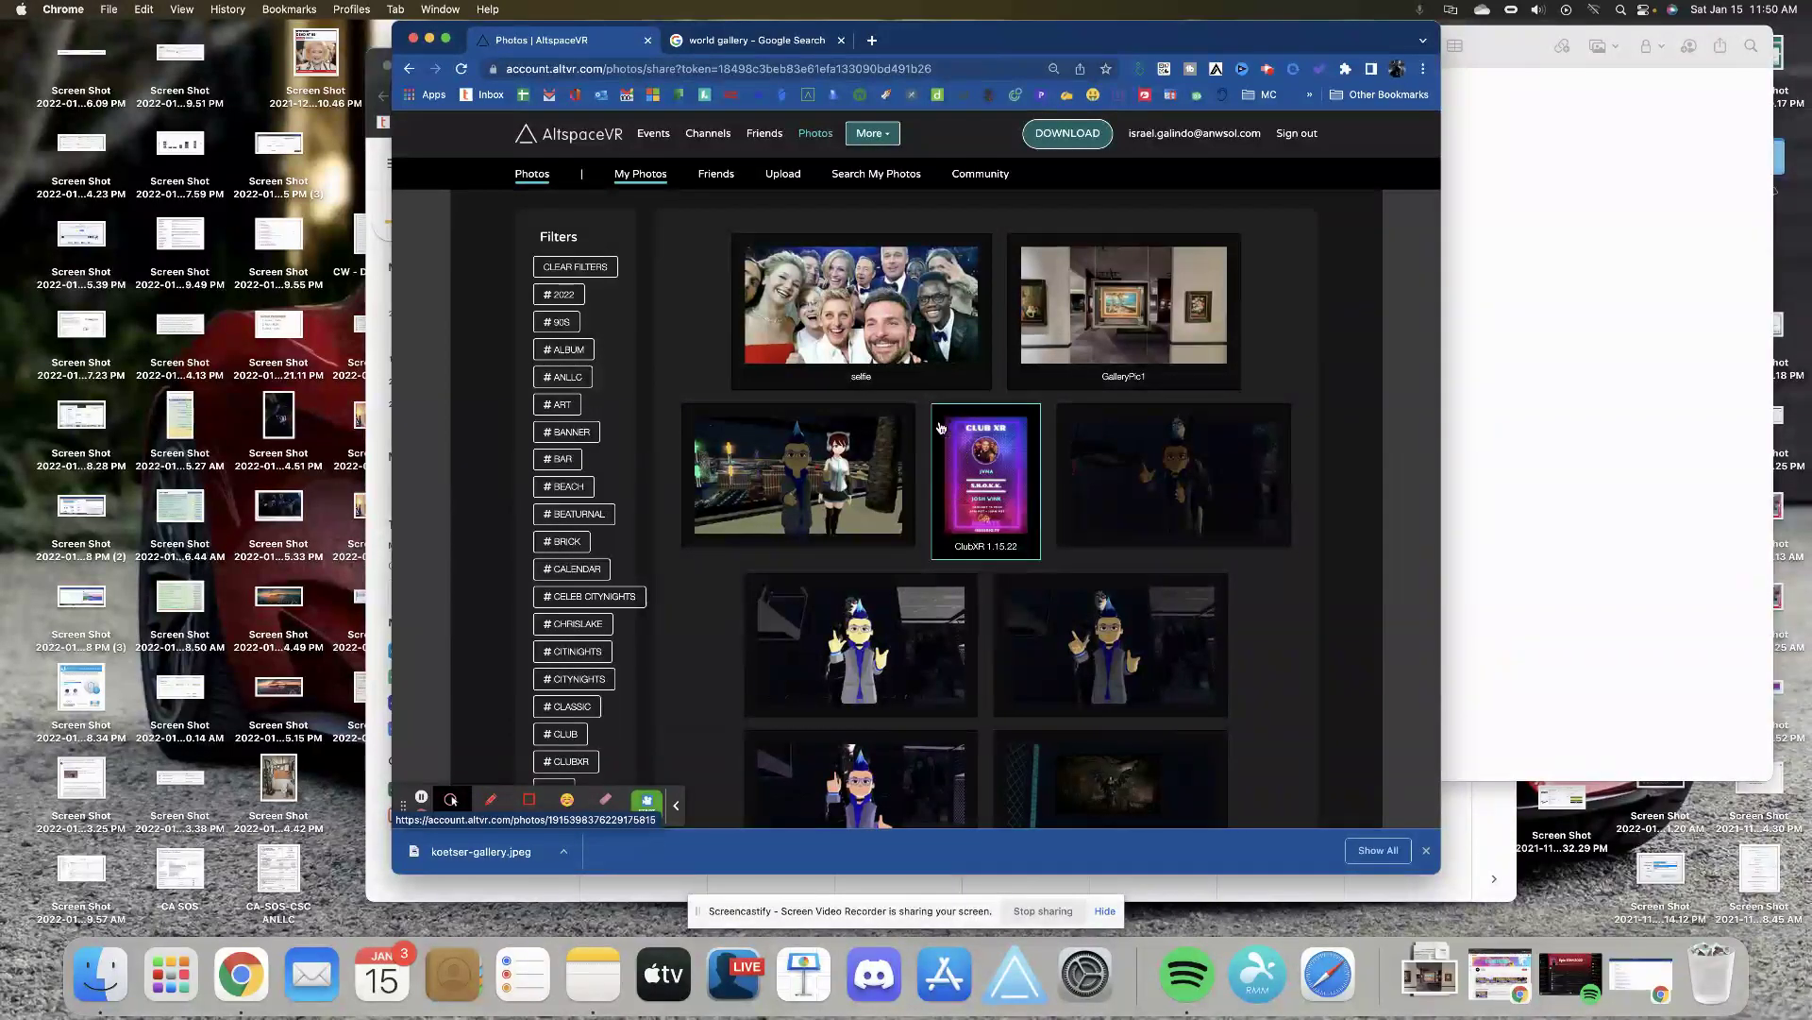
left_click(783, 173)
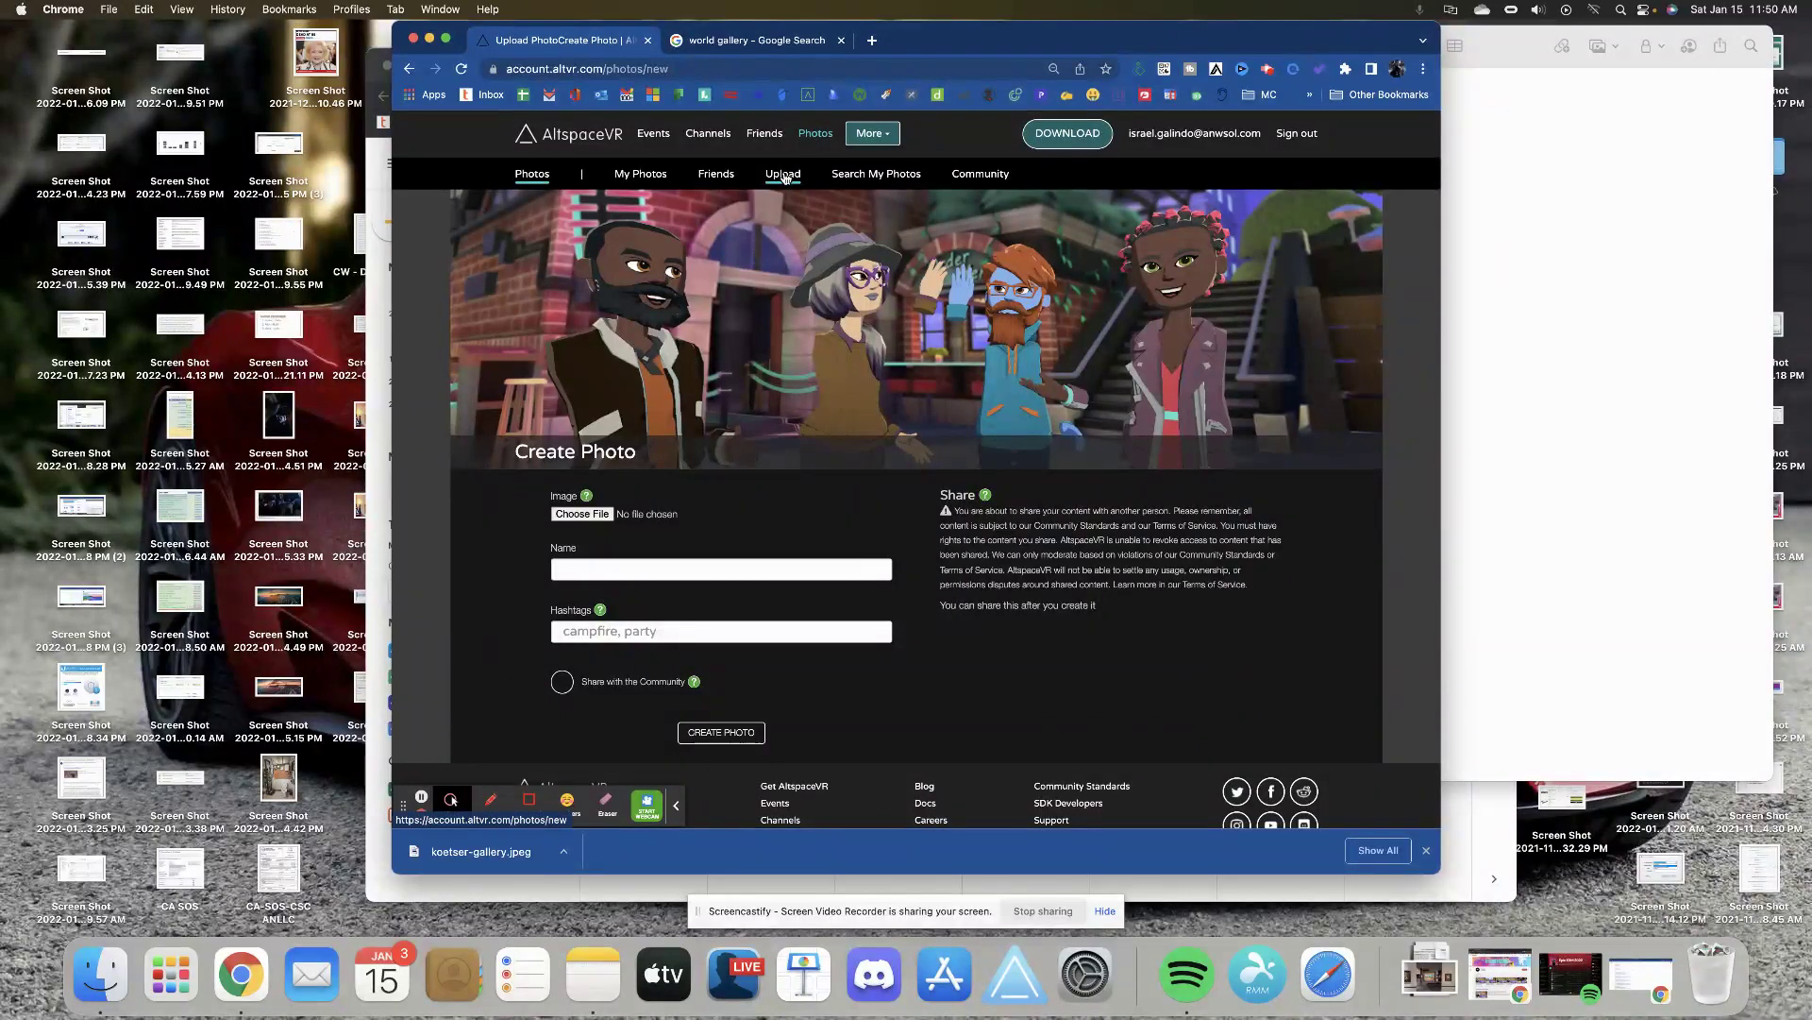
- Go to the Groups page from the More menu and show the All groups tab
left_click(870, 133)
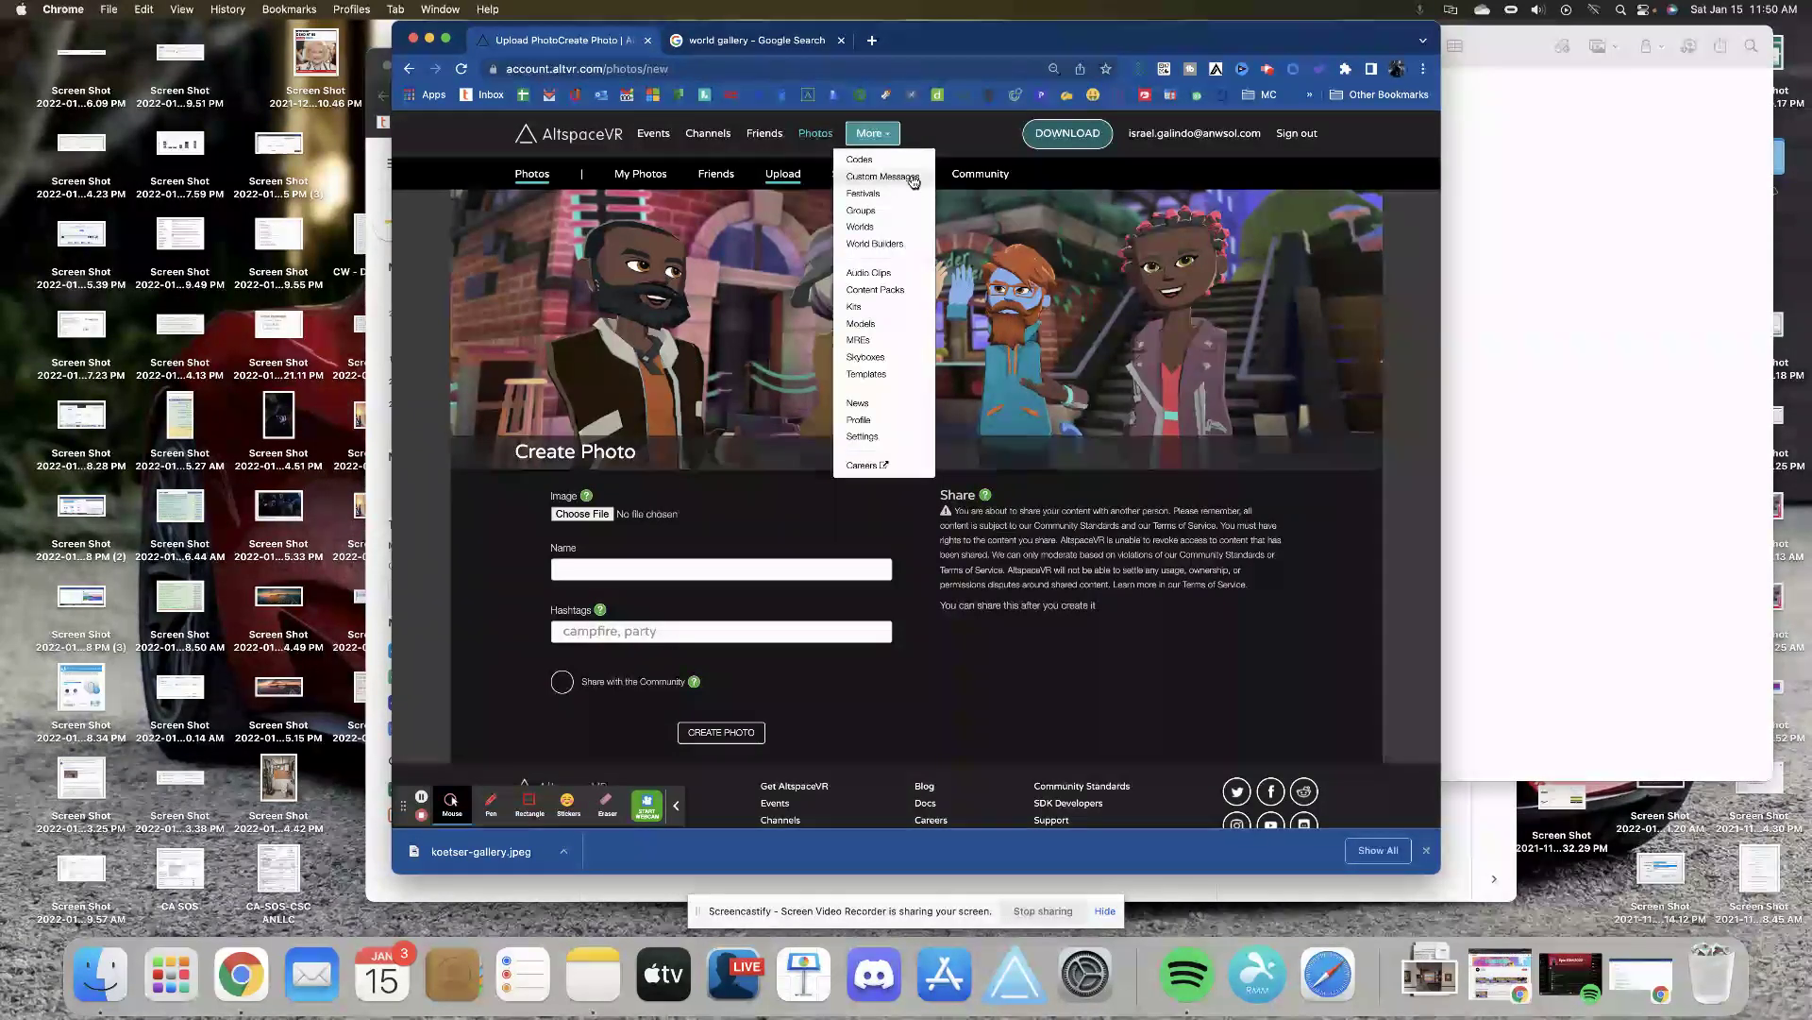
left_click(881, 211)
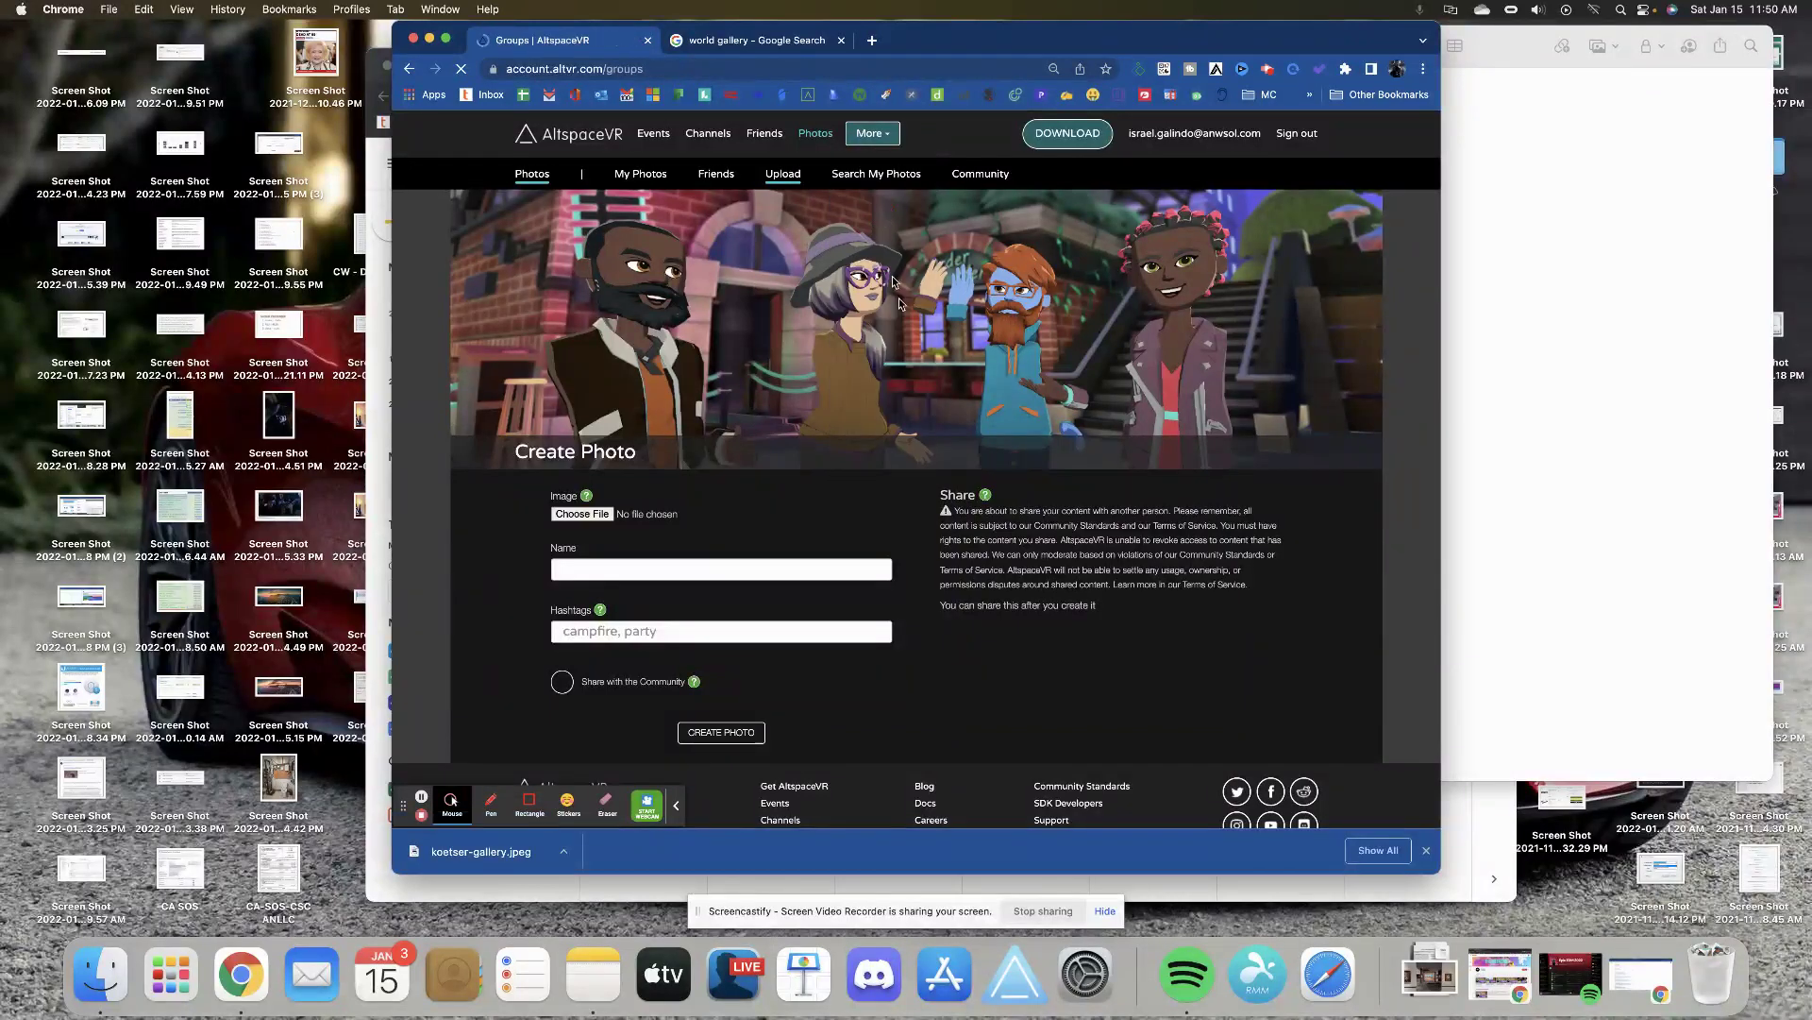
left_click(755, 176)
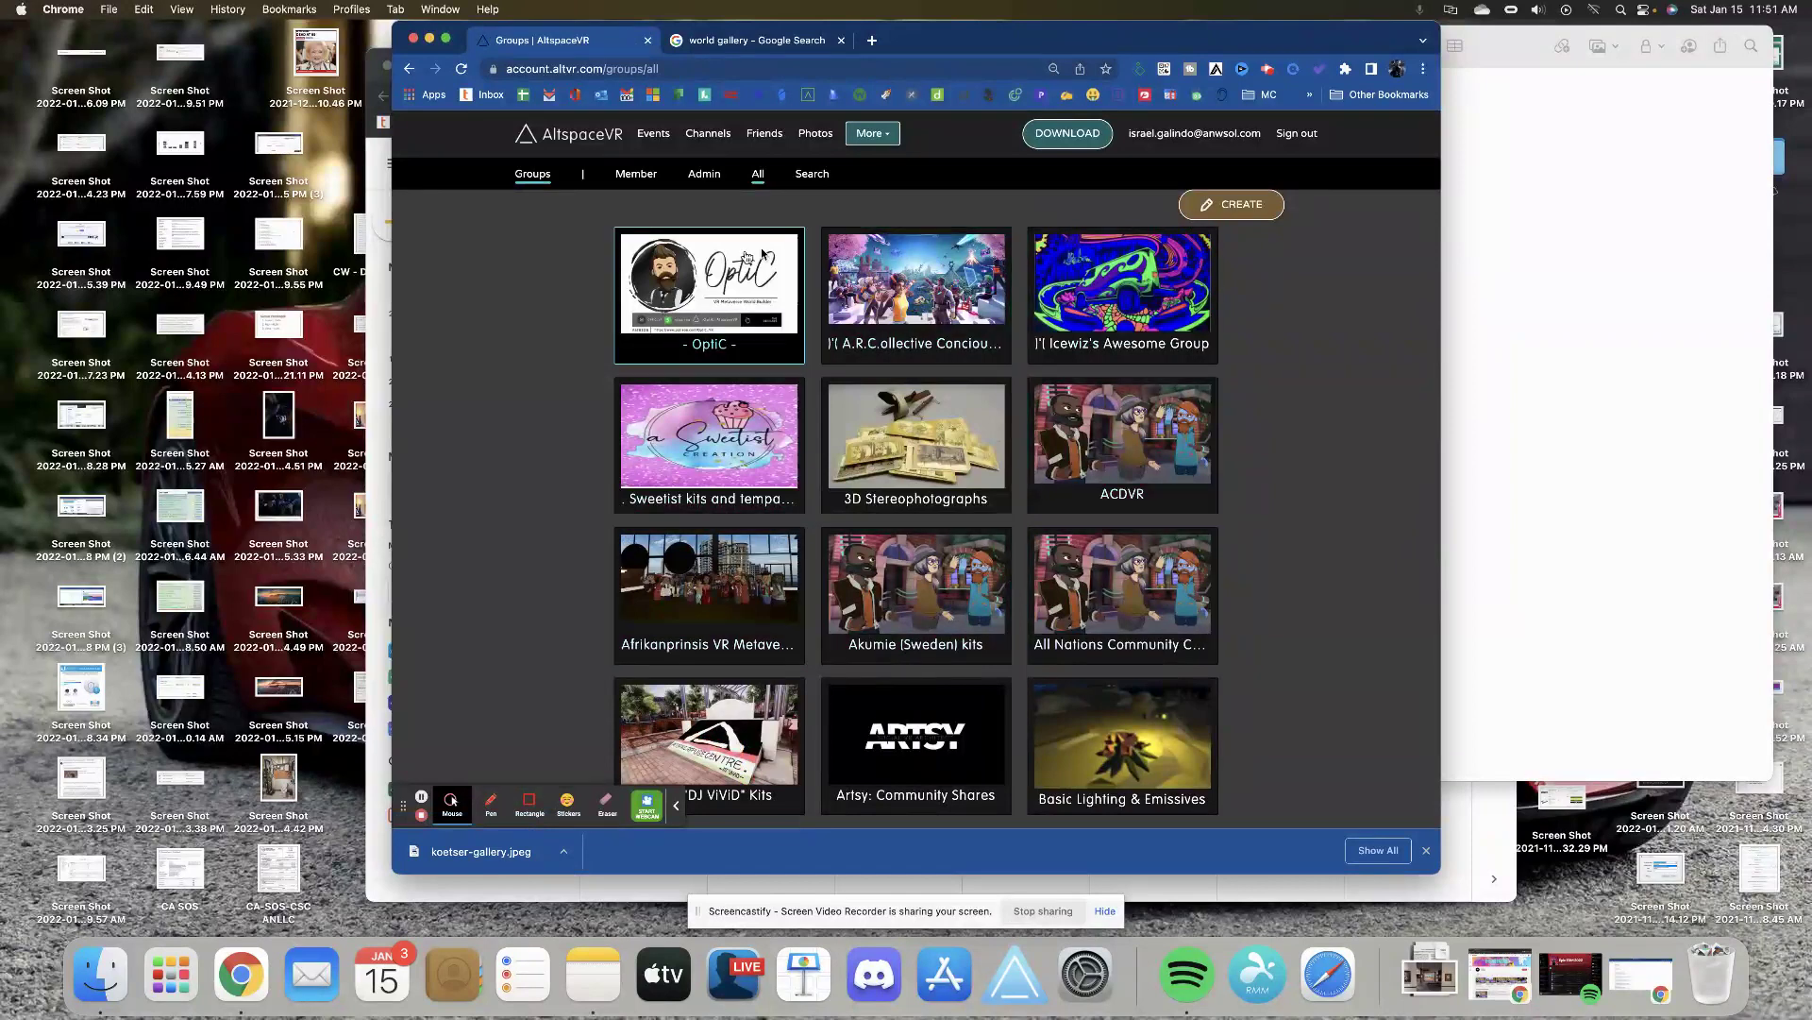
- Scroll through the group grid, from OptiC and ACDVR to Basic Lighting & Emissives
scroll(1295, 584, "down", 5)
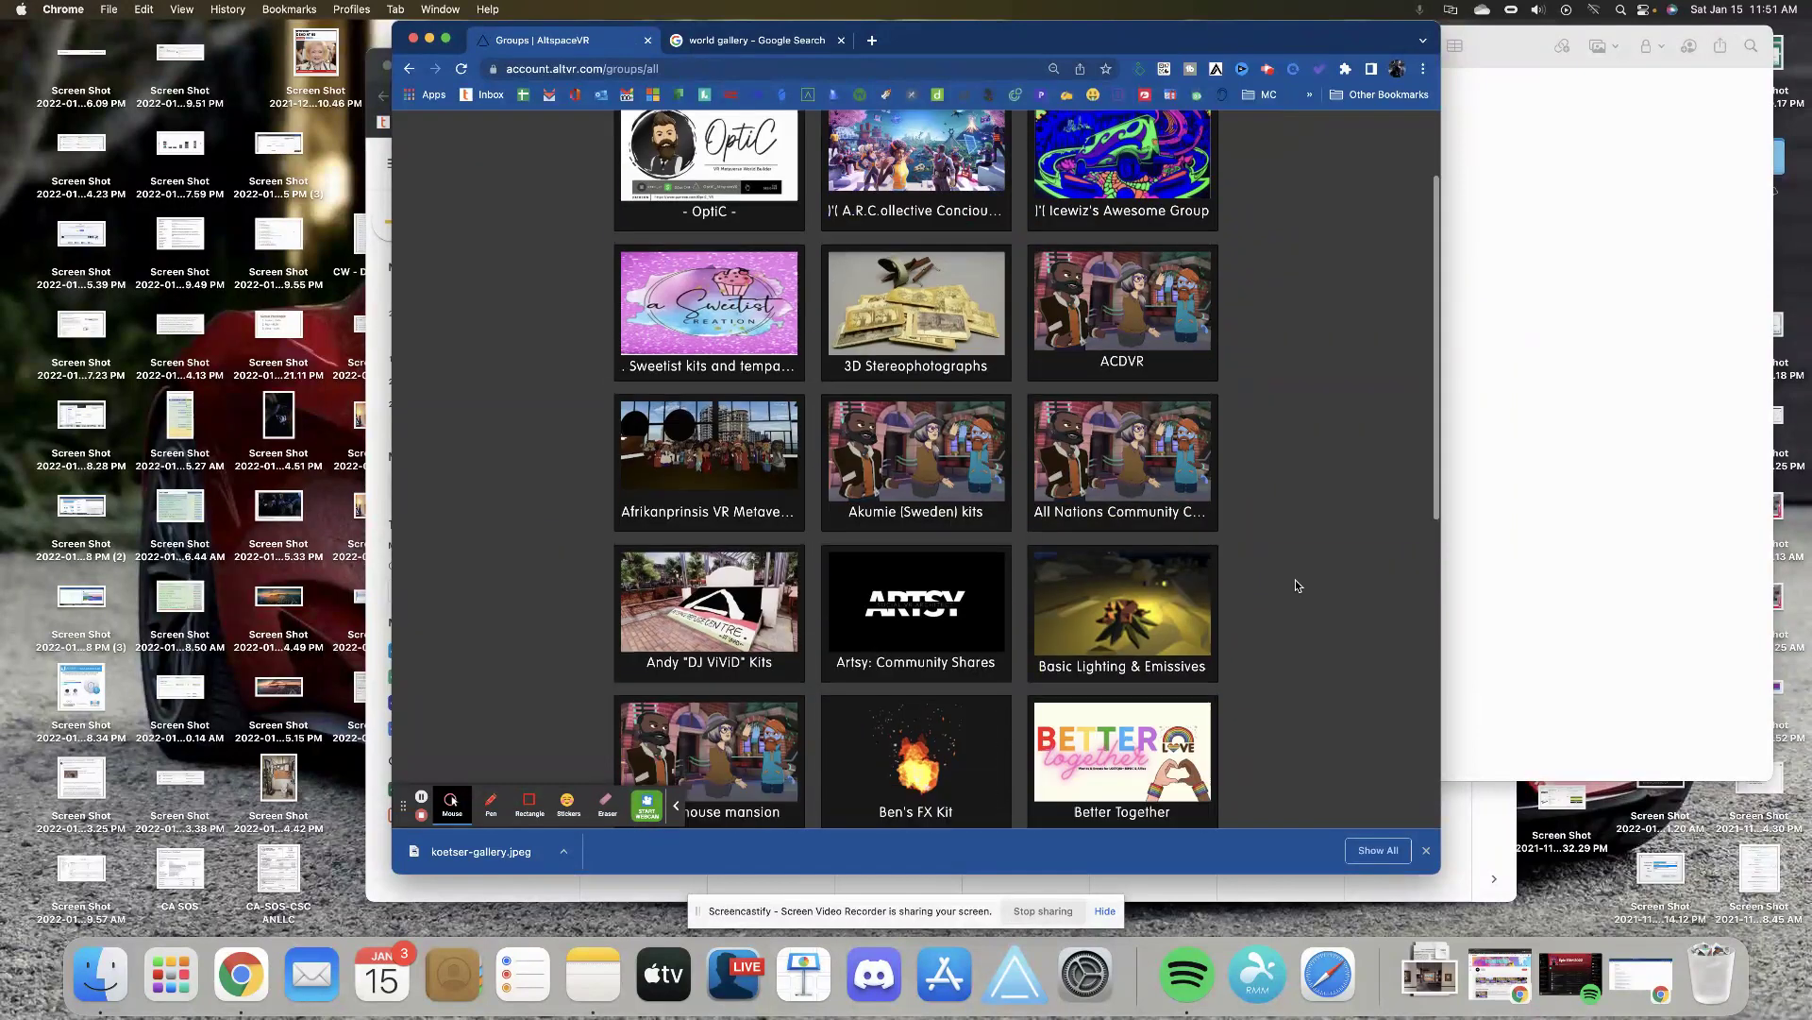
scroll(1293, 583, "up", 3)
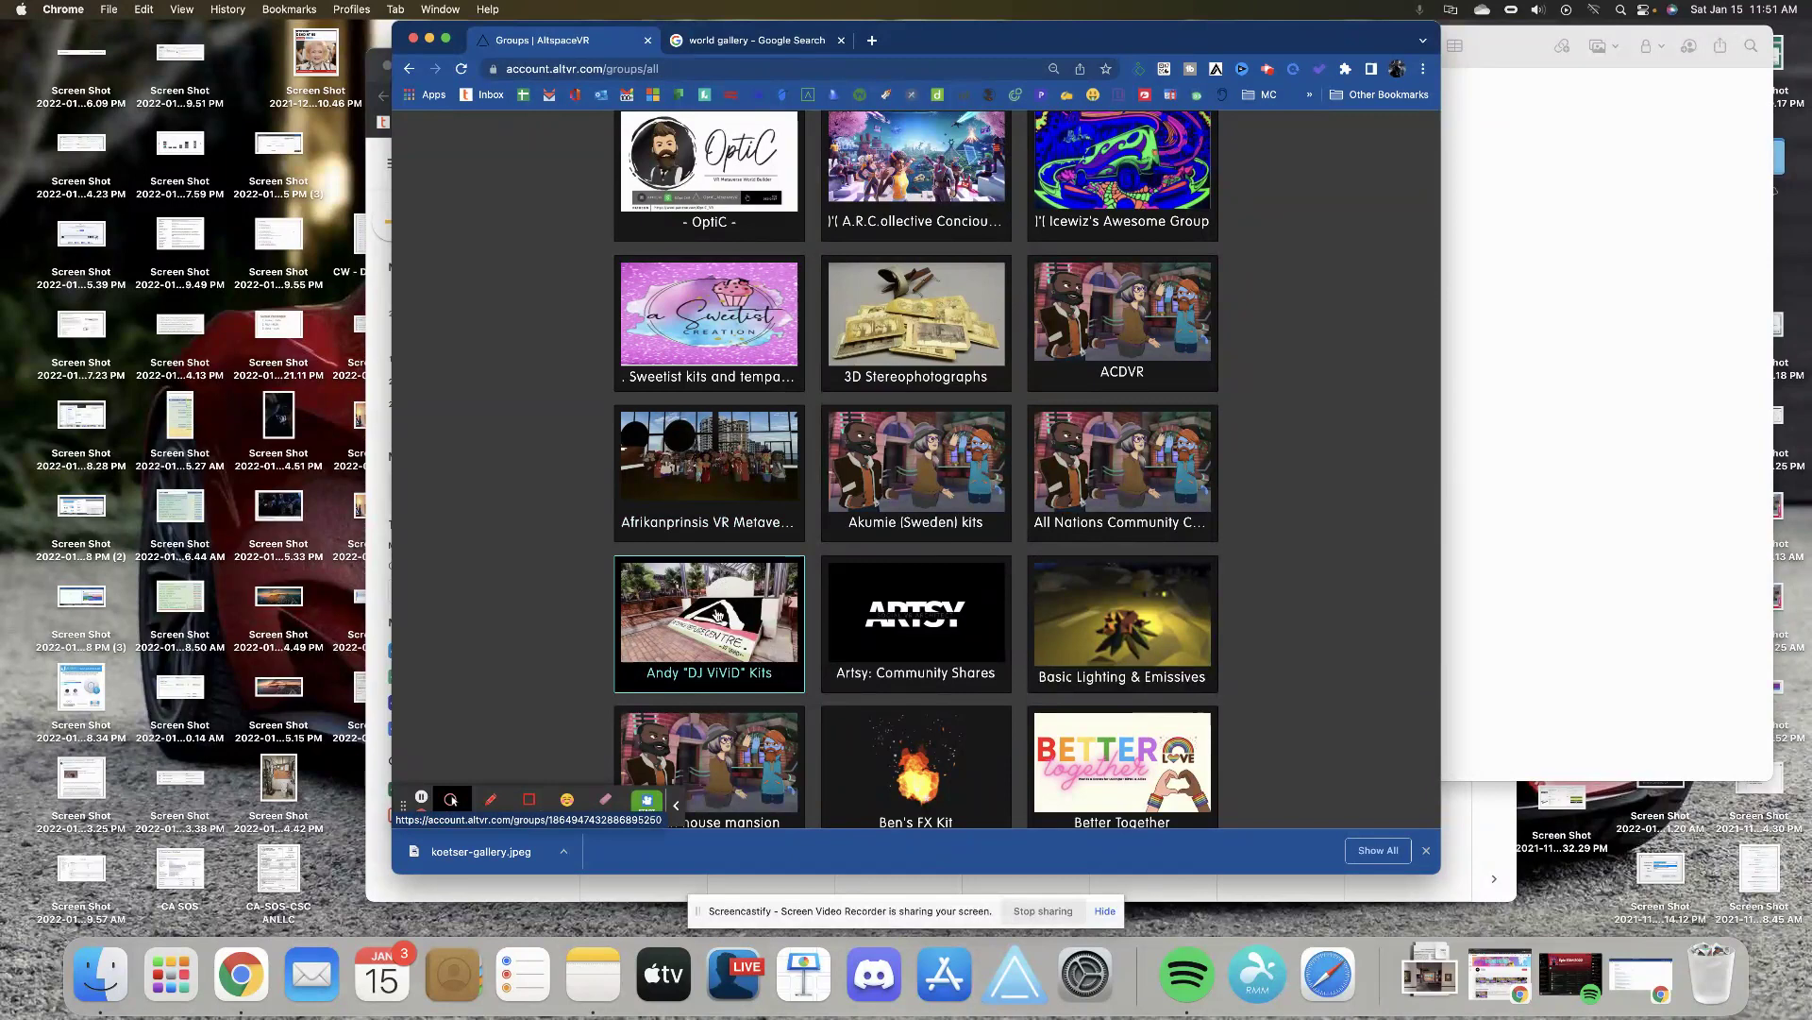
scroll(718, 615, "down", 1)
scroll(717, 615, "down", 6)
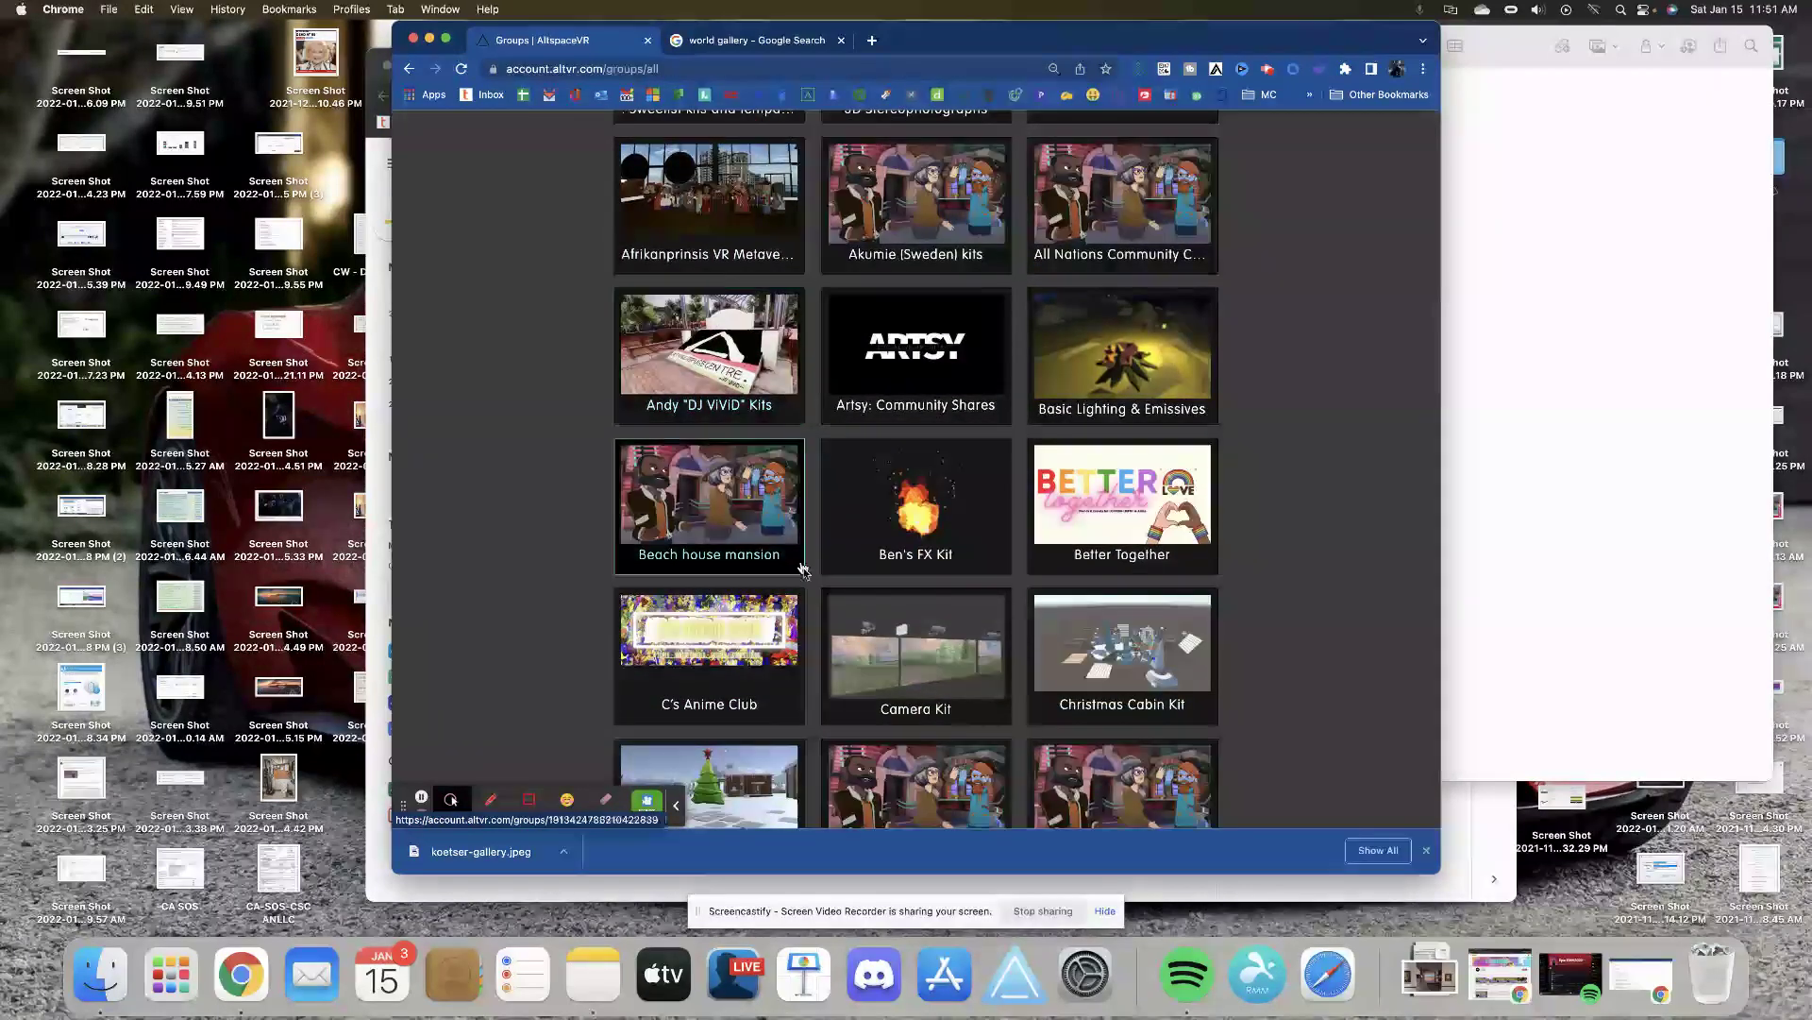
scroll(807, 578, "down", 5)
scroll(807, 579, "down", 2)
scroll(944, 472, "up", 15)
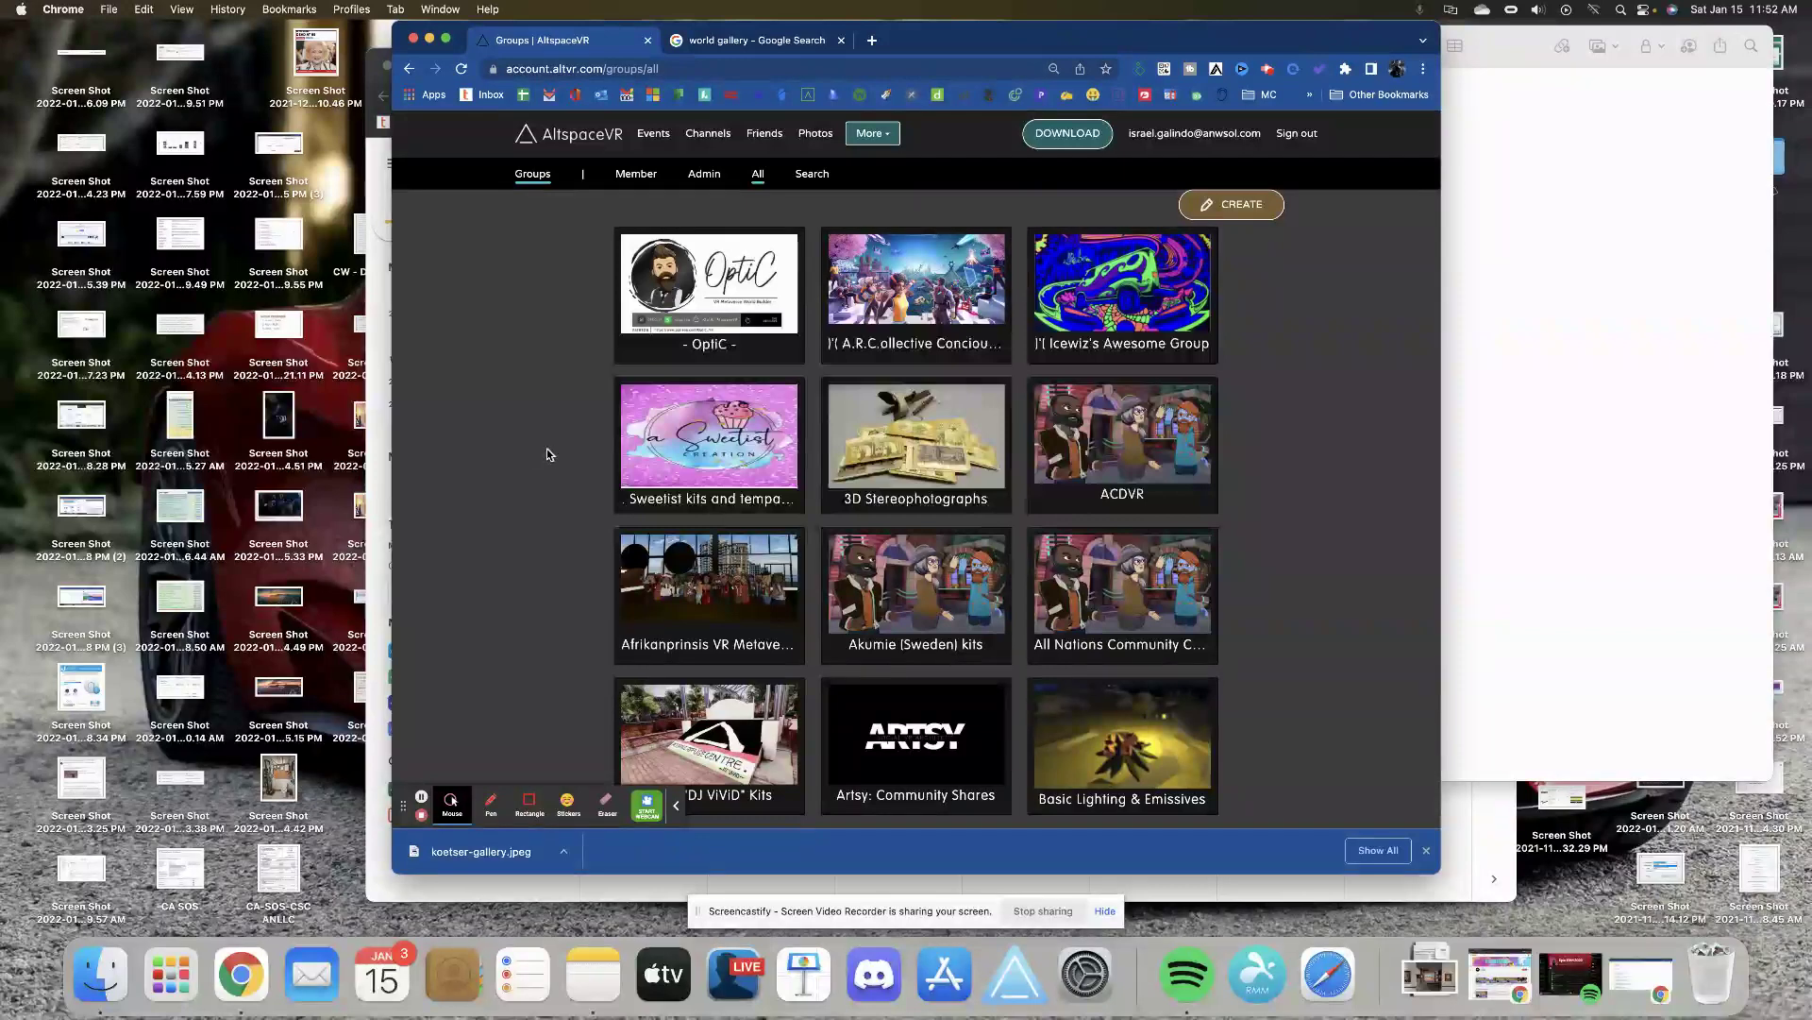
scroll(547, 451, "down", 5)
scroll(546, 450, "down", 2)
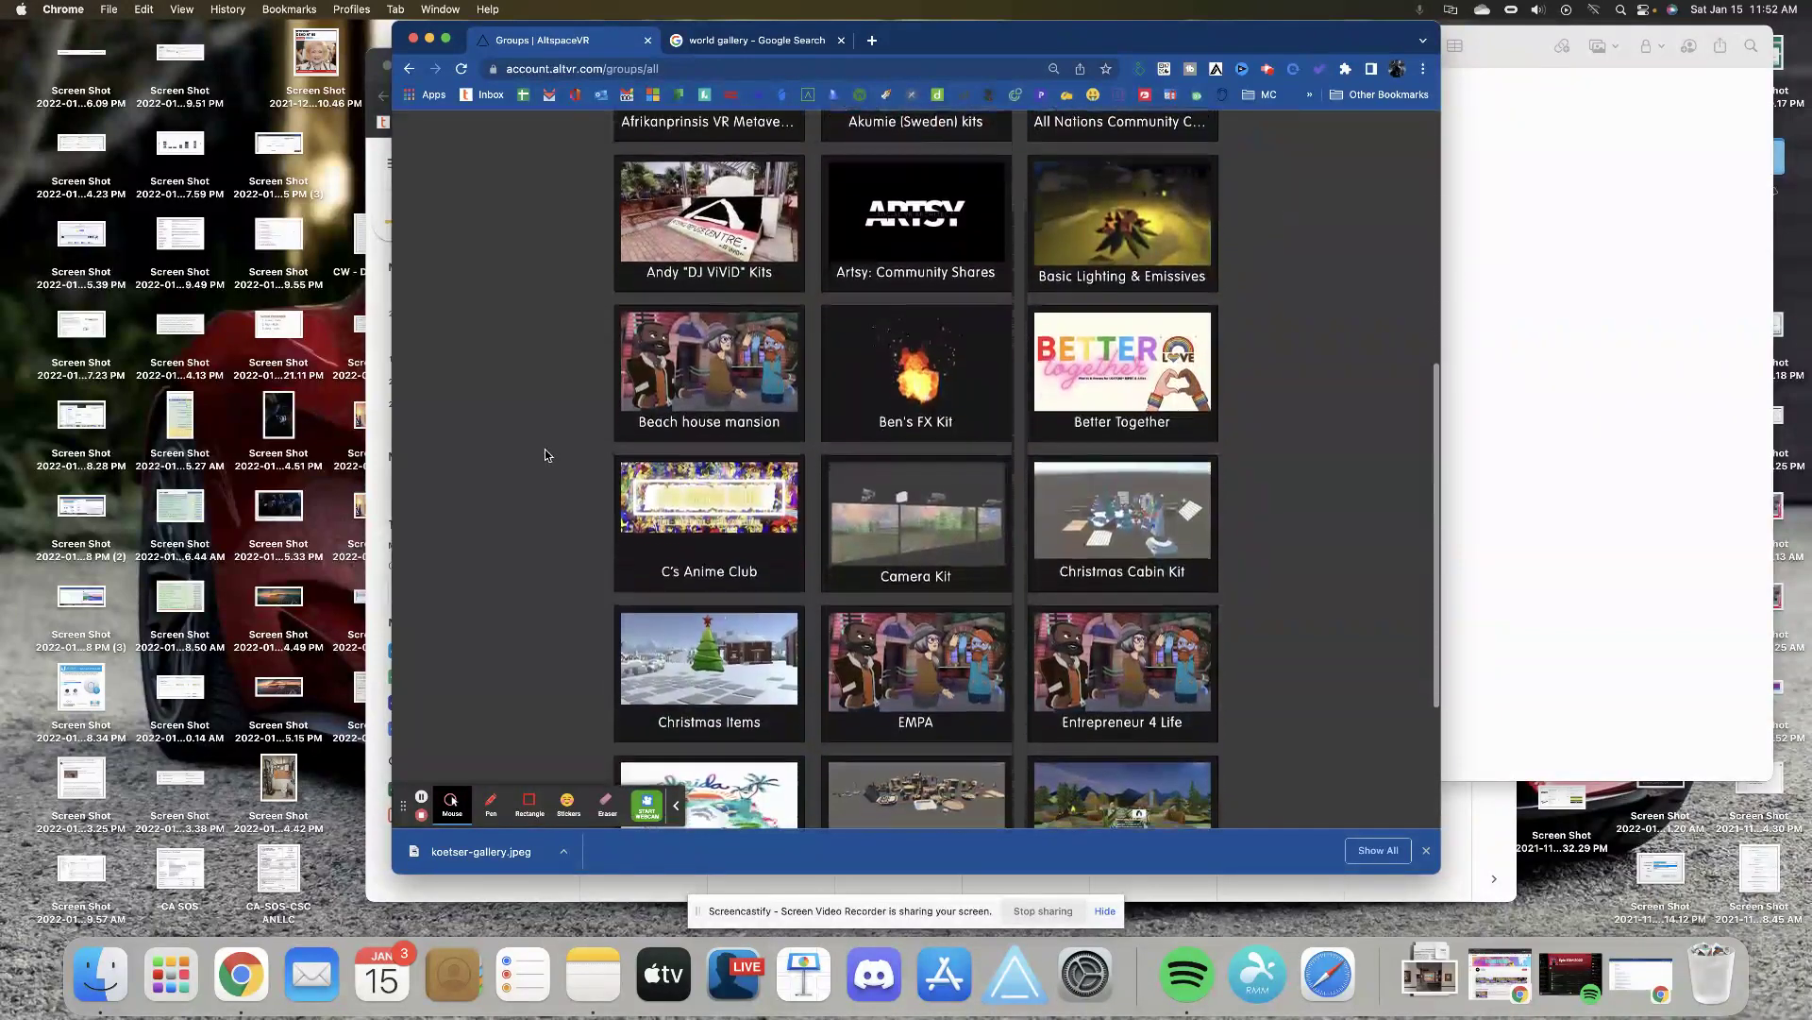
scroll(545, 449, "down", 5)
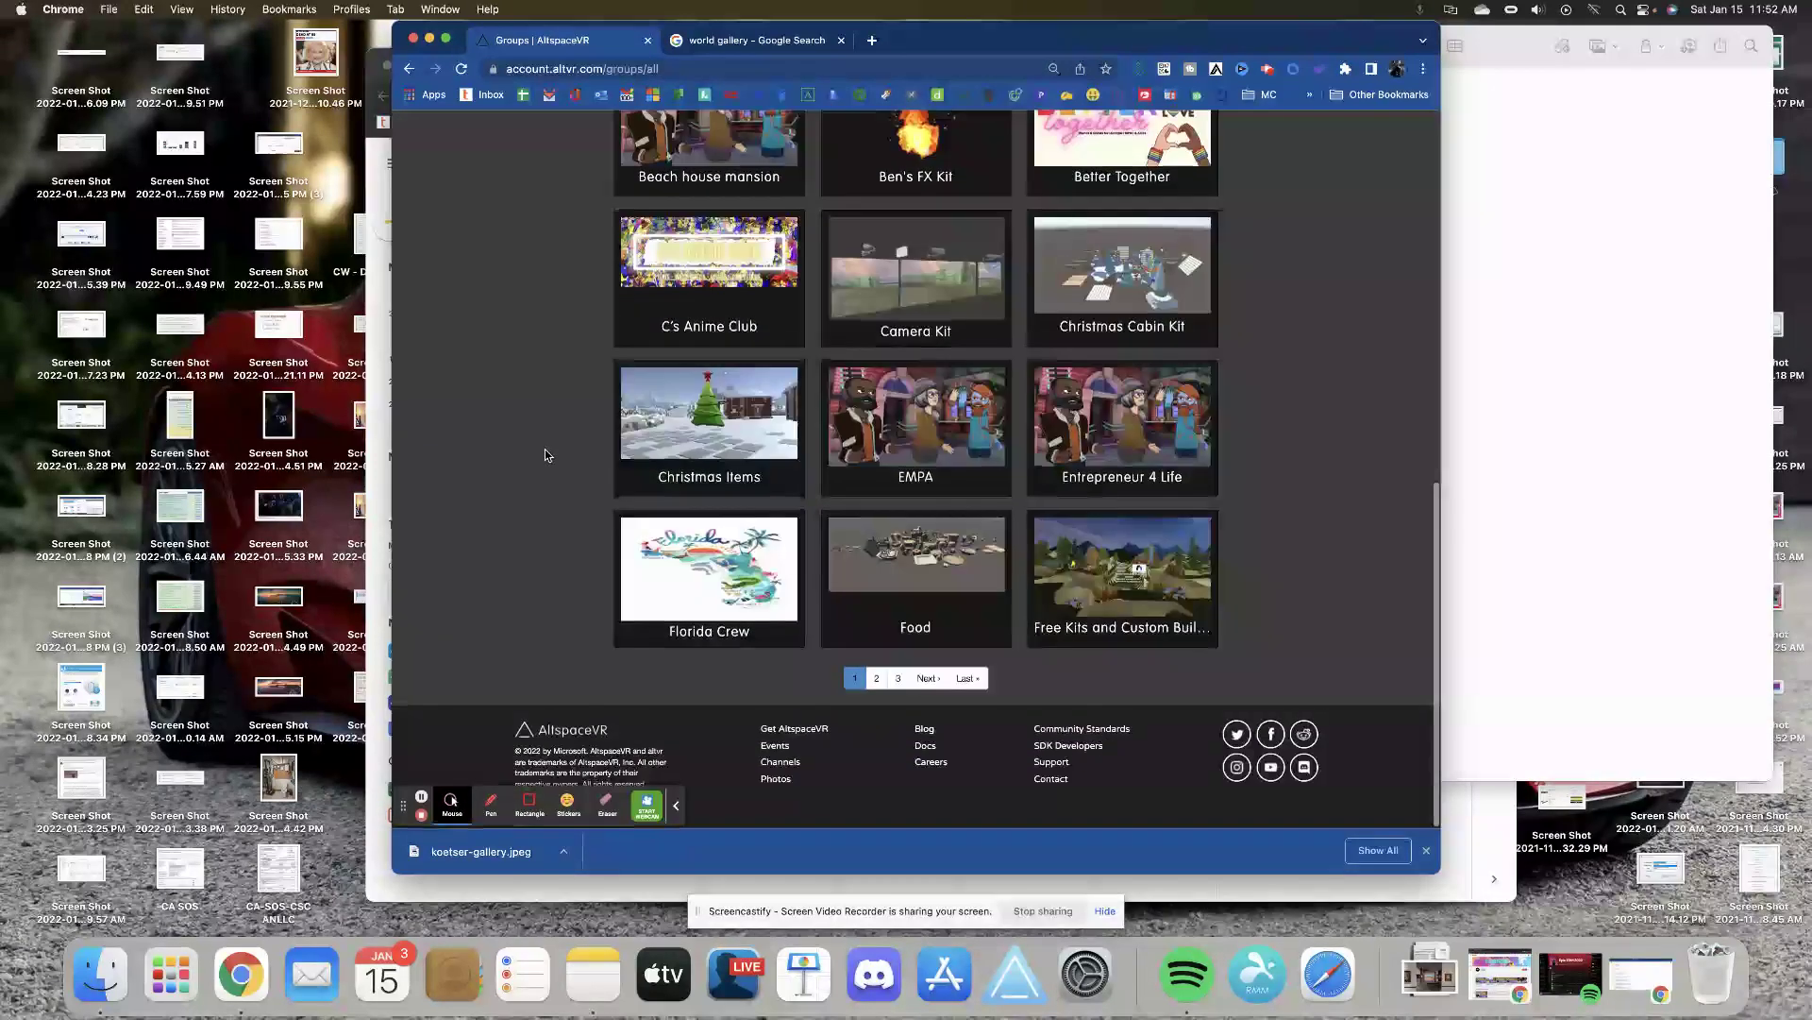
scroll(546, 449, "up", 15)
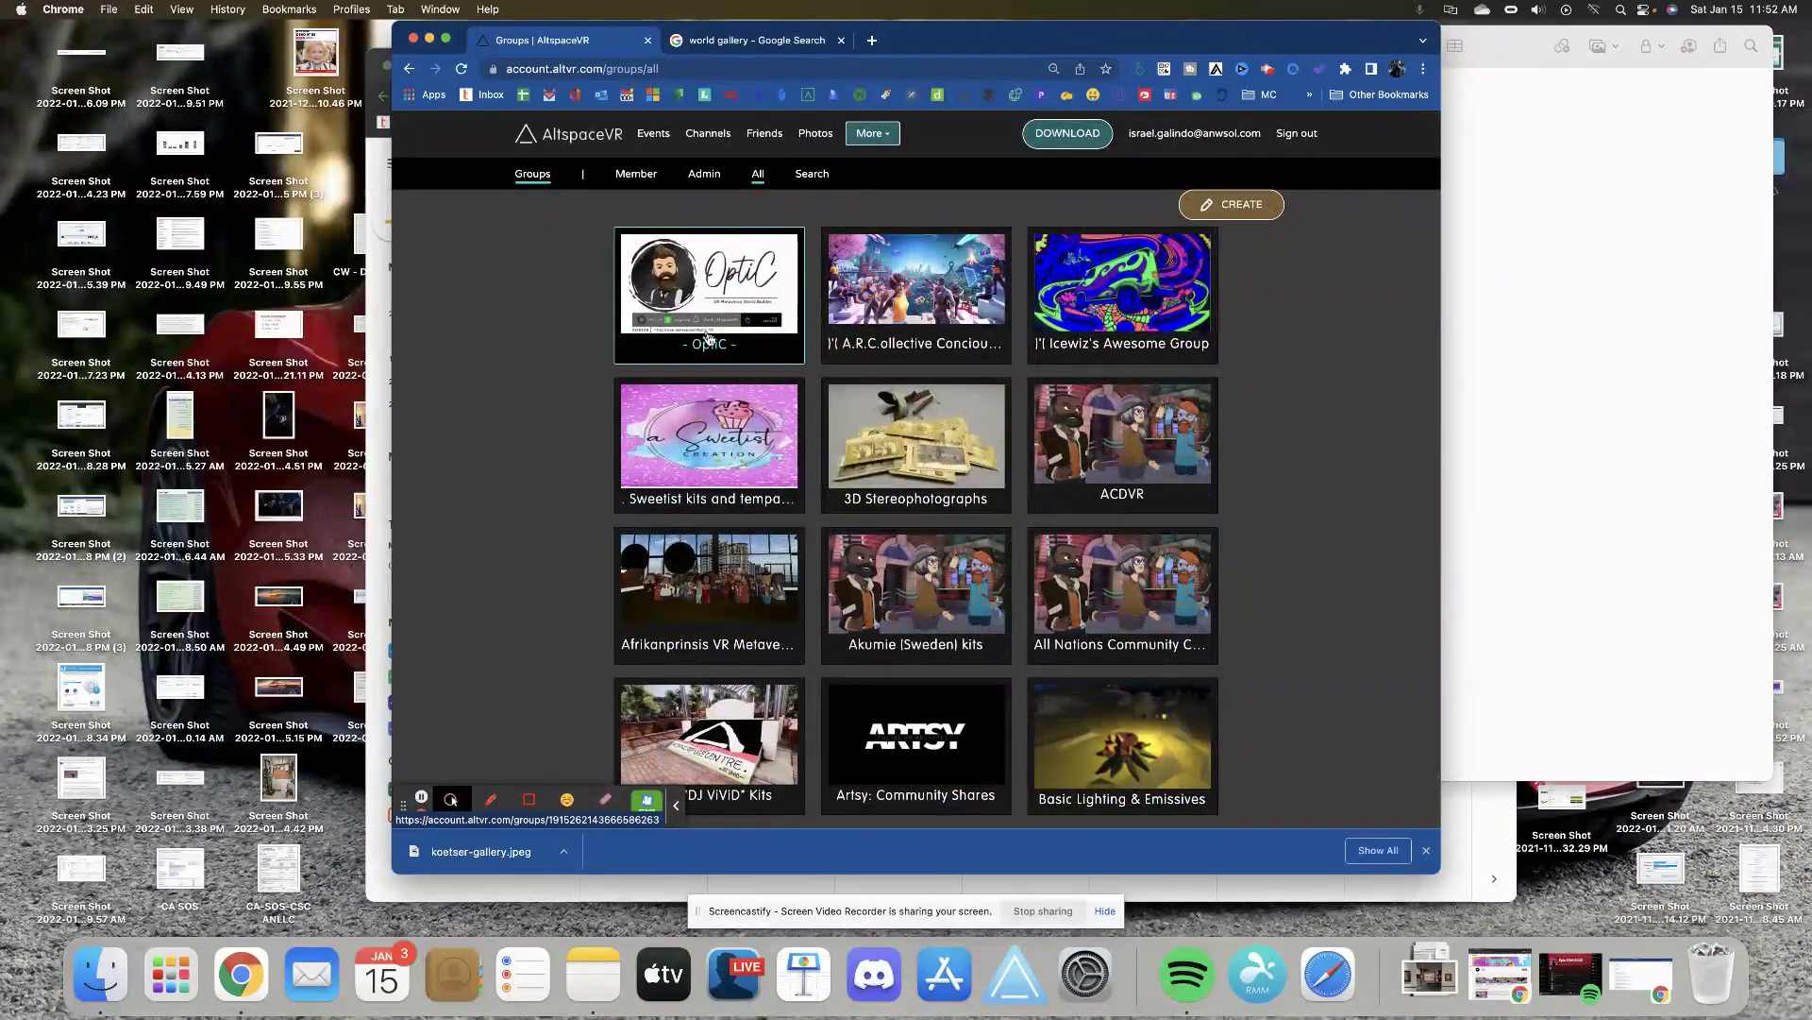
scroll(993, 647, "down", 9)
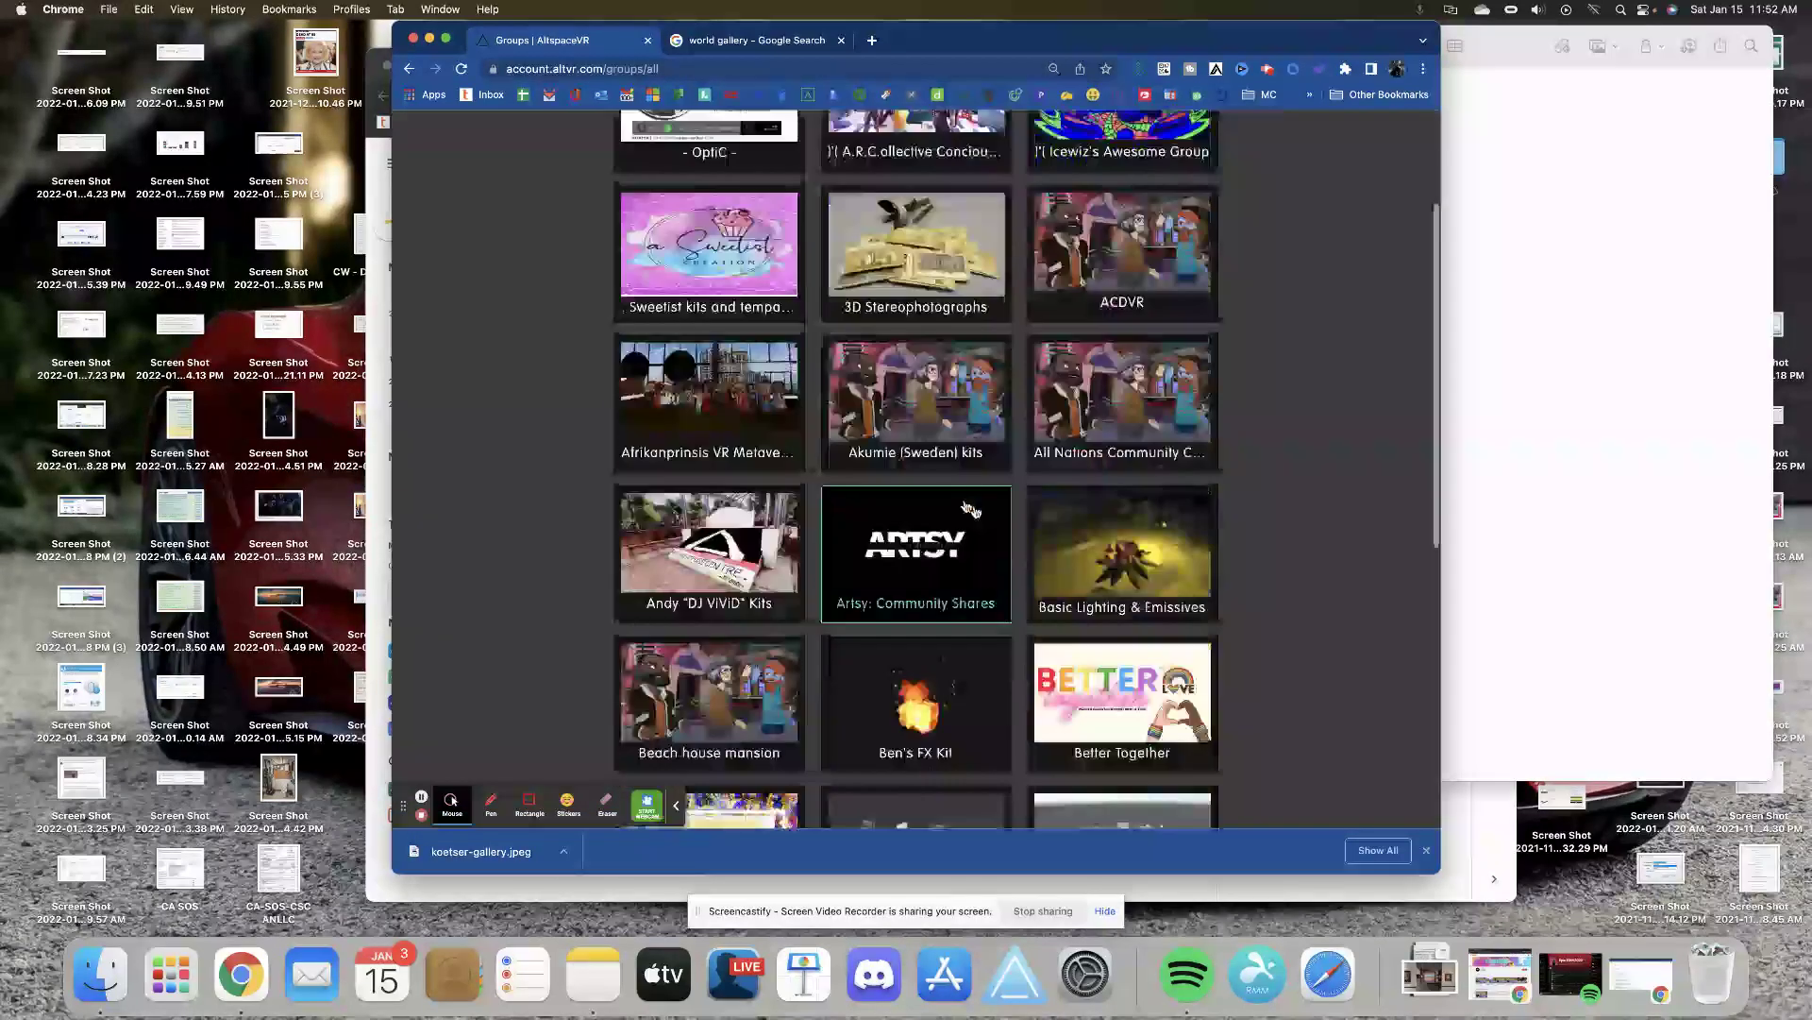
scroll(1095, 519, "down", 4)
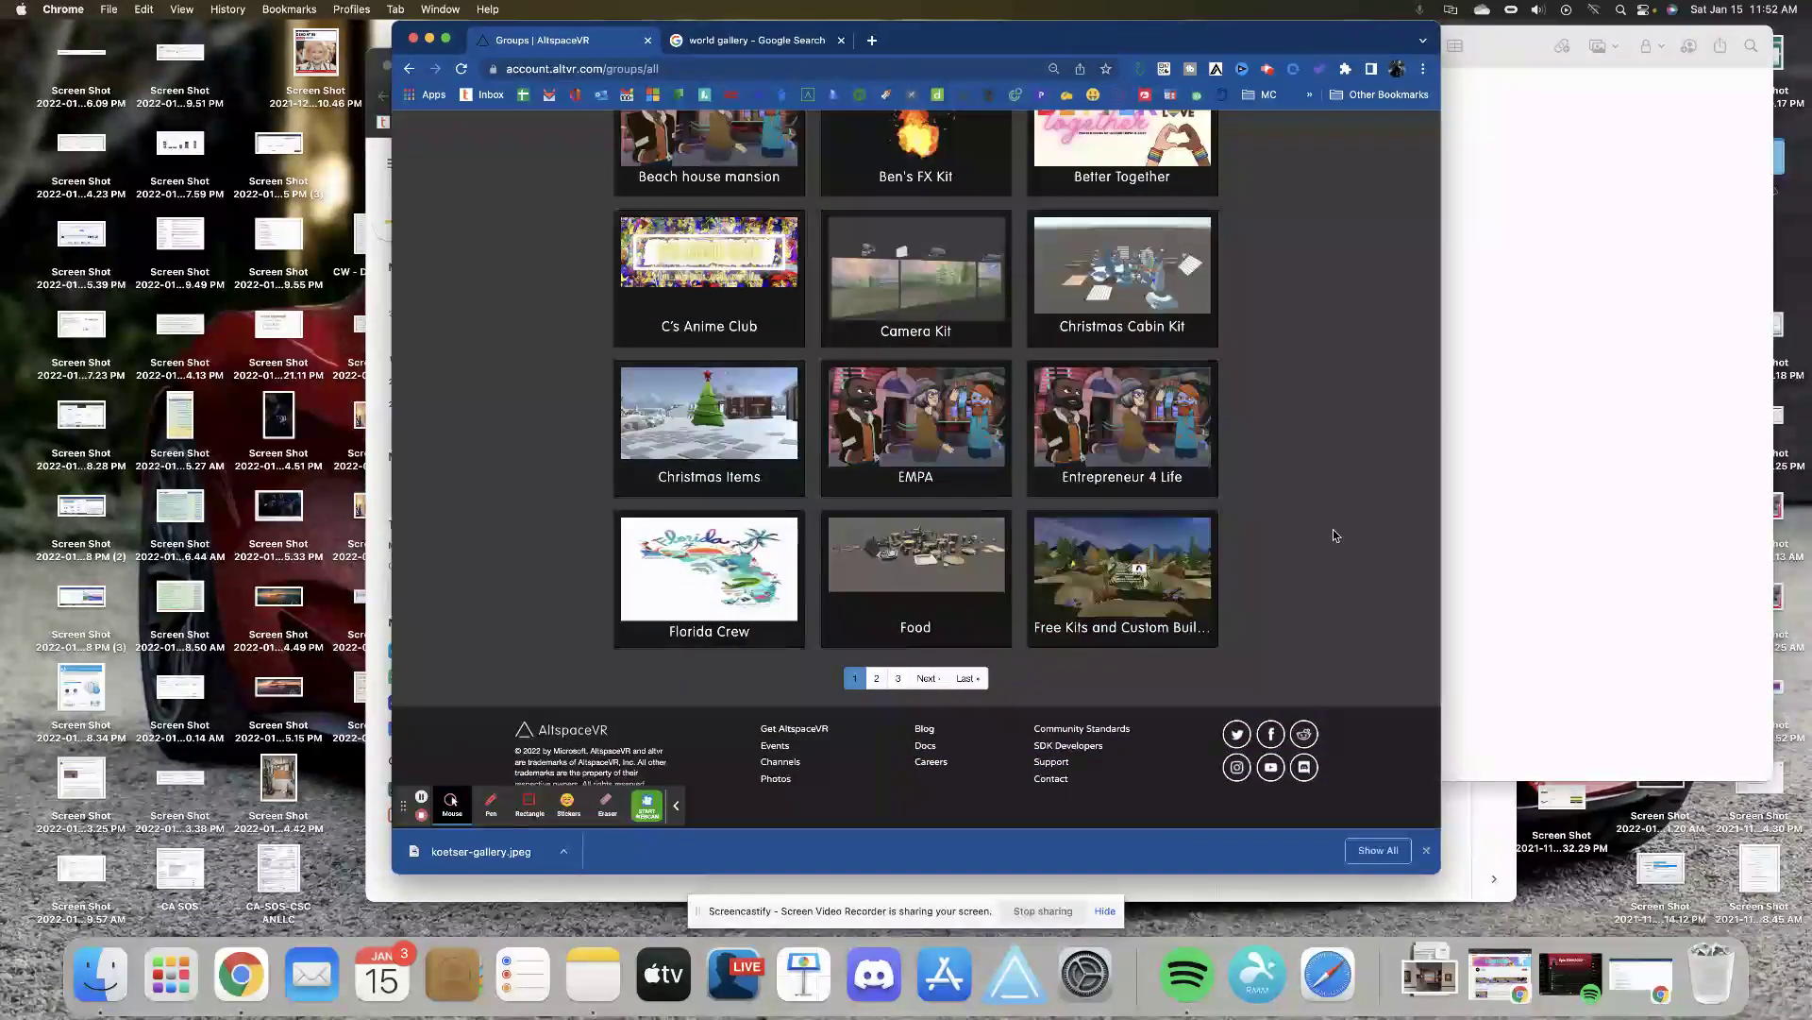
scroll(1333, 529, "up", 12)
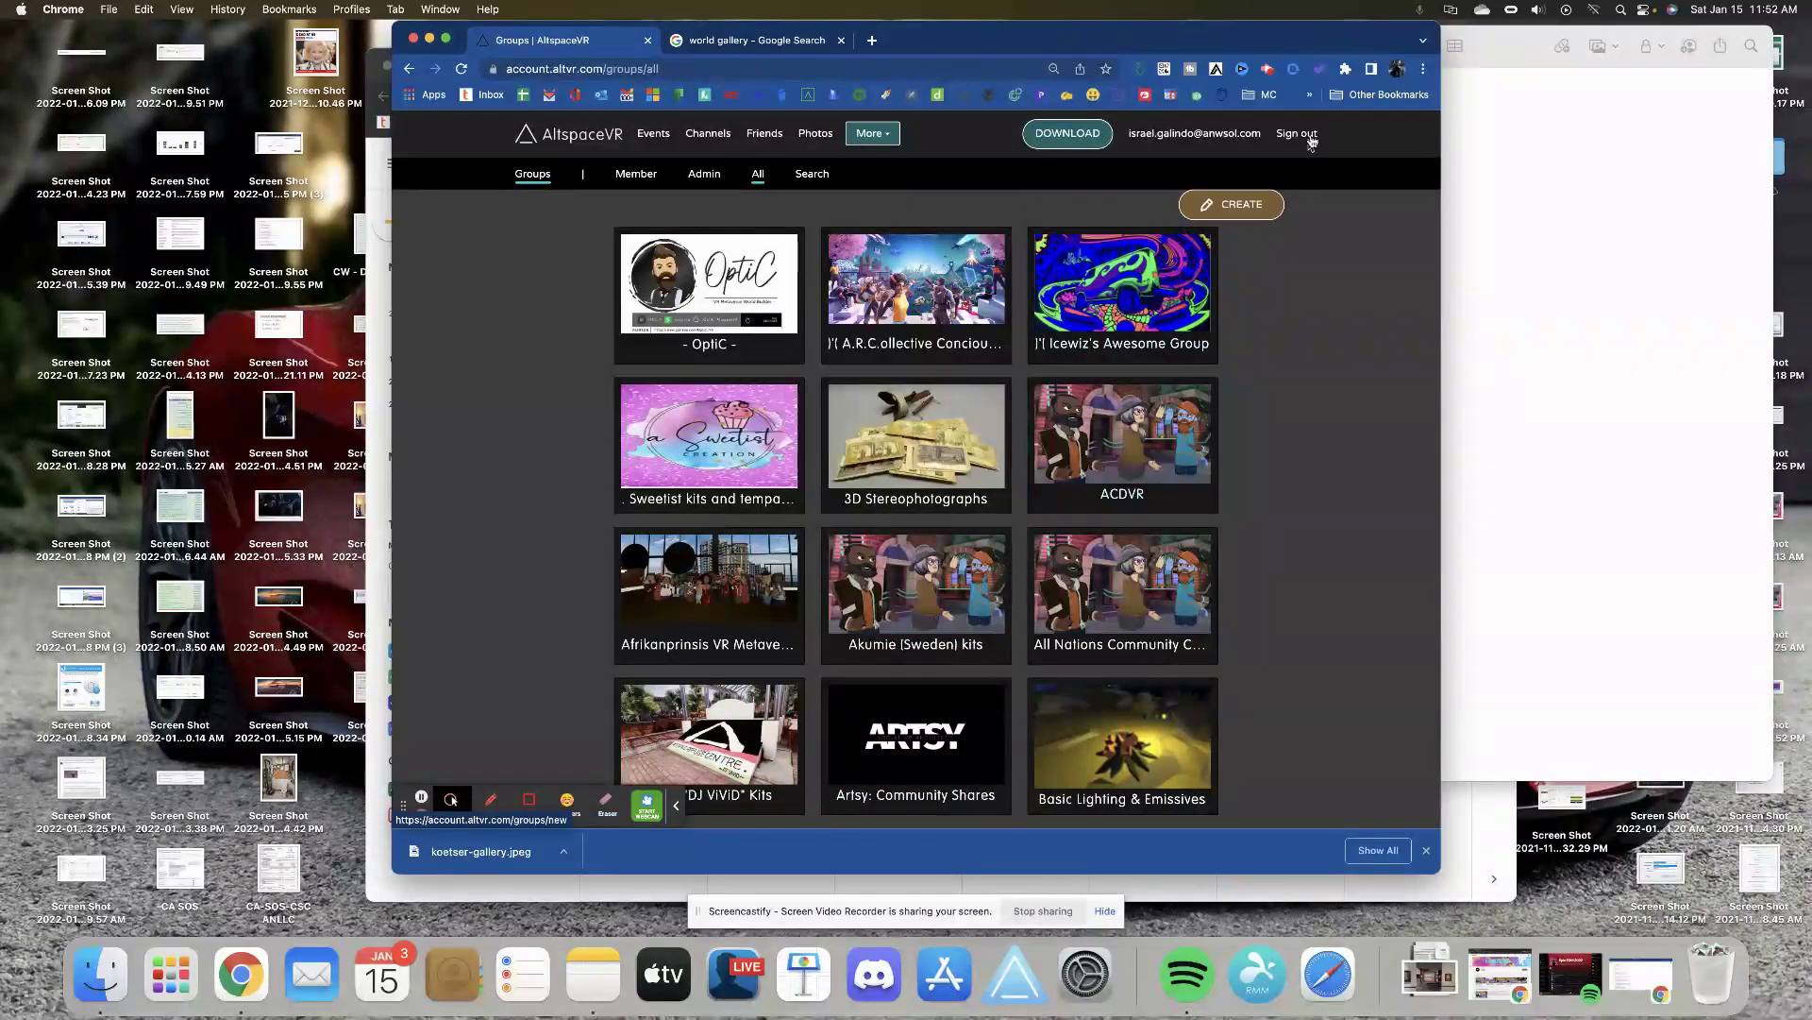
left_click(1268, 71)
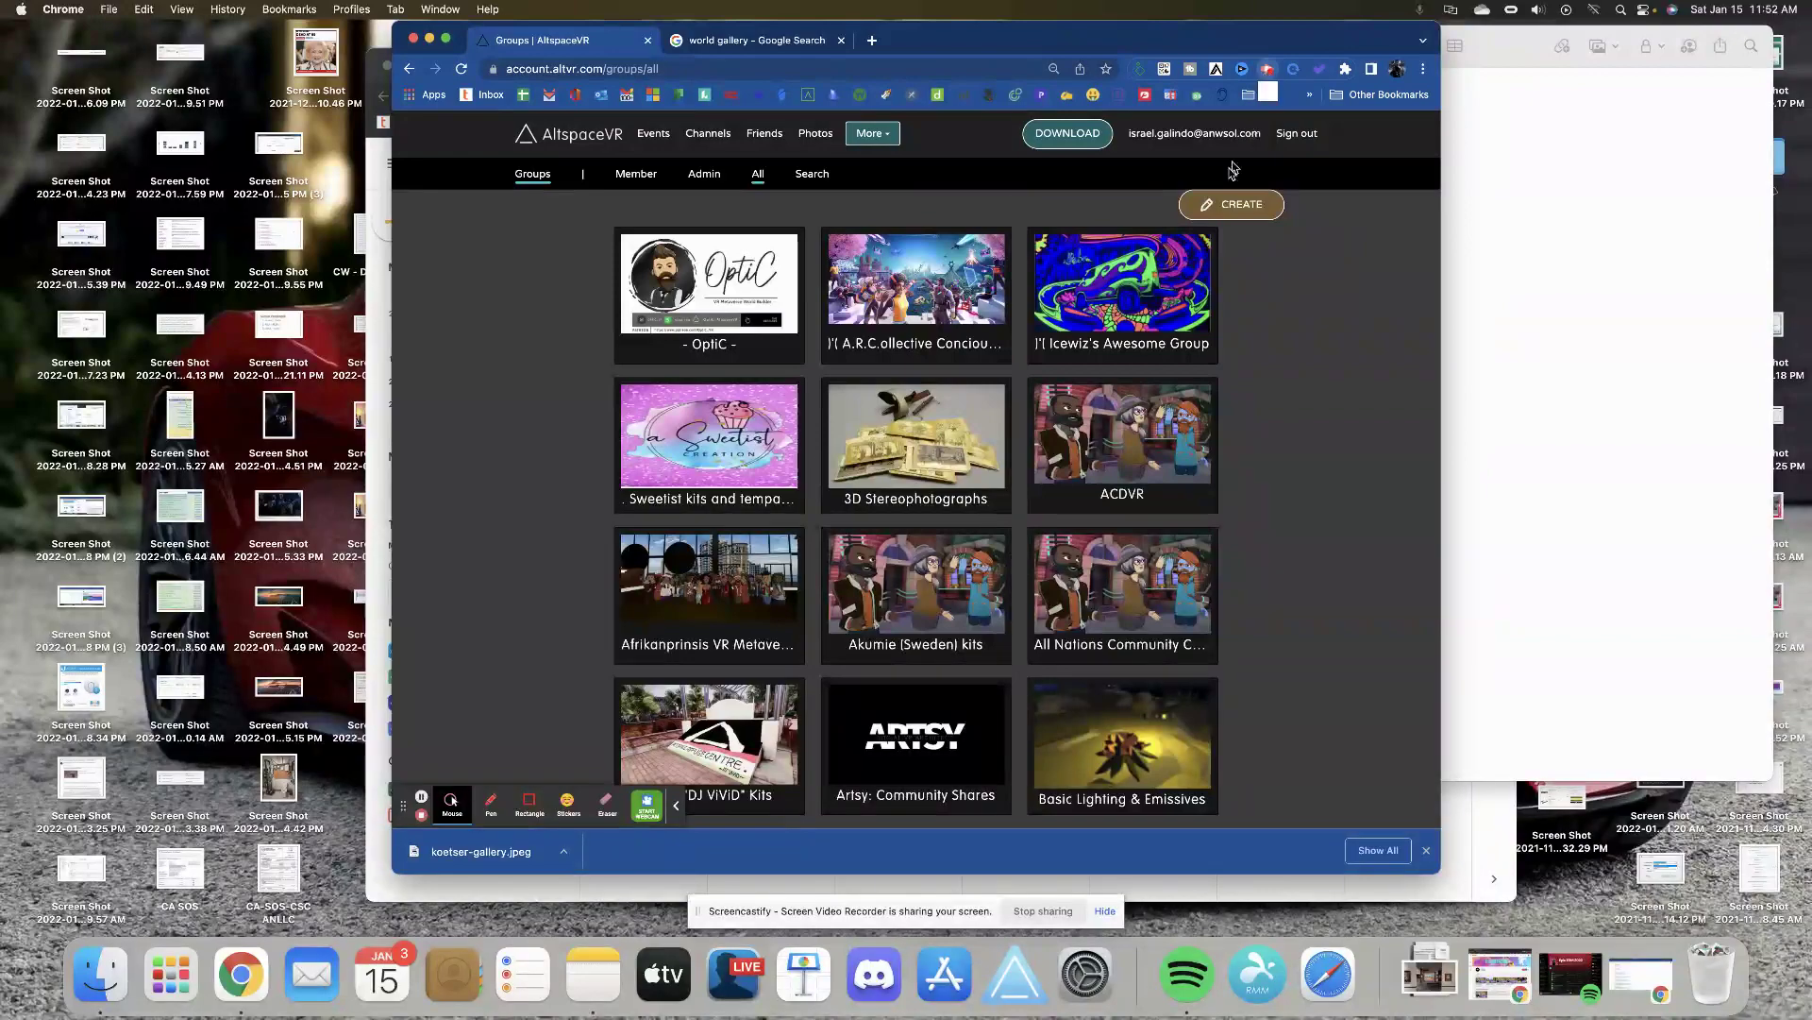